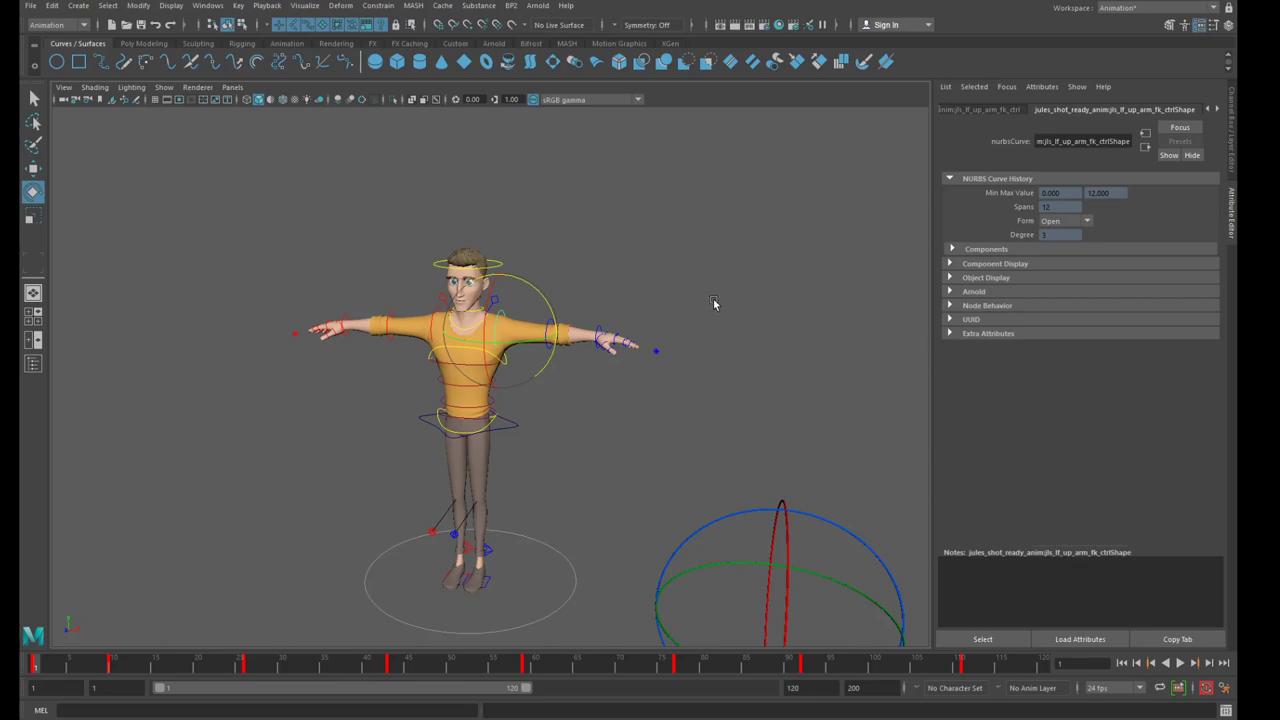
{"action": "scroll", "coordinate": [714, 303], "scroll_direction": "up", "scroll_amount": 5}
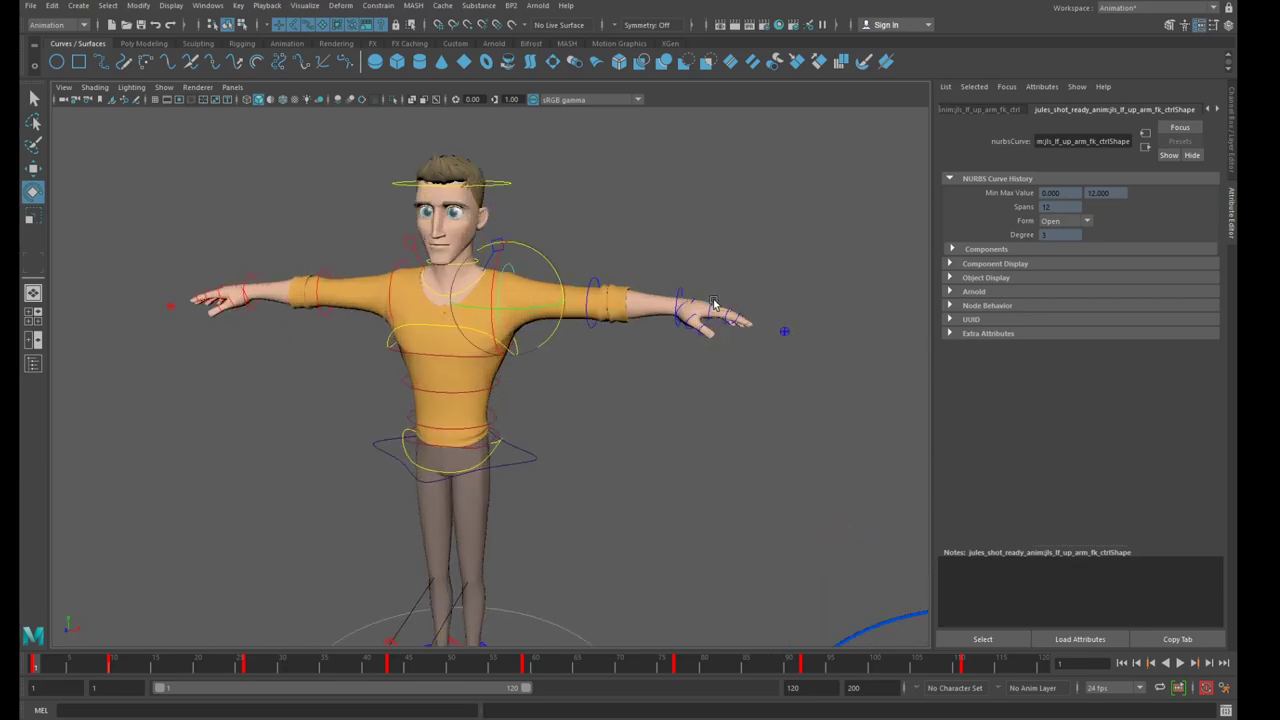
{"action": "scroll", "coordinate": [714, 303], "scroll_direction": "down", "scroll_amount": 5}
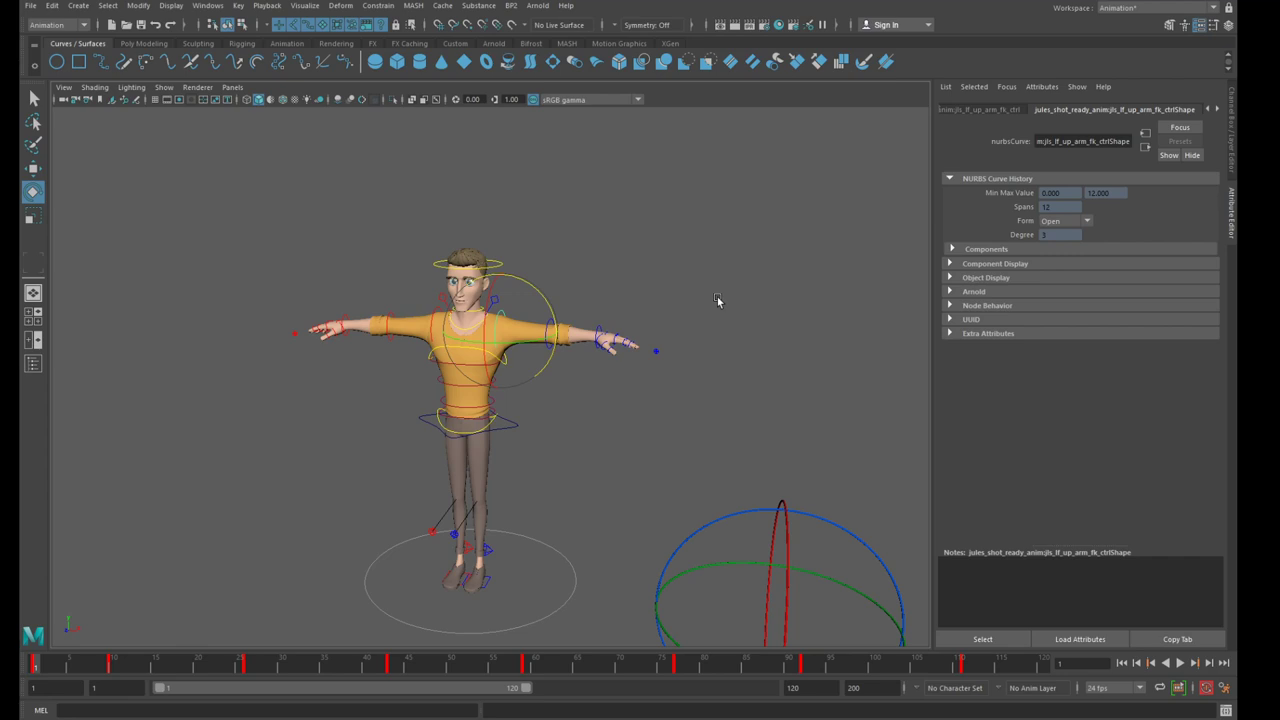
{"action": "scroll", "coordinate": [657, 322], "scroll_direction": "up", "scroll_amount": 1}
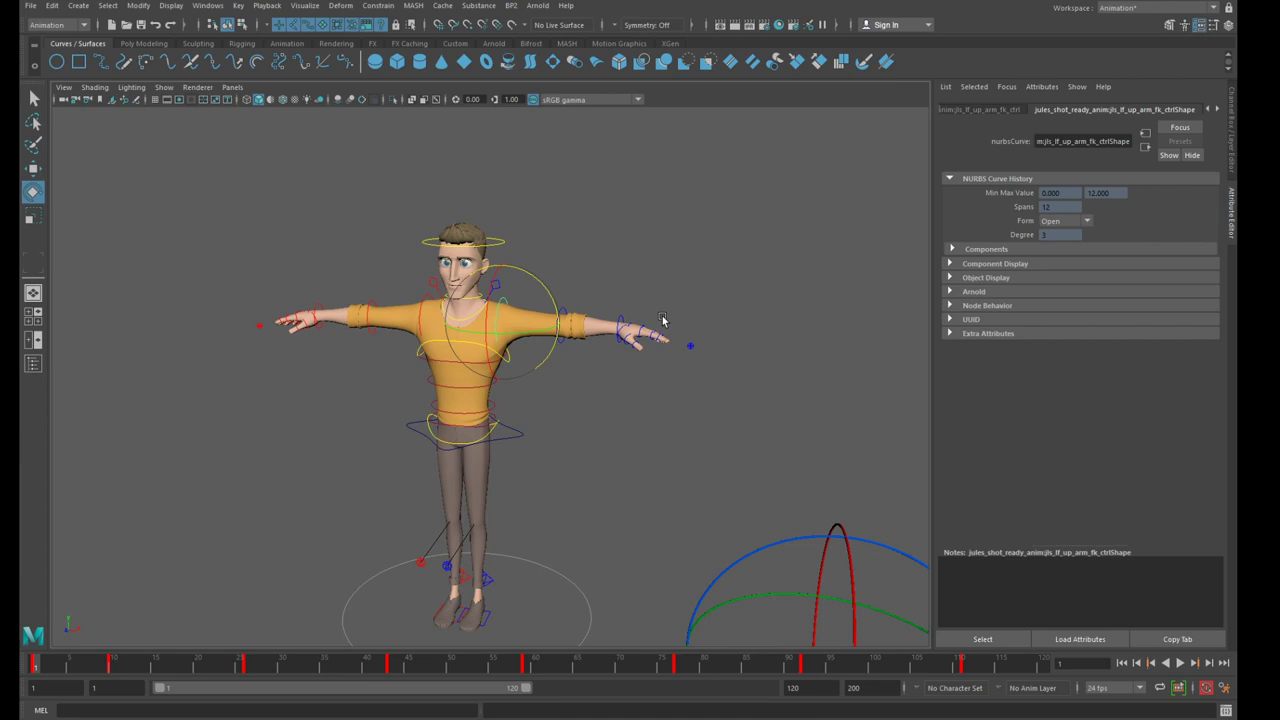
Select the character's left upper-arm FK control and view the rig from the side at frame 1
{"action": "scroll", "coordinate": [595, 350], "scroll_direction": "up", "scroll_amount": 3}
{"action": "left_click_drag", "start_coordinate": [602, 350], "coordinate": [557, 362], "text": "alt"}
{"action": "left_click", "coordinate": [639, 237]}
{"action": "left_click_drag", "start_coordinate": [536, 250], "coordinate": [506, 279]}
{"action": "left_click_drag", "start_coordinate": [541, 352], "coordinate": [523, 364], "text": "alt"}
{"action": "mouse_move", "coordinate": [36, 668]}
{"action": "left_mouse_down"}
{"action": "mouse_move", "coordinate": [66, 671]}
{"action": "mouse_move", "coordinate": [33, 676]}
{"action": "left_mouse_up"}
{"action": "left_click_drag", "start_coordinate": [359, 540], "coordinate": [300, 546], "text": "alt"}
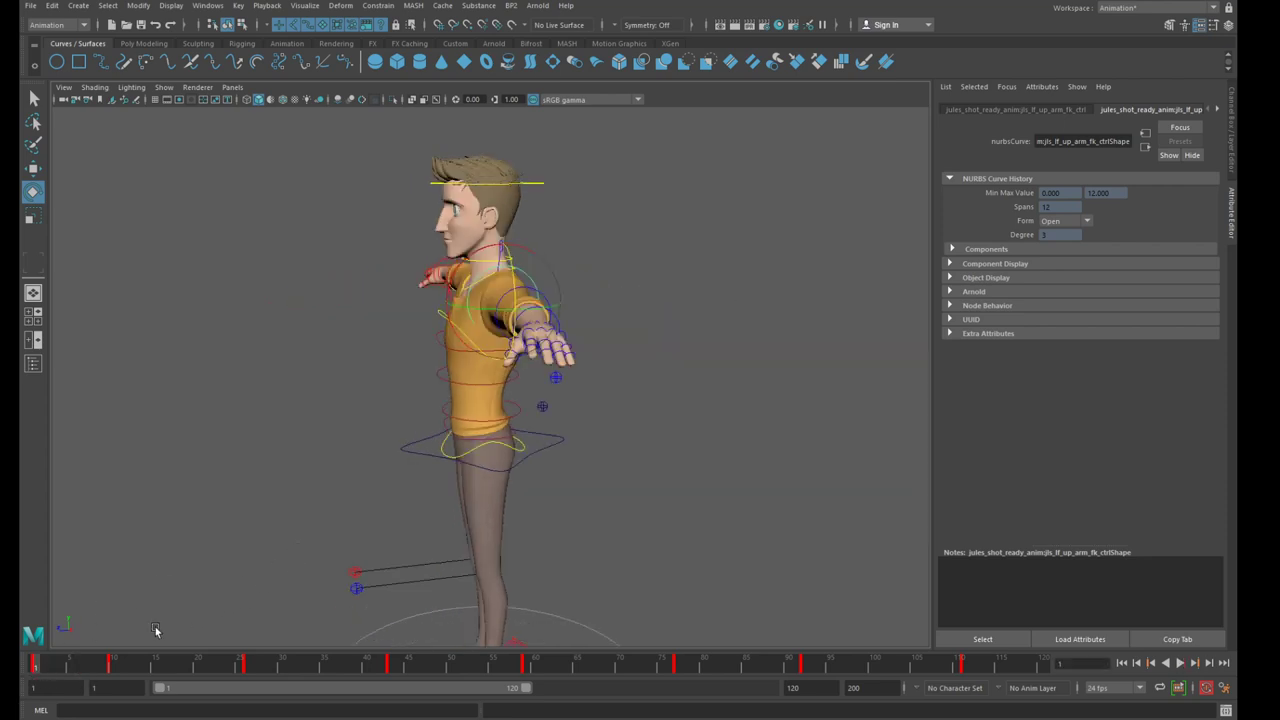
Step through the left arm's keyed poses up to frame 77, and return to the key at frame 59
{"action": "left_click_drag", "start_coordinate": [42, 667], "coordinate": [112, 669]}
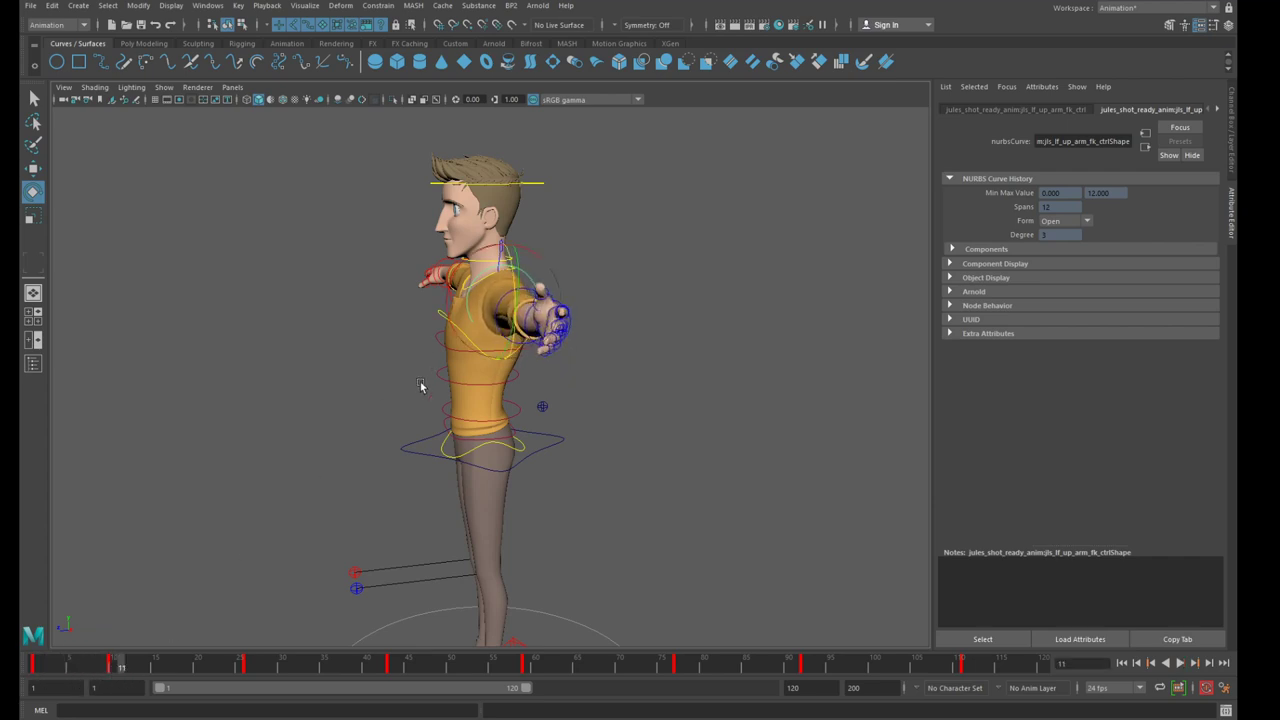
{"action": "key", "text": "period"}
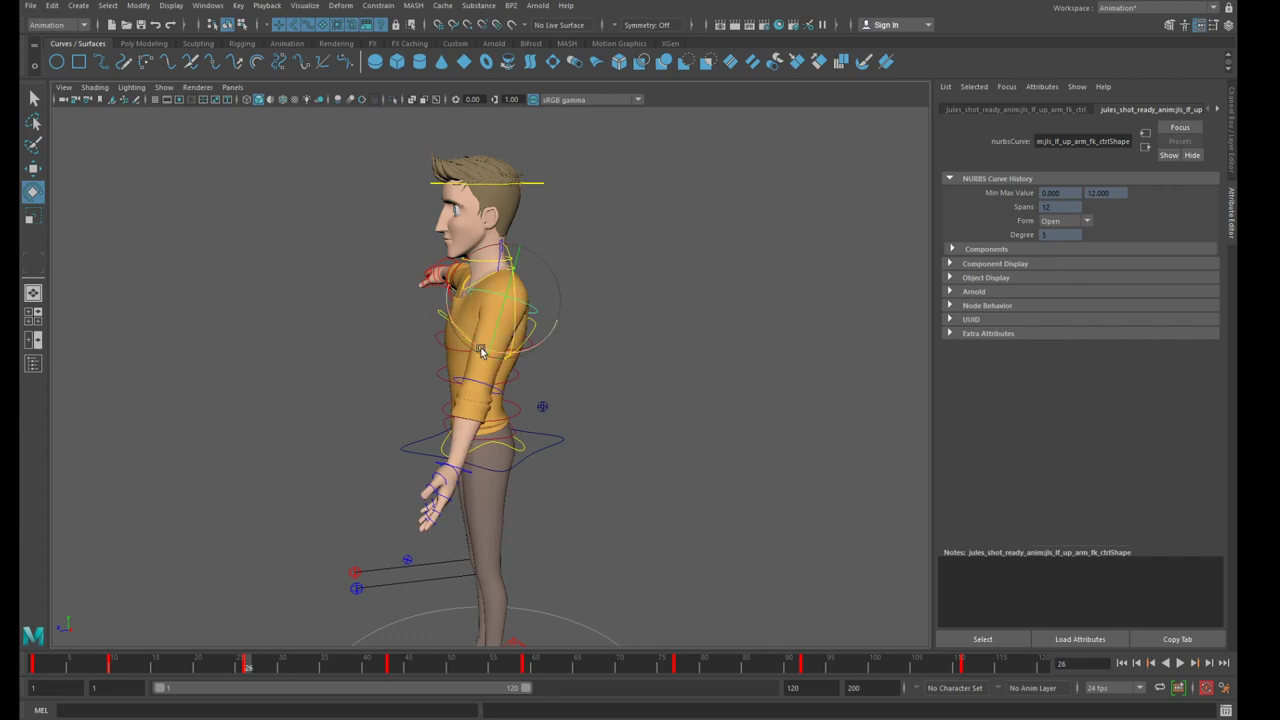
{"action": "key", "text": "period"}
{"action": "key", "text": "period"}
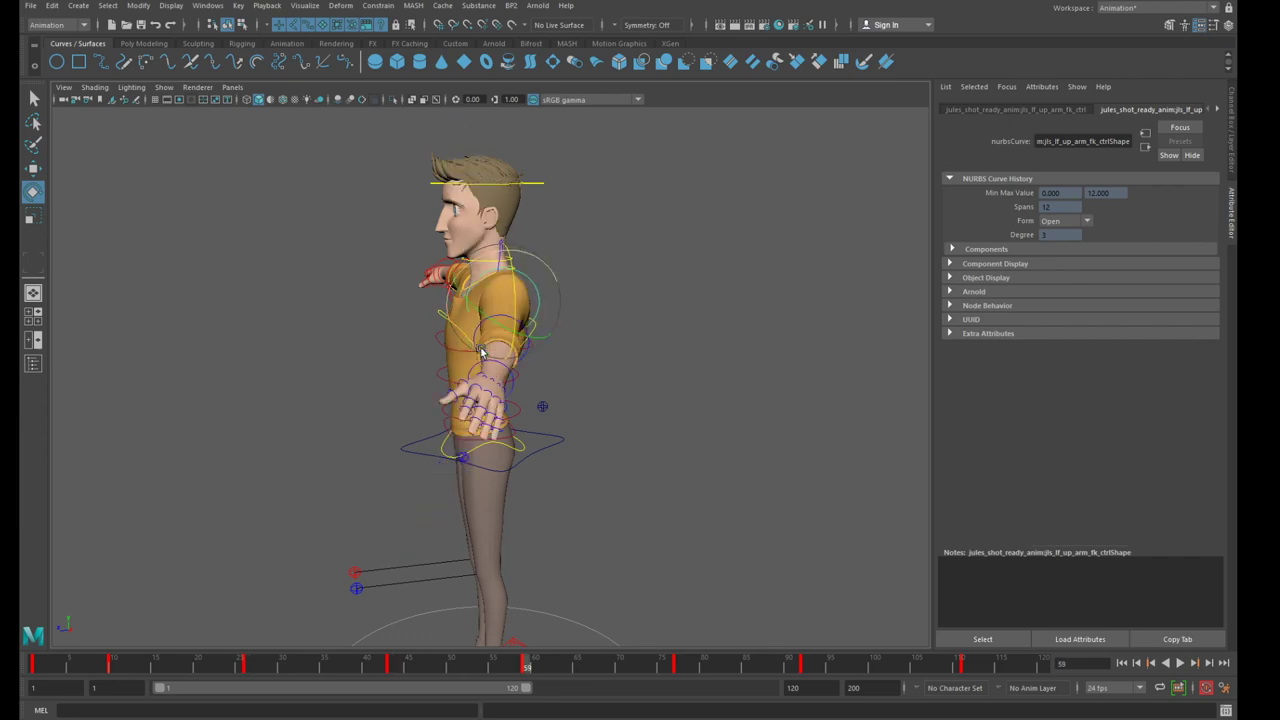
{"action": "key", "text": "period"}
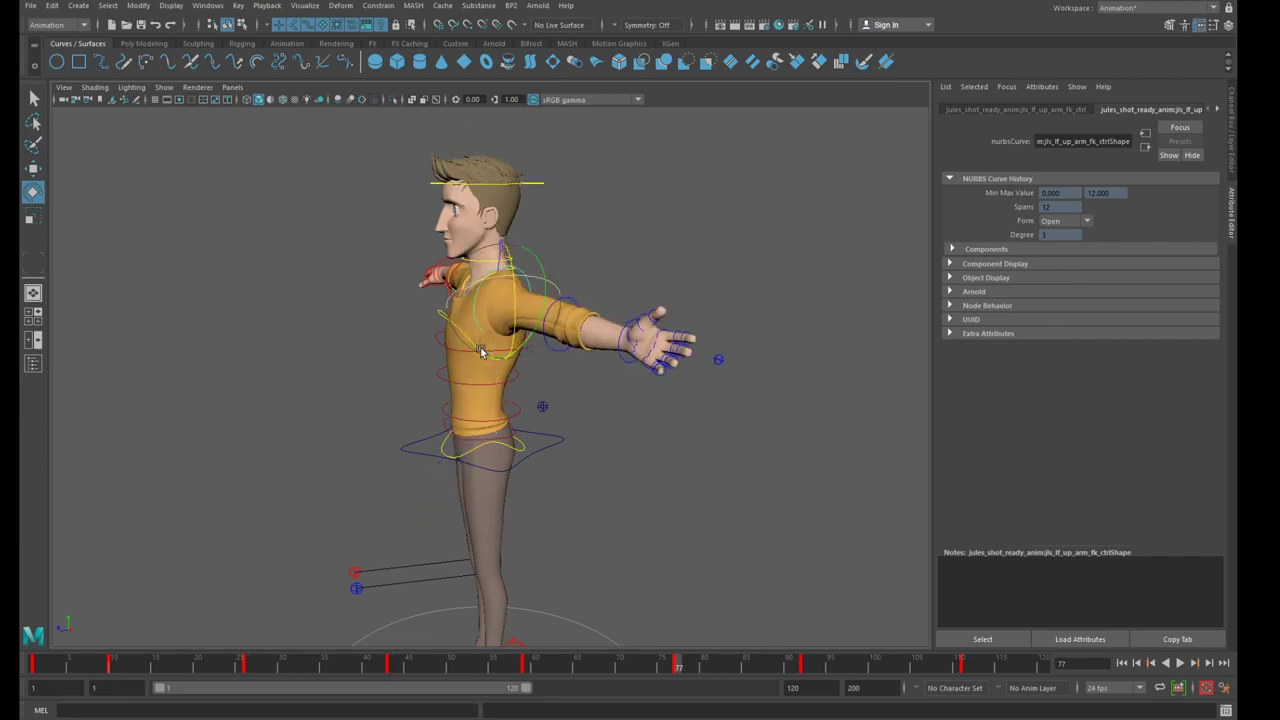
{"action": "key", "text": "comma"}
{"action": "scroll", "coordinate": [599, 334], "scroll_direction": "up", "scroll_amount": 2}
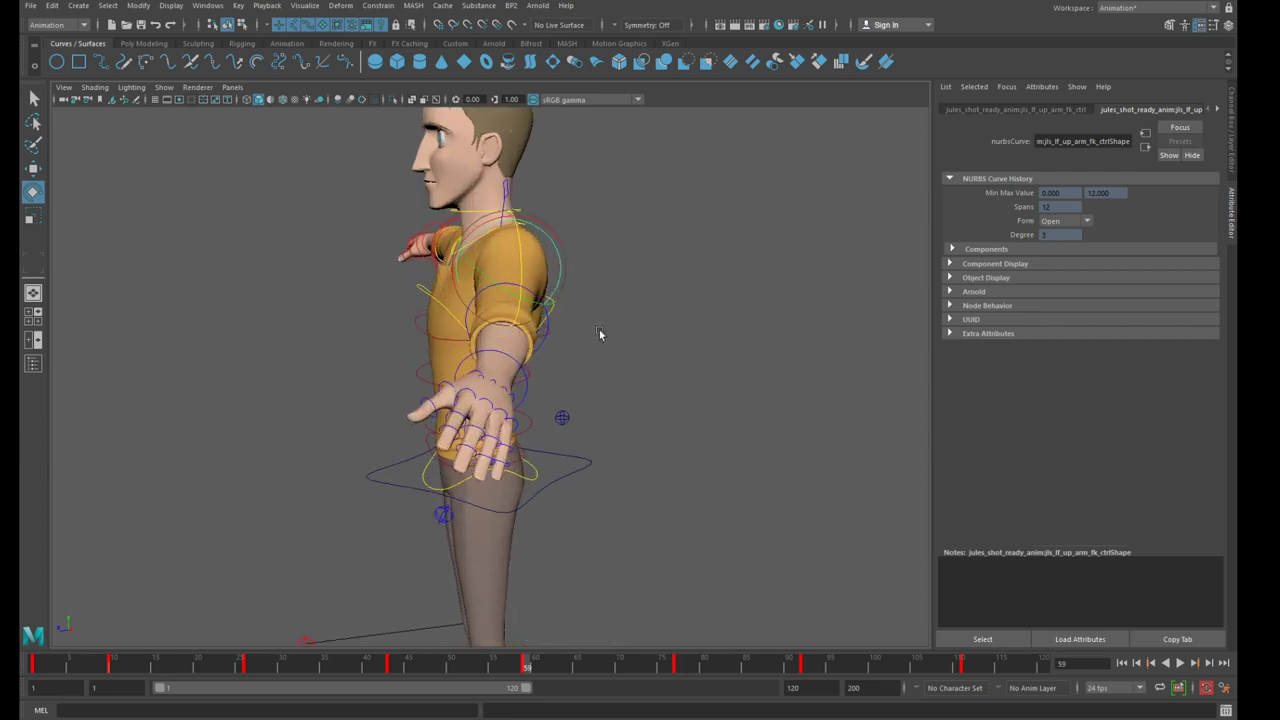
Compare the left arm's poses at frames 59 and 77, and scrub the frames just after 59 to examine the rotation between them
{"action": "key", "text": "period"}
{"action": "key", "text": "comma"}
{"action": "key", "text": "period"}
{"action": "key", "text": "comma"}
{"action": "right_click_drag", "start_coordinate": [718, 303], "coordinate": [676, 290]}
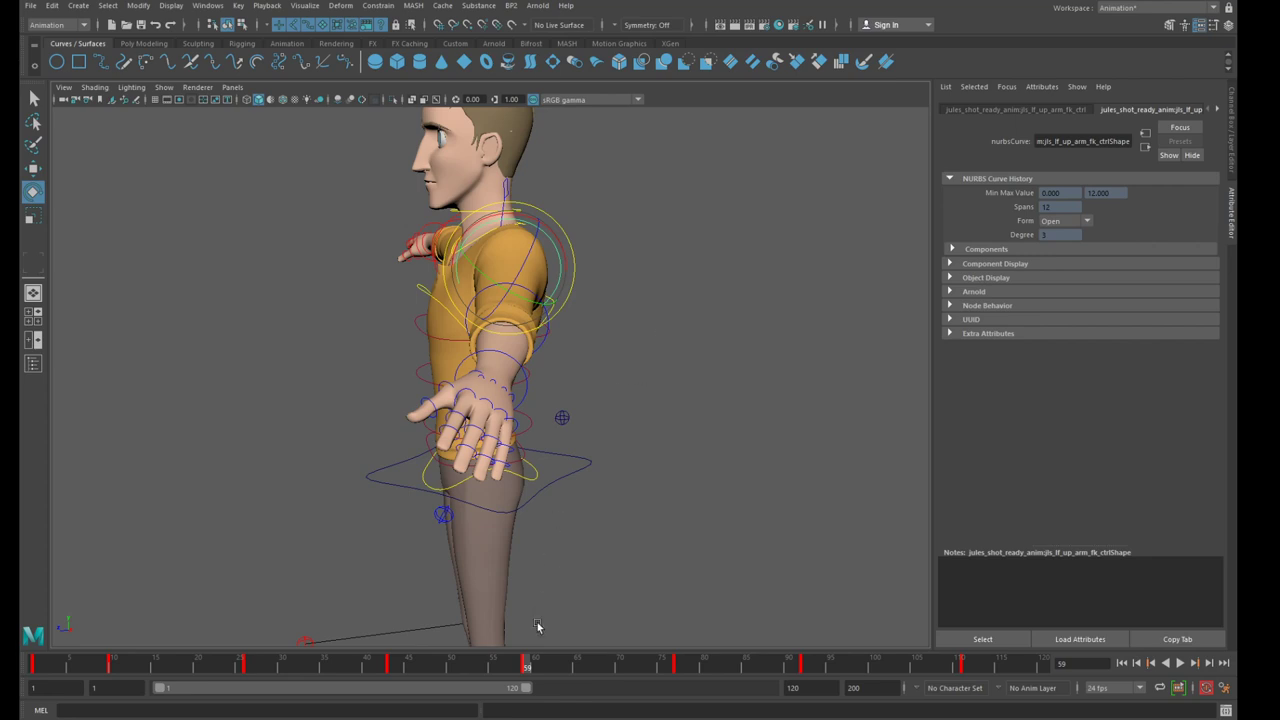
{"action": "mouse_move", "coordinate": [530, 666]}
{"action": "left_mouse_down"}
{"action": "mouse_move", "coordinate": [623, 668]}
{"action": "mouse_move", "coordinate": [526, 666]}
{"action": "mouse_move", "coordinate": [543, 668]}
{"action": "left_mouse_up"}
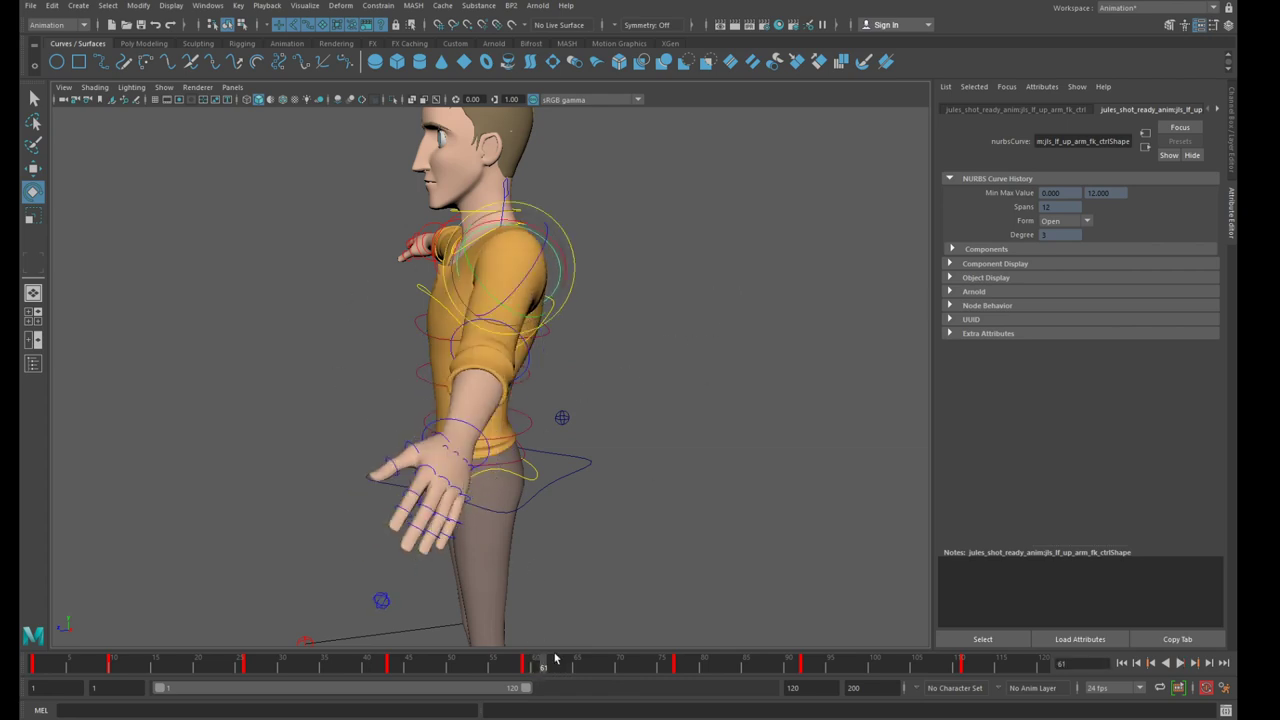
{"action": "left_click_drag", "start_coordinate": [557, 667], "coordinate": [523, 666]}
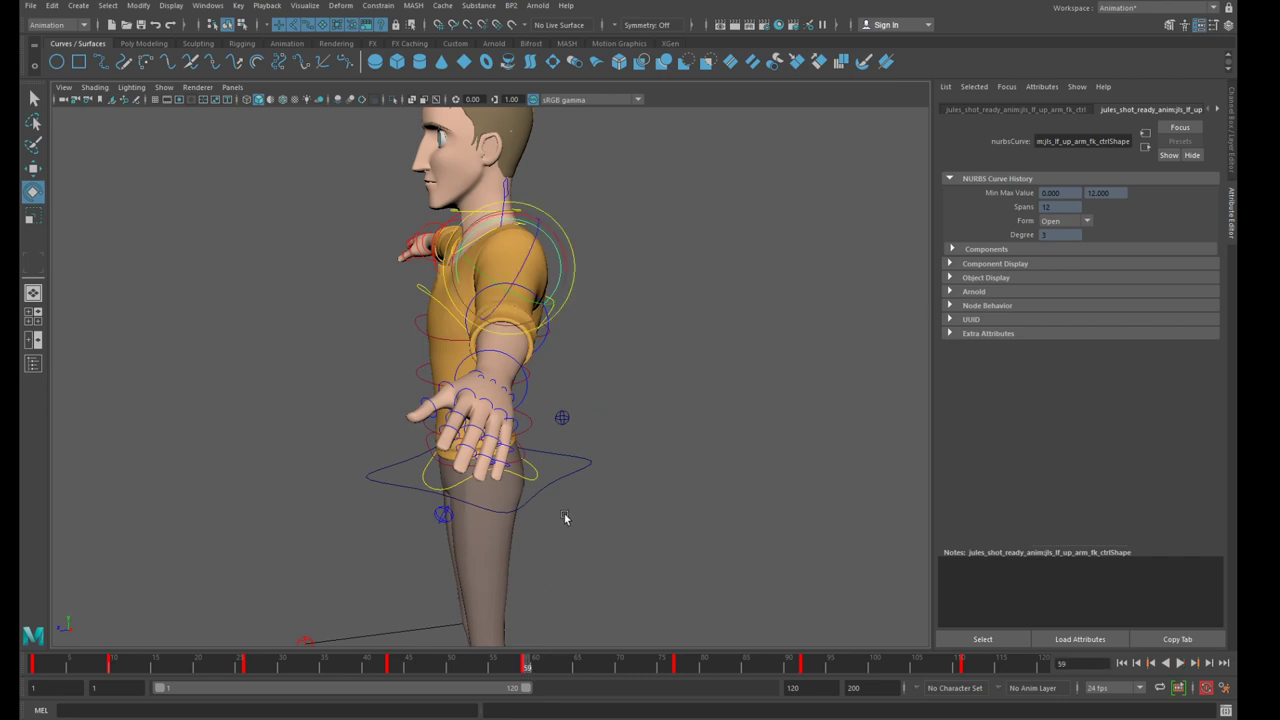
{"action": "scroll", "coordinate": [565, 512], "scroll_direction": "down", "scroll_amount": 3}
{"action": "scroll", "coordinate": [566, 504], "scroll_direction": "up", "scroll_amount": 2}
{"action": "left_click_drag", "start_coordinate": [540, 490], "coordinate": [581, 497]}
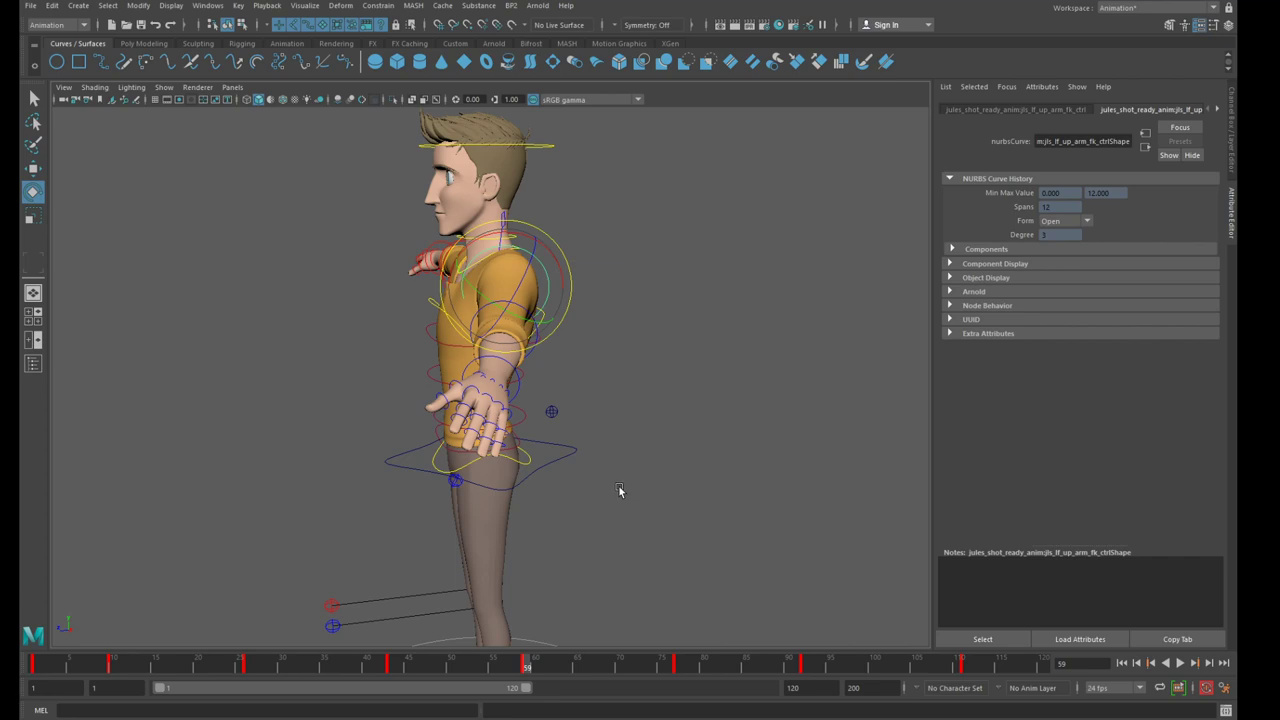
{"action": "left_click_drag", "start_coordinate": [620, 491], "coordinate": [666, 489], "text": "alt"}
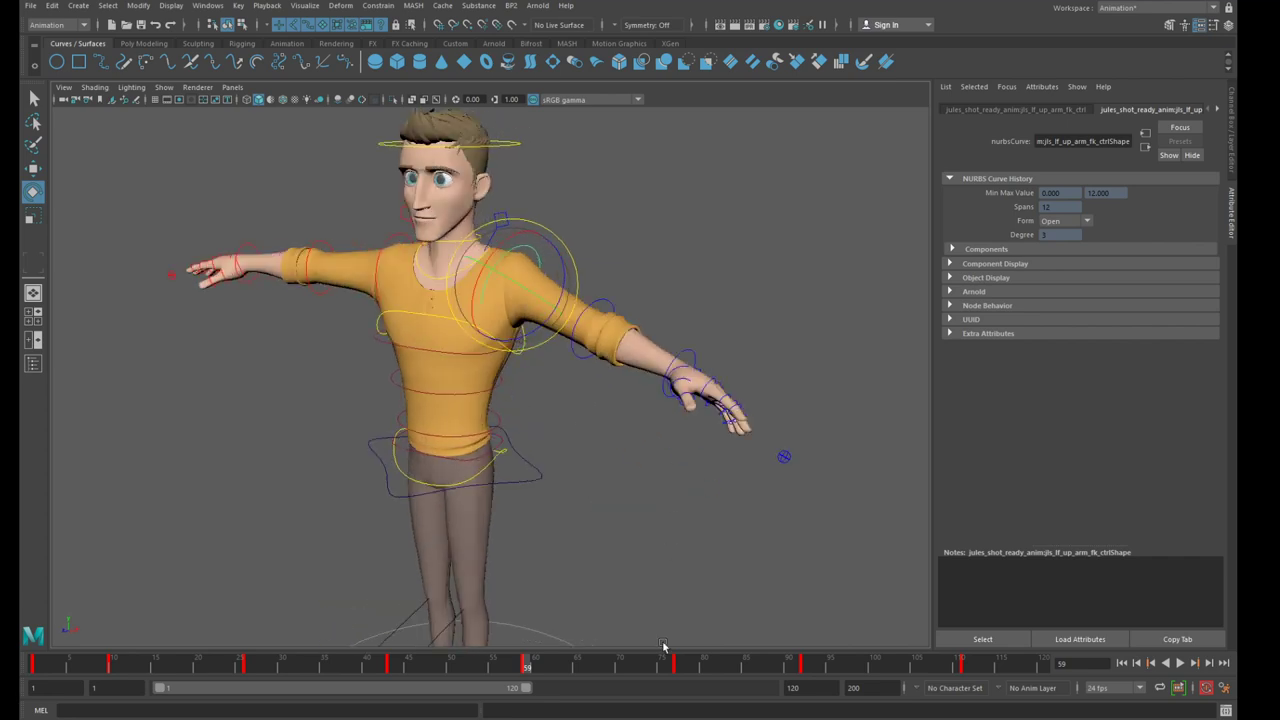
{"action": "left_click_drag", "start_coordinate": [560, 666], "coordinate": [526, 666]}
Open the Graph Editor to show the rotation curves of the left upper-arm control
{"action": "left_click", "coordinate": [308, 7]}
{"action": "mouse_move", "coordinate": [213, 8]}
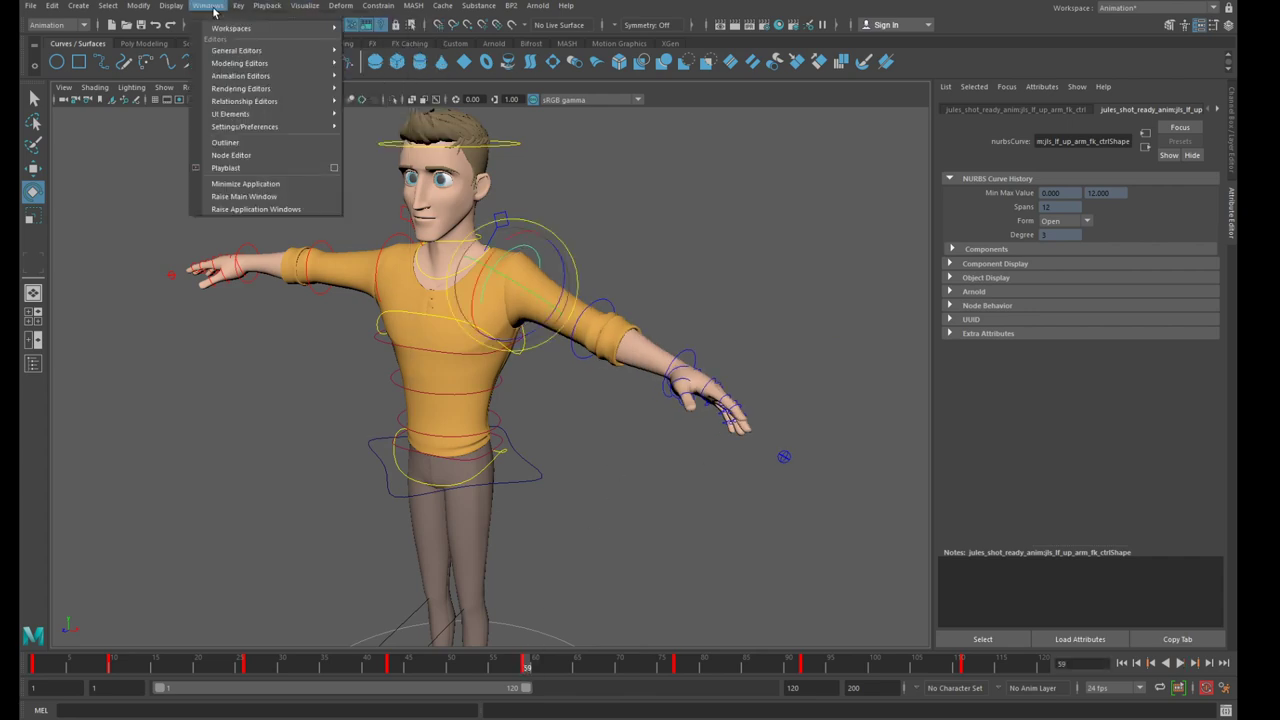
{"action": "mouse_move", "coordinate": [241, 80]}
{"action": "left_click", "coordinate": [390, 86]}
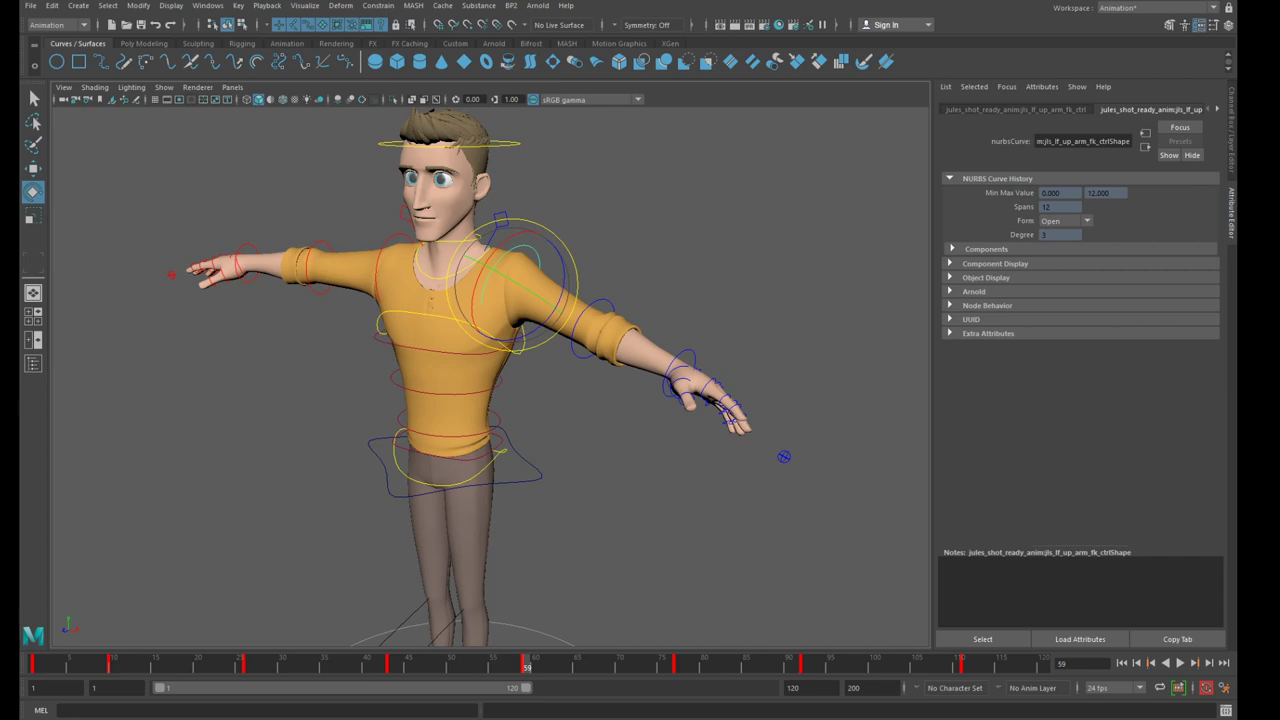
{"action": "left_click_drag", "start_coordinate": [663, 129], "coordinate": [466, 162]}
{"action": "scroll", "coordinate": [566, 284], "scroll_direction": "down", "scroll_amount": 3}
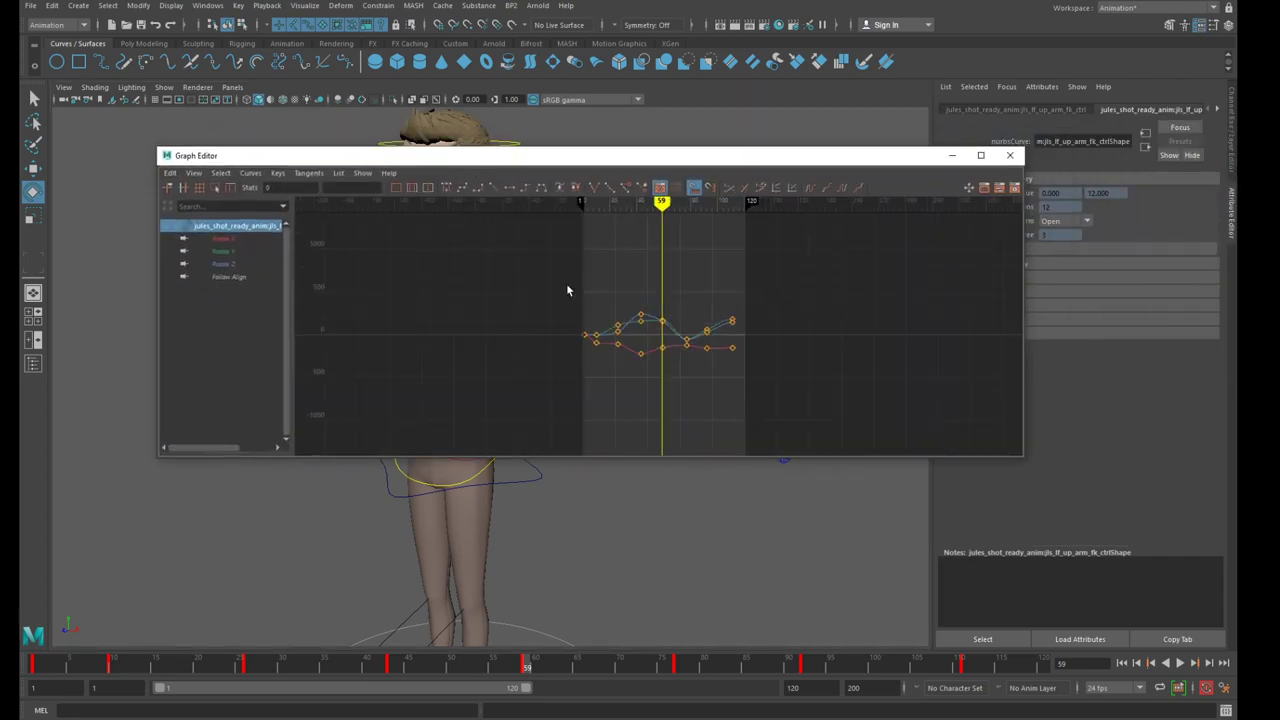
{"action": "scroll", "coordinate": [552, 276], "scroll_direction": "up", "scroll_amount": 1}
Apply the Euler Filter to all keys on the left upper-arm control's curves and close the Graph Editor
{"action": "left_click_drag", "start_coordinate": [494, 257], "coordinate": [940, 441]}
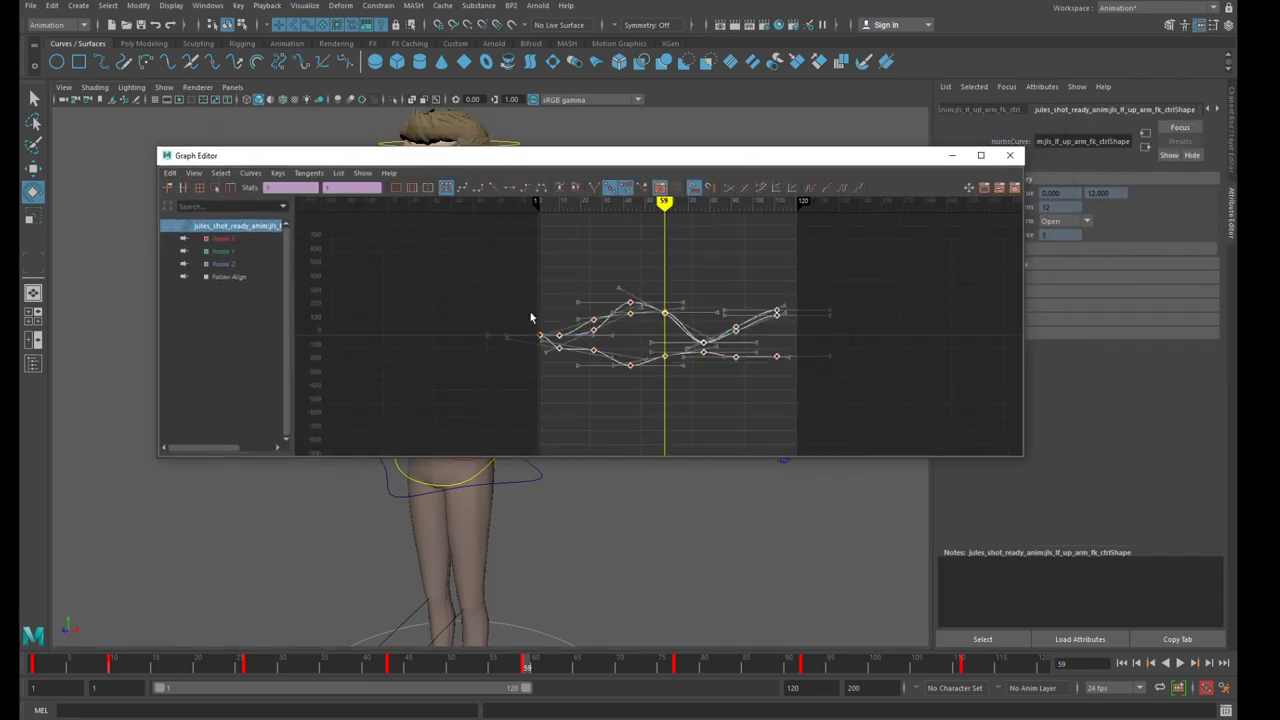
{"action": "left_click_drag", "start_coordinate": [460, 252], "coordinate": [808, 380]}
{"action": "left_click", "coordinate": [278, 173]}
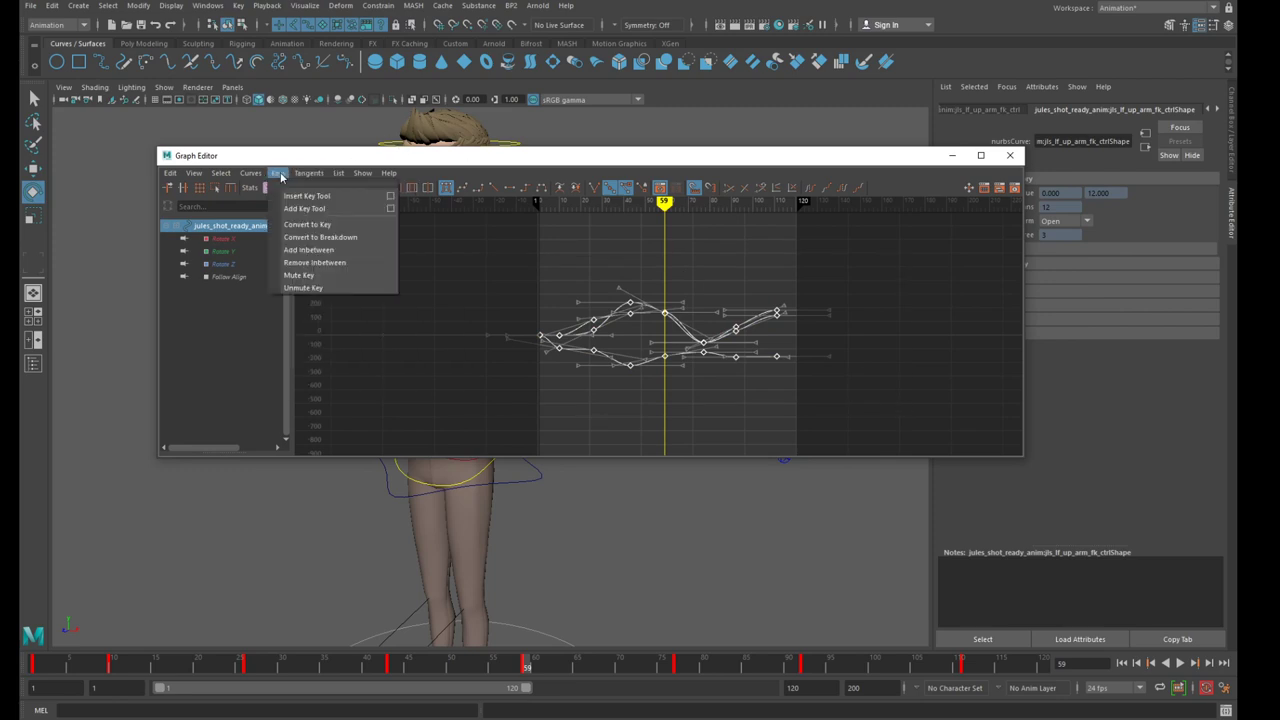
{"action": "mouse_move", "coordinate": [252, 174]}
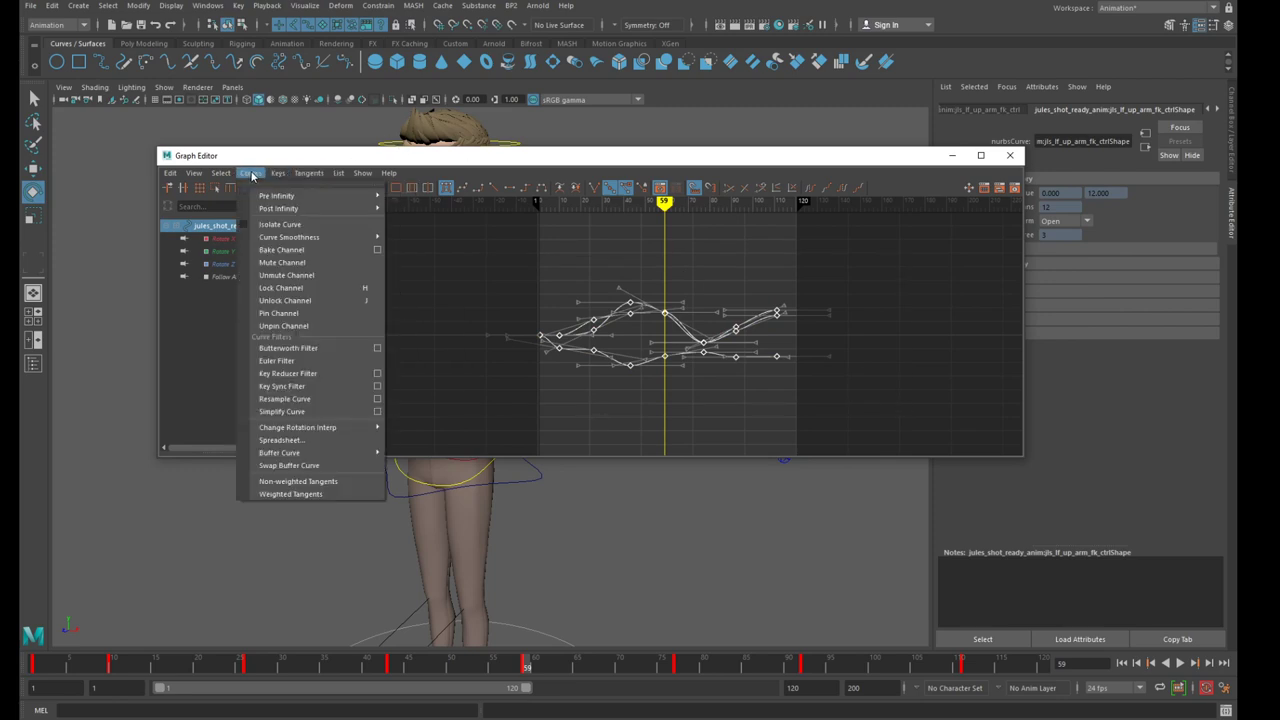
{"action": "left_click", "coordinate": [277, 361]}
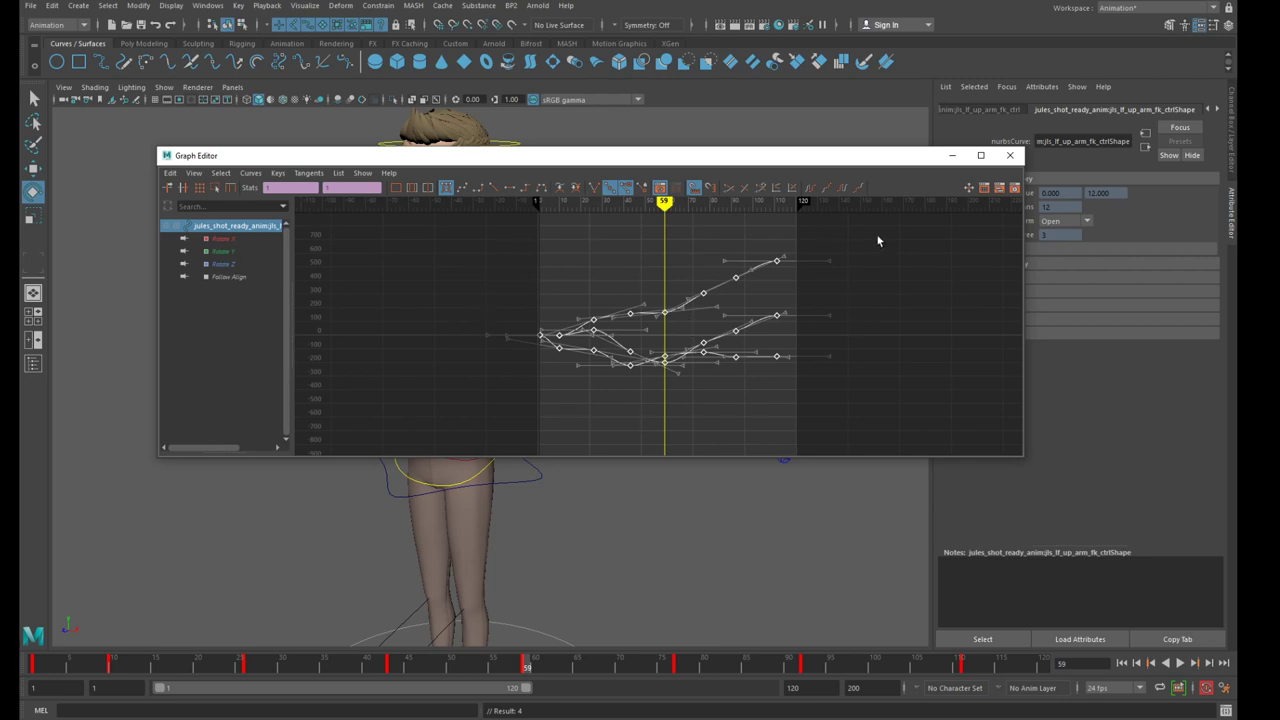
{"action": "left_click", "coordinate": [1009, 155]}
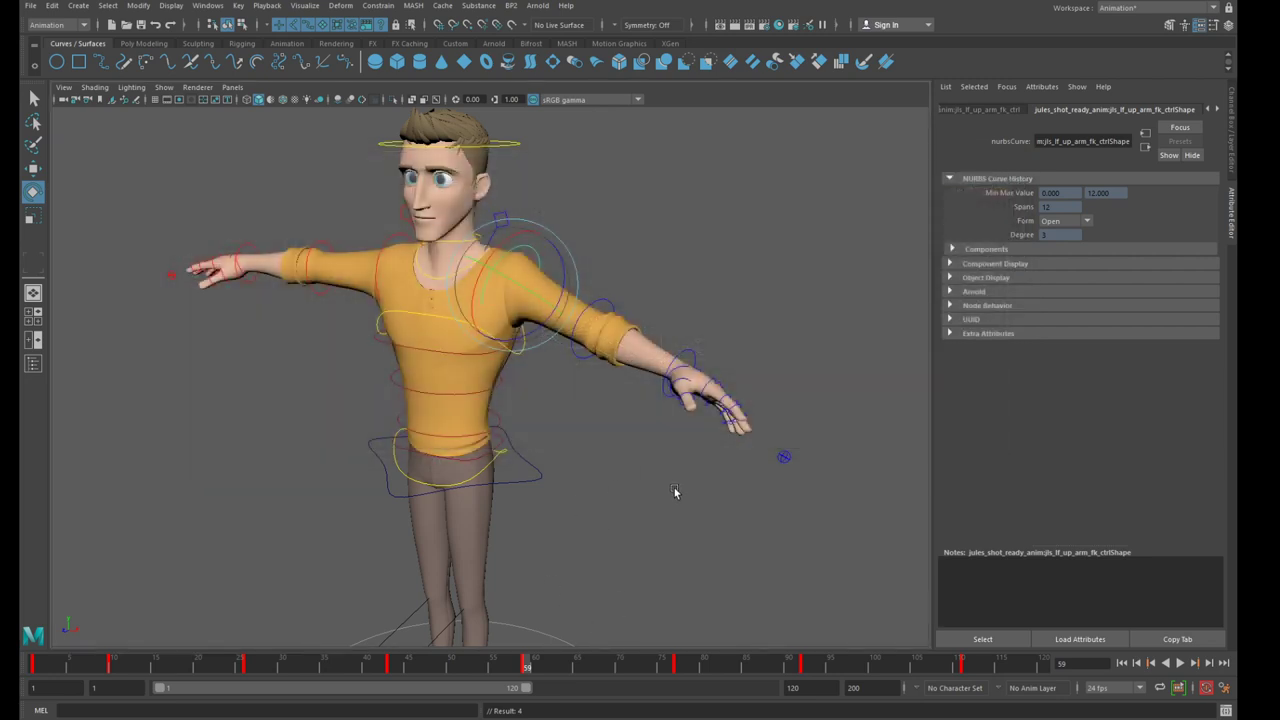
Scrub from frame 59 to 76 and examine the left arm's filtered rotation from the side and the front
{"action": "left_click_drag", "start_coordinate": [677, 485], "coordinate": [580, 540], "text": "alt"}
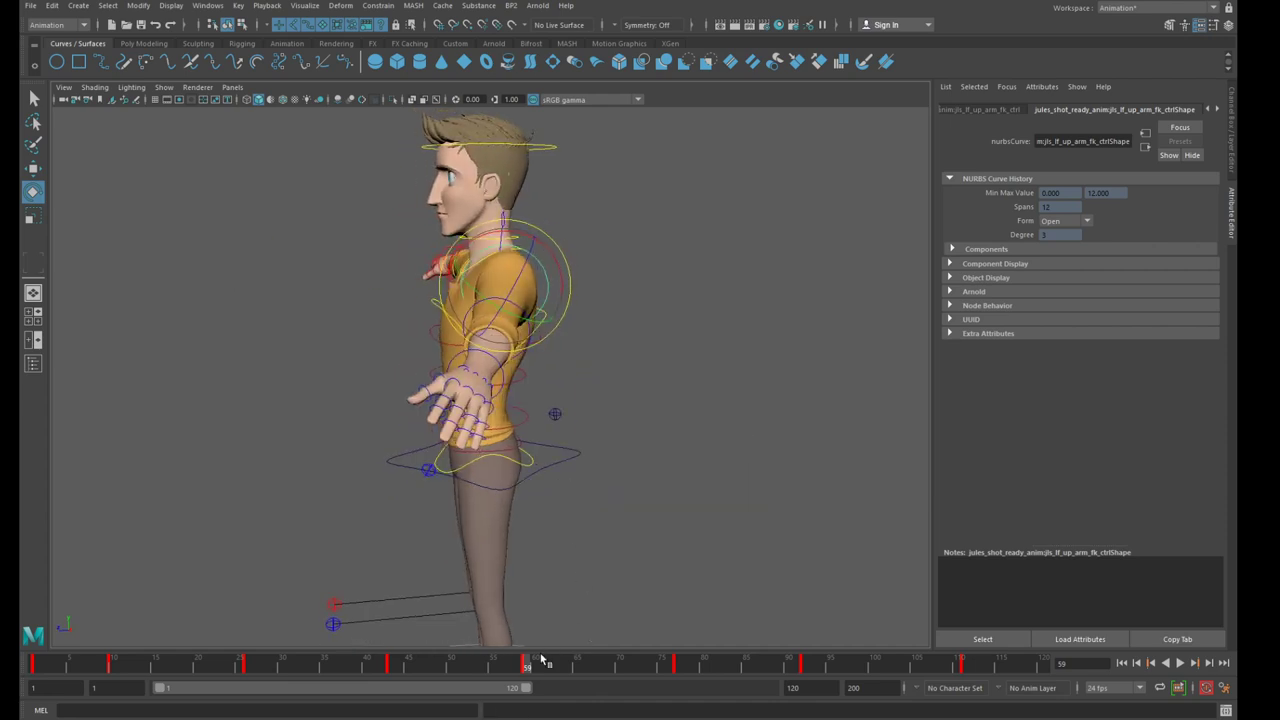
{"action": "left_click_drag", "start_coordinate": [533, 663], "coordinate": [671, 671]}
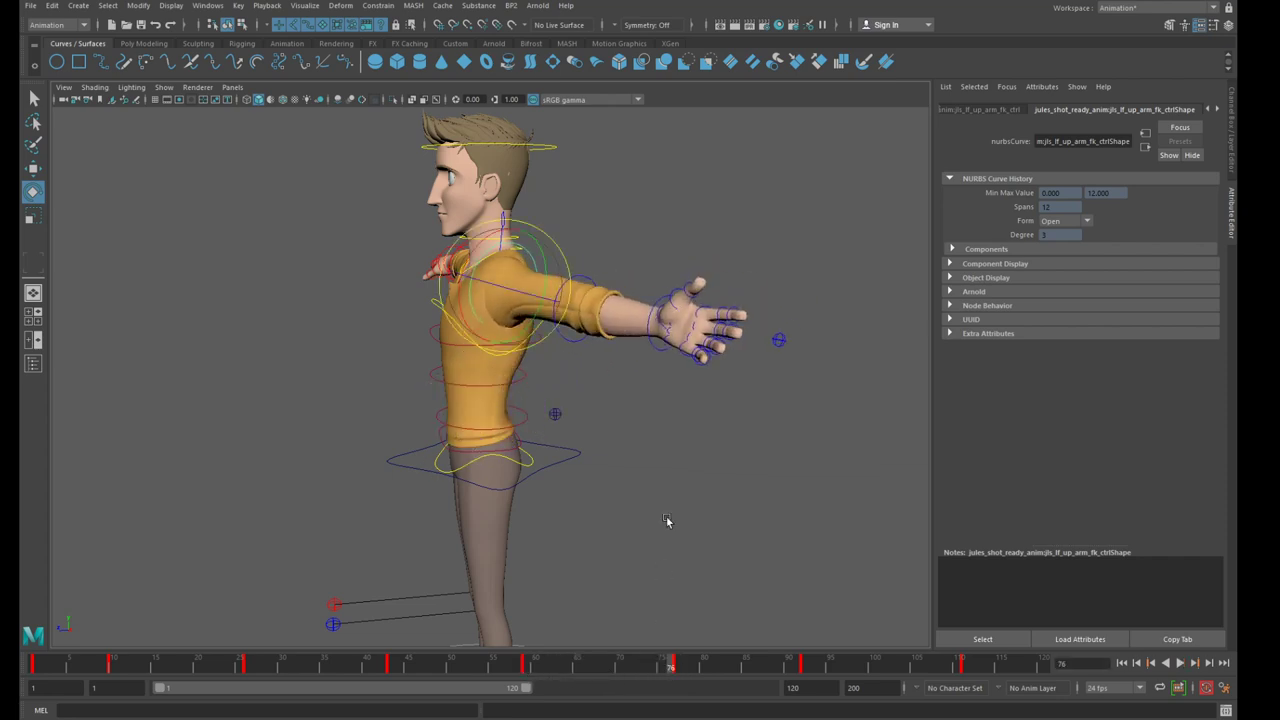
{"action": "scroll", "coordinate": [667, 518], "scroll_direction": "up", "scroll_amount": 3}
{"action": "scroll", "coordinate": [667, 518], "scroll_direction": "down", "scroll_amount": 3}
{"action": "mouse_move", "coordinate": [667, 518]}
{"action": "left_mouse_down", "text": "alt"}
{"action": "mouse_move", "coordinate": [620, 561]}
{"action": "mouse_move", "coordinate": [660, 552]}
{"action": "mouse_move", "coordinate": [661, 536]}
{"action": "left_mouse_up", "text": "alt"}
{"action": "scroll", "coordinate": [661, 536], "scroll_direction": "down", "scroll_amount": 3}
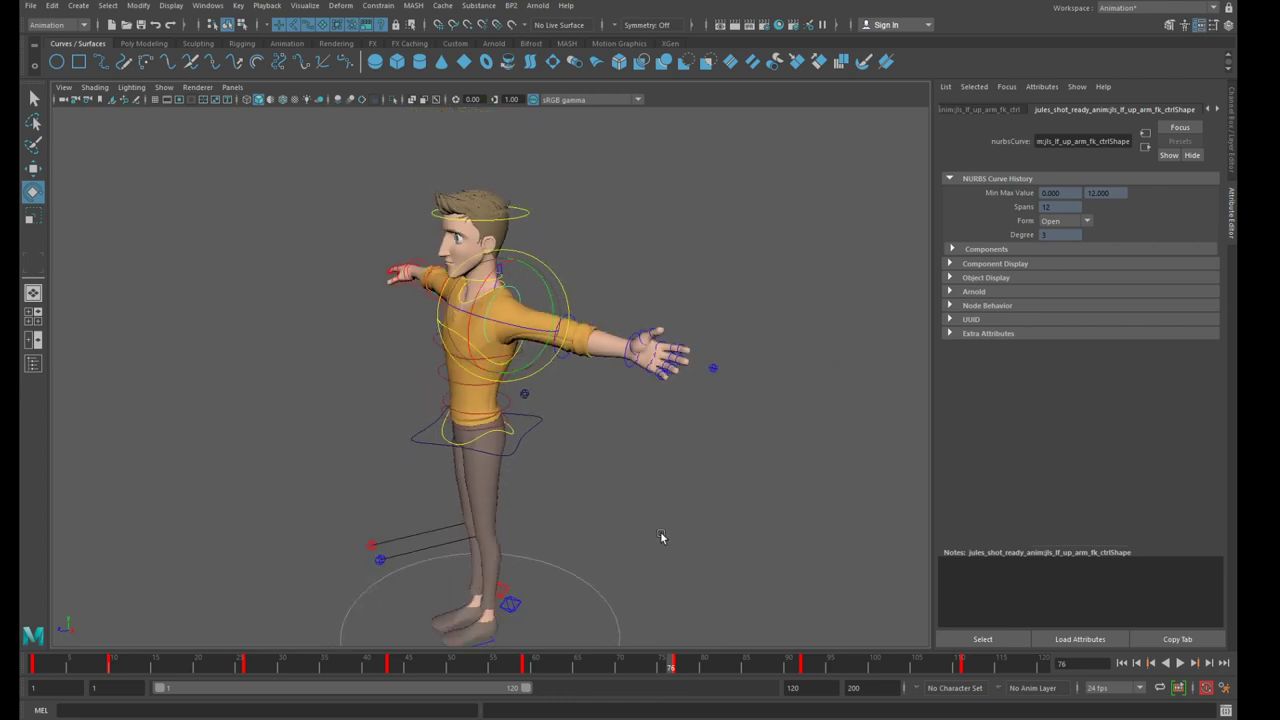
{"action": "left_click_drag", "start_coordinate": [579, 510], "coordinate": [597, 491], "text": "alt"}
{"action": "scroll", "coordinate": [594, 508], "scroll_direction": "up", "scroll_amount": 3}
{"action": "scroll", "coordinate": [599, 514], "scroll_direction": "up", "scroll_amount": 3}
{"action": "scroll", "coordinate": [600, 514], "scroll_direction": "down", "scroll_amount": 3}
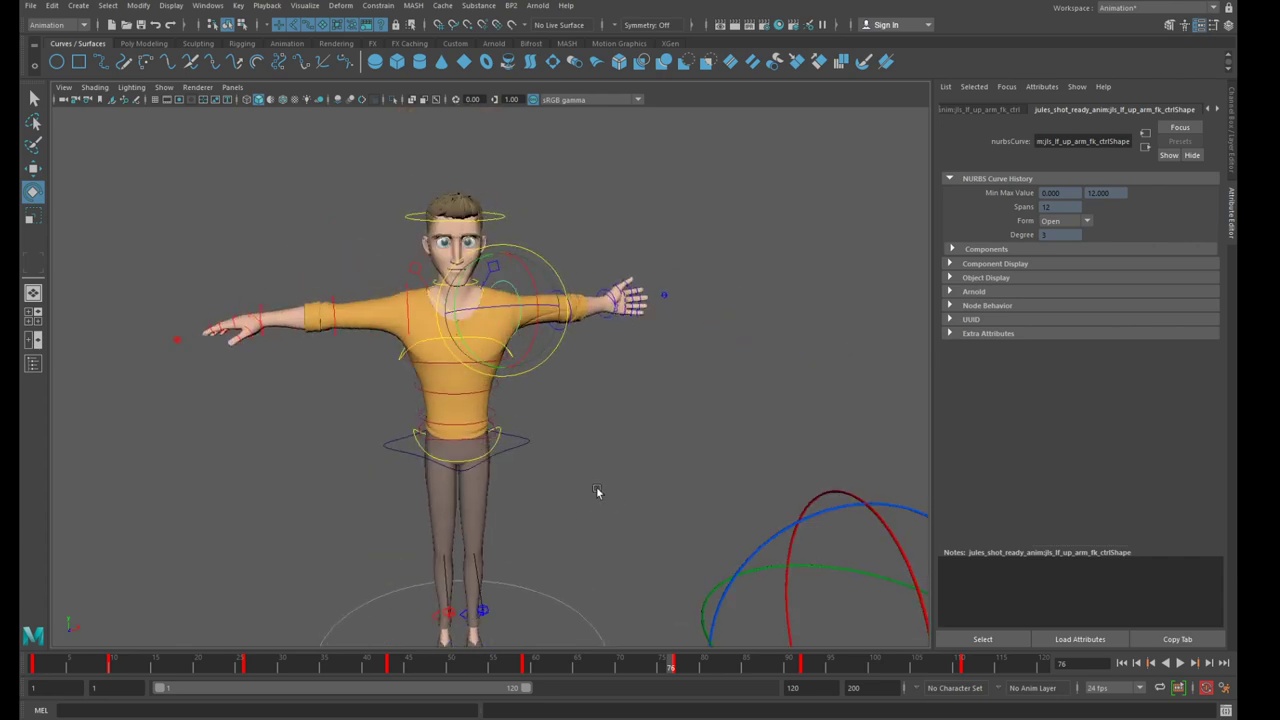
Select the right upper-arm FK control and go to frame 1
{"action": "scroll", "coordinate": [594, 500], "scroll_direction": "up", "scroll_amount": 2}
{"action": "scroll", "coordinate": [595, 500], "scroll_direction": "up", "scroll_amount": 2}
{"action": "left_click_drag", "start_coordinate": [371, 444], "coordinate": [384, 466]}
{"action": "middle_click_drag", "start_coordinate": [438, 436], "coordinate": [488, 485], "text": "alt"}
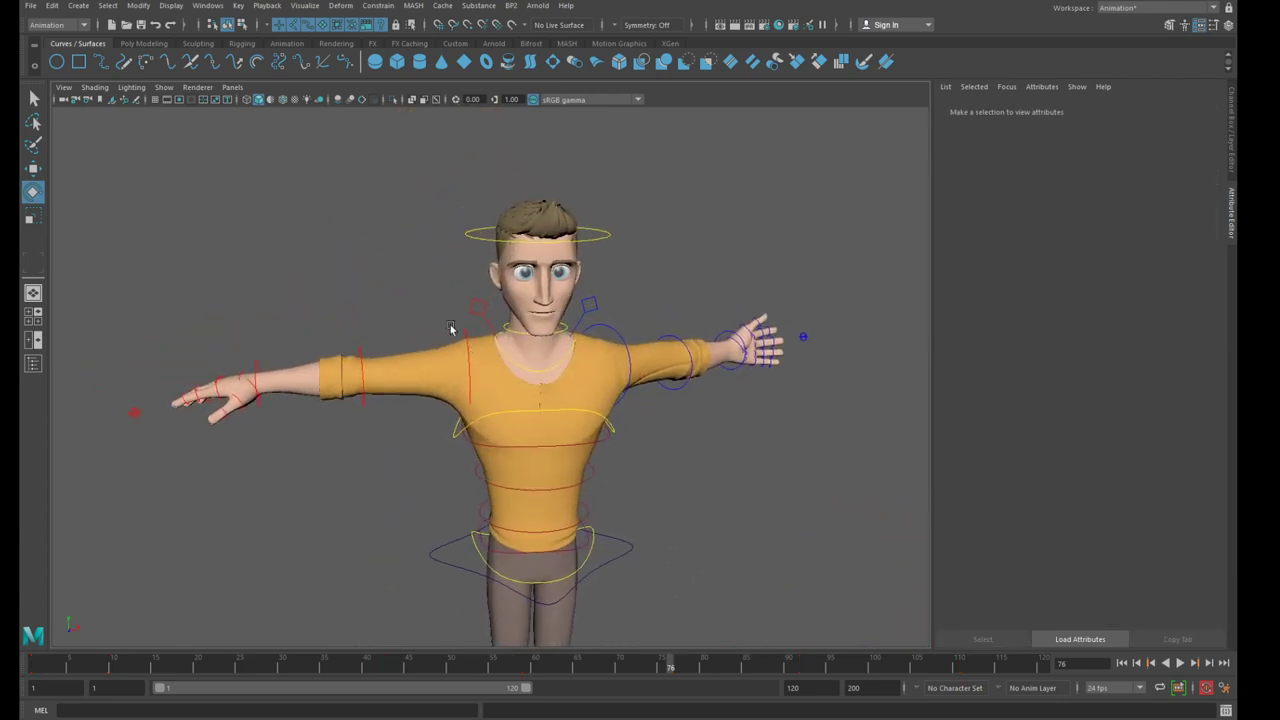
{"action": "left_click_drag", "start_coordinate": [431, 320], "coordinate": [475, 355]}
{"action": "left_click", "coordinate": [32, 664]}
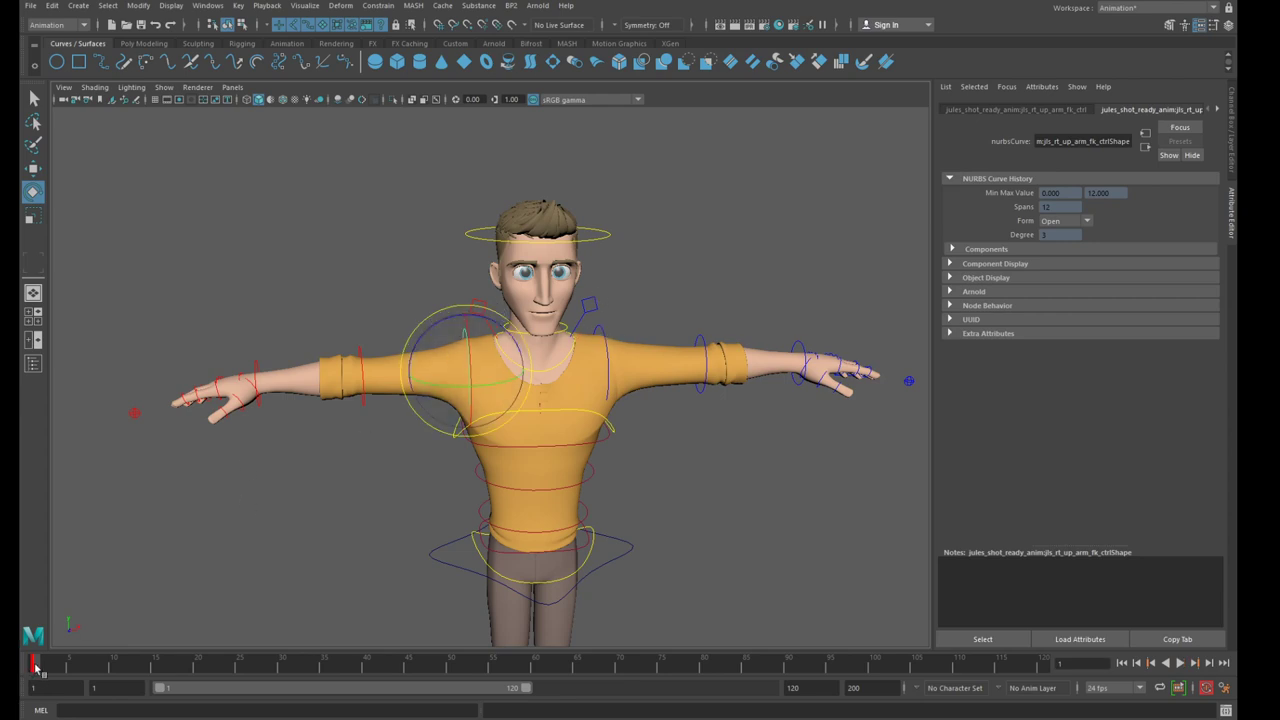
Rotate the right upper arm to point forward at frame 19, and play back the motion from frame 1
{"action": "left_click_drag", "start_coordinate": [35, 665], "coordinate": [187, 665]}
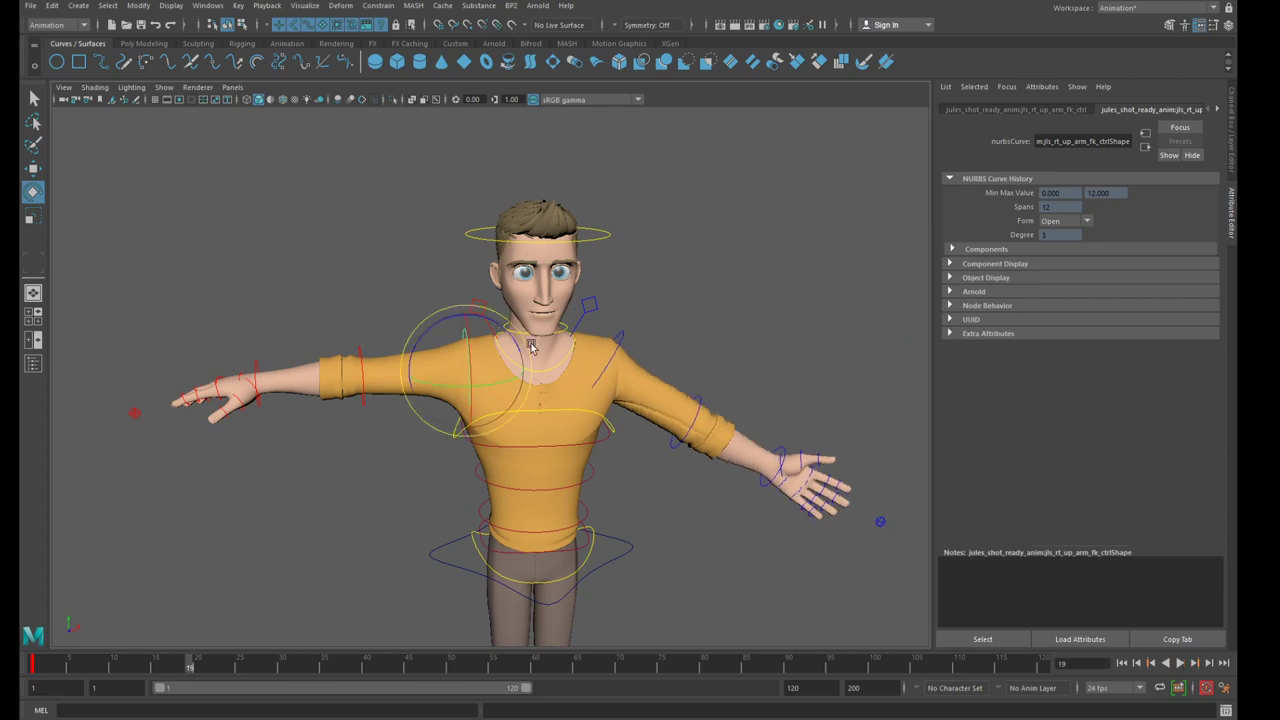
{"action": "left_click_drag", "start_coordinate": [433, 390], "coordinate": [445, 465]}
{"action": "key", "text": "alt+v"}
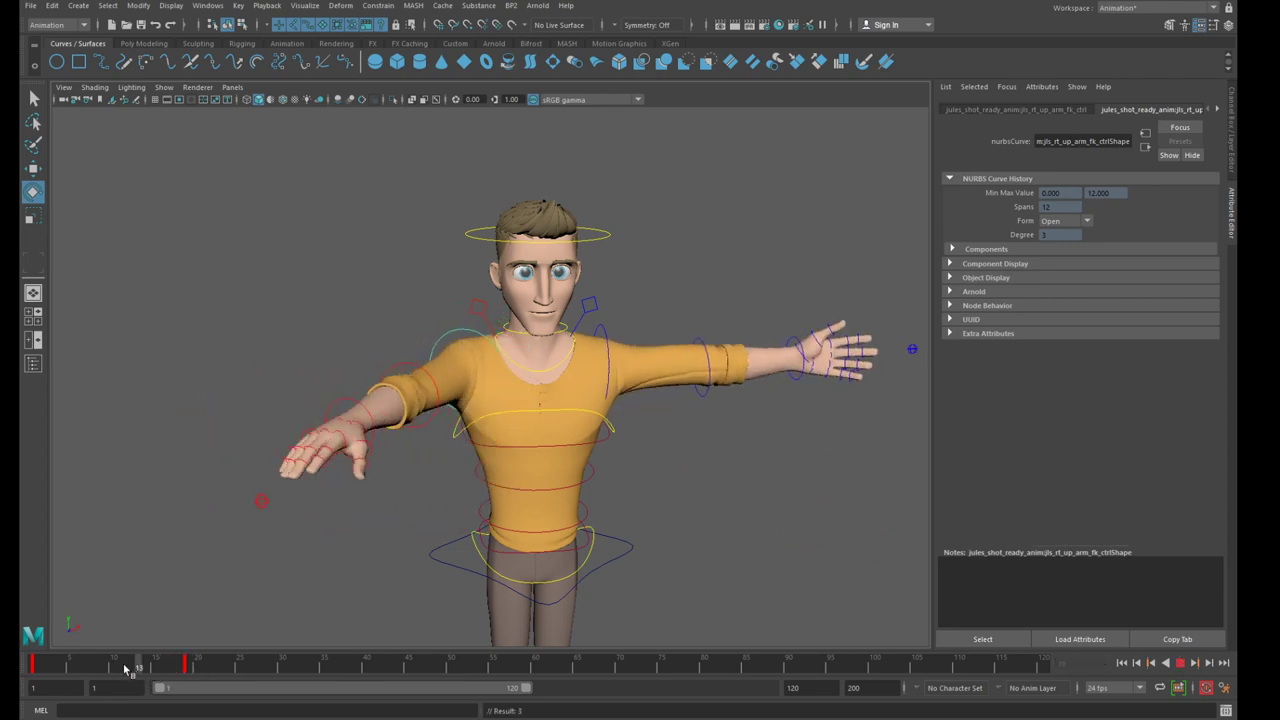
{"action": "left_click_drag", "start_coordinate": [150, 672], "coordinate": [190, 670]}
Delete the left upper-arm control's keys between frames 4 and 115
{"action": "left_click", "coordinate": [621, 335]}
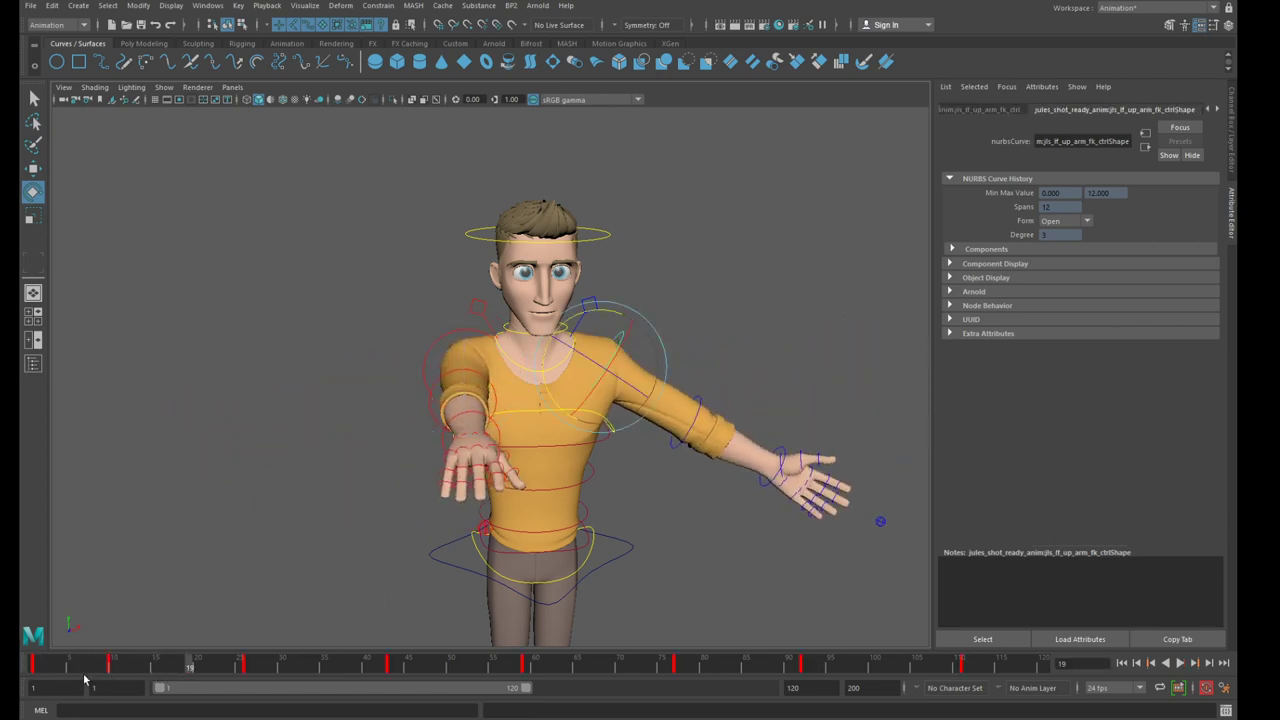
{"action": "left_click_drag", "start_coordinate": [82, 670], "coordinate": [805, 664]}
{"action": "left_click_drag", "start_coordinate": [989, 671], "coordinate": [63, 669], "text": "shift"}
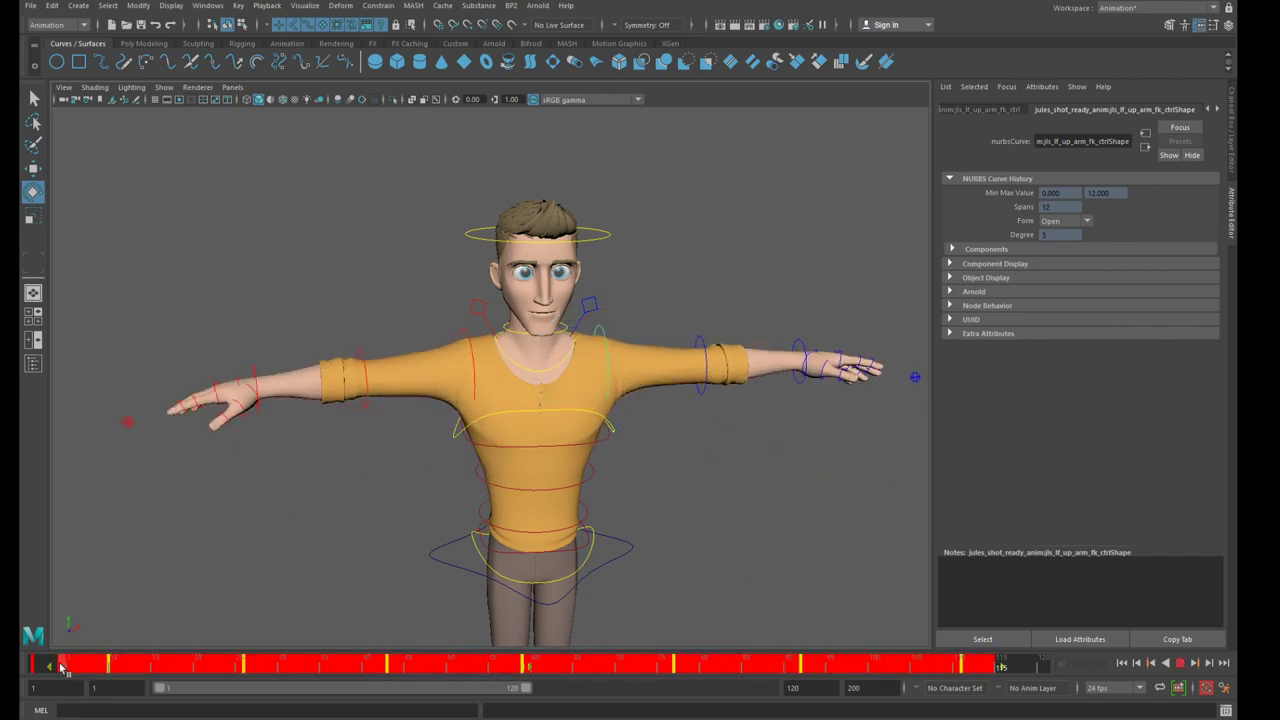
{"action": "key", "text": "Delete"}
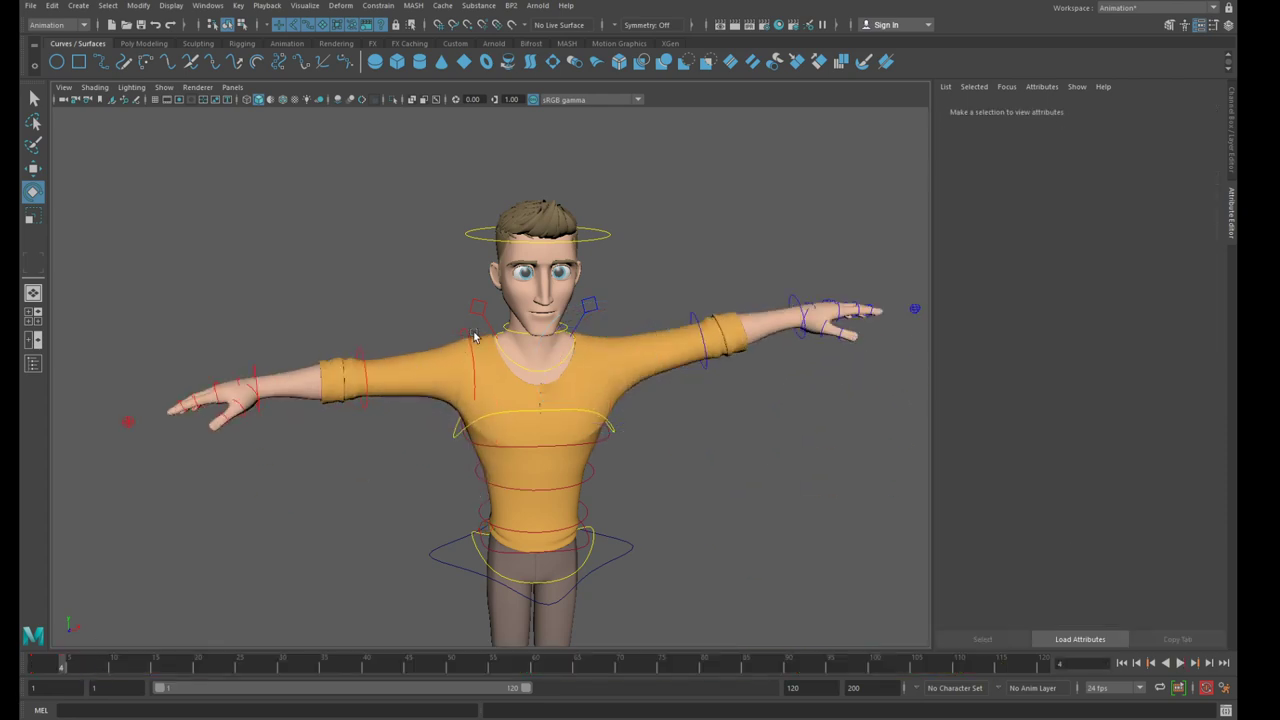
Rotate the right upper arm down to hang beside the body at frame 40
{"action": "left_click", "coordinate": [463, 337]}
{"action": "left_click_drag", "start_coordinate": [63, 672], "coordinate": [366, 666]}
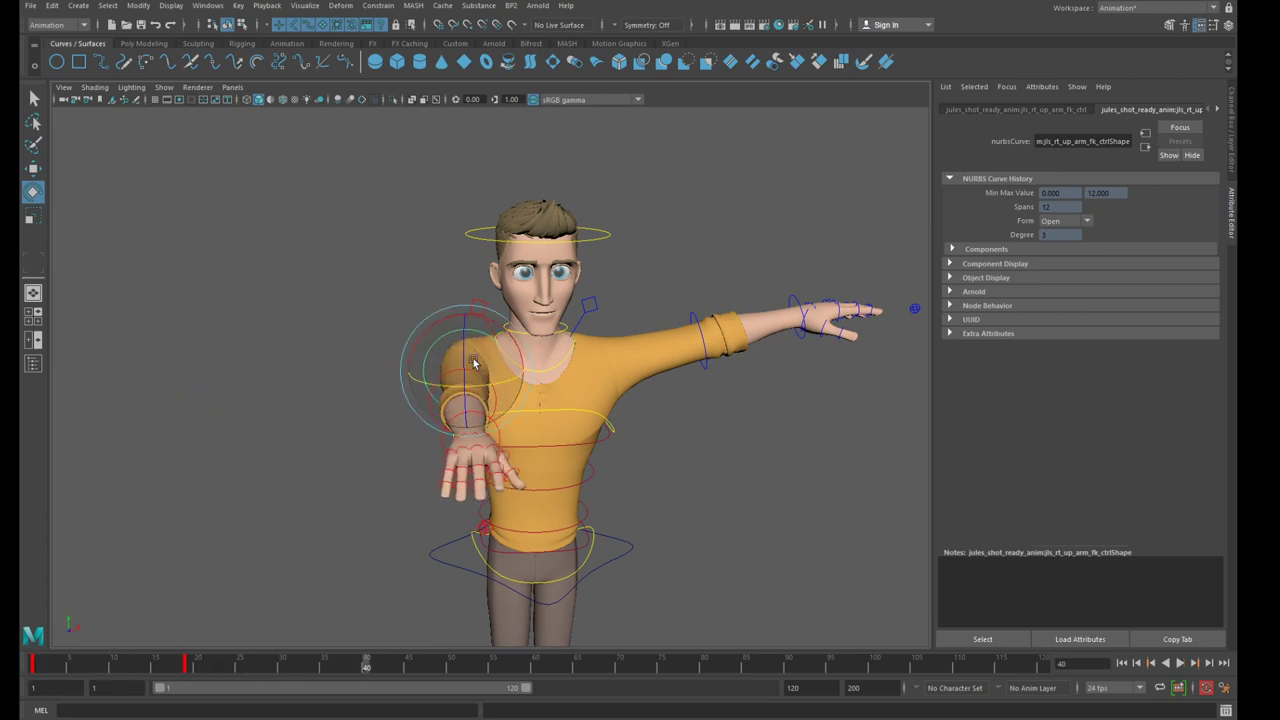
{"action": "left_click_drag", "start_coordinate": [462, 353], "coordinate": [458, 428]}
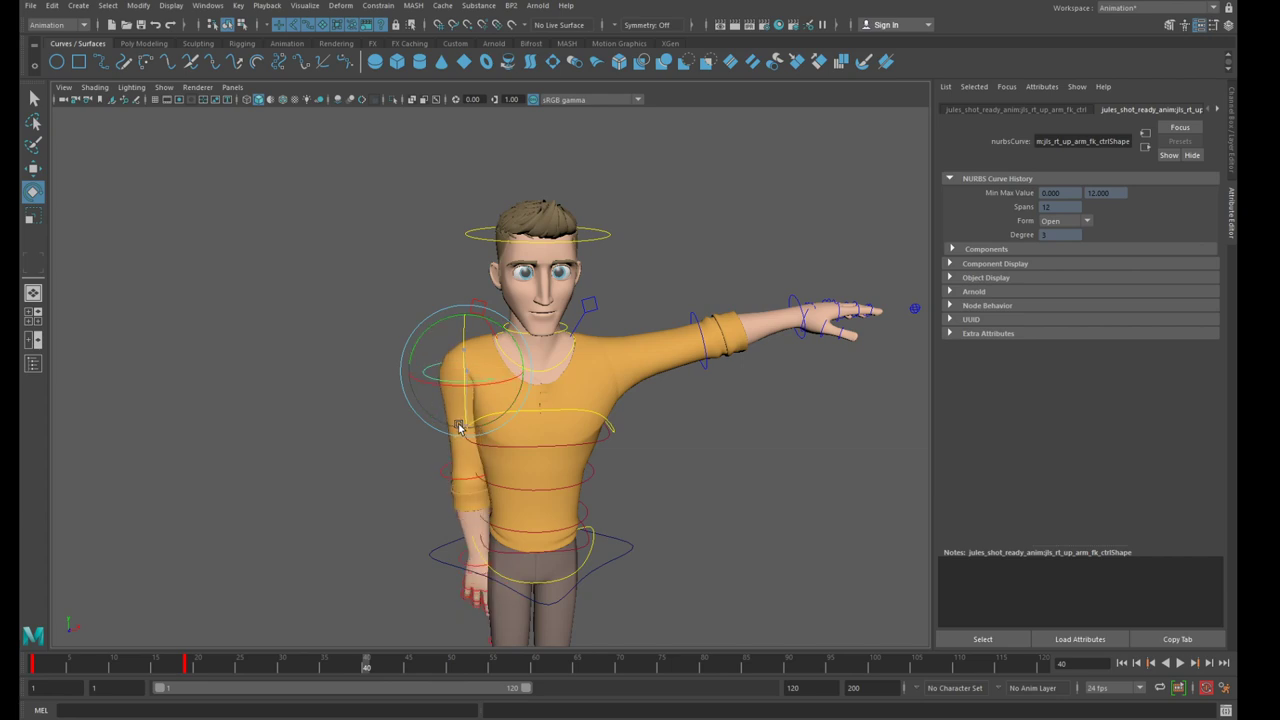
Inspect the right arm's hanging pose at frame 40 from different angles, and scrub back to its forward pose at frame 19
{"action": "left_click", "coordinate": [357, 662]}
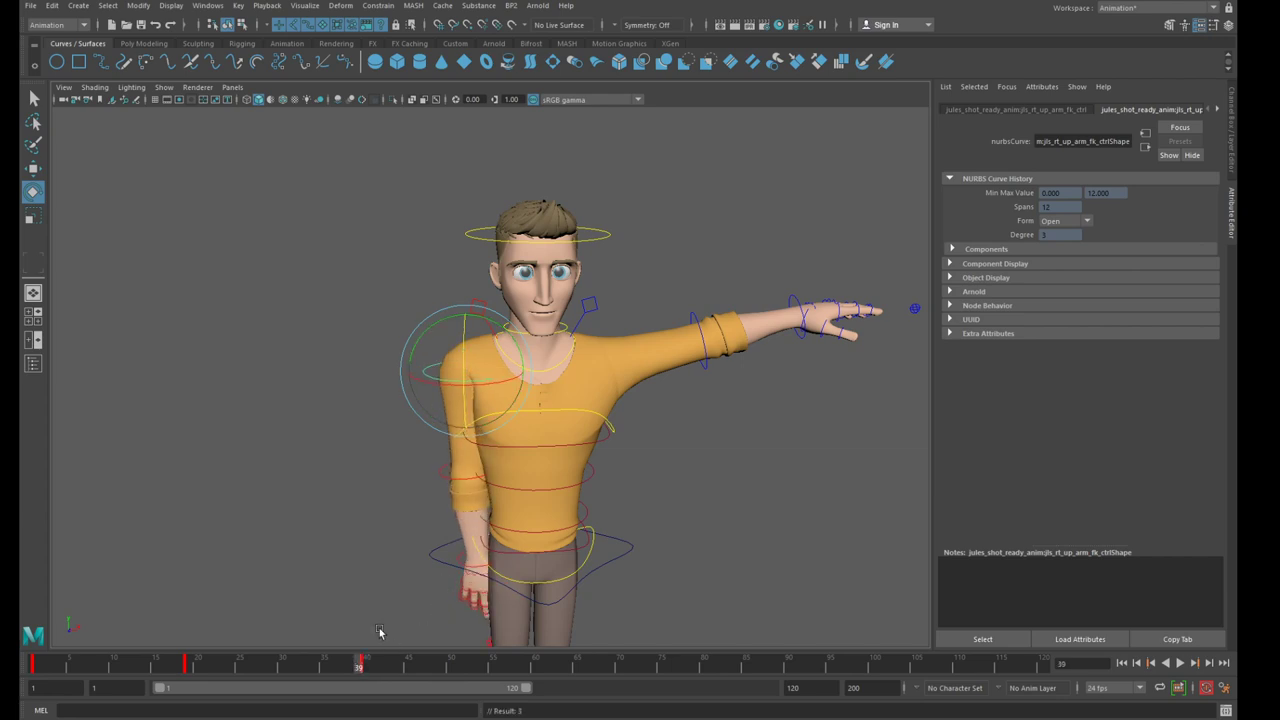
{"action": "scroll", "coordinate": [476, 447], "scroll_direction": "down", "scroll_amount": 5}
{"action": "scroll", "coordinate": [420, 466], "scroll_direction": "up", "scroll_amount": 3}
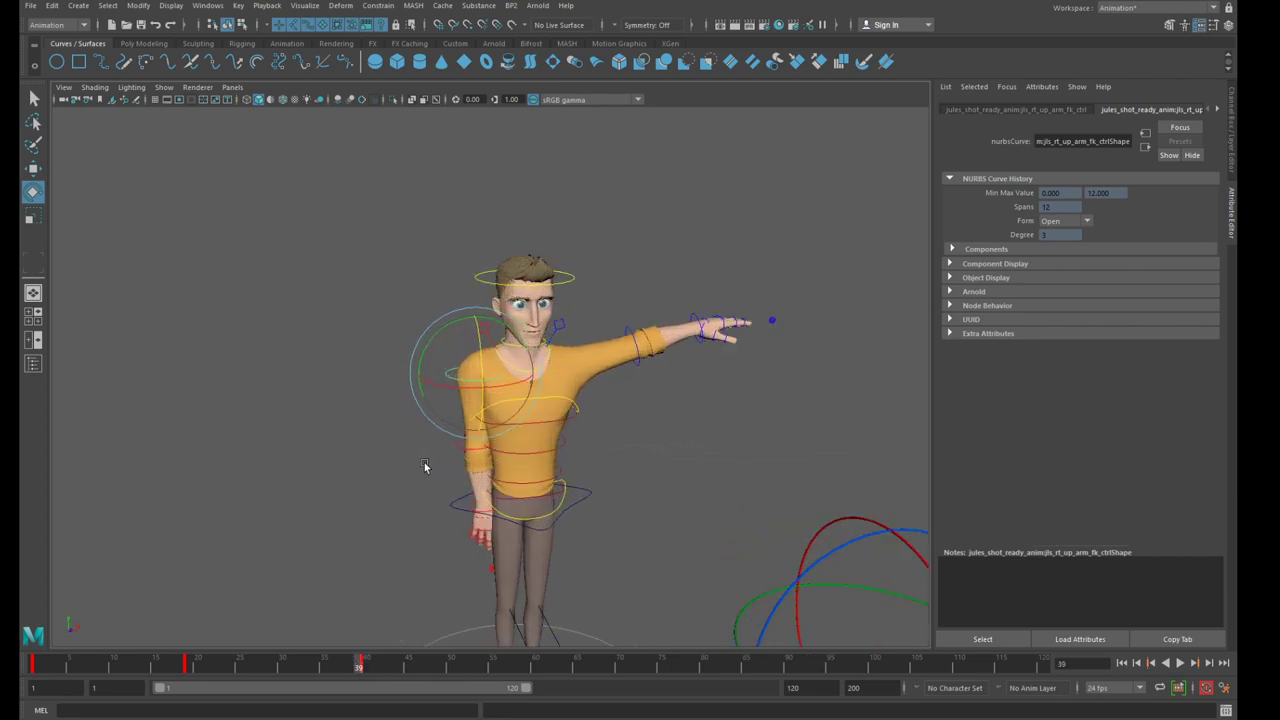
{"action": "left_click_drag", "start_coordinate": [427, 466], "coordinate": [420, 460], "text": "alt"}
{"action": "mouse_move", "coordinate": [519, 472]}
{"action": "left_mouse_down", "text": "alt"}
{"action": "mouse_move", "coordinate": [543, 500]}
{"action": "mouse_move", "coordinate": [535, 461]}
{"action": "mouse_move", "coordinate": [535, 474]}
{"action": "left_mouse_up", "text": "alt"}
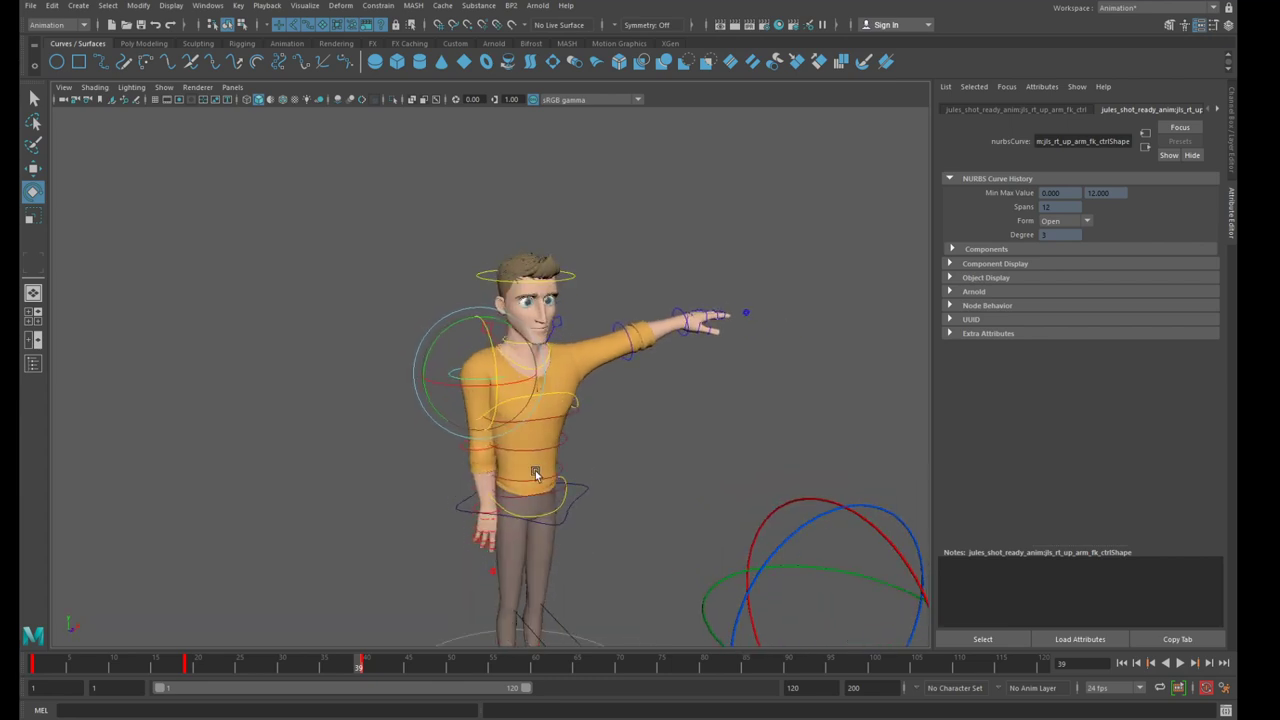
{"action": "left_click", "coordinate": [365, 664]}
{"action": "mouse_move", "coordinate": [566, 306]}
{"action": "left_mouse_down", "text": "alt"}
{"action": "mouse_move", "coordinate": [598, 380]}
{"action": "mouse_move", "coordinate": [646, 346]}
{"action": "mouse_move", "coordinate": [441, 523]}
{"action": "left_mouse_up", "text": "alt"}
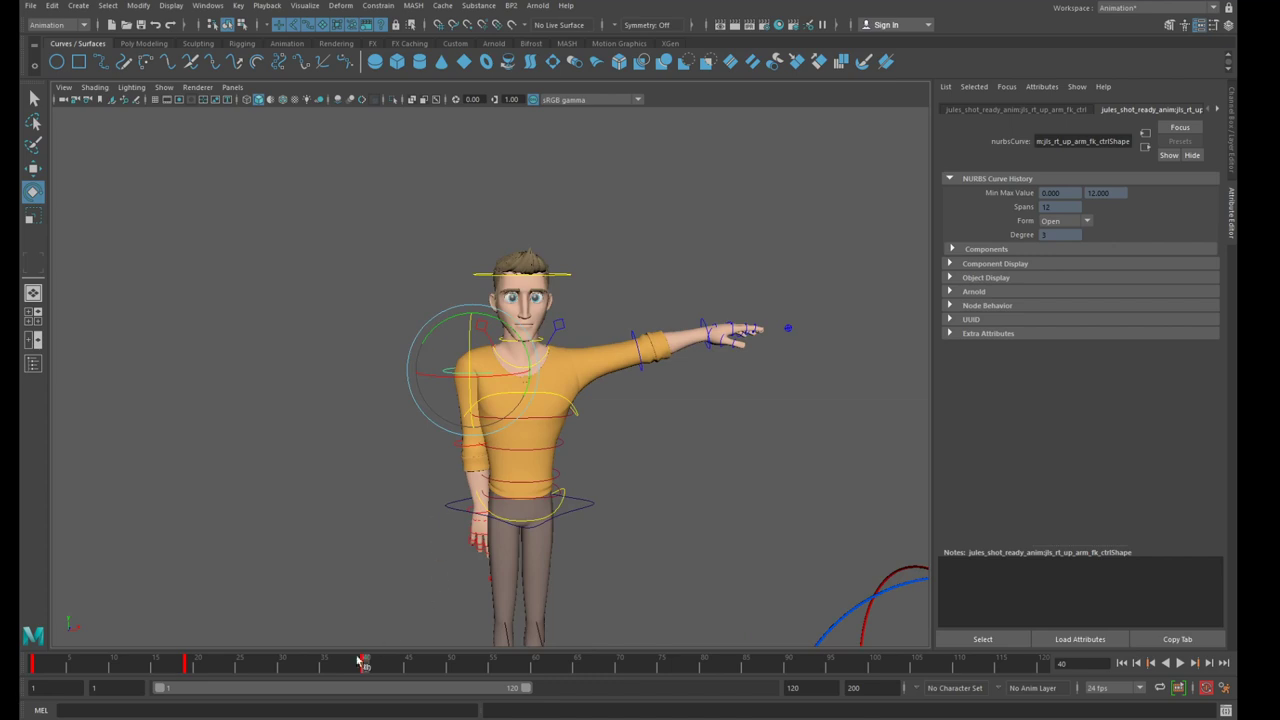
{"action": "left_click_drag", "start_coordinate": [348, 668], "coordinate": [189, 666]}
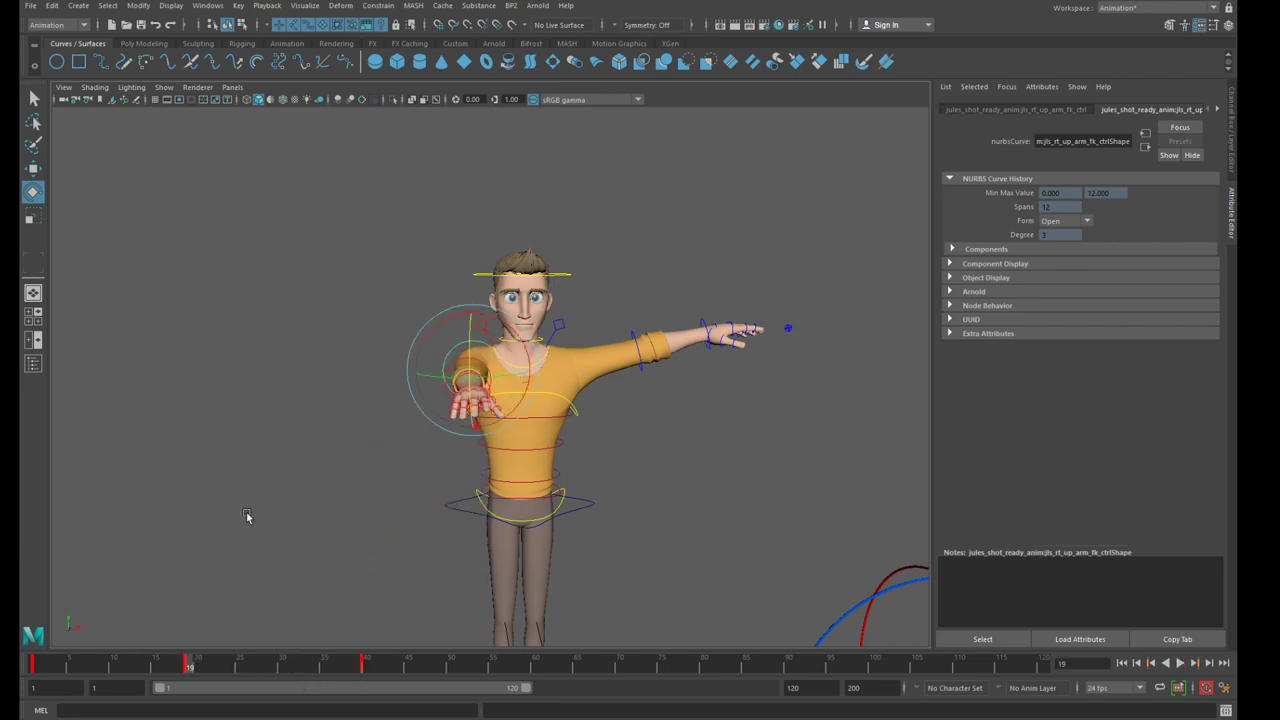
Apply the Euler Filter to all of the right upper-arm control's curves in the Graph Editor, and close the editor
{"action": "left_click", "coordinate": [203, 6]}
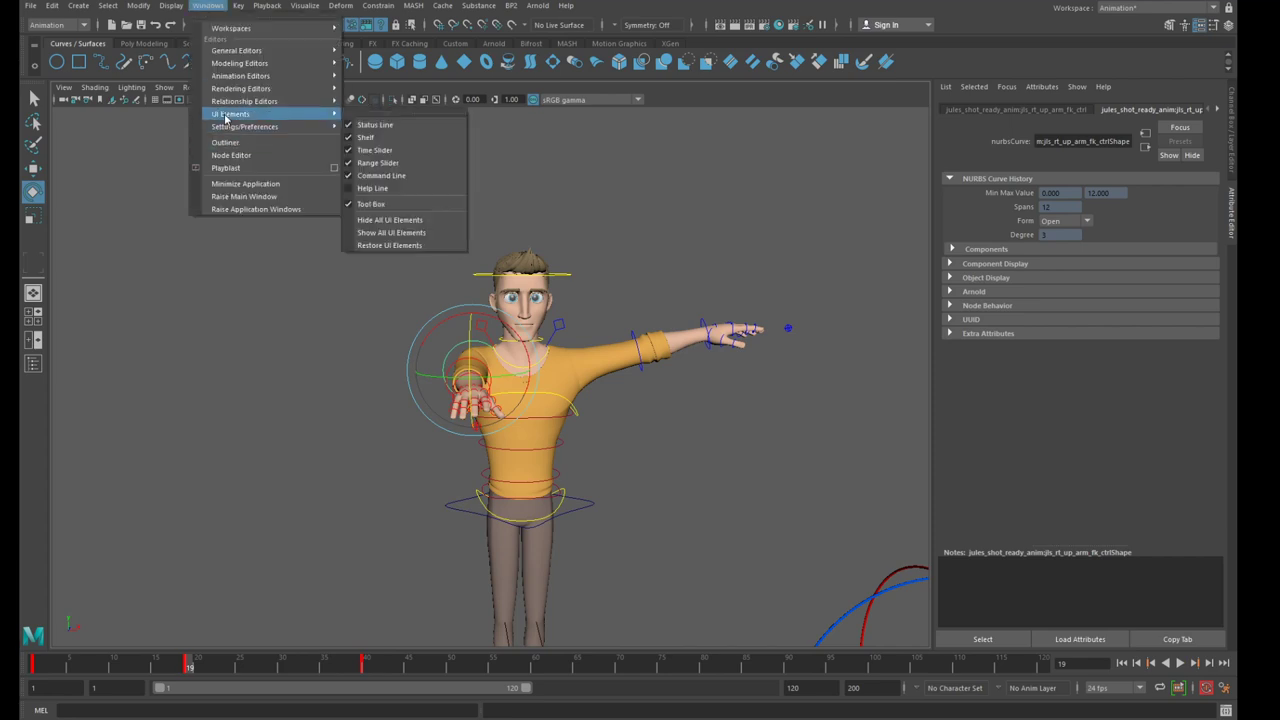
{"action": "mouse_move", "coordinate": [225, 76]}
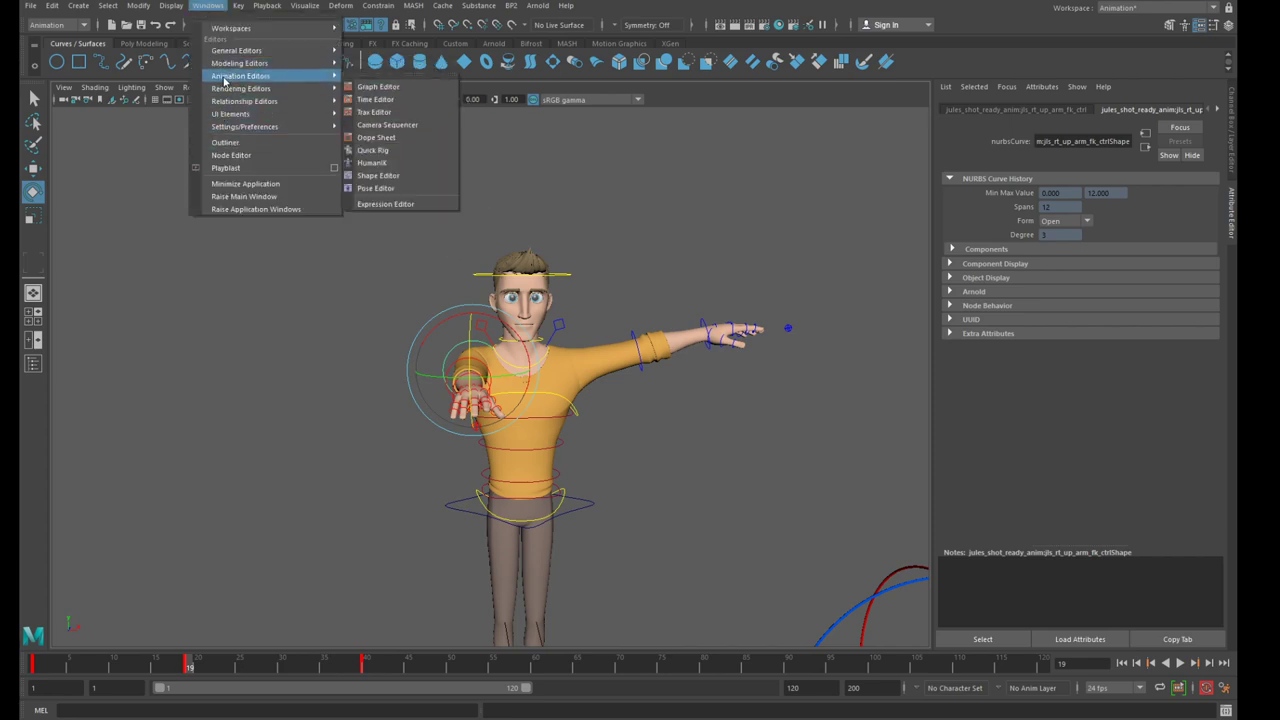
{"action": "left_click", "coordinate": [400, 83]}
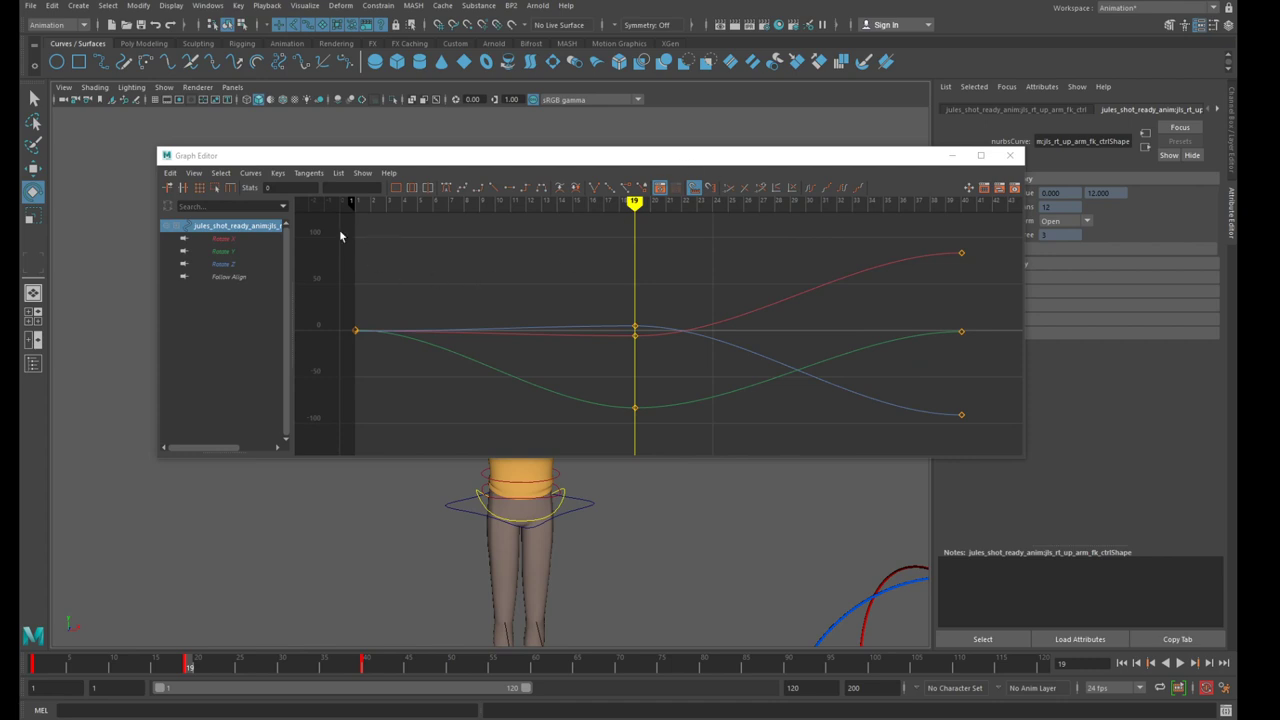
{"action": "left_click_drag", "start_coordinate": [340, 236], "coordinate": [997, 447]}
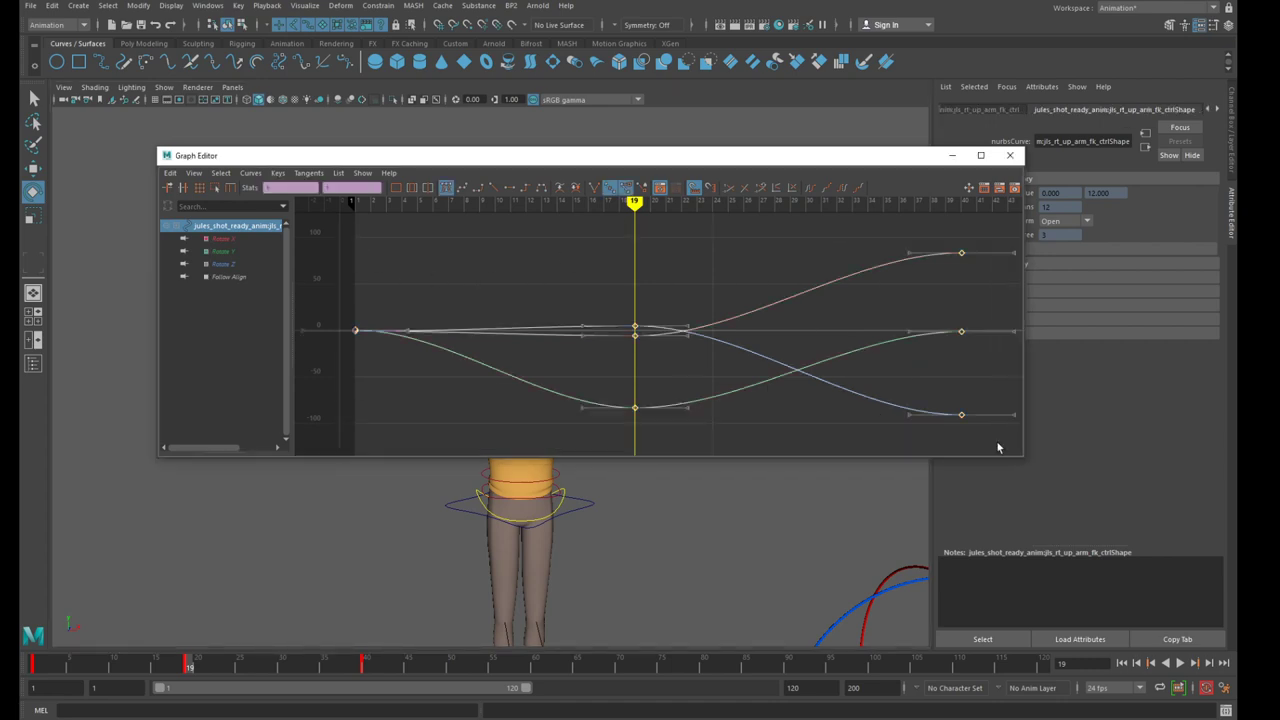
{"action": "left_click", "coordinate": [250, 173]}
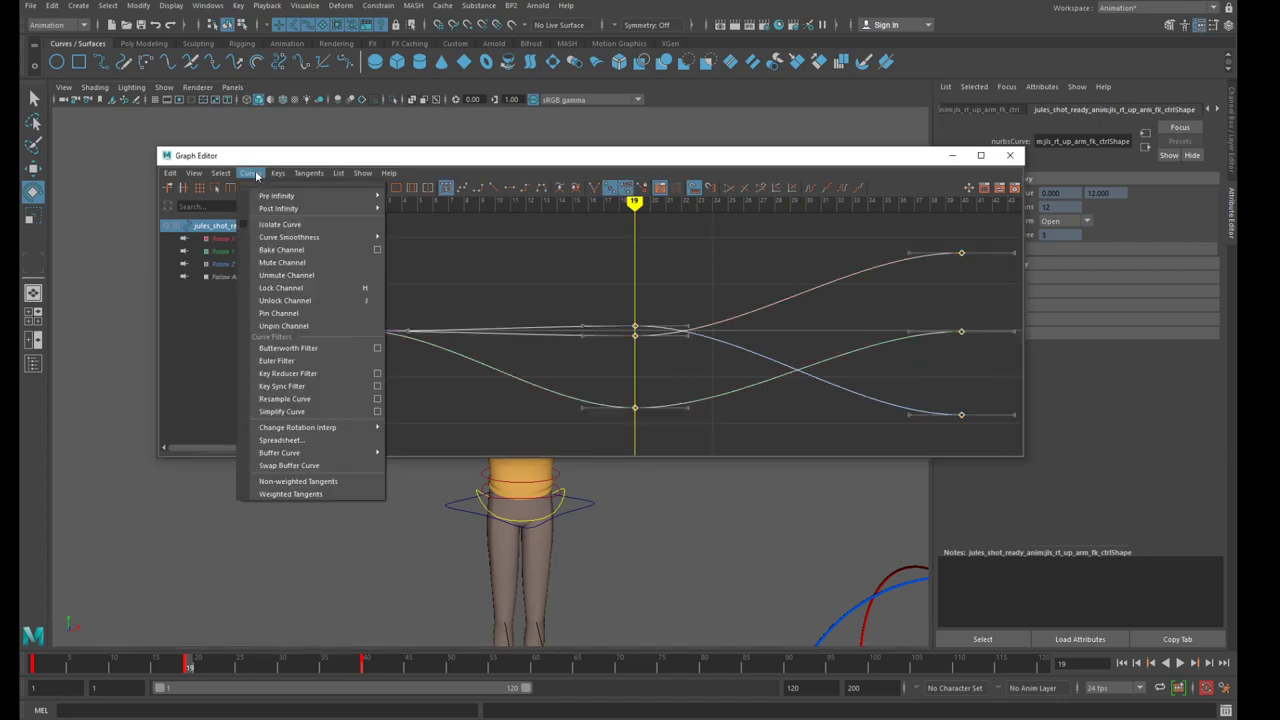
{"action": "left_click", "coordinate": [283, 361]}
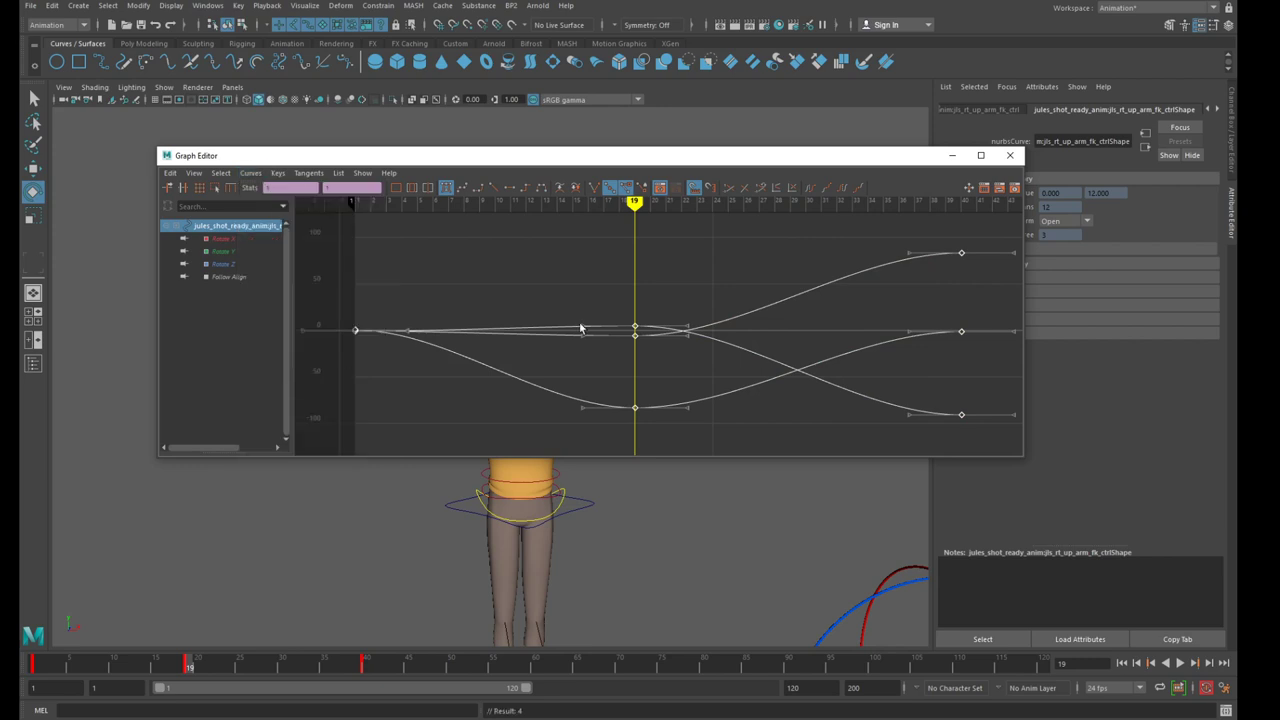
{"action": "left_click", "coordinate": [1010, 155]}
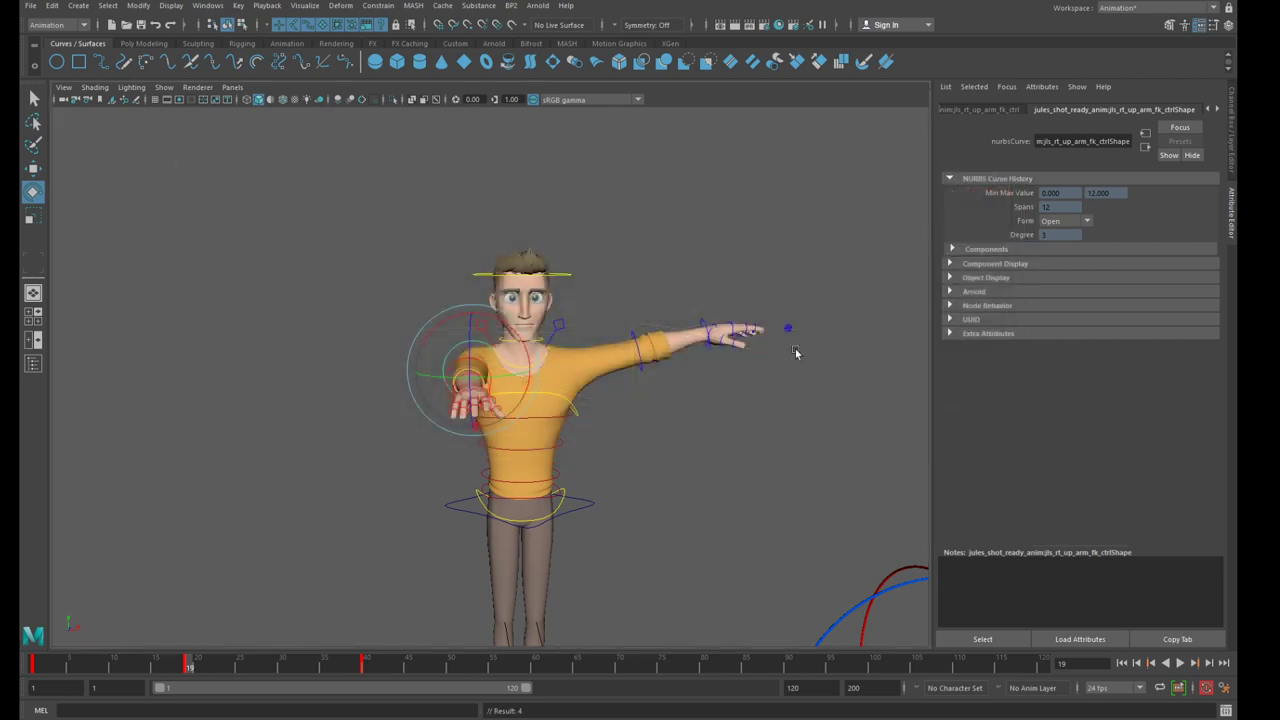
Examine the arm's forward pose at frame 19, scrub to frame 1, and view the character from the front
{"action": "scroll", "coordinate": [613, 345], "scroll_direction": "down", "scroll_amount": 3}
{"action": "left_click_drag", "start_coordinate": [544, 377], "coordinate": [549, 402], "text": "alt"}
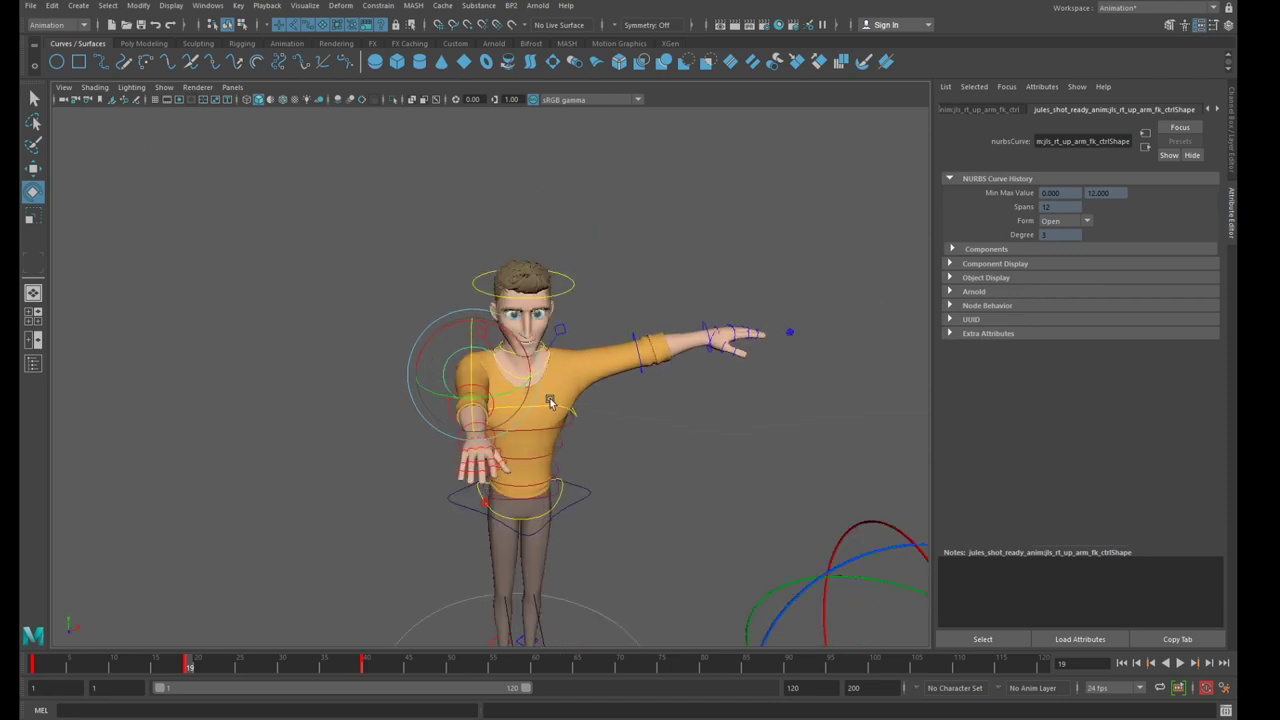
{"action": "left_click_drag", "start_coordinate": [193, 667], "coordinate": [33, 668]}
{"action": "left_click_drag", "start_coordinate": [358, 482], "coordinate": [396, 452], "text": "alt"}
{"action": "left_click_drag", "start_coordinate": [489, 440], "coordinate": [487, 392], "text": "alt"}
{"action": "scroll", "coordinate": [486, 458], "scroll_direction": "up", "scroll_amount": 3}
{"action": "key", "text": "bracketleft"}
{"action": "key", "text": "bracketleft"}
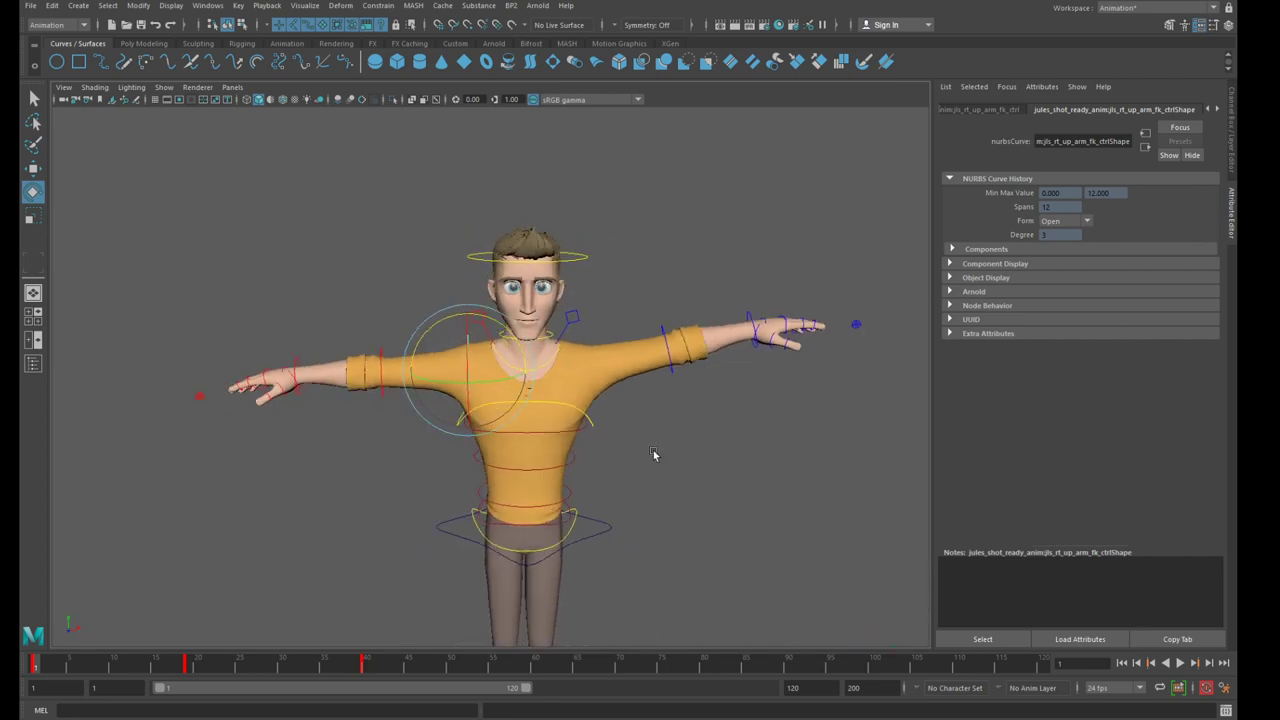
{"action": "key", "text": "bracketright"}
{"action": "key", "text": "bracketright"}
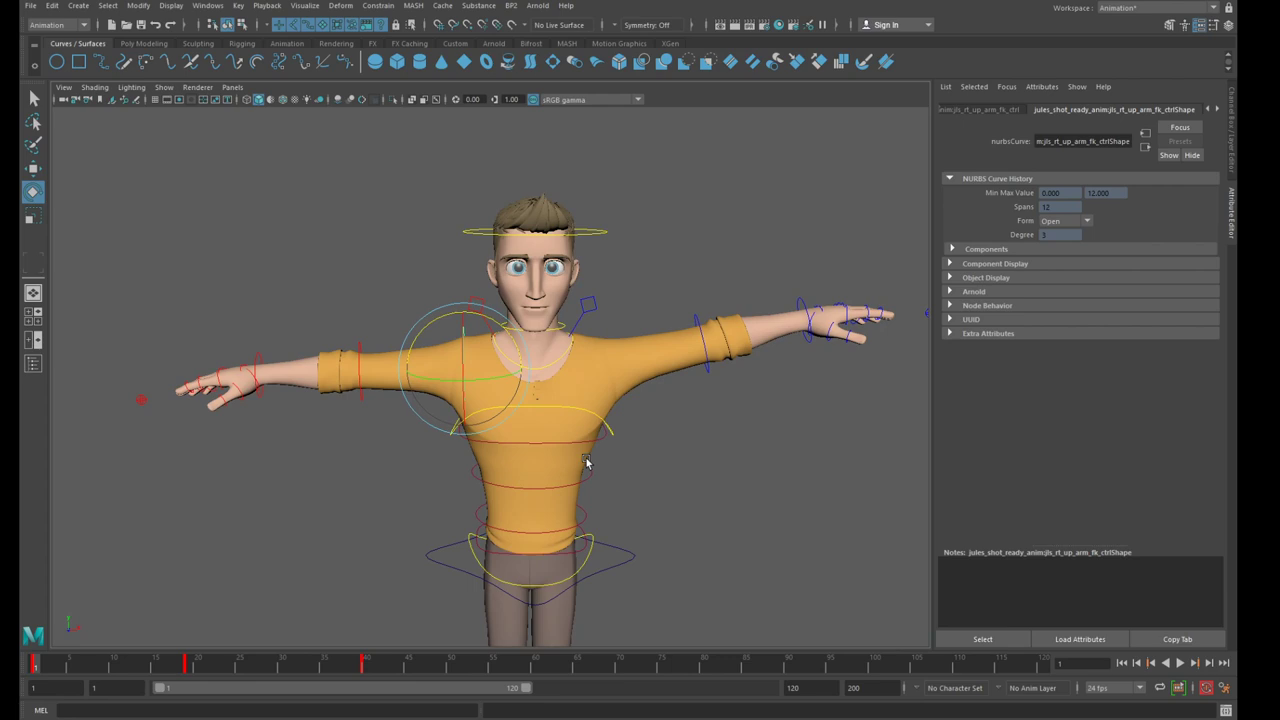
{"action": "key", "text": "bracketright"}
Scrub the right arm's motion from frame 1 through frame 40 and back to frame 1 to review it
{"action": "left_click_drag", "start_coordinate": [42, 663], "coordinate": [205, 666]}
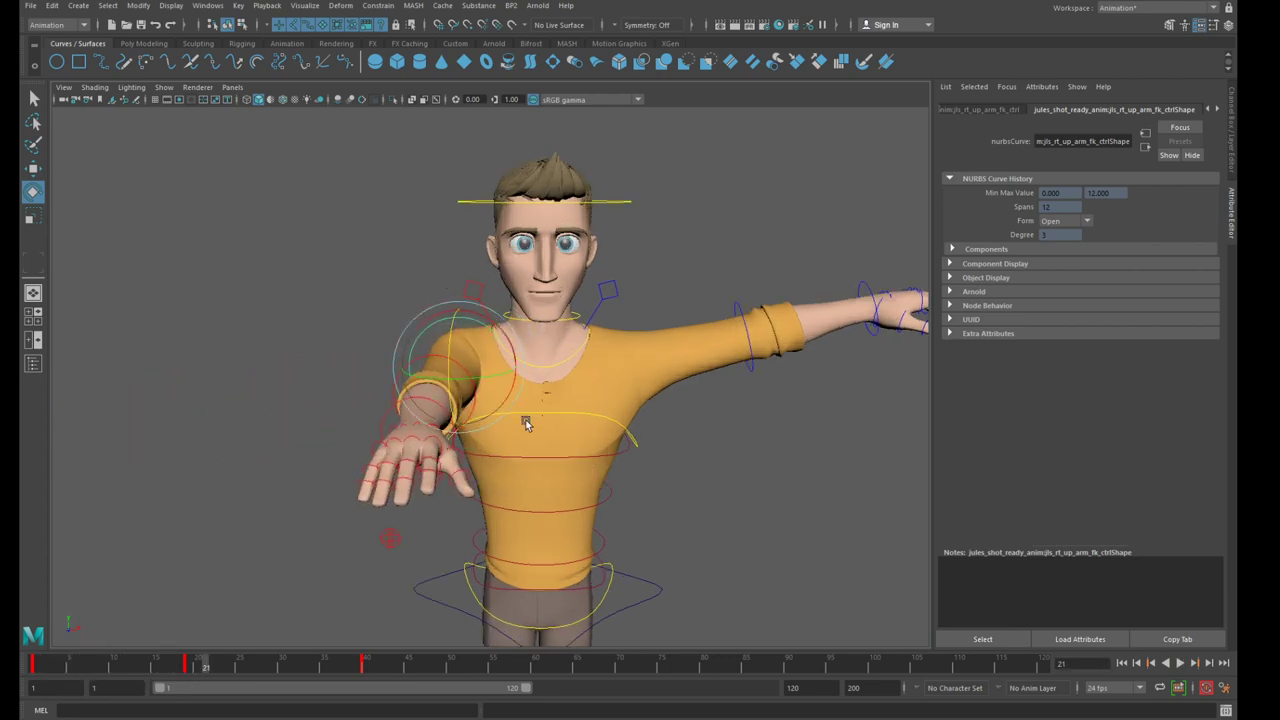
{"action": "left_click_drag", "start_coordinate": [483, 428], "coordinate": [410, 348], "text": "alt"}
{"action": "key", "text": "e"}
{"action": "left_click_drag", "start_coordinate": [225, 668], "coordinate": [363, 663]}
{"action": "left_click_drag", "start_coordinate": [363, 603], "coordinate": [376, 517], "text": "alt"}
{"action": "left_click_drag", "start_coordinate": [320, 668], "coordinate": [37, 665]}
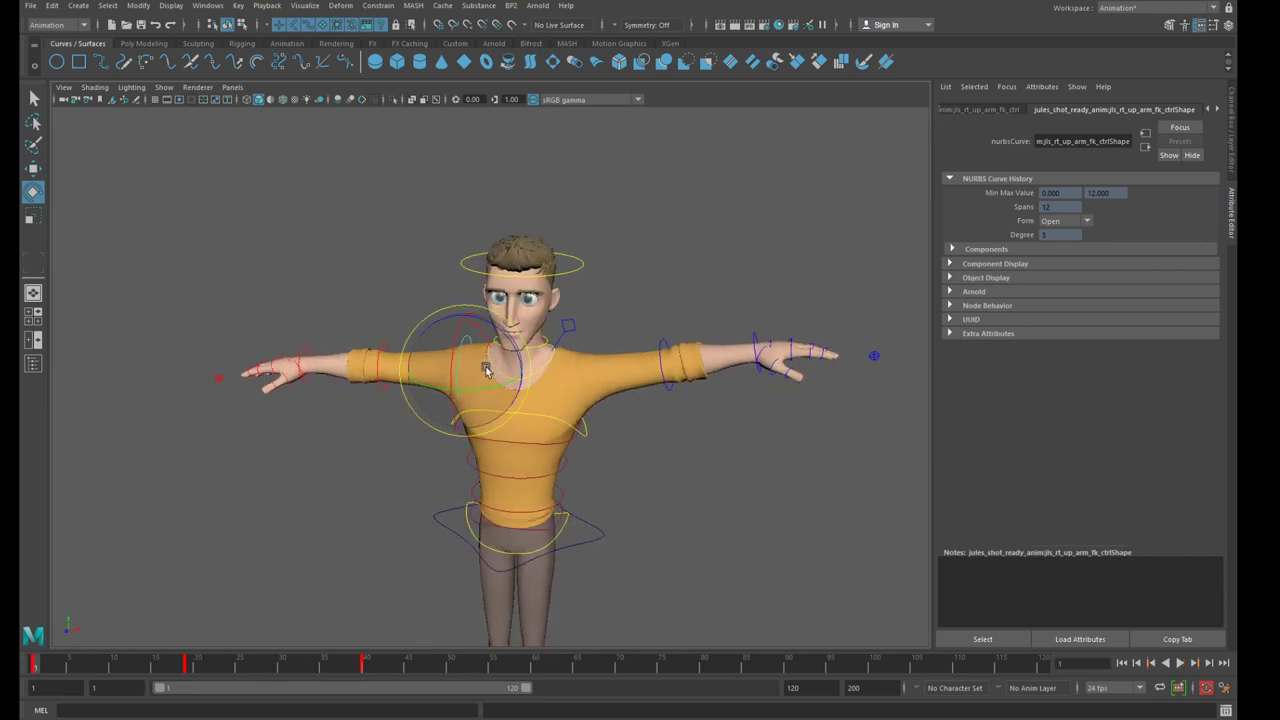
Switch the Rotate tool from Object to Gimbal mode on the right upper-arm control
{"action": "left_click_drag", "start_coordinate": [447, 374], "coordinate": [408, 378]}
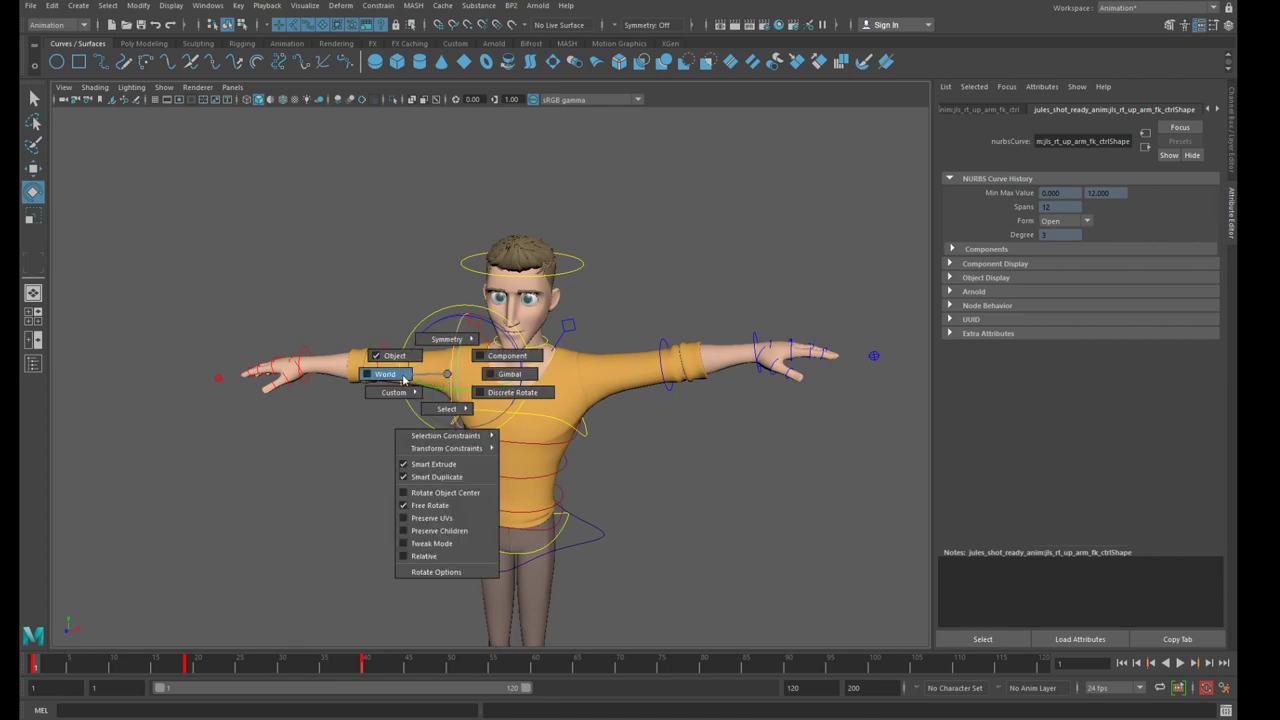
{"action": "left_click_drag", "start_coordinate": [403, 378], "coordinate": [492, 376]}
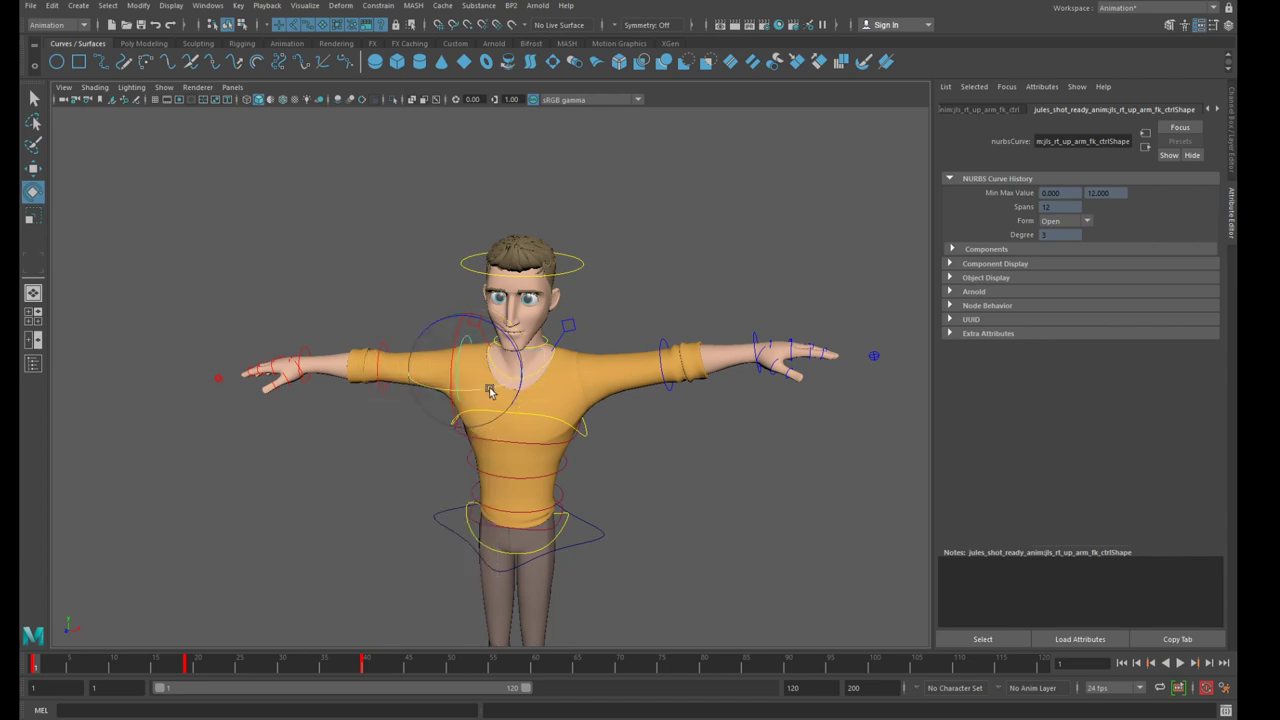
{"action": "scroll", "coordinate": [492, 410], "scroll_direction": "up", "scroll_amount": 4}
{"action": "scroll", "coordinate": [492, 410], "scroll_direction": "up", "scroll_amount": 2}
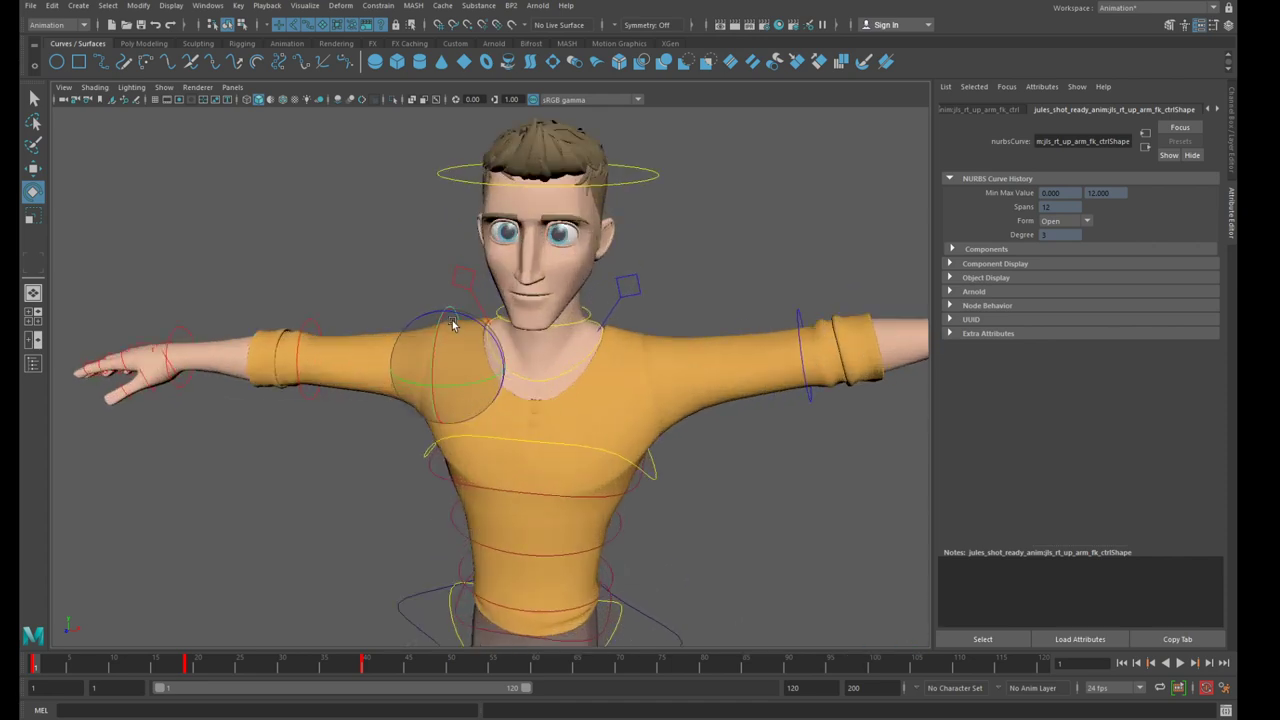
Move frame by frame back and forth between frames 9 and 17 to examine how the arm's gimbal rings converge
{"action": "left_click_drag", "start_coordinate": [57, 665], "coordinate": [103, 673]}
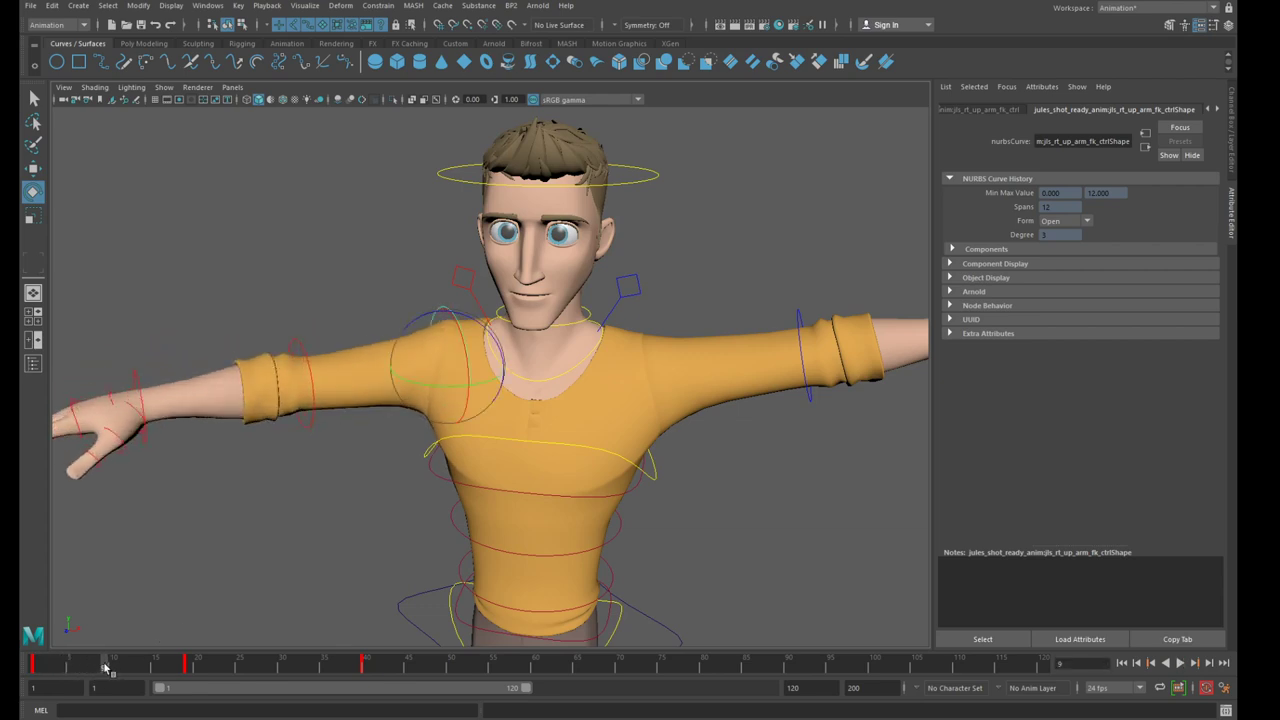
{"action": "key", "text": "alt+period"}
{"action": "key", "text": "alt+period"}
{"action": "key", "text": "alt+period"}
{"action": "key", "text": "alt+period"}
{"action": "key", "text": "alt+period"}
{"action": "key", "text": "alt+period"}
{"action": "key", "text": "alt+period"}
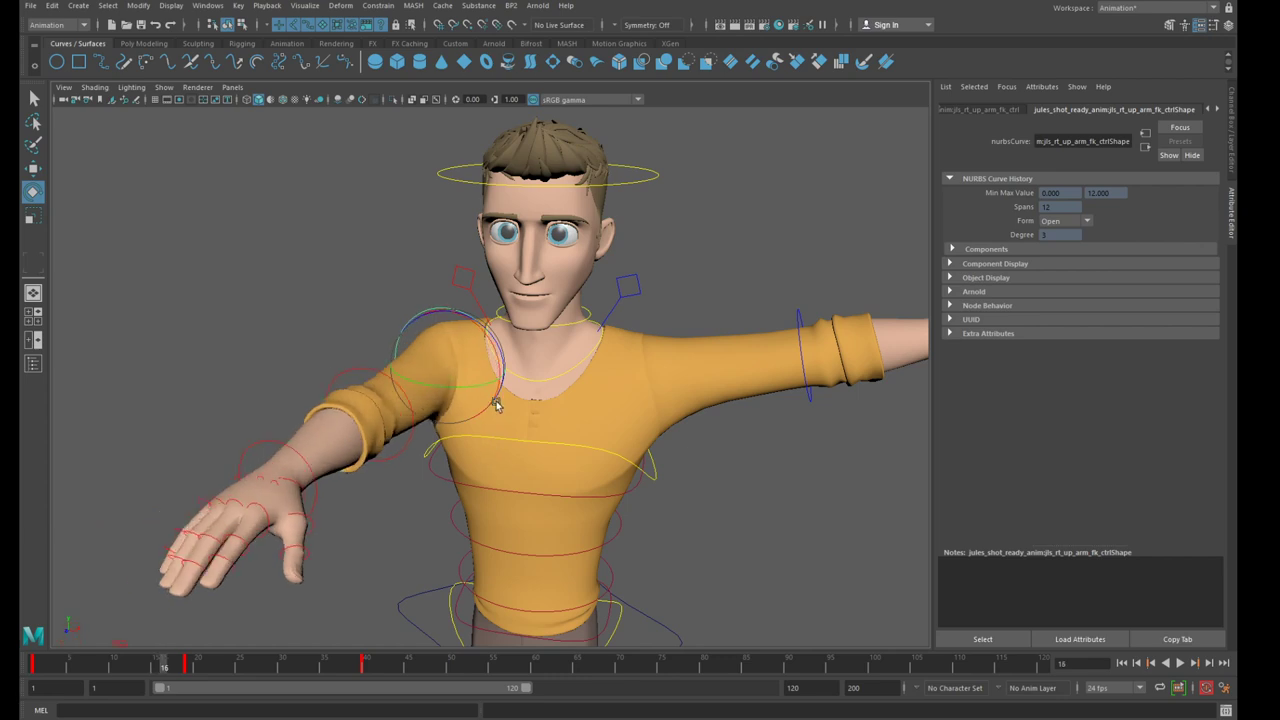
{"action": "key", "text": "alt+comma"}
{"action": "key", "text": "alt+comma"}
{"action": "key", "text": "alt+comma"}
{"action": "key", "text": "alt+comma"}
{"action": "key", "text": "alt+comma"}
{"action": "key", "text": "alt+comma"}
{"action": "key", "text": "alt+comma"}
{"action": "key", "text": "alt+comma"}
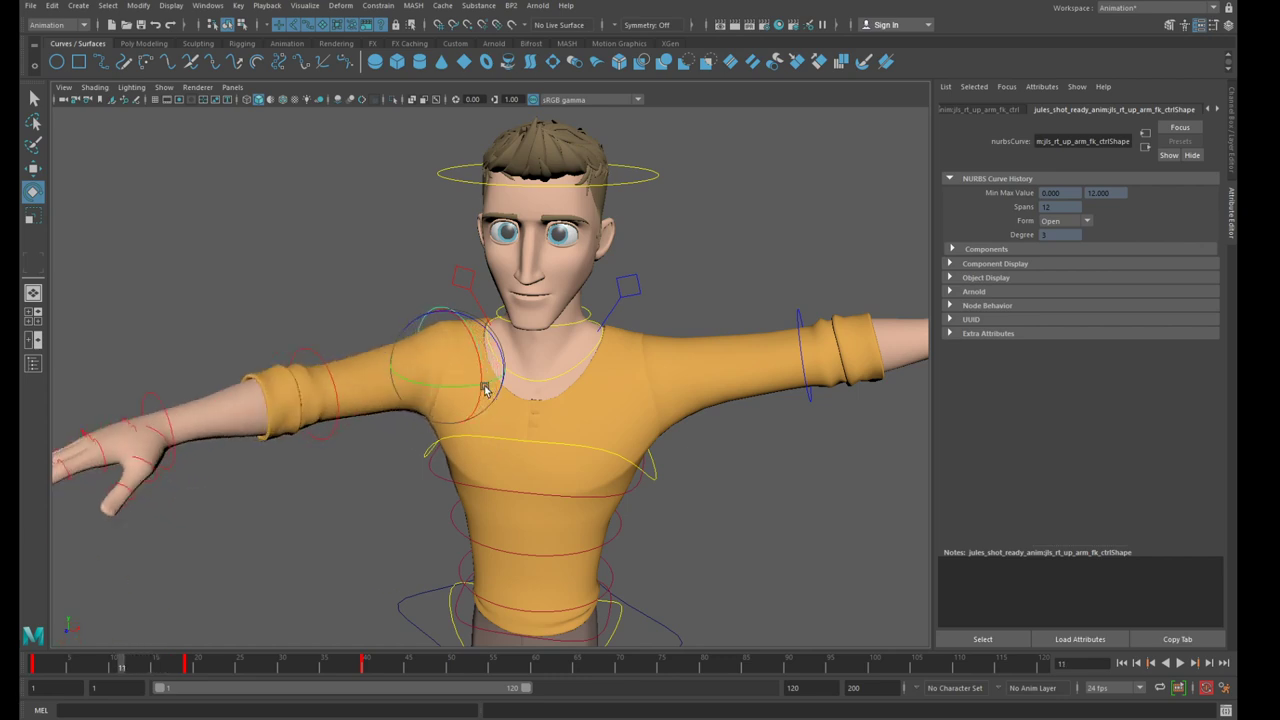
{"action": "key", "text": "alt+period"}
{"action": "key", "text": "alt+period"}
{"action": "key", "text": "alt+period"}
{"action": "key", "text": "alt+period"}
{"action": "key", "text": "alt+period"}
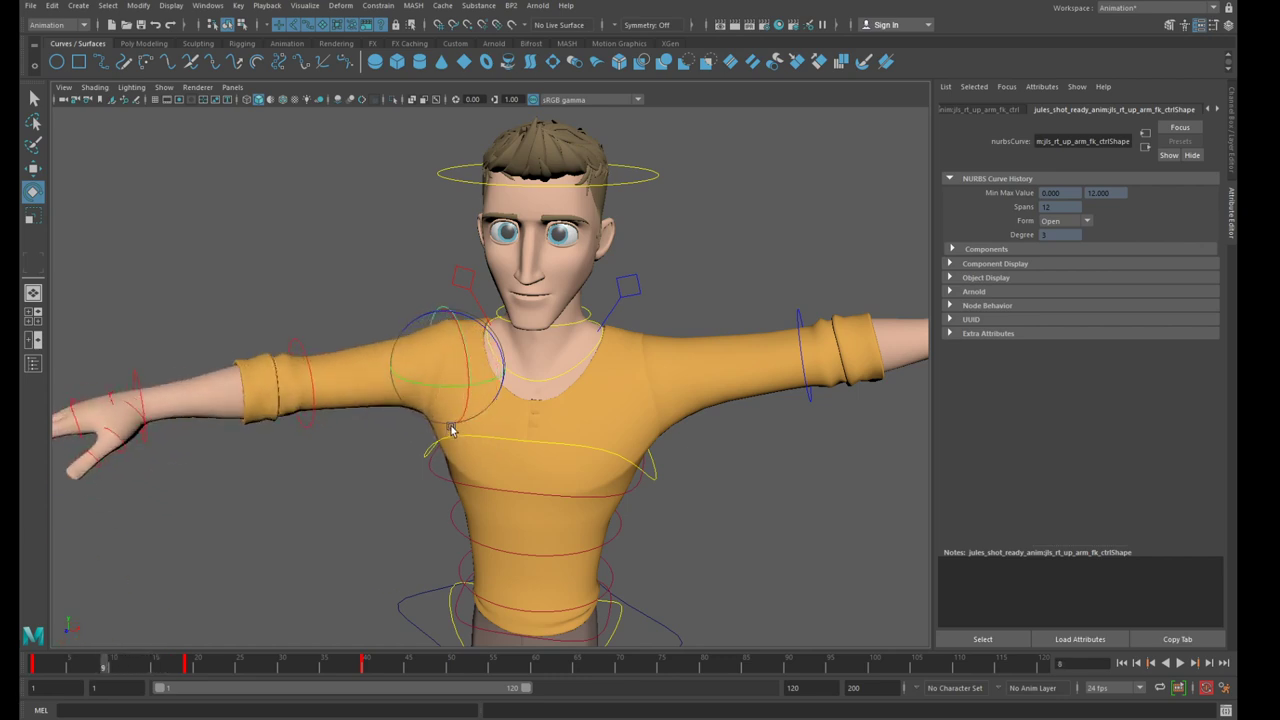
{"action": "key", "text": "alt+period"}
{"action": "key", "text": "alt+period"}
{"action": "key", "text": "alt+period"}
{"action": "key", "text": "alt+period"}
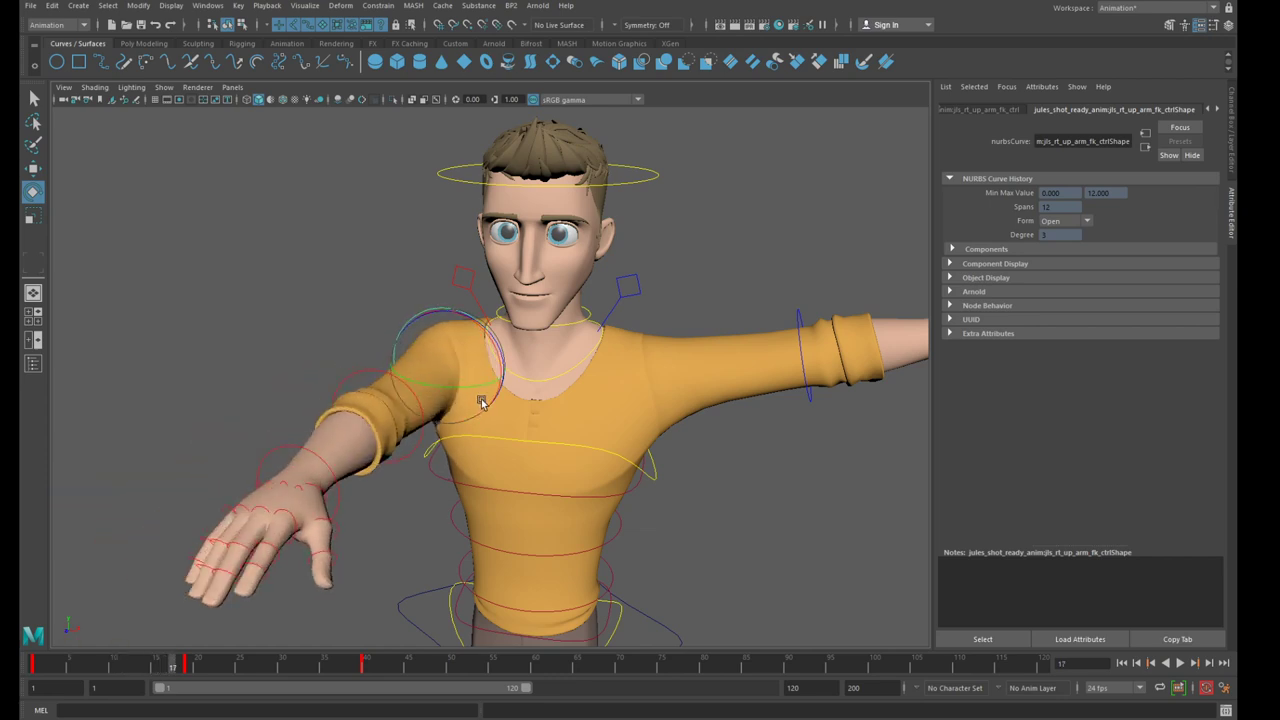
Examine the overlapping gimbal rings around frames 15 to 20 from the character's left side and from the front
{"action": "left_click_drag", "start_coordinate": [519, 399], "coordinate": [421, 416], "text": "alt"}
{"action": "key", "text": "alt+comma"}
{"action": "key", "text": "alt+comma"}
{"action": "key", "text": "alt+comma"}
{"action": "key", "text": "alt+period"}
{"action": "key", "text": "alt+period"}
{"action": "key", "text": "alt+period"}
{"action": "key", "text": "alt+period"}
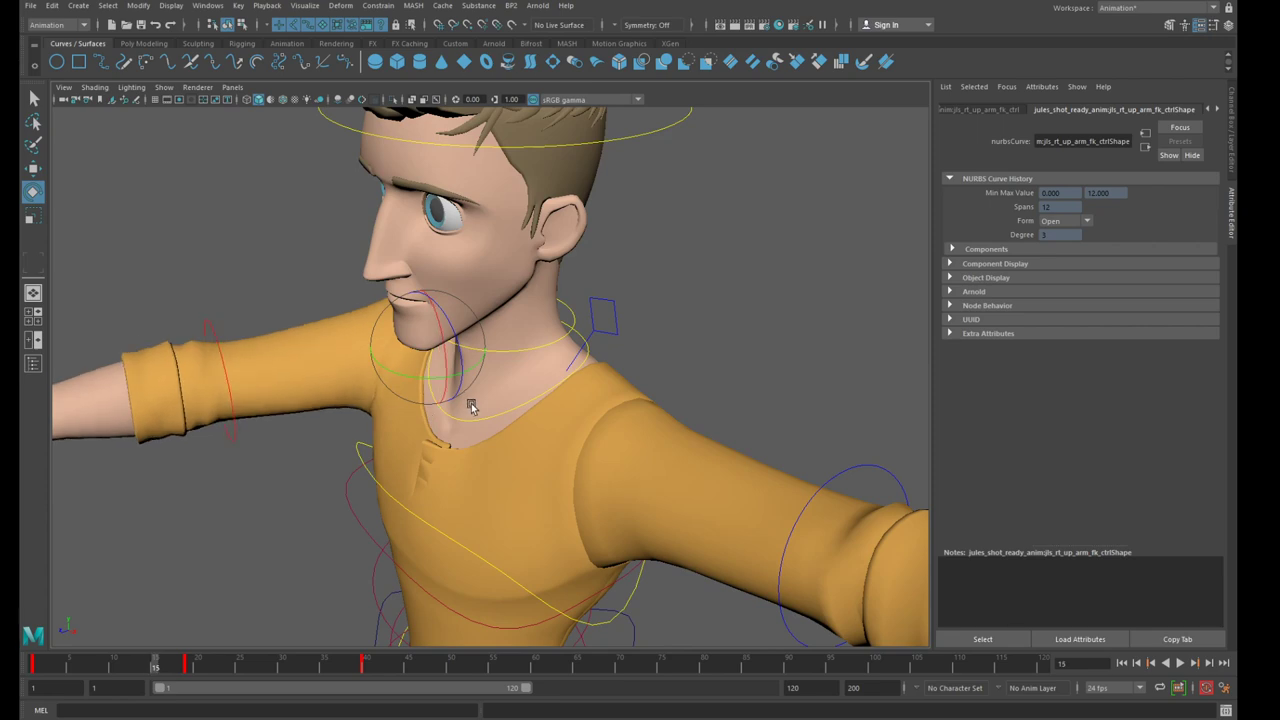
{"action": "key", "text": "alt+period"}
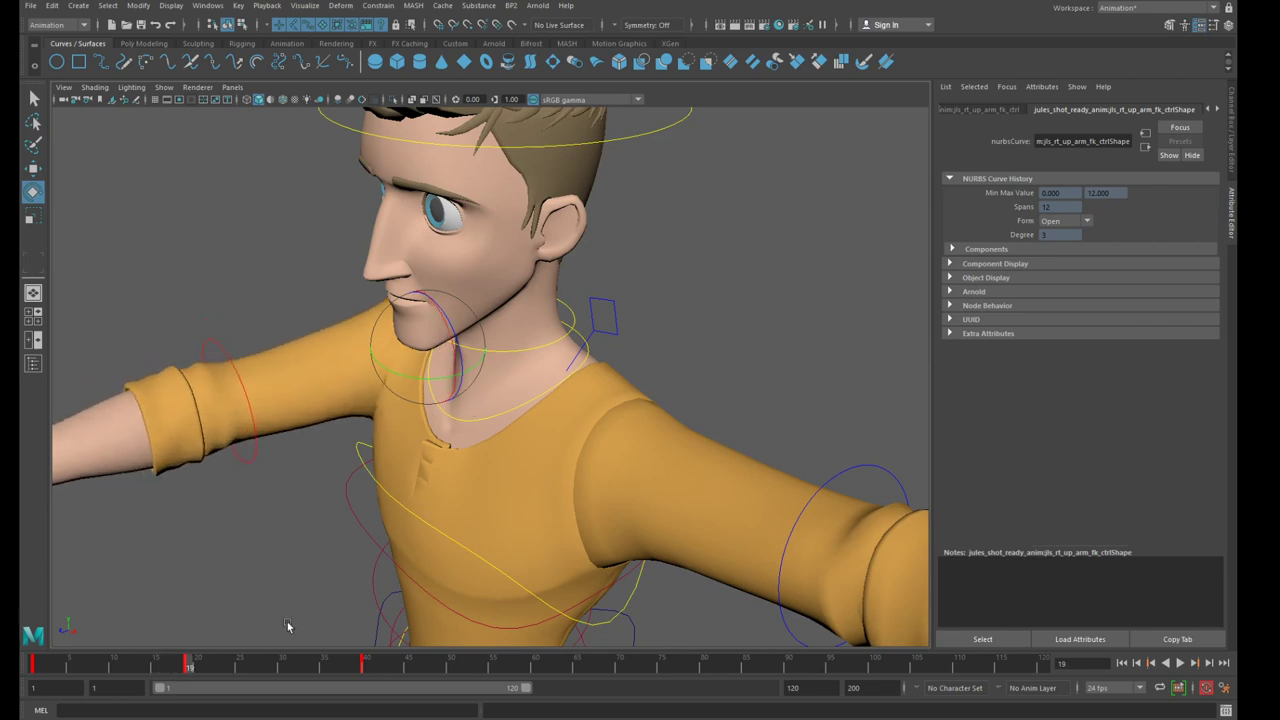
{"action": "left_click", "coordinate": [199, 665]}
{"action": "left_click_drag", "start_coordinate": [444, 472], "coordinate": [517, 423], "text": "alt"}
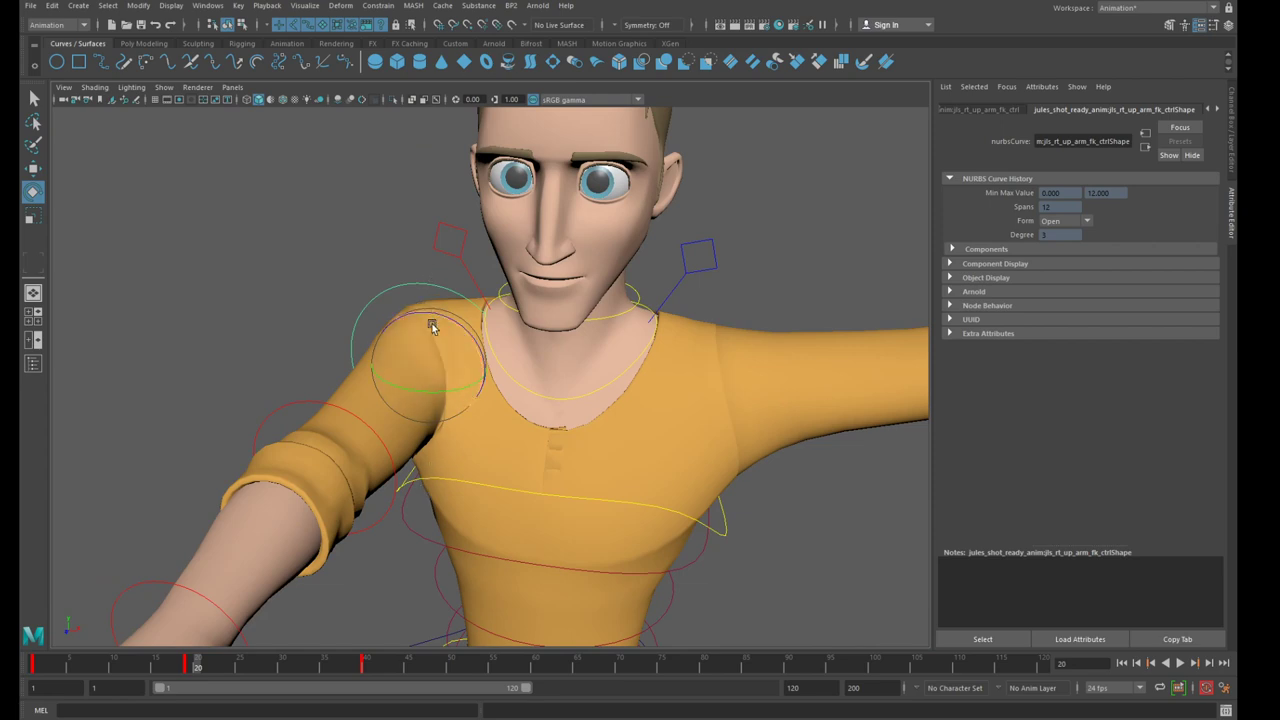
Try rotating the right upper arm in Object mode at frame 20, undo the rotation, and restore Gimbal mode
{"action": "left_click_drag", "start_coordinate": [443, 471], "coordinate": [399, 481], "text": "alt"}
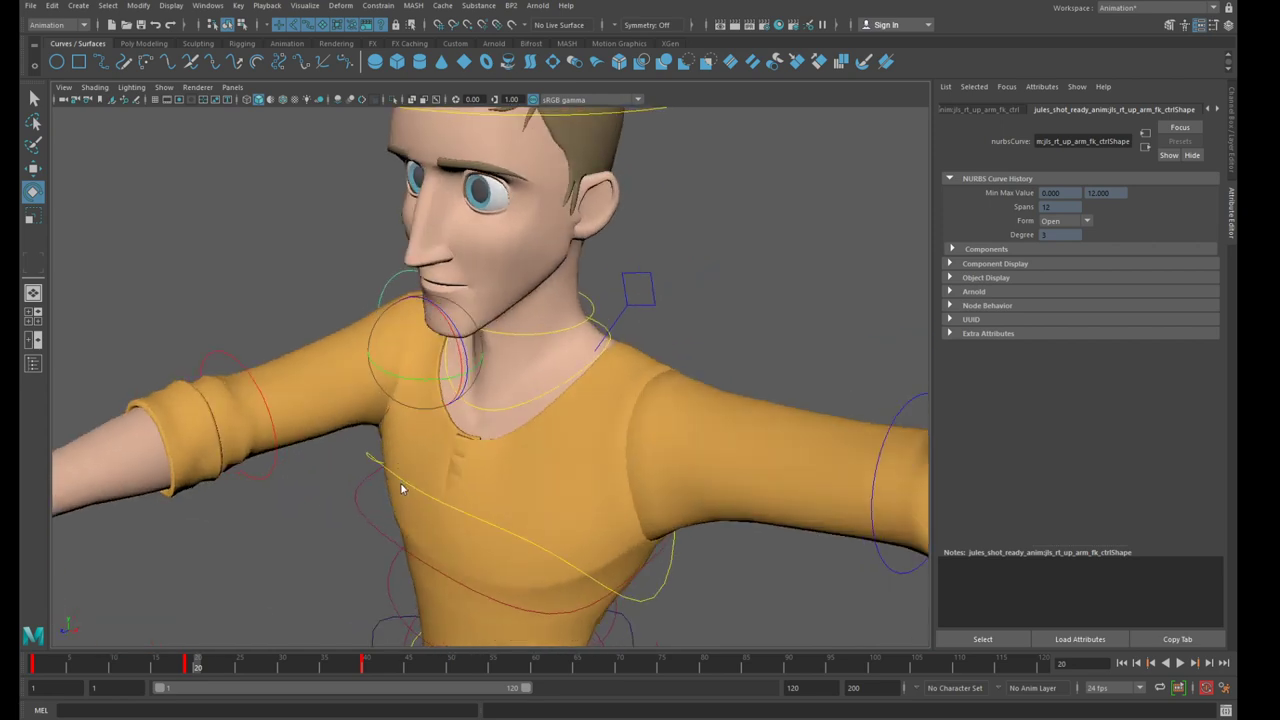
{"action": "right_click_drag", "start_coordinate": [401, 488], "coordinate": [356, 469]}
{"action": "left_click_drag", "start_coordinate": [426, 352], "coordinate": [342, 508]}
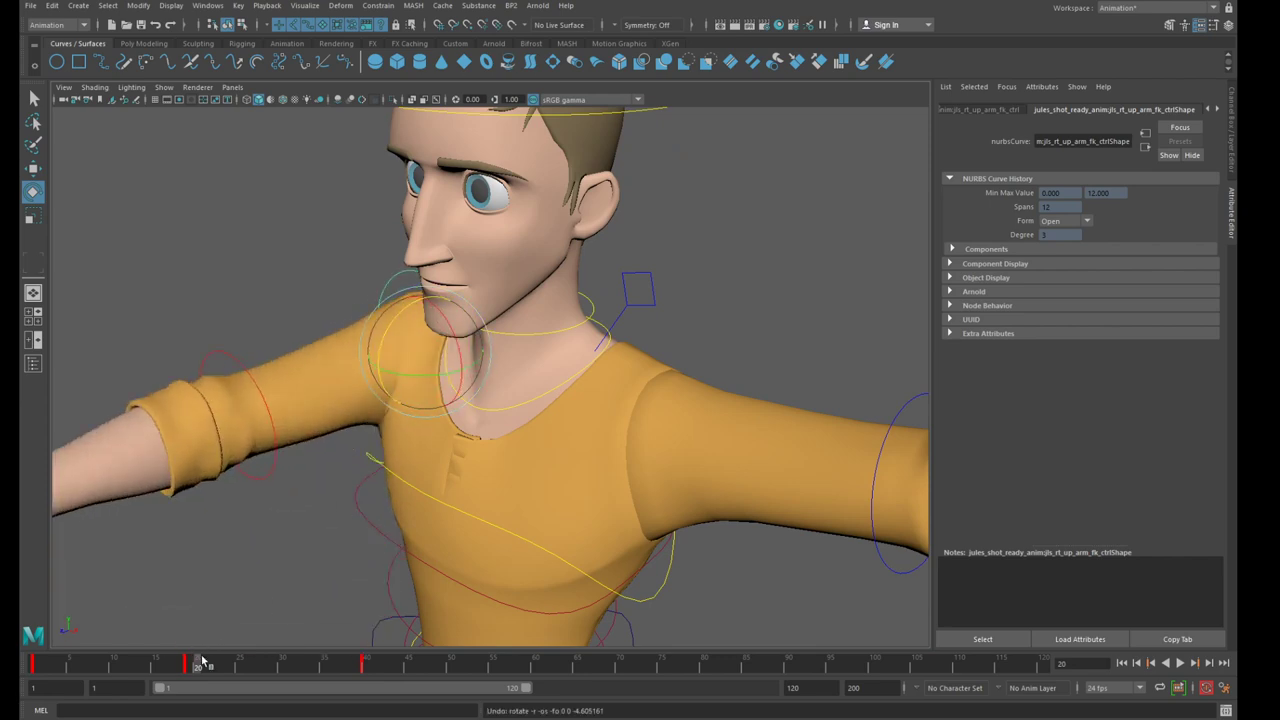
{"action": "right_click_drag", "start_coordinate": [480, 358], "coordinate": [512, 358]}
Move frame by frame from frame 23 to 37 and back to 23 to examine the gimbal rings as the arm lowers
{"action": "left_click_drag", "start_coordinate": [200, 668], "coordinate": [227, 668]}
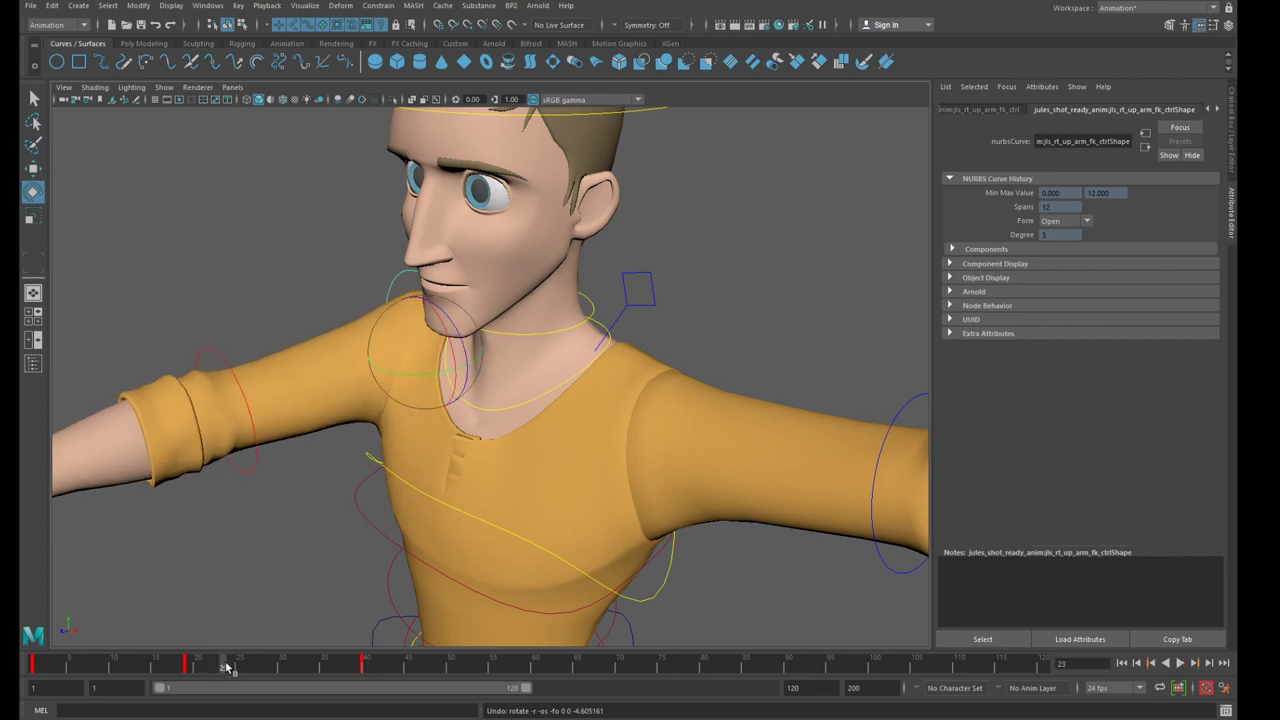
{"action": "key", "text": "alt+period"}
{"action": "key", "text": "alt+period"}
{"action": "key", "text": "alt+period"}
{"action": "key", "text": "alt+period"}
{"action": "key", "text": "alt+period"}
{"action": "key", "text": "alt+period"}
{"action": "key", "text": "alt+period"}
{"action": "key", "text": "alt+period"}
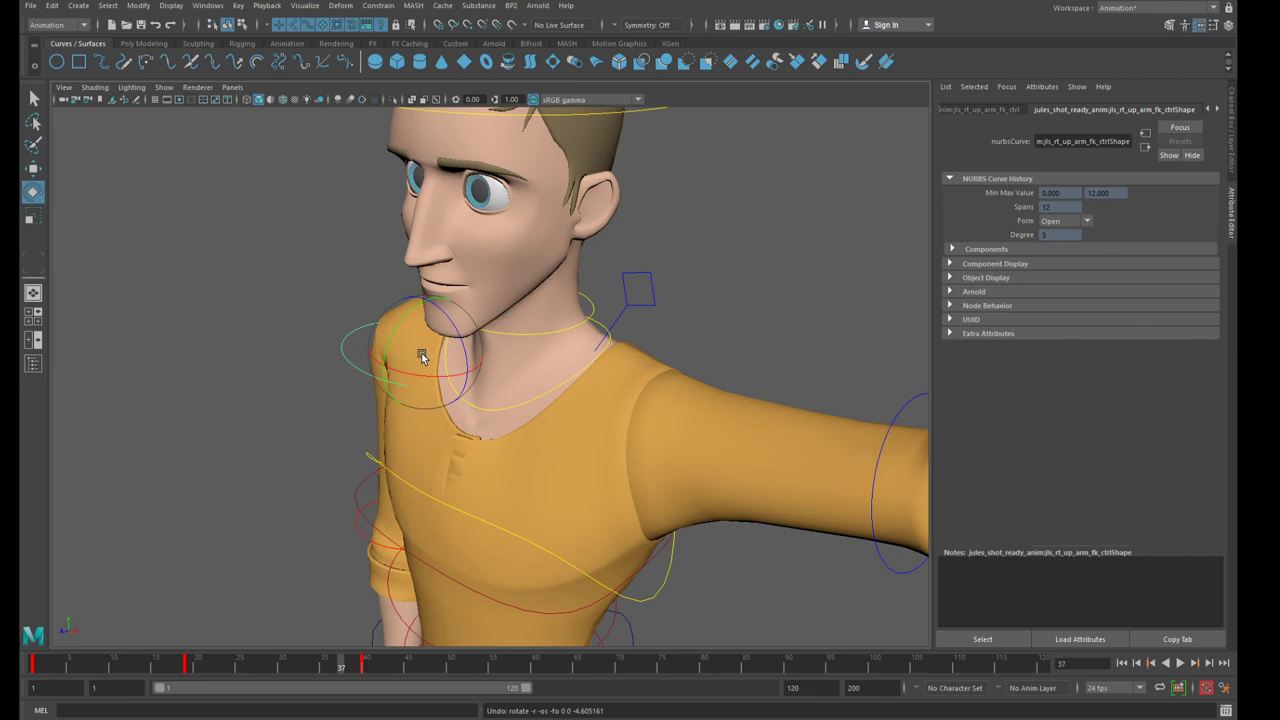
{"action": "key", "text": "alt+comma"}
{"action": "key", "text": "alt+comma"}
{"action": "key", "text": "alt+comma"}
{"action": "key", "text": "alt+comma"}
{"action": "key", "text": "alt+comma"}
{"action": "key", "text": "alt+comma"}
{"action": "key", "text": "alt+comma"}
{"action": "key", "text": "alt+comma"}
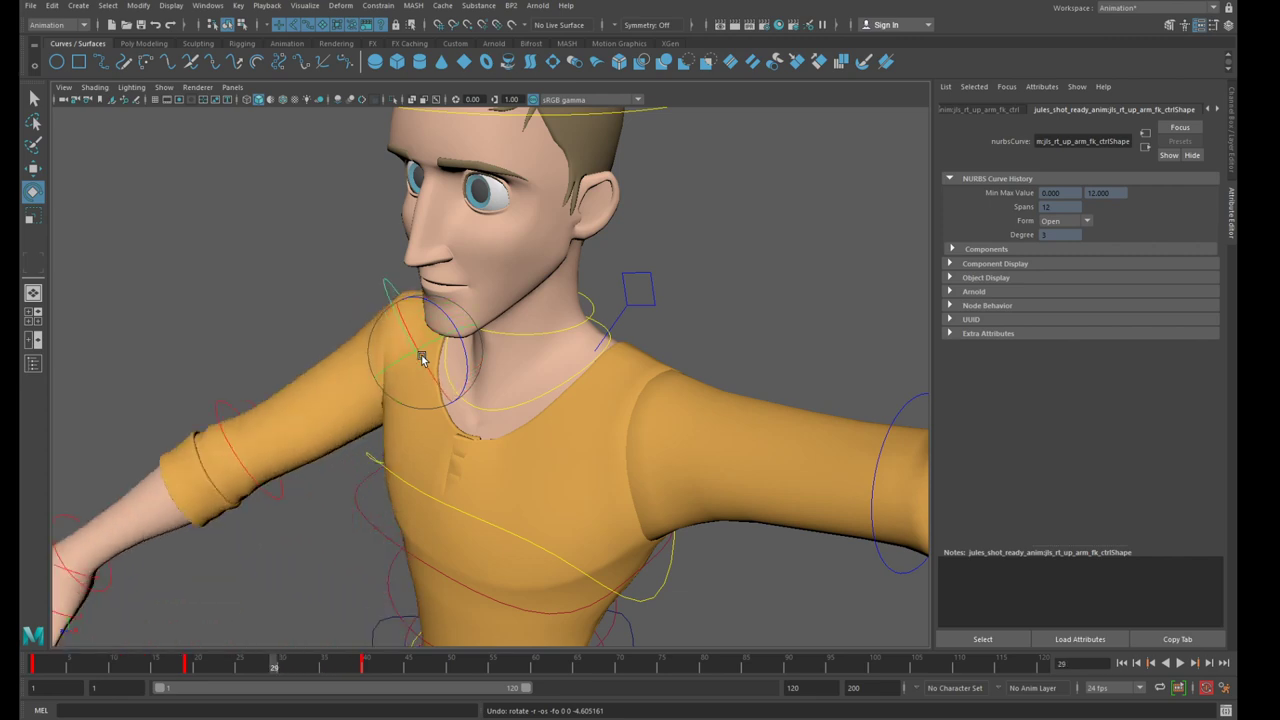
{"action": "key", "text": "alt+comma"}
{"action": "key", "text": "alt+comma"}
{"action": "key", "text": "alt+comma"}
{"action": "key", "text": "alt+comma"}
Examine the character together with the three coloured rotation rings beside it, returning to a front view with the red ring edge-on
{"action": "scroll", "coordinate": [546, 447], "scroll_direction": "down", "scroll_amount": 5}
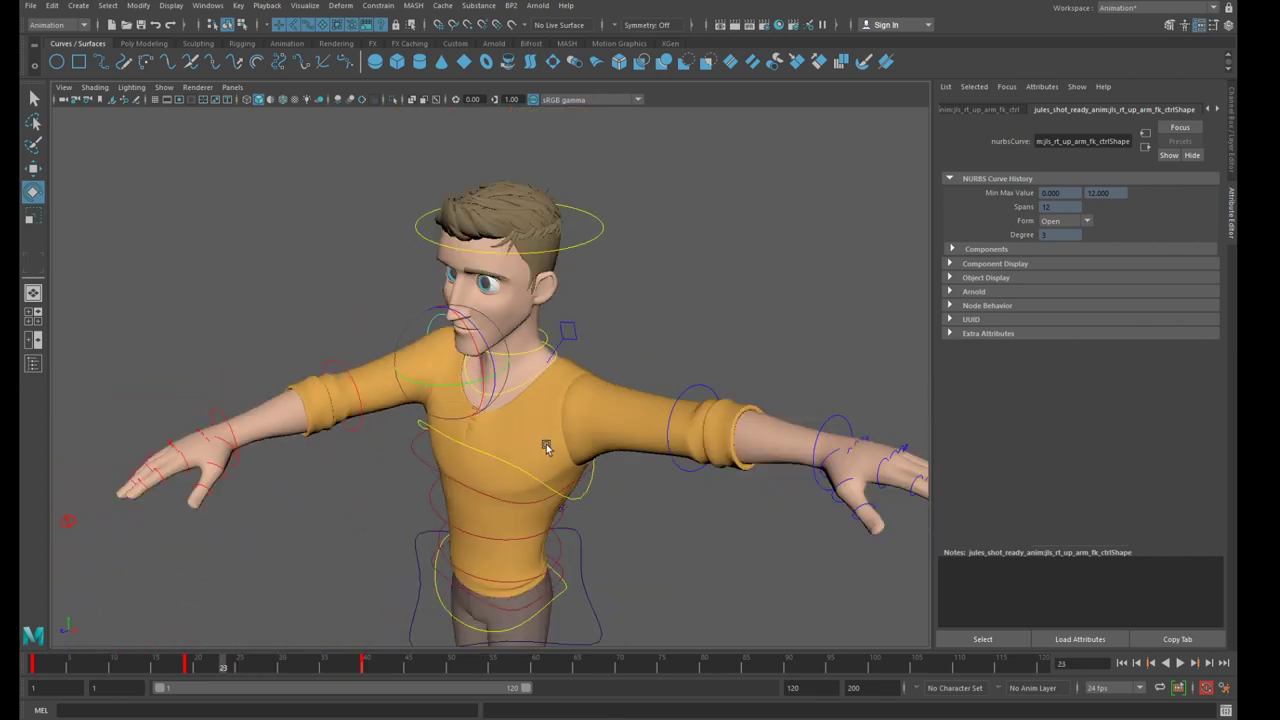
{"action": "scroll", "coordinate": [544, 450], "scroll_direction": "down", "scroll_amount": 4}
{"action": "left_click_drag", "start_coordinate": [544, 451], "coordinate": [590, 474], "text": "alt"}
{"action": "middle_click_drag", "start_coordinate": [638, 489], "coordinate": [416, 333], "text": "alt"}
{"action": "scroll", "coordinate": [425, 370], "scroll_direction": "down", "scroll_amount": 4}
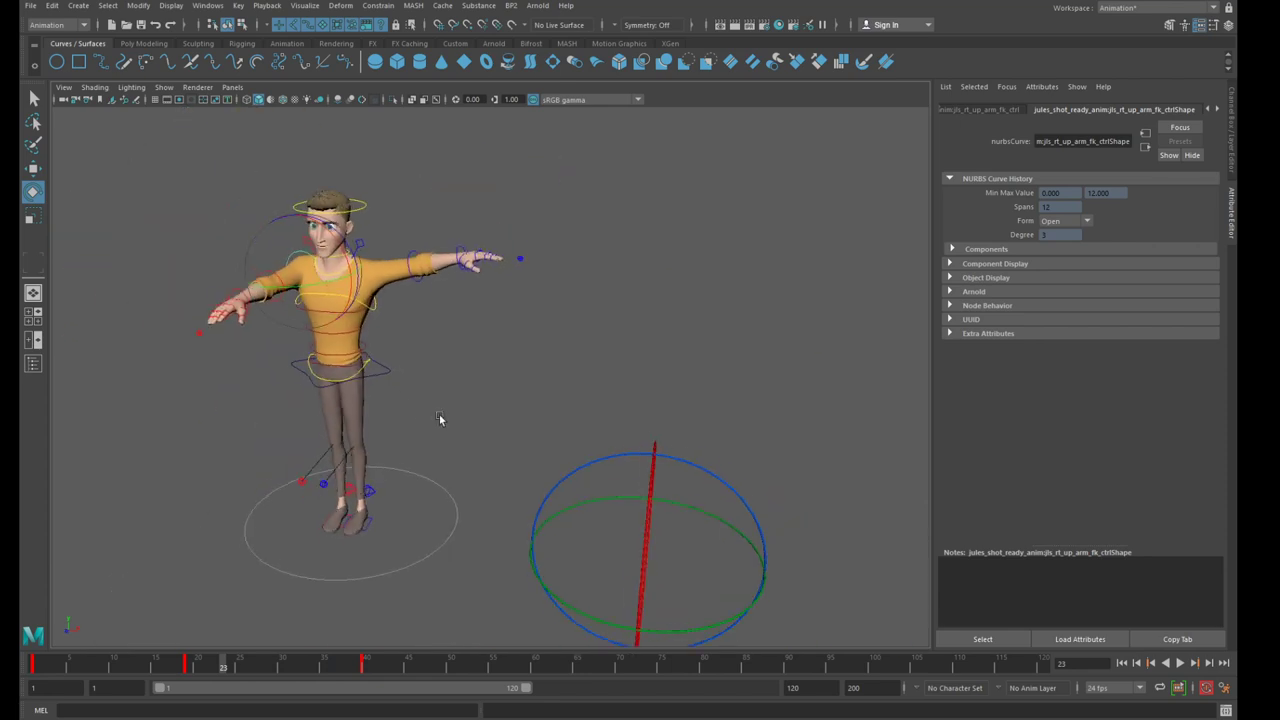
{"action": "left_click_drag", "start_coordinate": [560, 440], "coordinate": [752, 480], "text": "alt"}
{"action": "middle_click_drag", "start_coordinate": [763, 460], "coordinate": [643, 436], "text": "alt"}
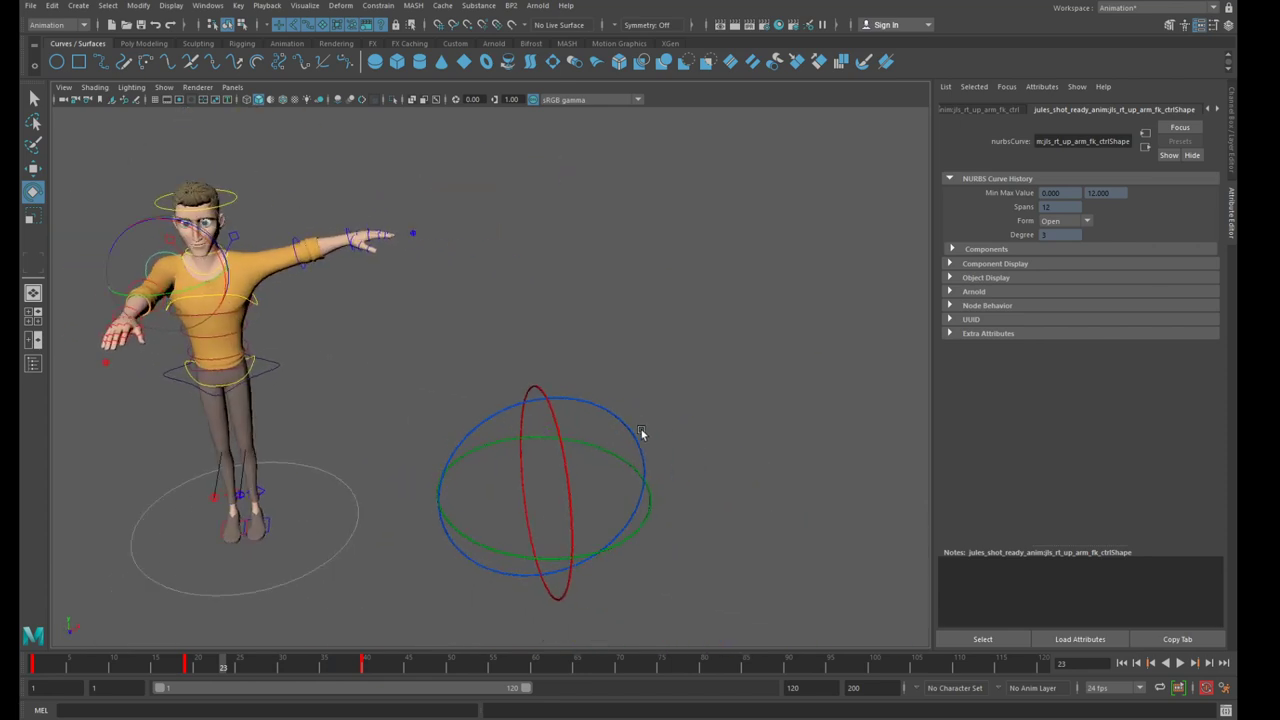
{"action": "scroll", "coordinate": [575, 431], "scroll_direction": "up", "scroll_amount": 3}
{"action": "key", "text": "bracketleft"}
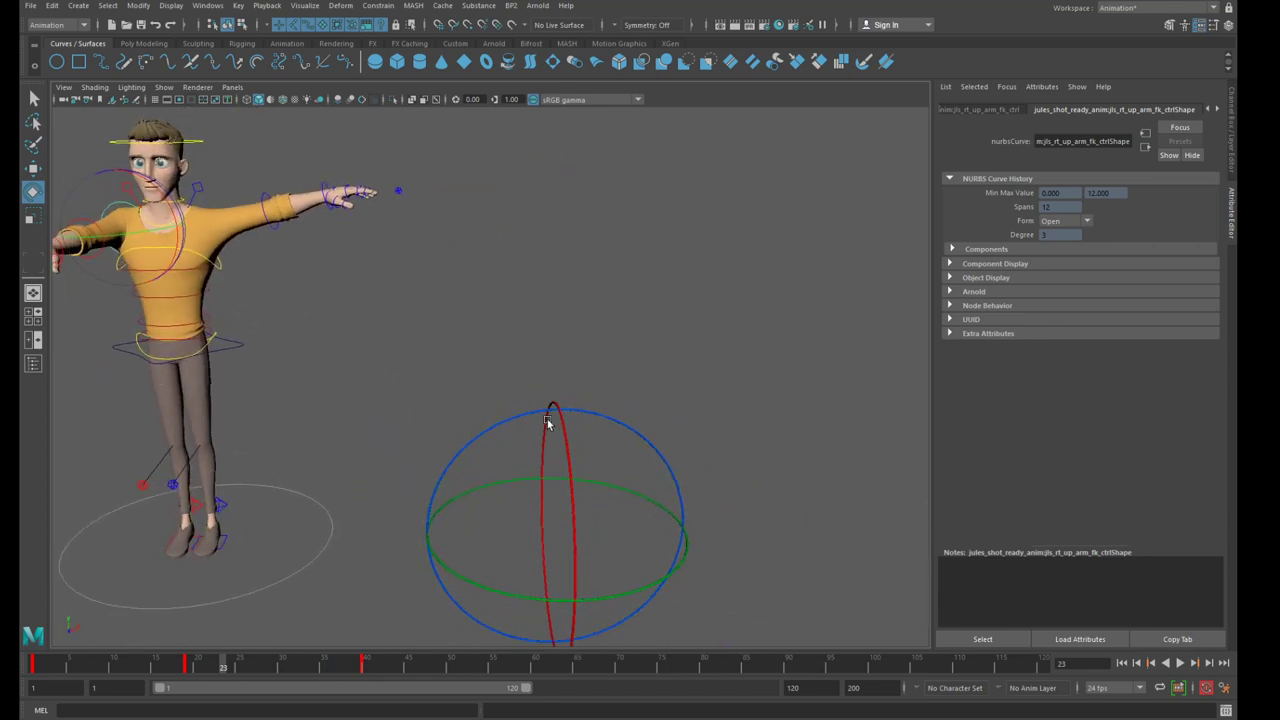
{"action": "key", "text": "bracketleft"}
{"action": "key", "text": "bracketleft"}
{"action": "key", "text": "bracketleft"}
{"action": "key", "text": "bracketleft"}
{"action": "key", "text": "bracketleft"}
{"action": "key", "text": "bracketleft"}
{"action": "key", "text": "bracketleft"}
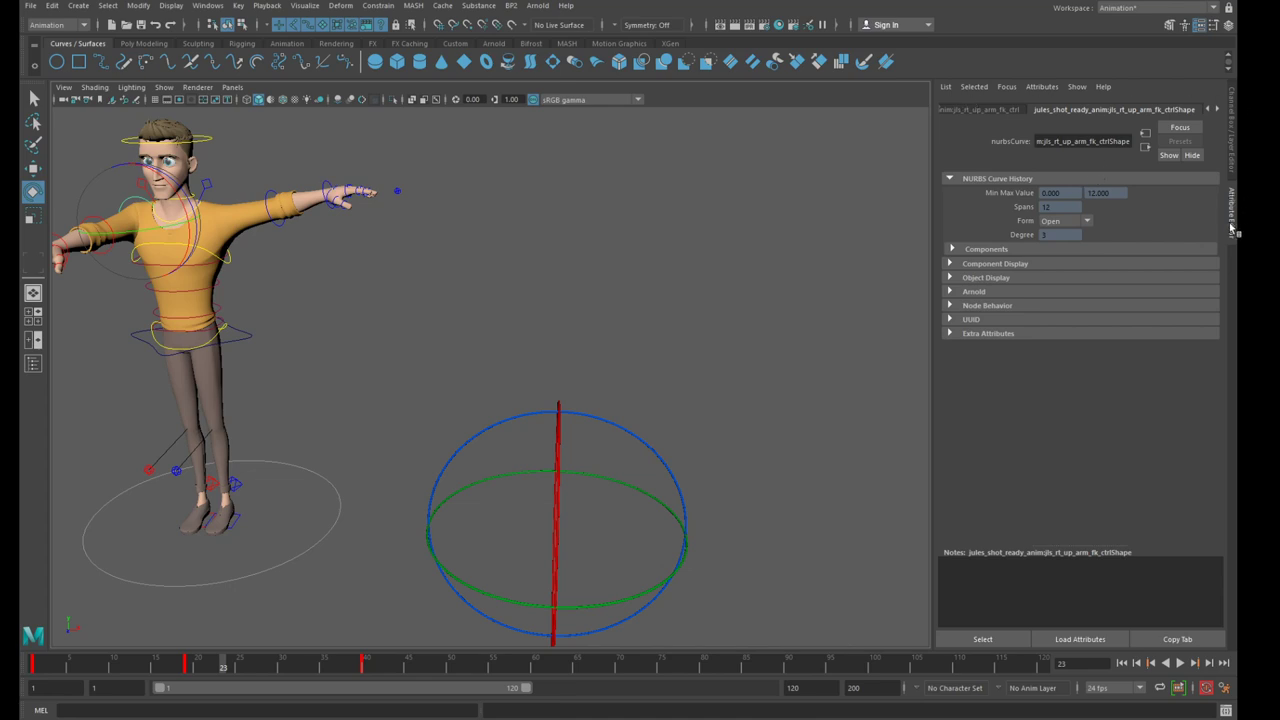
Show the right upper arm control's transform attributes, review its rotate order choices and keep xyz
{"action": "left_click", "coordinate": [983, 110]}
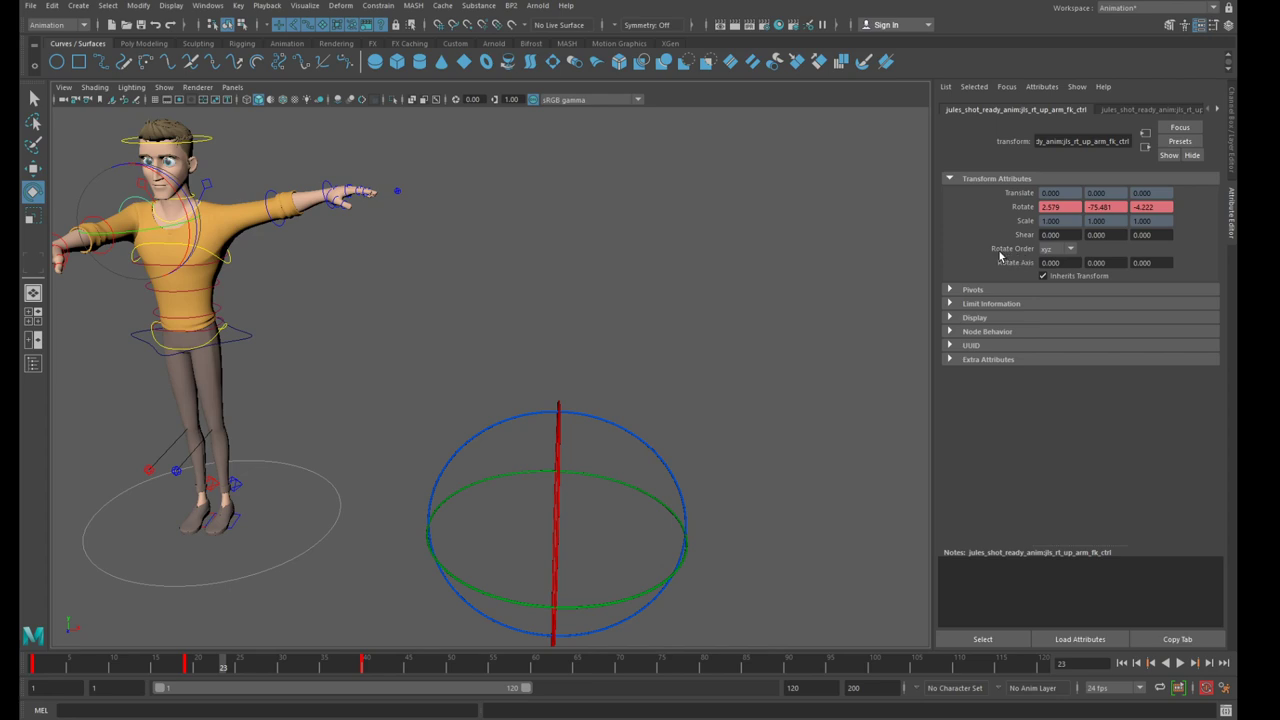
{"action": "left_click", "coordinate": [1054, 256]}
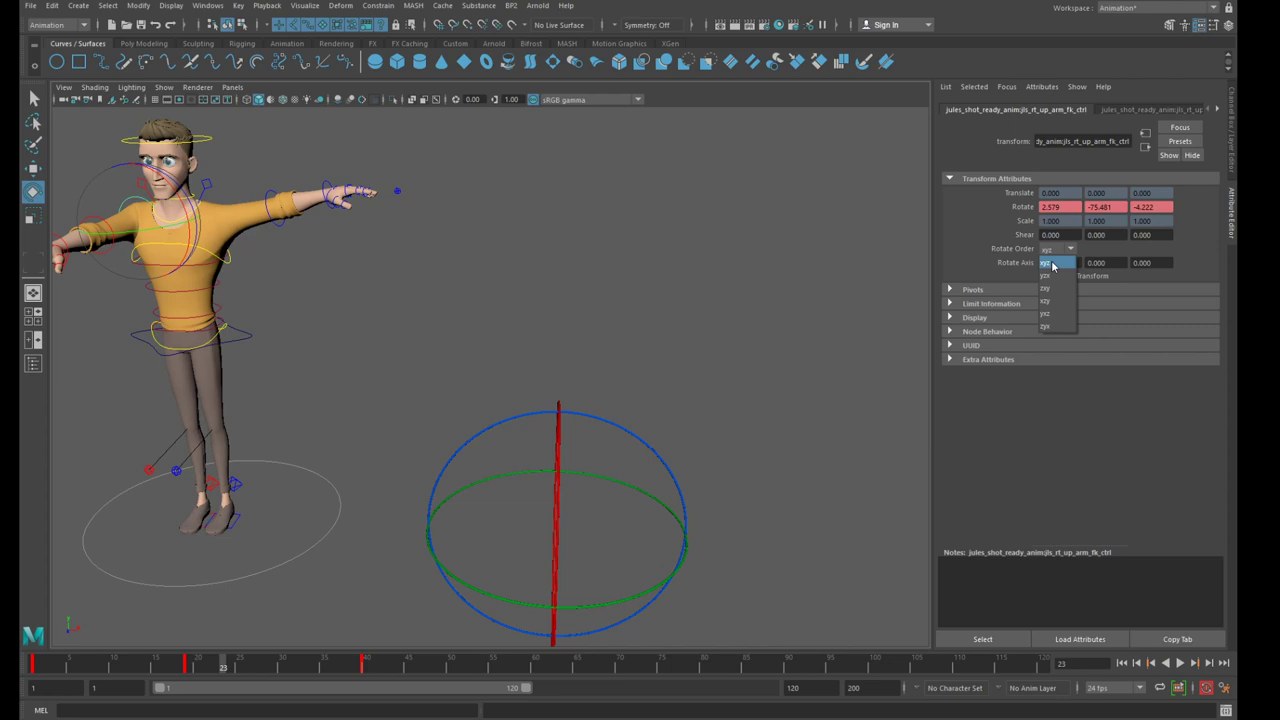
{"action": "left_click", "coordinate": [1053, 266]}
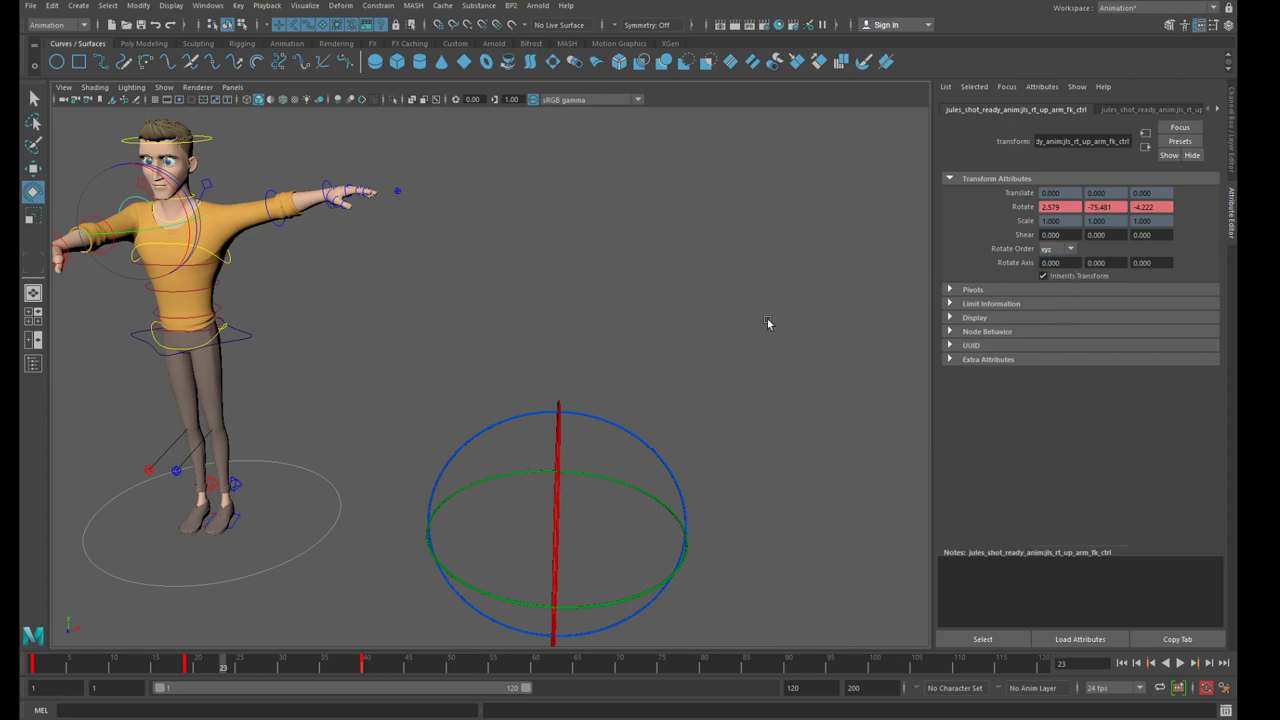
Parent the red ring to the green ring
{"action": "middle_click_drag", "start_coordinate": [766, 319], "coordinate": [748, 209], "text": "alt"}
{"action": "scroll", "coordinate": [748, 209], "scroll_direction": "up", "scroll_amount": 1}
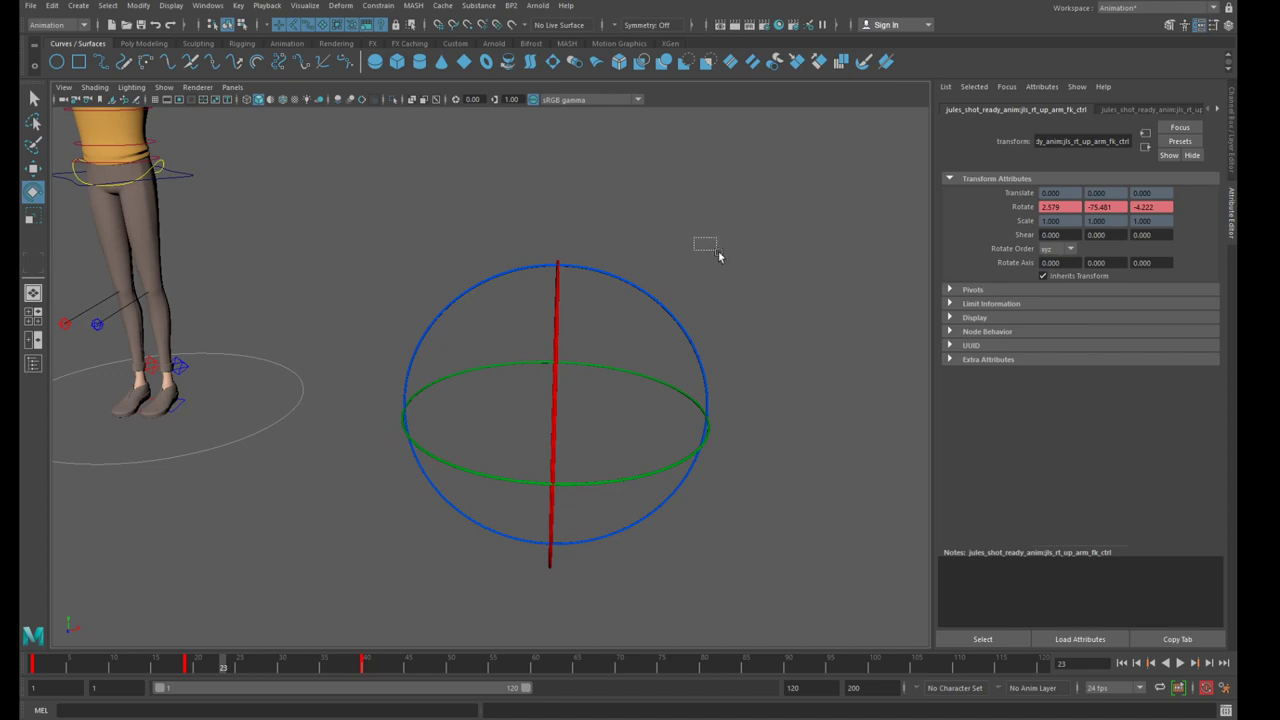
{"action": "left_click", "coordinate": [722, 300]}
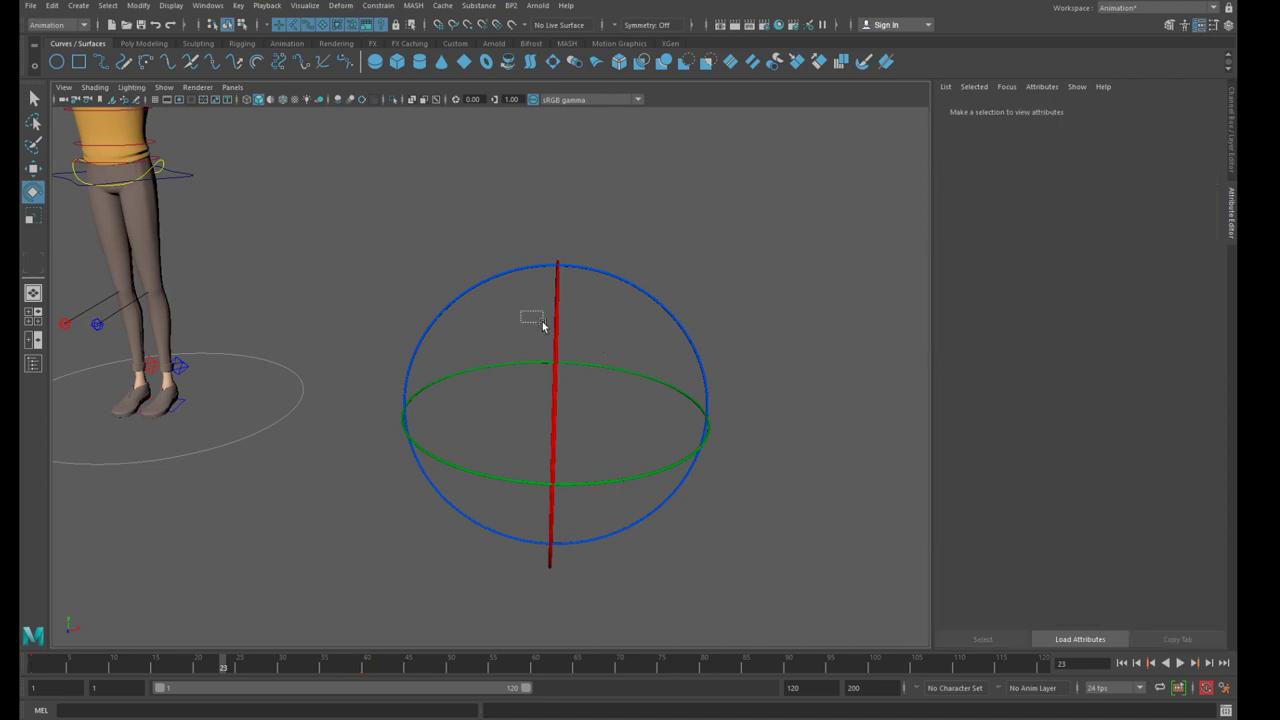
{"action": "left_click_drag", "start_coordinate": [543, 326], "coordinate": [600, 338]}
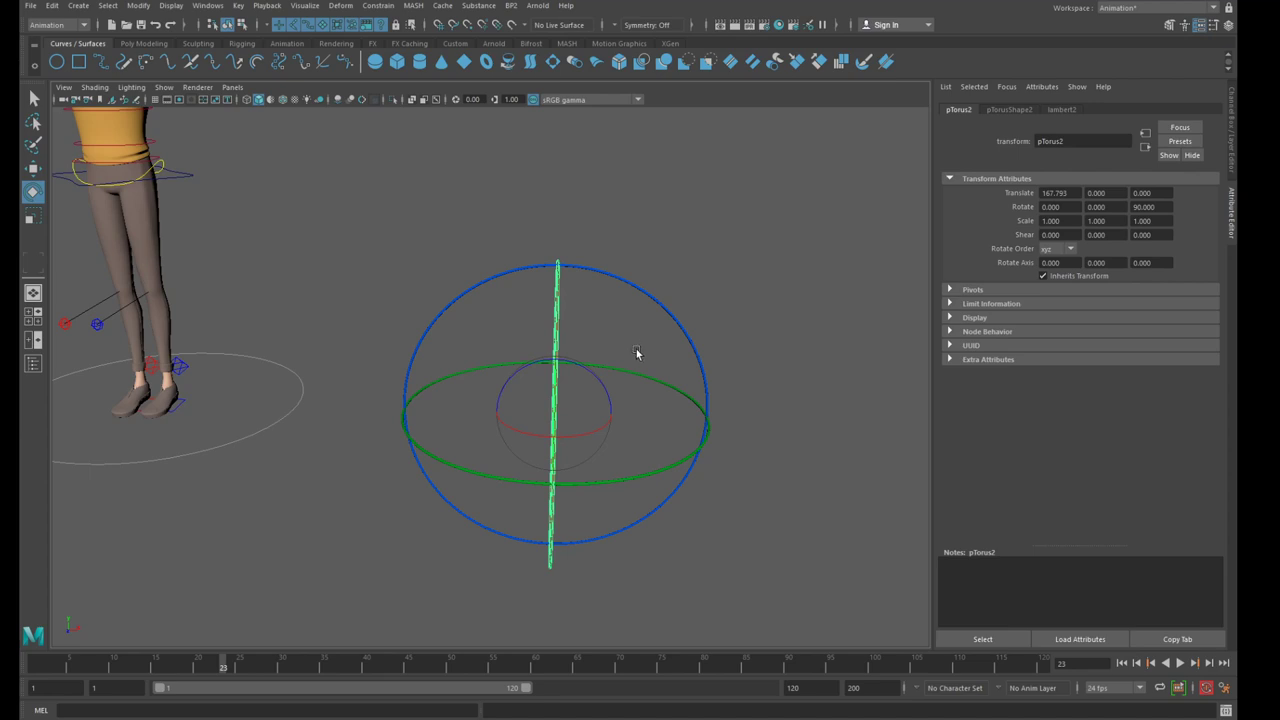
{"action": "left_click", "coordinate": [642, 378]}
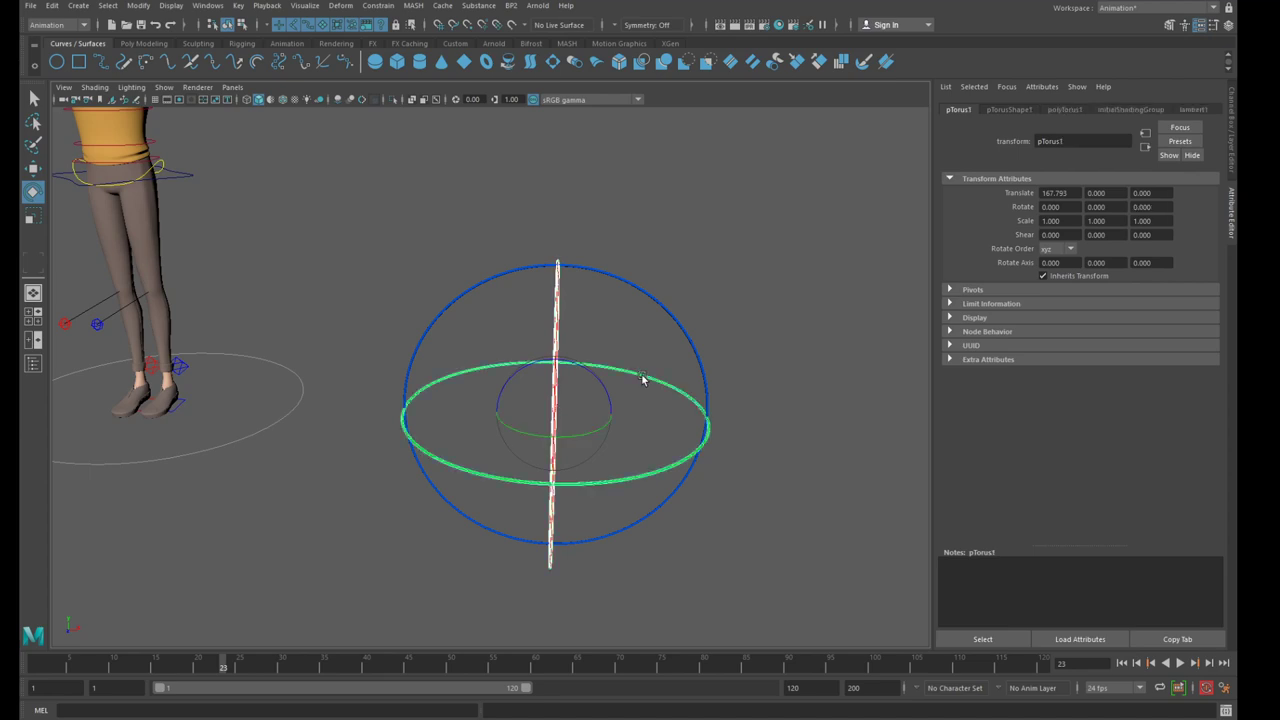
{"action": "key", "text": "Up"}
Parent the green ring, along with its red child, to the blue ring
{"action": "left_click", "coordinate": [650, 350]}
{"action": "left_click", "coordinate": [638, 388]}
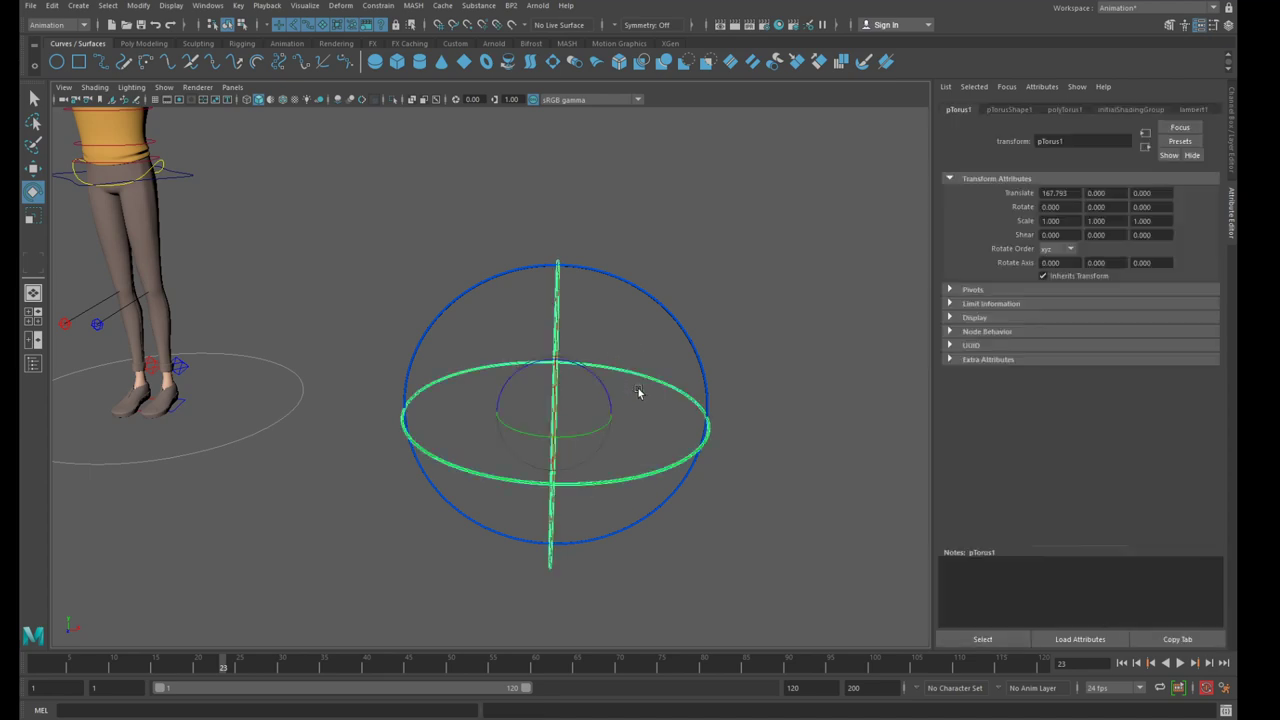
{"action": "left_click", "coordinate": [672, 314]}
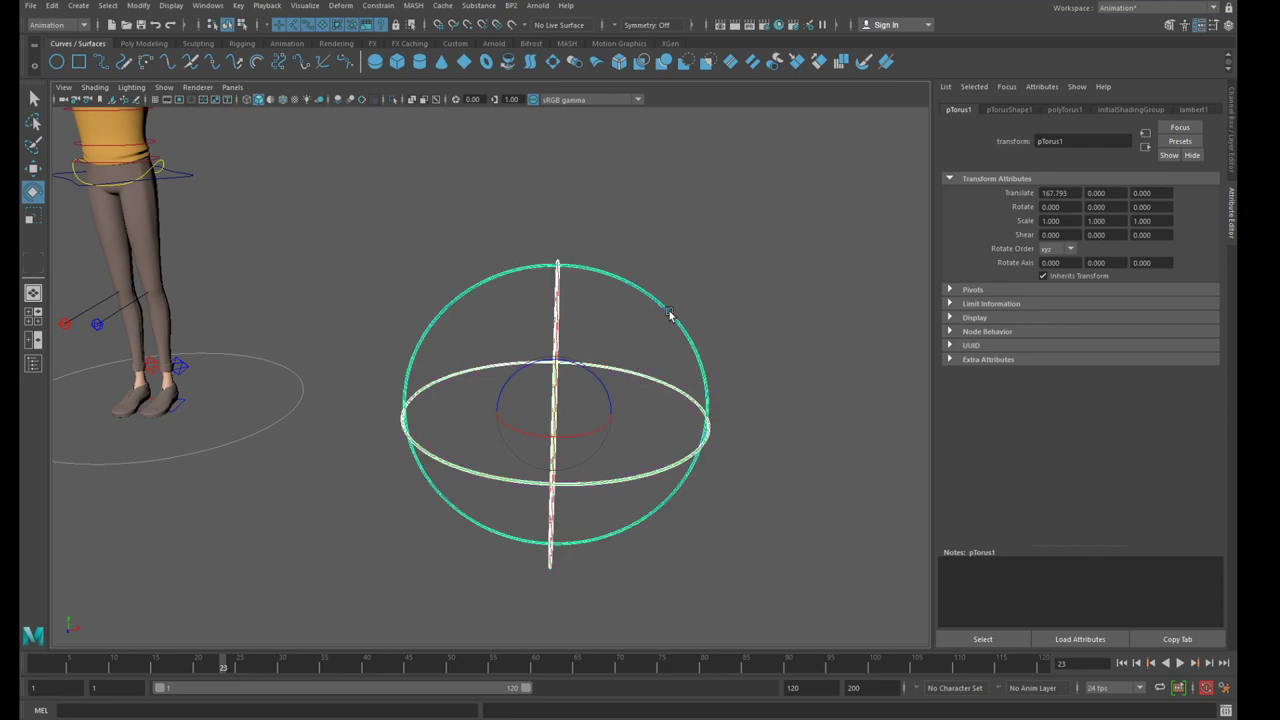
{"action": "left_click", "coordinate": [668, 286]}
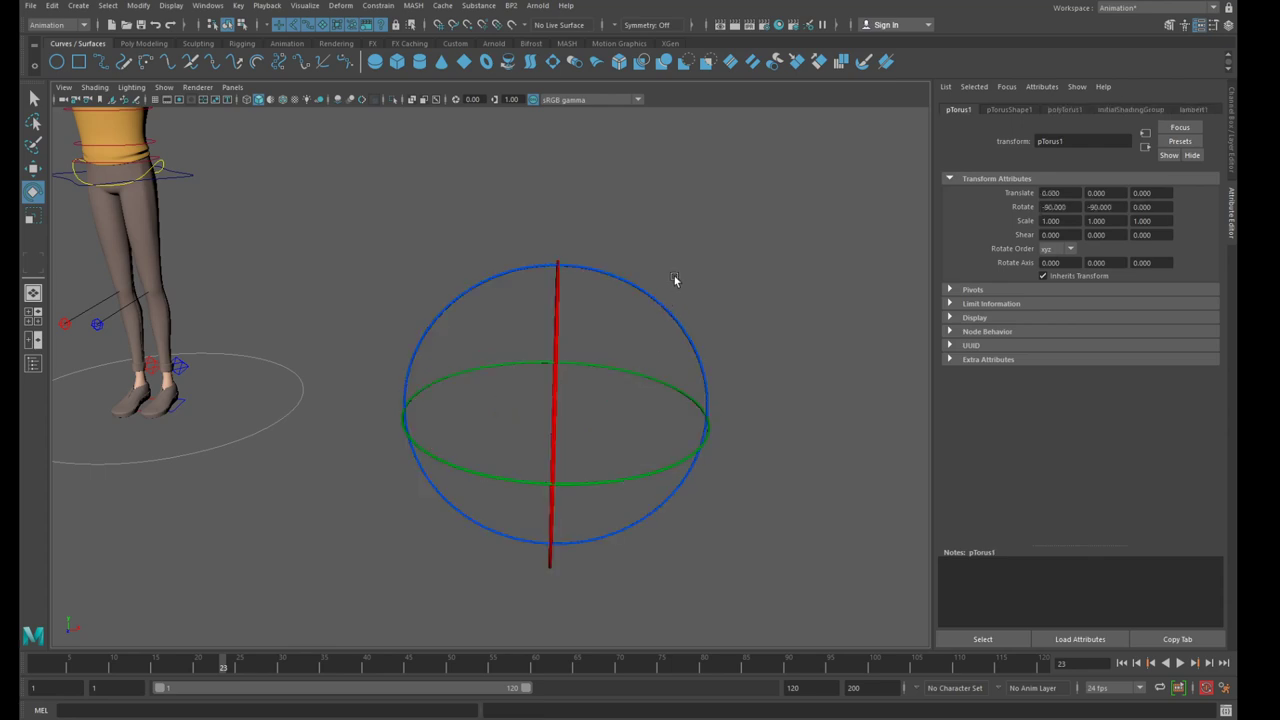
{"action": "scroll", "coordinate": [668, 286], "scroll_direction": "down", "scroll_amount": 3}
{"action": "scroll", "coordinate": [668, 287], "scroll_direction": "up", "scroll_amount": 2}
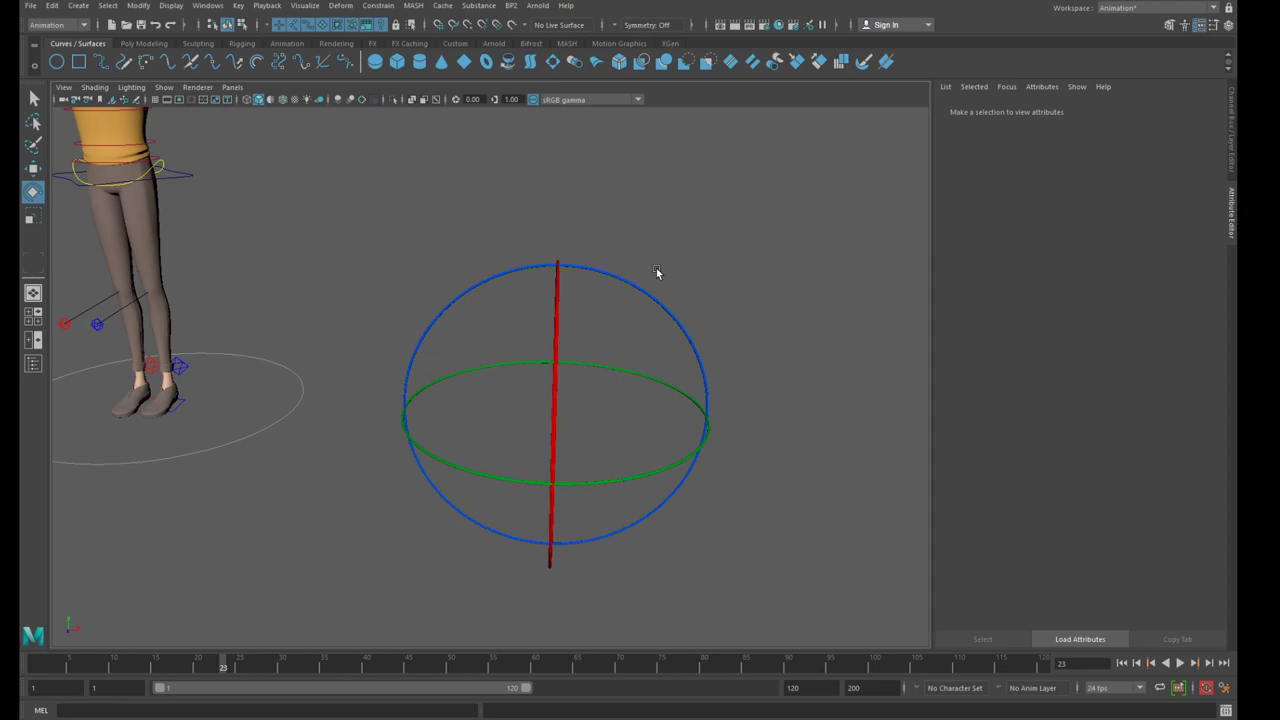
Try rotating the blue ring together with its green and red child rings, and undo the rotation
{"action": "left_click_drag", "start_coordinate": [630, 260], "coordinate": [662, 341]}
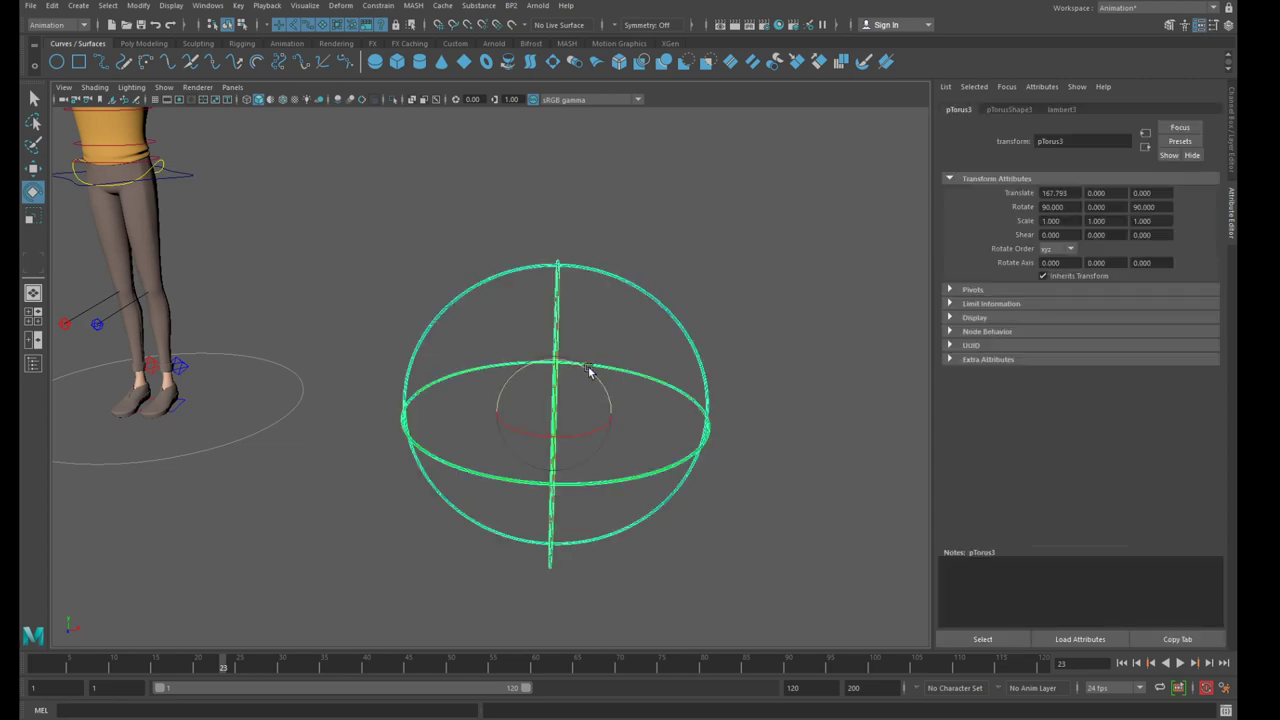
{"action": "left_click_drag", "start_coordinate": [588, 372], "coordinate": [570, 330]}
{"action": "key", "text": "ctrl+z"}
Try rotating the green ring with its red child ring independently of the blue ring, and undo the rotation
{"action": "left_click", "coordinate": [770, 345]}
{"action": "left_click", "coordinate": [636, 477]}
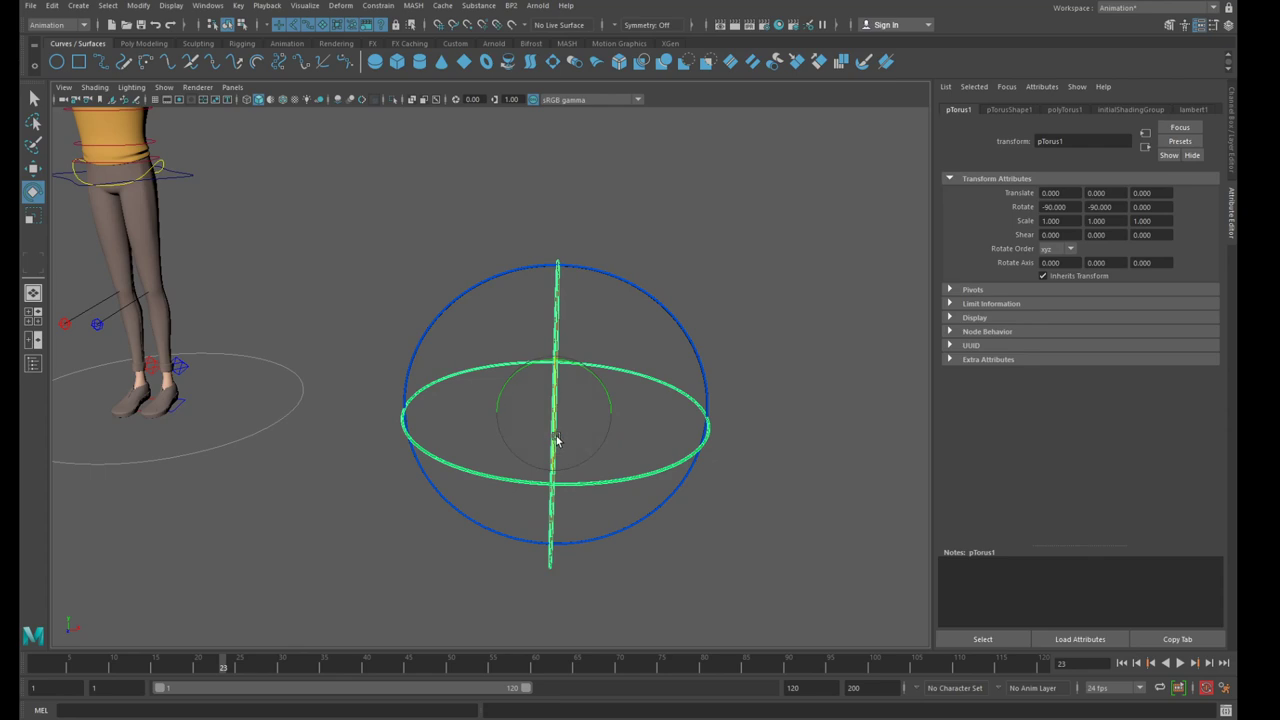
{"action": "left_click_drag", "start_coordinate": [634, 416], "coordinate": [584, 415], "text": "alt"}
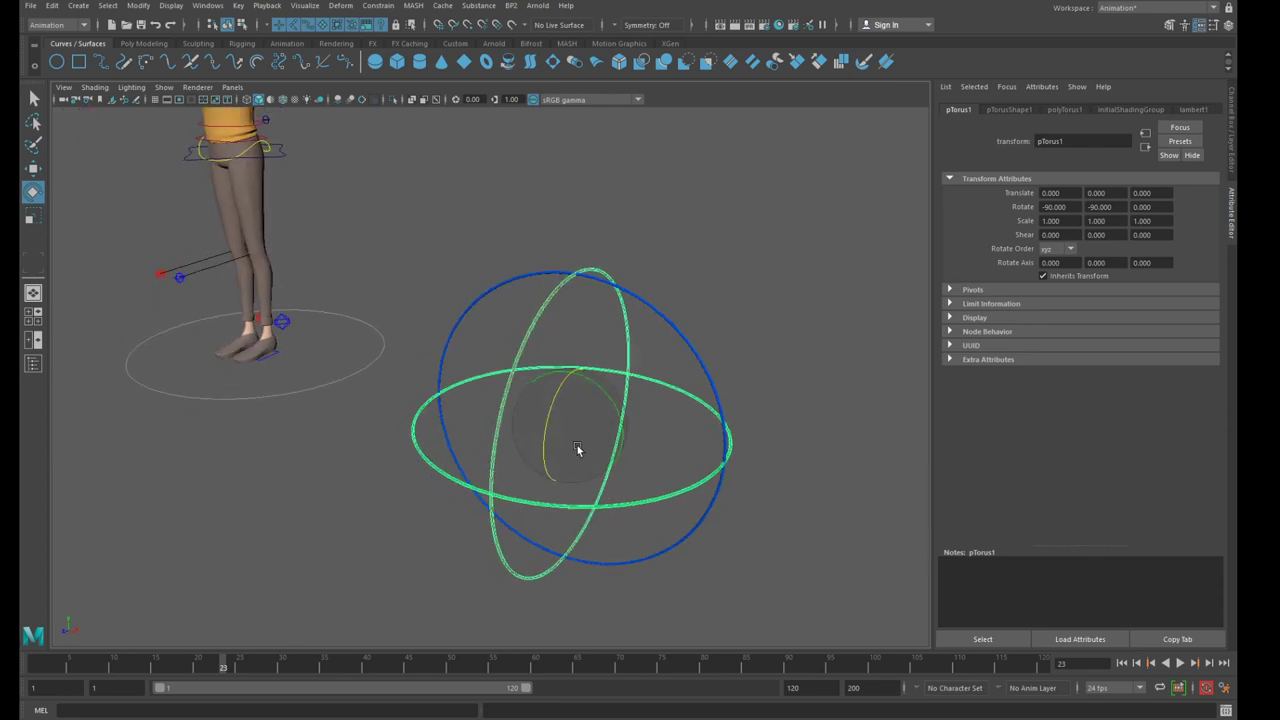
{"action": "right_click_drag", "start_coordinate": [577, 445], "coordinate": [527, 433]}
{"action": "left_click", "coordinate": [741, 347]}
{"action": "left_click_drag", "start_coordinate": [630, 387], "coordinate": [670, 368], "text": "alt"}
{"action": "left_click_drag", "start_coordinate": [630, 369], "coordinate": [672, 414]}
{"action": "mouse_move", "coordinate": [565, 441]}
{"action": "left_mouse_down"}
{"action": "mouse_move", "coordinate": [612, 428]}
{"action": "mouse_move", "coordinate": [535, 433]}
{"action": "mouse_move", "coordinate": [614, 434]}
{"action": "mouse_move", "coordinate": [567, 438]}
{"action": "left_mouse_up"}
{"action": "key", "text": "ctrl+z"}
Rotate only the red ring about its own axis to a Y rotation of about -76°
{"action": "left_click", "coordinate": [729, 222]}
{"action": "left_click_drag", "start_coordinate": [530, 312], "coordinate": [625, 351]}
{"action": "left_click_drag", "start_coordinate": [622, 351], "coordinate": [548, 442], "text": "alt"}
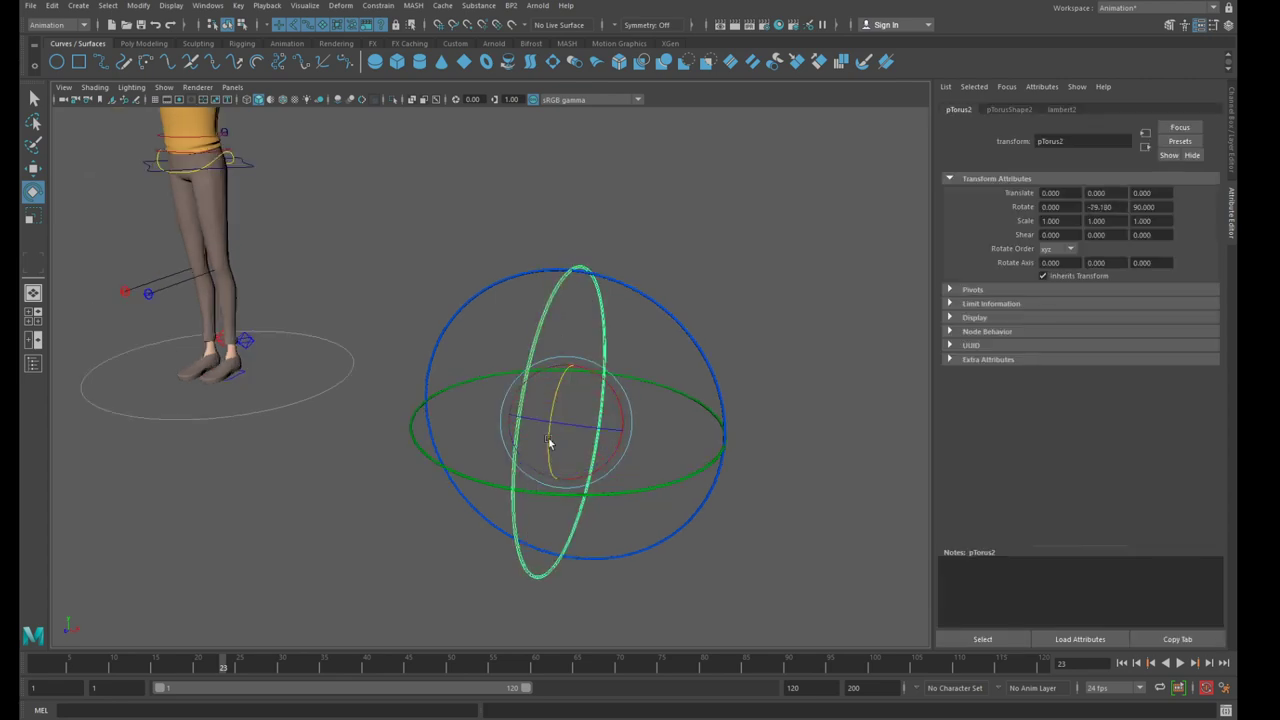
Rotate the green ring about 84° around Y to bring its red child ring almost onto the blue ring
{"action": "left_click", "coordinate": [704, 190]}
{"action": "left_click_drag", "start_coordinate": [638, 353], "coordinate": [696, 423]}
{"action": "left_click_drag", "start_coordinate": [696, 423], "coordinate": [760, 400], "text": "alt"}
{"action": "left_click", "coordinate": [669, 360]}
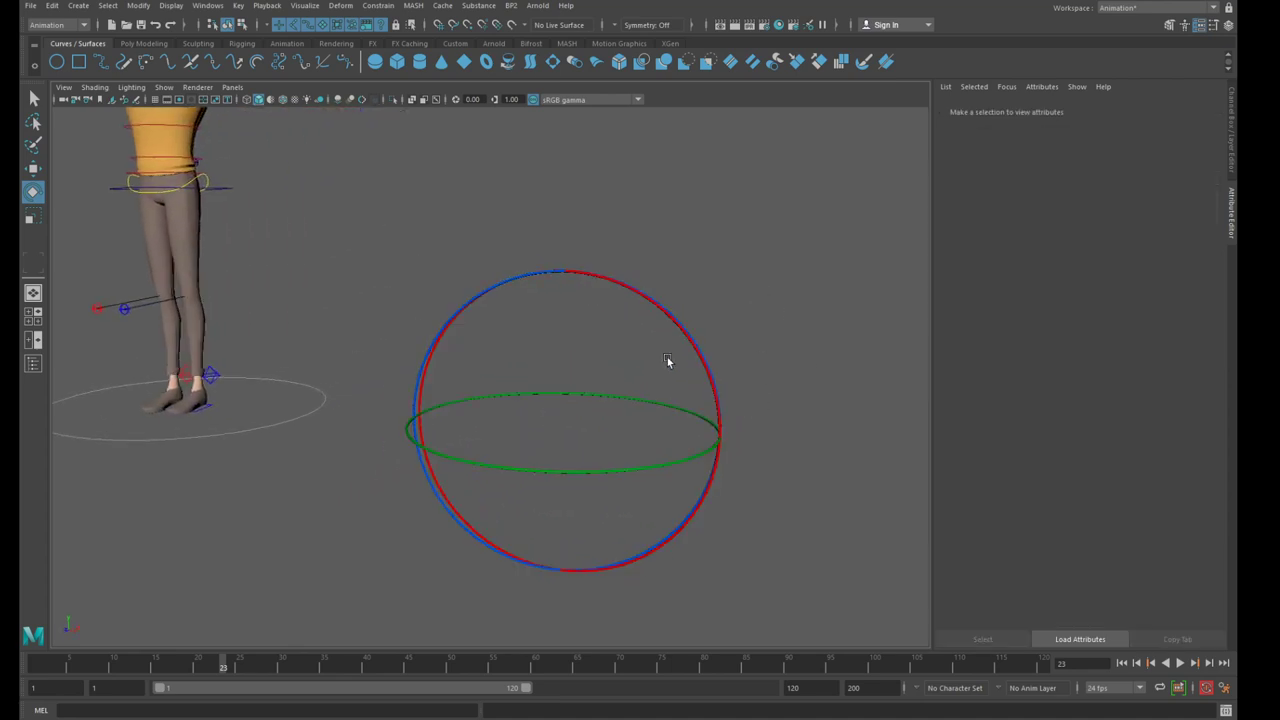
Examine the overlapping red and blue rings from several angles, and undo the green ring's rotation
{"action": "left_click_drag", "start_coordinate": [669, 360], "coordinate": [632, 325], "text": "alt"}
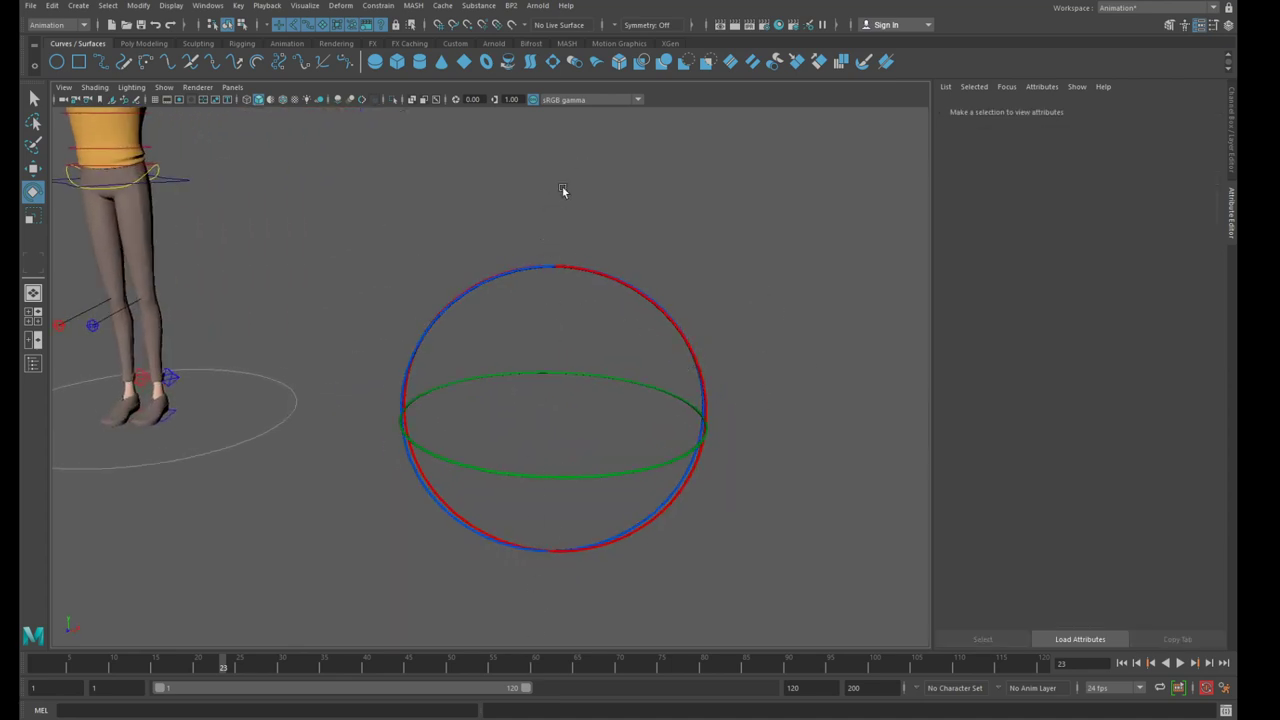
{"action": "left_click_drag", "start_coordinate": [602, 256], "coordinate": [506, 272], "text": "alt"}
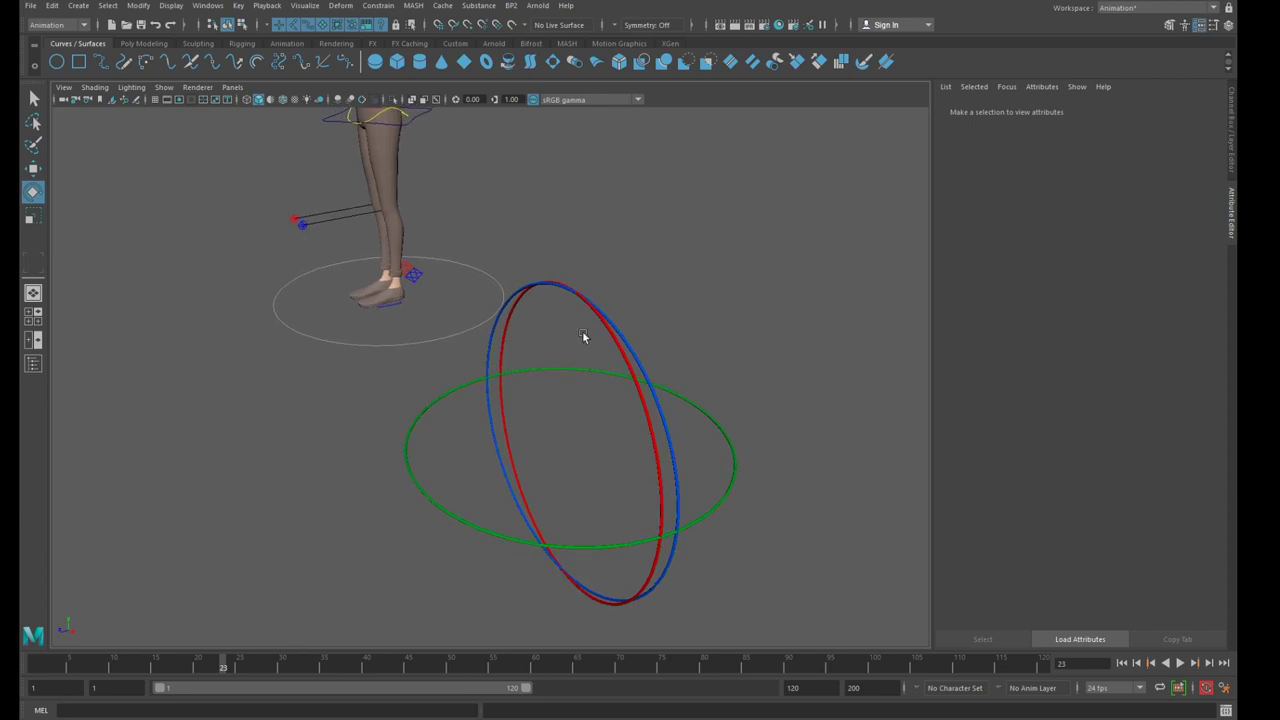
{"action": "left_click_drag", "start_coordinate": [526, 390], "coordinate": [612, 399], "text": "alt"}
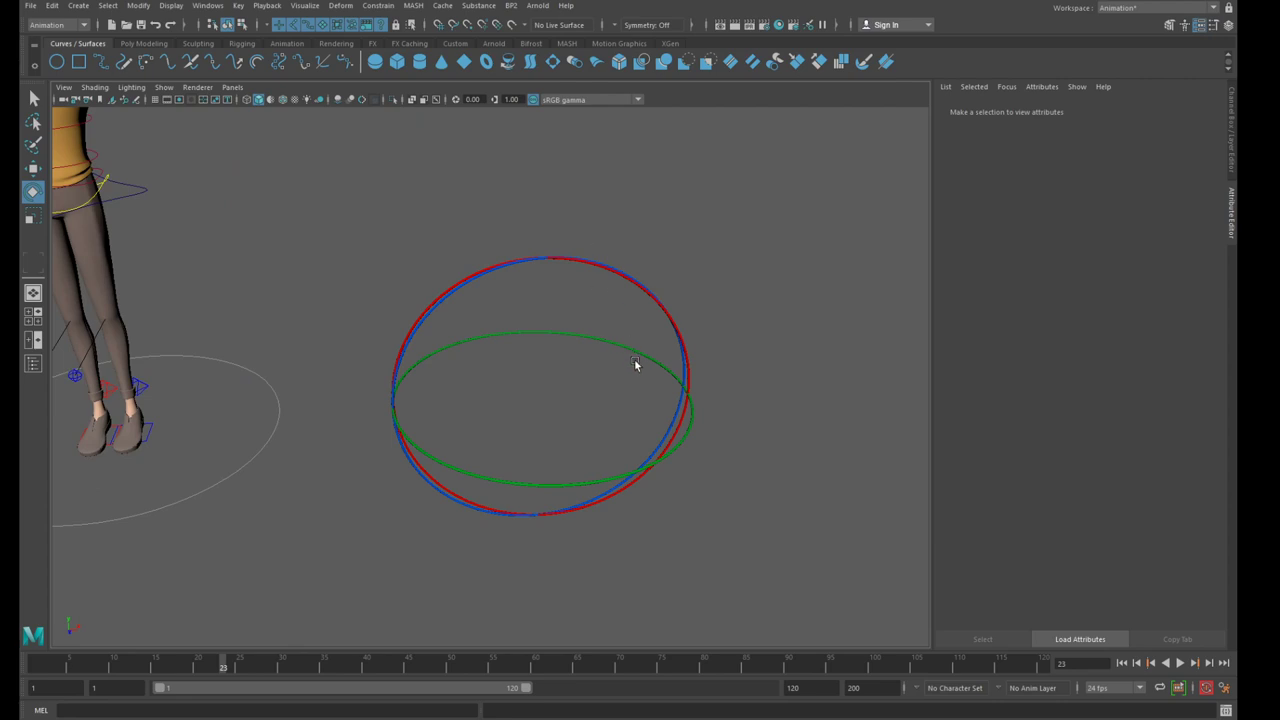
{"action": "scroll", "coordinate": [634, 357], "scroll_direction": "down", "scroll_amount": 5}
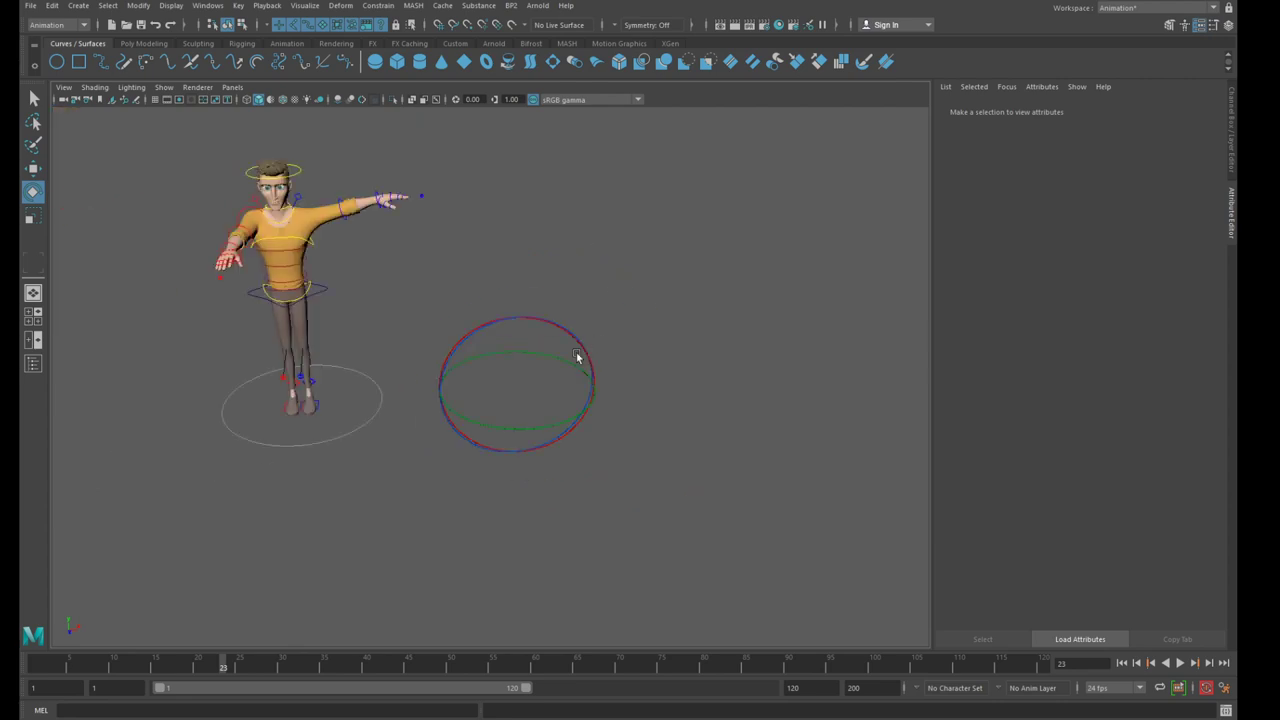
{"action": "left_click_drag", "start_coordinate": [471, 303], "coordinate": [492, 330], "text": "alt"}
{"action": "key", "text": "ctrl+z"}
{"action": "key", "text": "ctrl+z"}
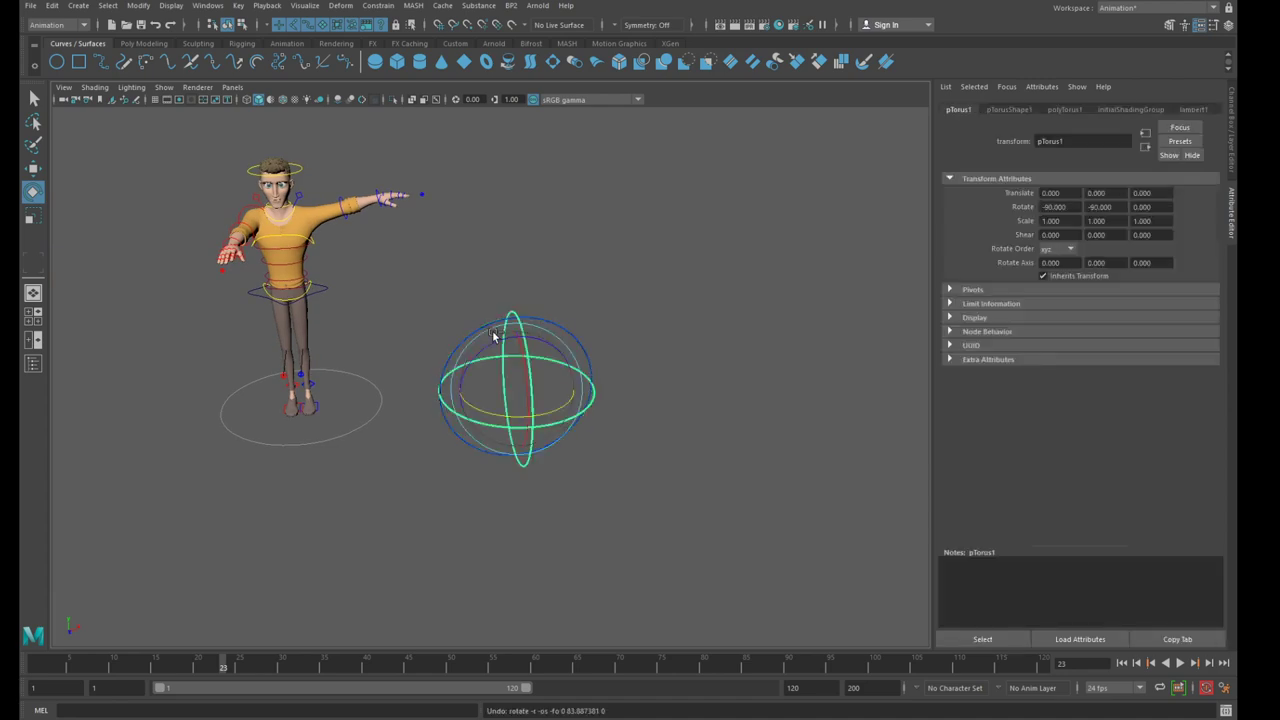
Select the character's right upper arm FK control and delete its keys between frames 15 and 49
{"action": "left_click", "coordinate": [561, 274]}
{"action": "middle_click_drag", "start_coordinate": [444, 261], "coordinate": [568, 326], "text": "alt"}
{"action": "left_click_drag", "start_coordinate": [568, 326], "coordinate": [521, 305], "text": "alt"}
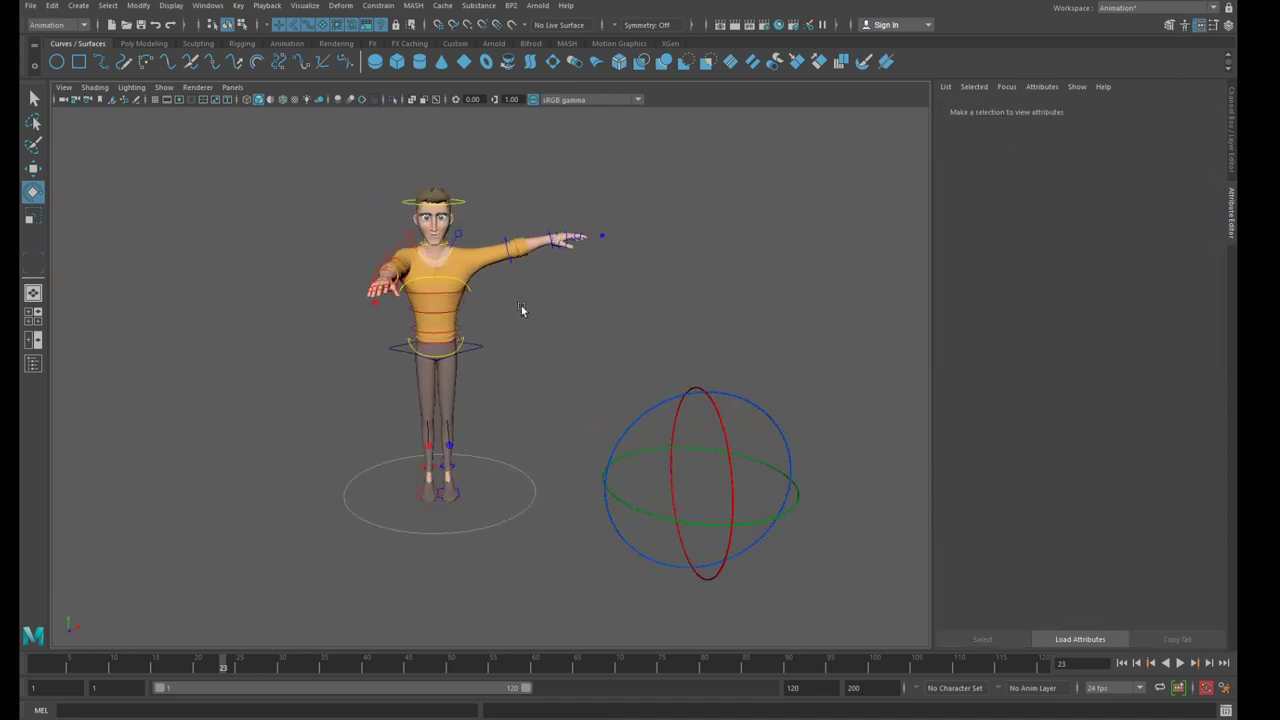
{"action": "middle_click_drag", "start_coordinate": [521, 305], "coordinate": [593, 378], "text": "alt"}
{"action": "scroll", "coordinate": [593, 378], "scroll_direction": "up", "scroll_amount": 5}
{"action": "left_click", "coordinate": [473, 273]}
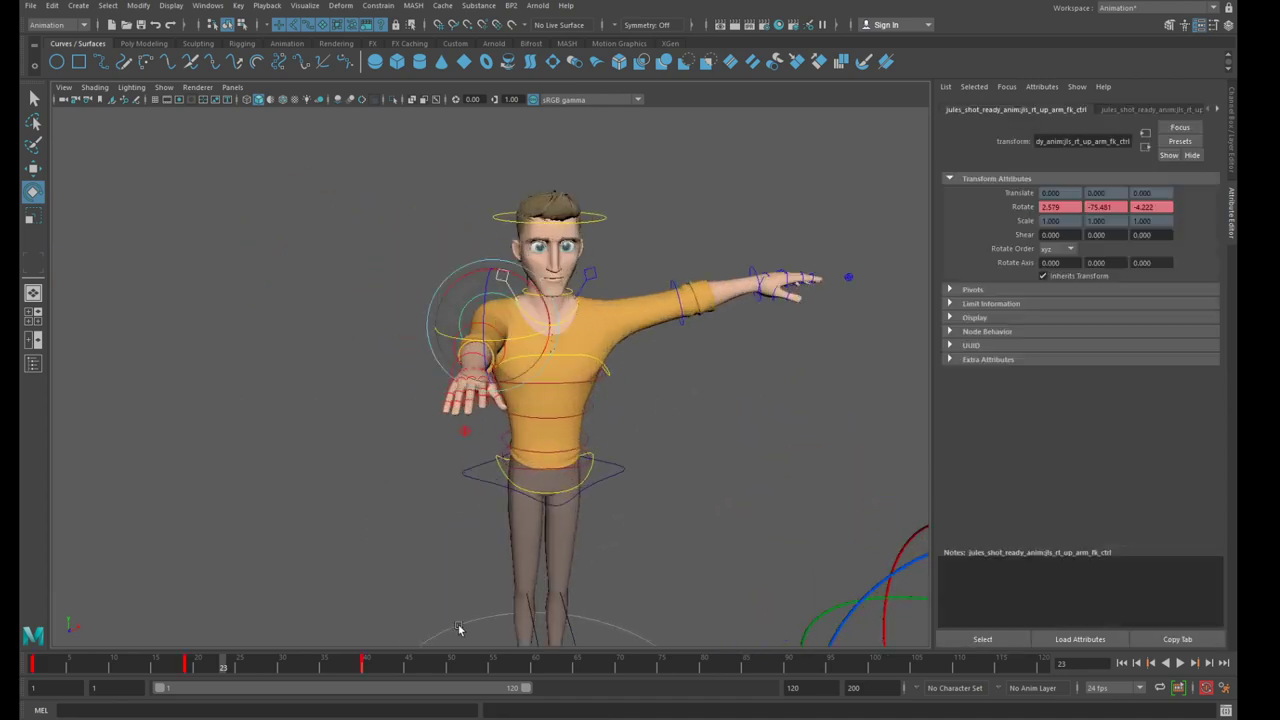
{"action": "left_click_drag", "start_coordinate": [169, 657], "coordinate": [446, 662], "text": "shift"}
{"action": "right_click", "coordinate": [362, 664]}
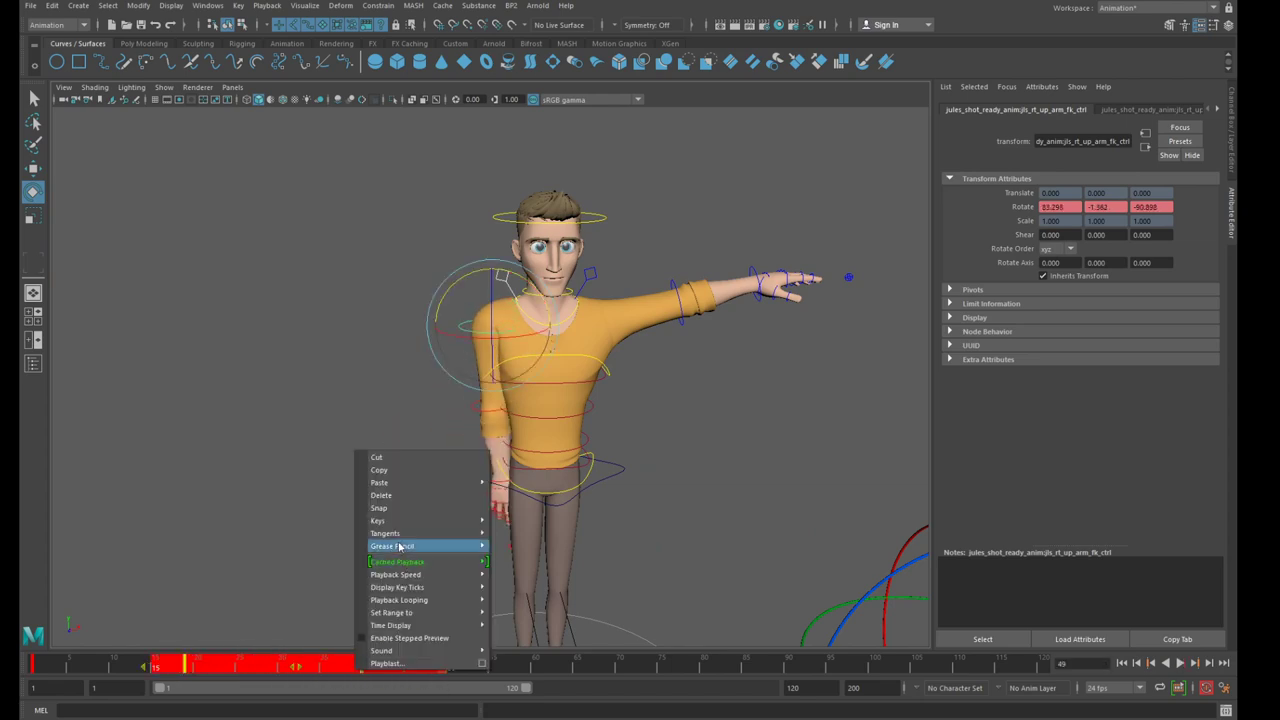
{"action": "left_click", "coordinate": [385, 496]}
At frame 45, pose the right upper arm across the chest with X, Y and Z rotations of about 287°, 253° and 41°
{"action": "left_click_drag", "start_coordinate": [146, 667], "coordinate": [408, 672]}
{"action": "left_click_drag", "start_coordinate": [459, 340], "coordinate": [510, 300]}
{"action": "key", "text": "ctrl+z"}
{"action": "left_click", "coordinate": [499, 301]}
{"action": "scroll", "coordinate": [552, 368], "scroll_direction": "up", "scroll_amount": 6}
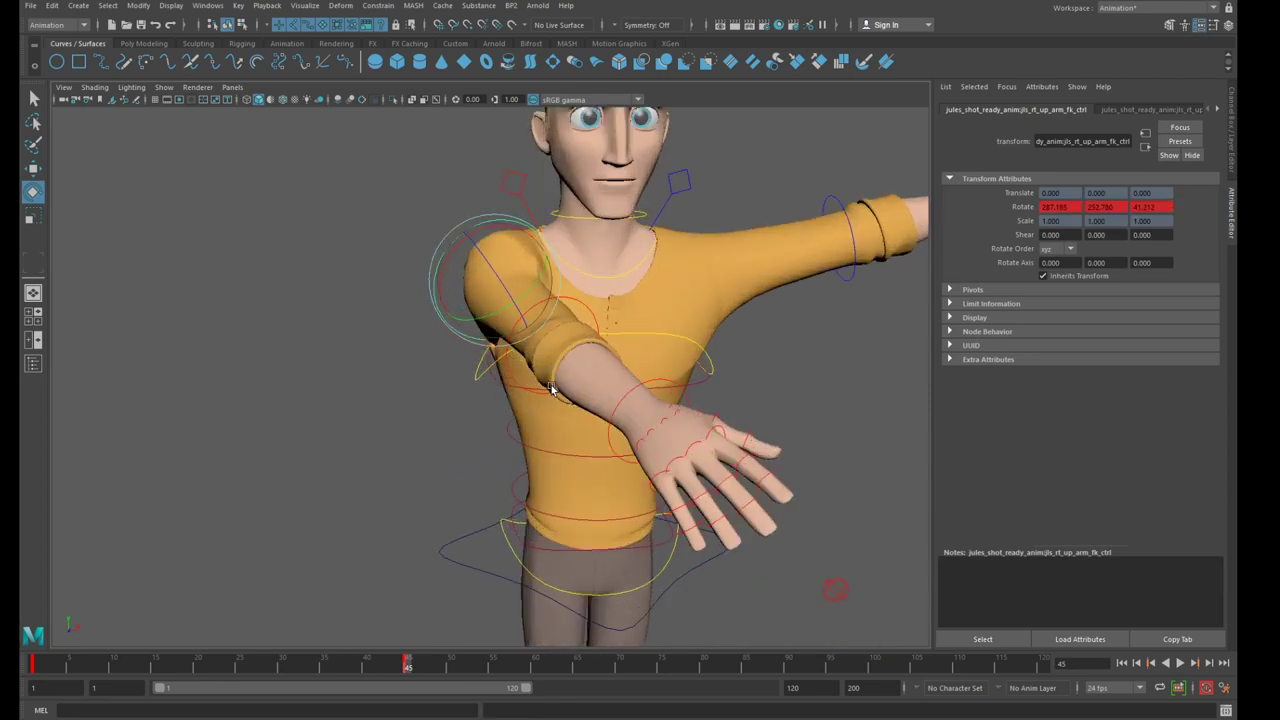
Try rotating the right upper arm separately around its Z, Y and X axes at frame 45, undoing each rotation
{"action": "left_click_drag", "start_coordinate": [551, 383], "coordinate": [535, 406], "text": "alt"}
{"action": "left_click", "coordinate": [802, 399]}
{"action": "left_click_drag", "start_coordinate": [395, 281], "coordinate": [437, 294]}
{"action": "key", "text": "ctrl+z"}
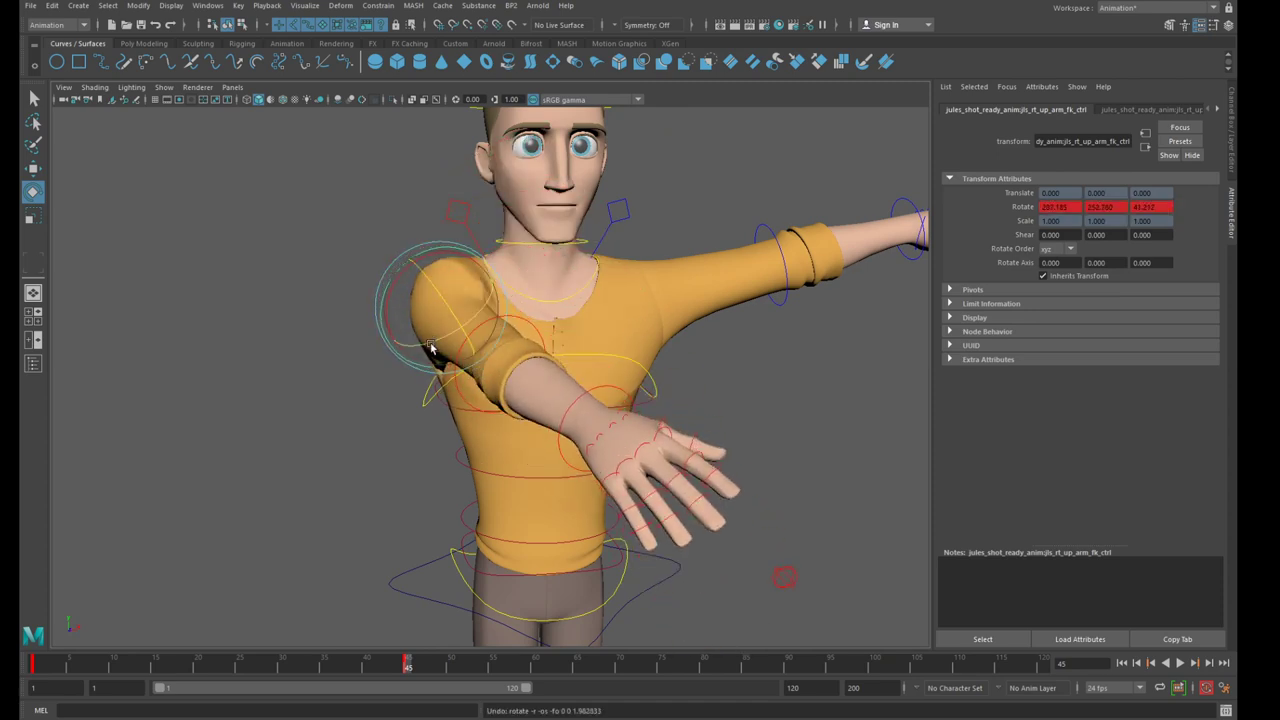
{"action": "mouse_move", "coordinate": [437, 339]}
{"action": "left_mouse_down"}
{"action": "mouse_move", "coordinate": [370, 364]}
{"action": "mouse_move", "coordinate": [468, 336]}
{"action": "mouse_move", "coordinate": [454, 353]}
{"action": "left_mouse_up"}
{"action": "key", "text": "ctrl+z"}
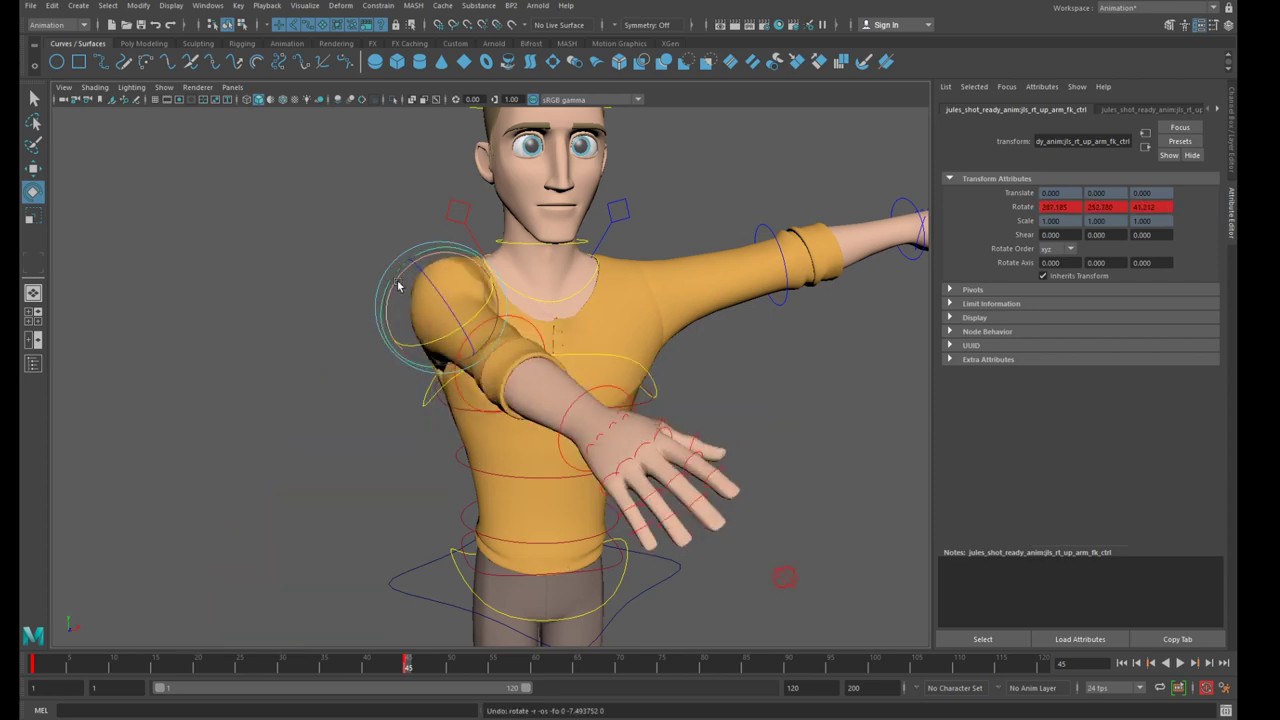
{"action": "left_click_drag", "start_coordinate": [397, 286], "coordinate": [386, 329]}
{"action": "key", "text": "ctrl+z"}
Open the Graph Editor for the right upper arm control, shrink its window and place it beside the posed arm
{"action": "left_click", "coordinate": [207, 6]}
{"action": "mouse_move", "coordinate": [242, 78]}
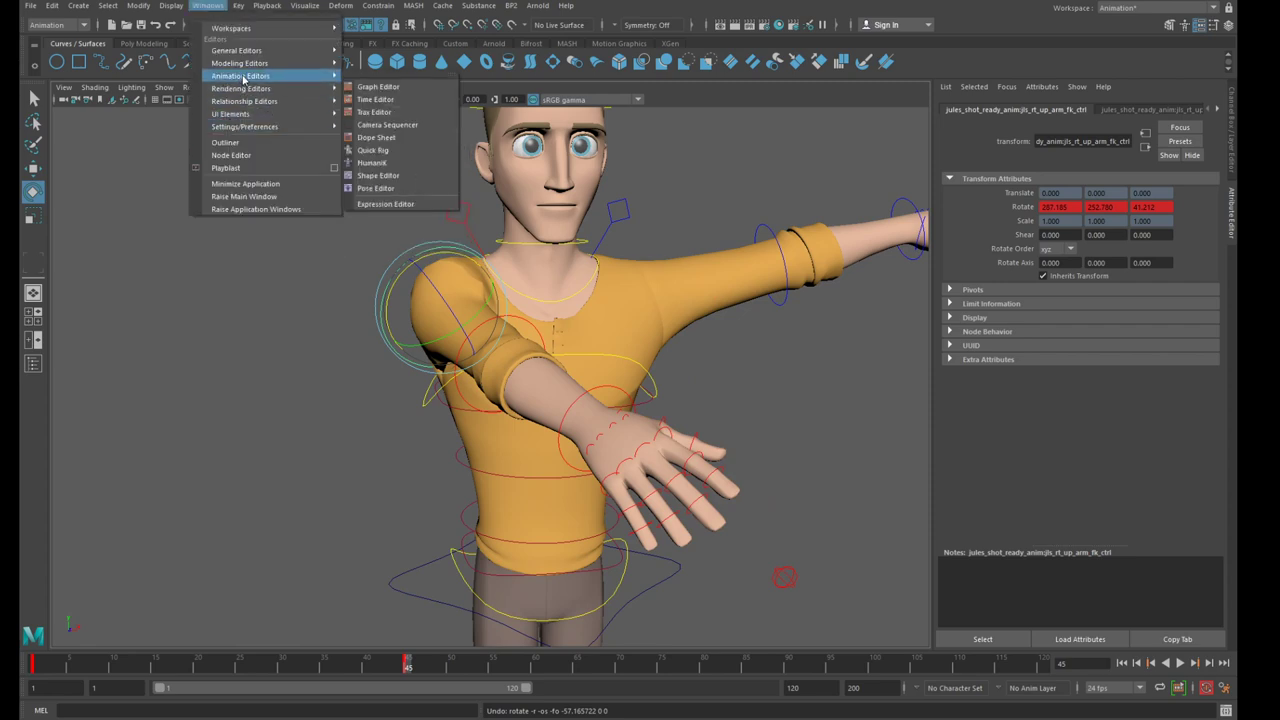
{"action": "left_click", "coordinate": [368, 87]}
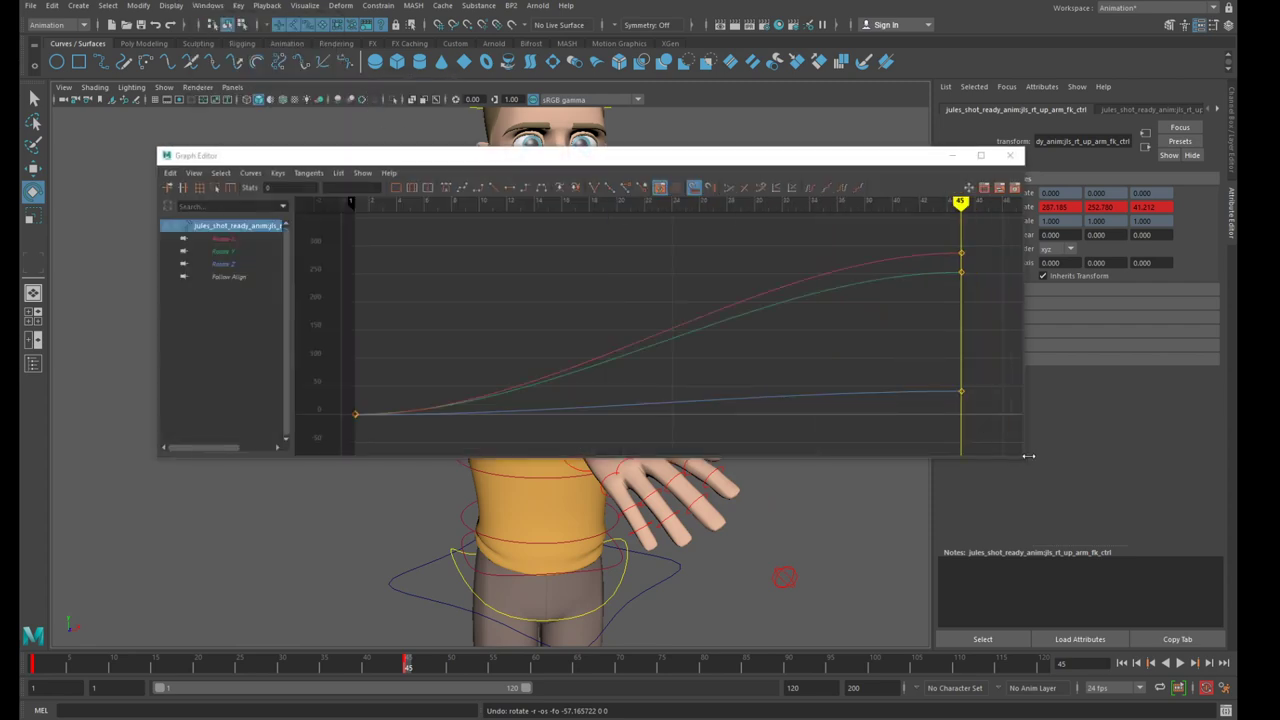
{"action": "left_click_drag", "start_coordinate": [1025, 463], "coordinate": [777, 499]}
{"action": "left_click_drag", "start_coordinate": [576, 162], "coordinate": [766, 186]}
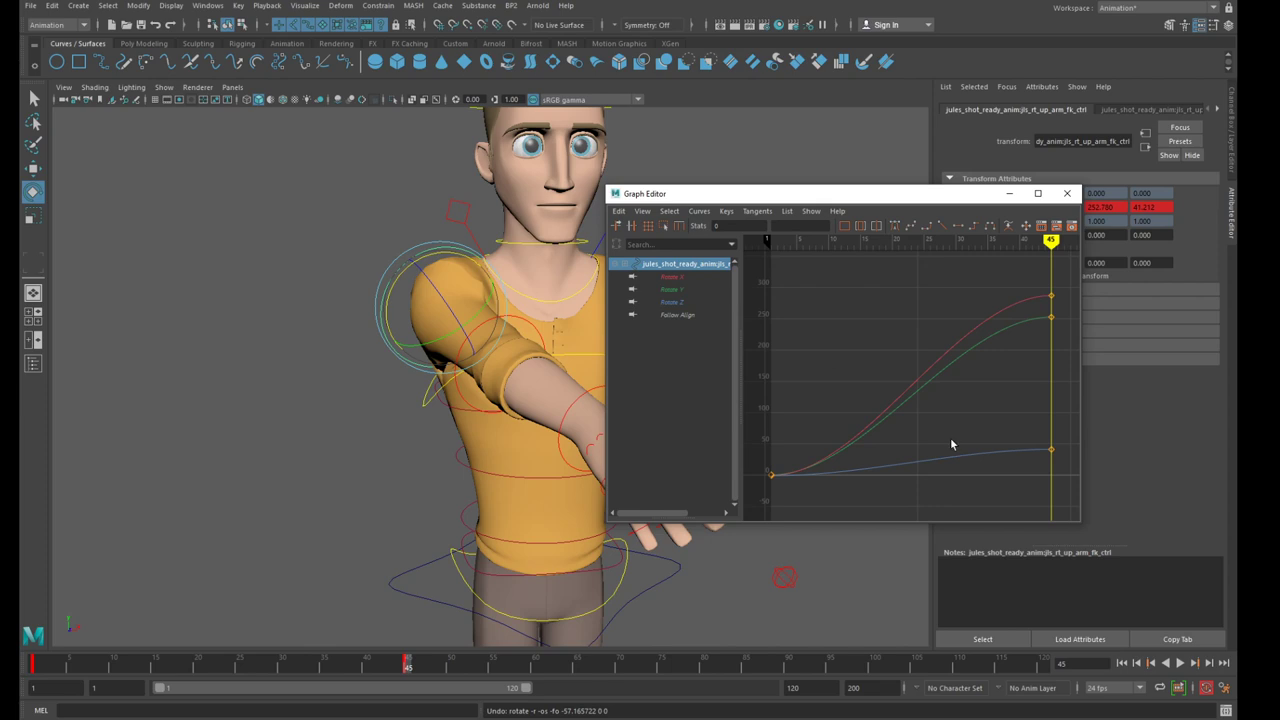
Try raising the Rotate Z key at frame 45 to about 83° and rotating the arm around its Z axis, undoing both changes
{"action": "left_click_drag", "start_coordinate": [1010, 438], "coordinate": [1077, 476]}
{"action": "middle_click_drag", "start_coordinate": [1049, 451], "coordinate": [1046, 414]}
{"action": "key", "text": "ctrl+z"}
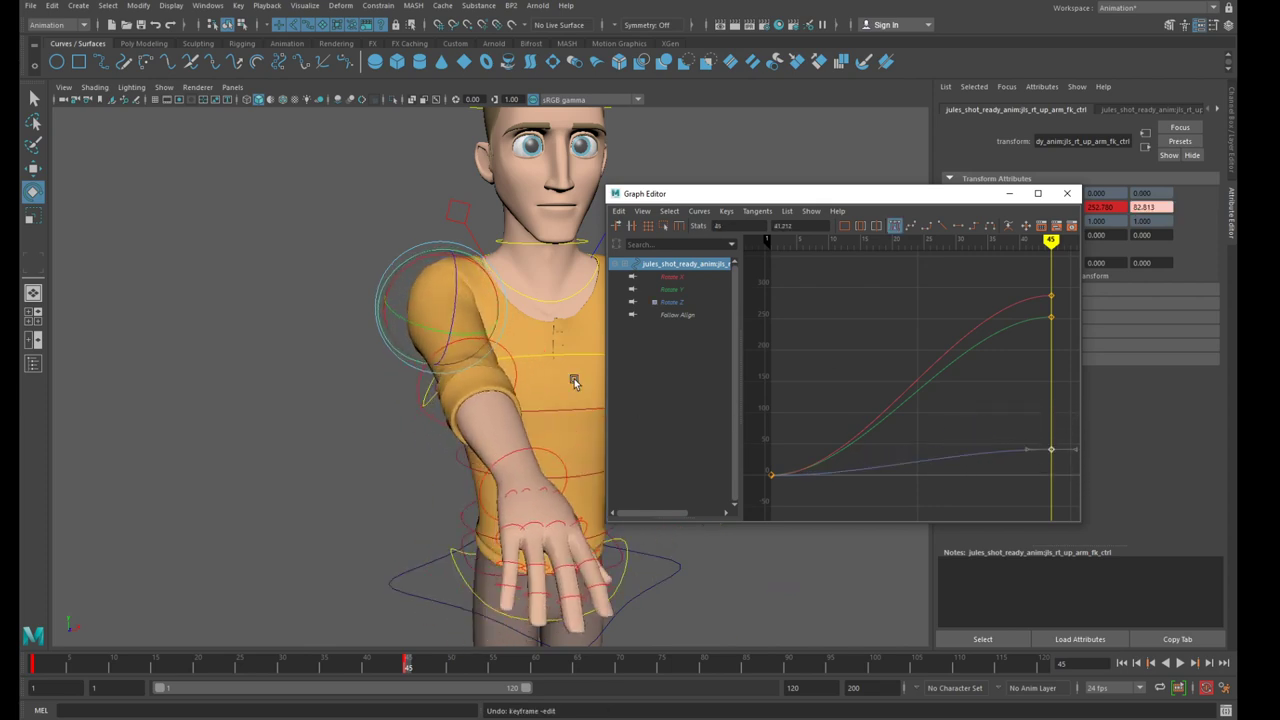
{"action": "scroll", "coordinate": [459, 316], "scroll_direction": "up", "scroll_amount": 3}
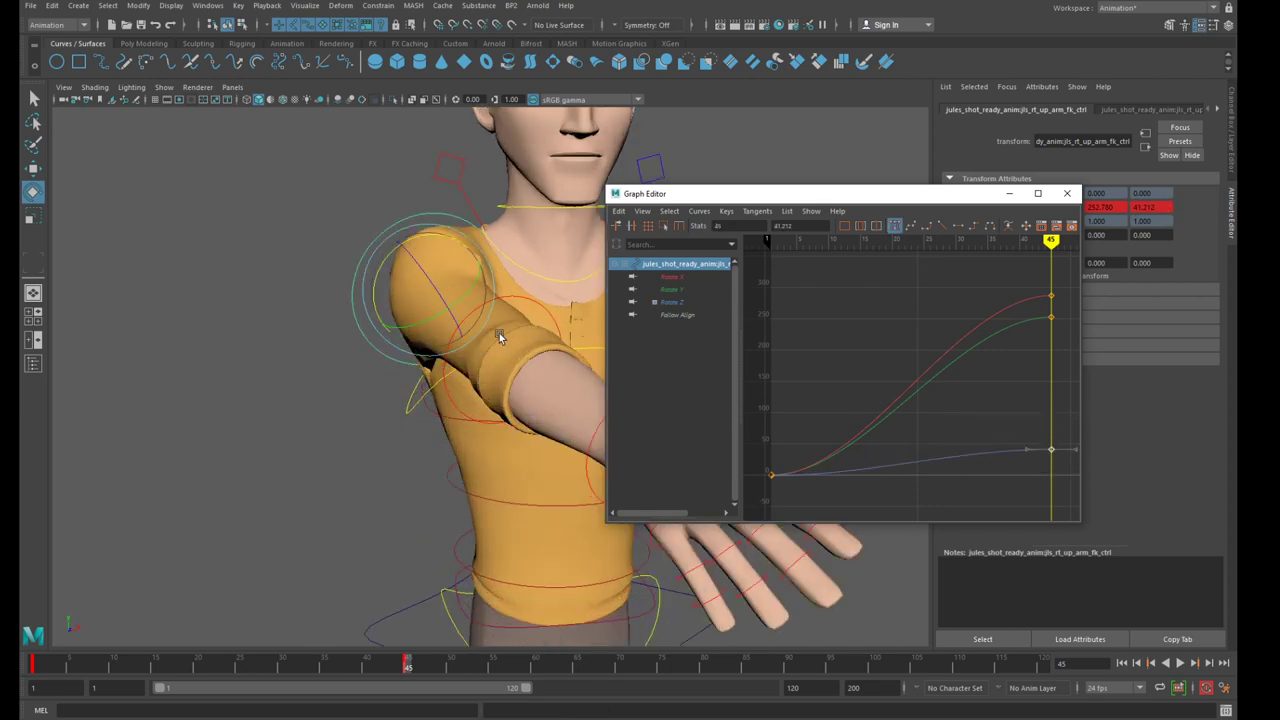
{"action": "mouse_move", "coordinate": [433, 288]}
{"action": "left_mouse_down"}
{"action": "mouse_move", "coordinate": [418, 262]}
{"action": "mouse_move", "coordinate": [433, 299]}
{"action": "mouse_move", "coordinate": [423, 271]}
{"action": "left_mouse_up"}
{"action": "key", "text": "ctrl+z"}
Compare raising the frame 45 Rotate Z key to about 166° with rotating the arm around its object Z axis, undoing the changes
{"action": "left_click_drag", "start_coordinate": [1017, 427], "coordinate": [1075, 499]}
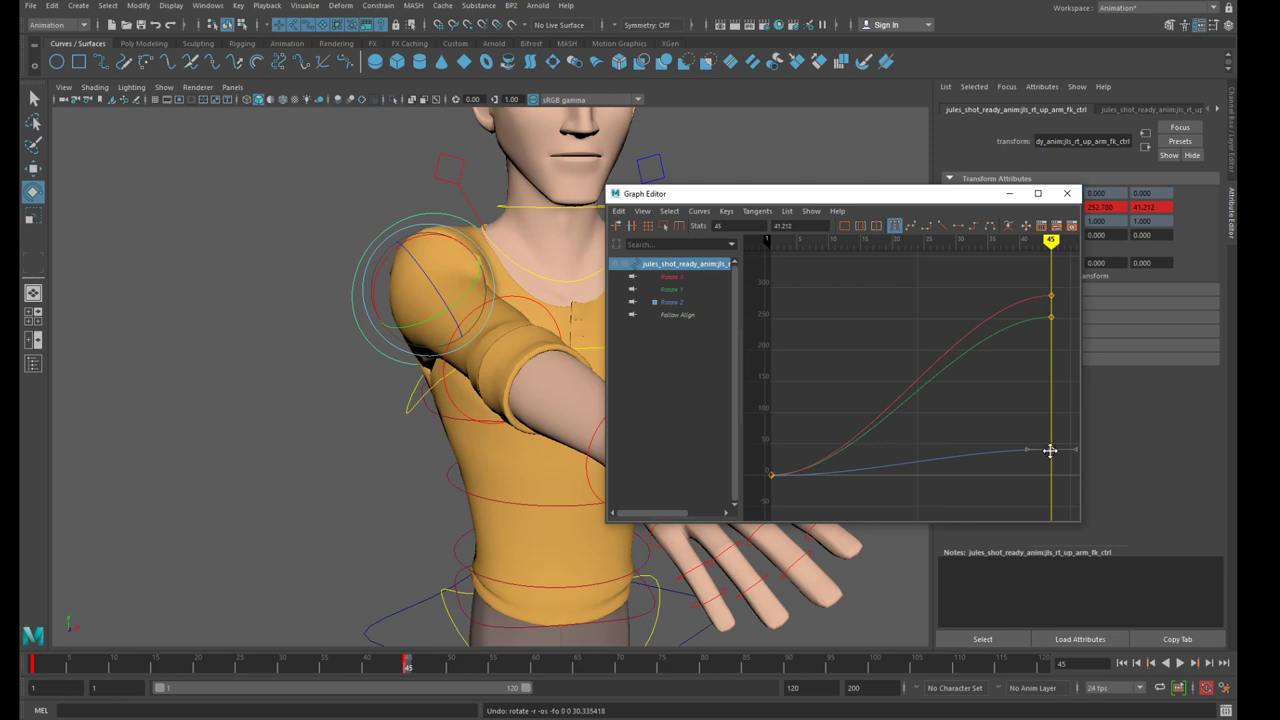
{"action": "middle_click_drag", "start_coordinate": [1049, 450], "coordinate": [1046, 379]}
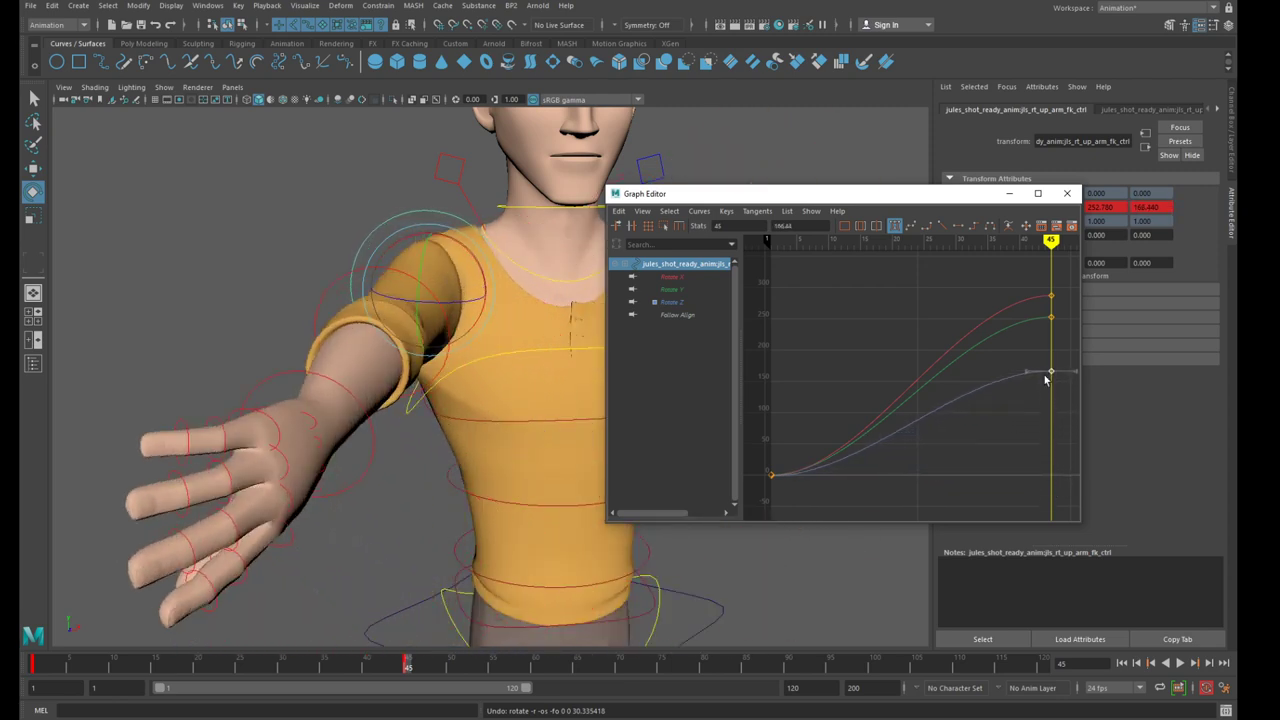
{"action": "key", "text": "ctrl+z"}
{"action": "left_click_drag", "start_coordinate": [432, 284], "coordinate": [446, 310]}
{"action": "key", "text": "ctrl+z"}
{"action": "key", "text": "ctrl+z"}
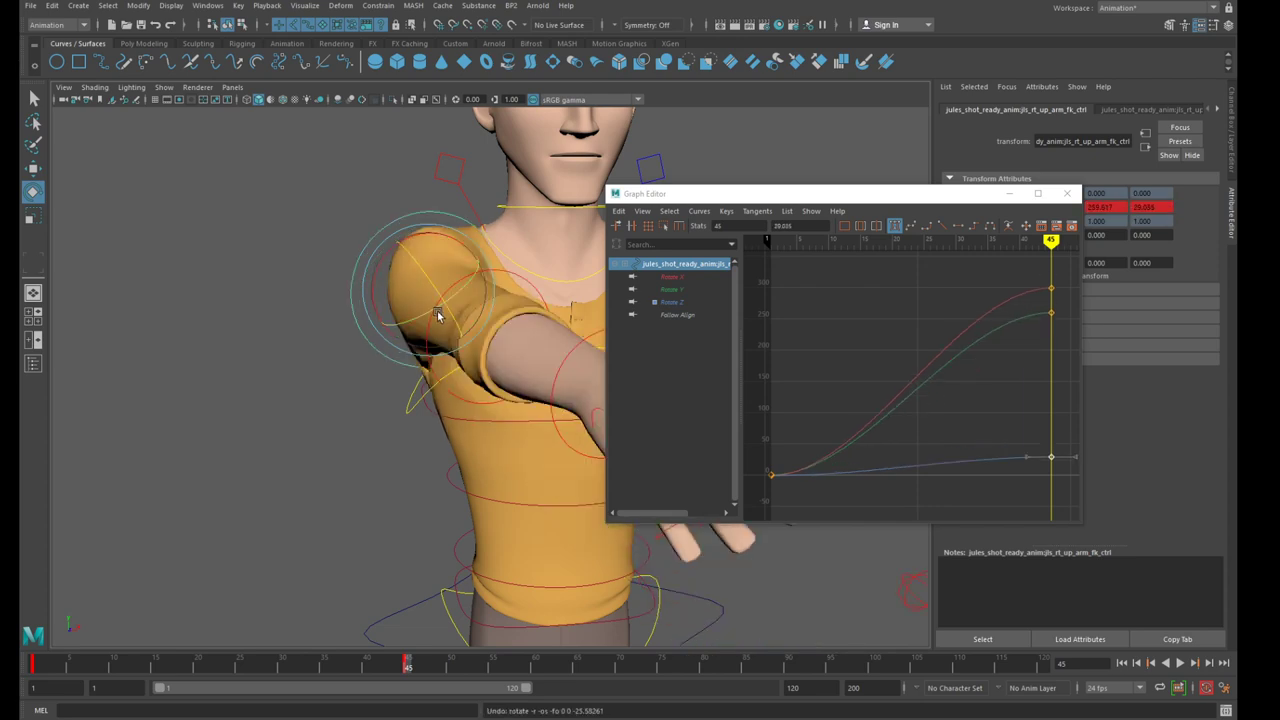
Switch the Rotate tool's axis orientation from Object to Gimbal for the right upper arm control
{"action": "left_click_drag", "start_coordinate": [409, 258], "coordinate": [357, 243]}
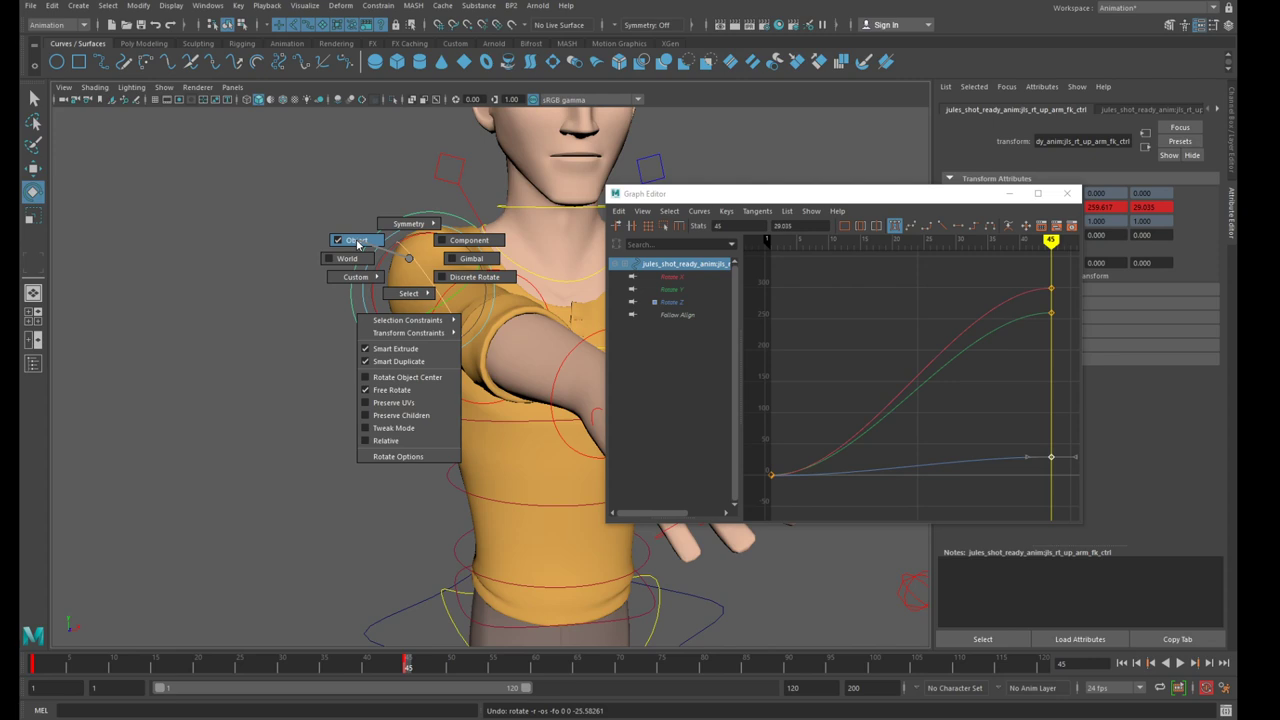
{"action": "left_click_drag", "start_coordinate": [373, 243], "coordinate": [472, 260]}
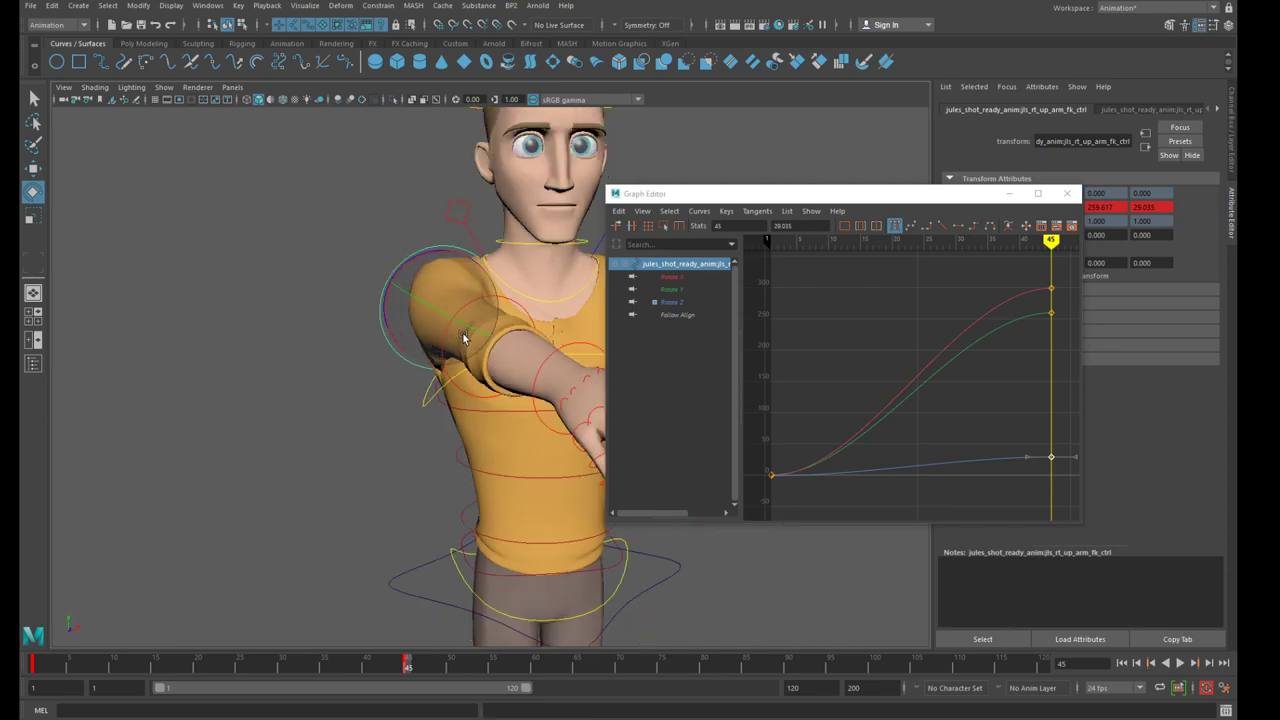
{"action": "left_click_drag", "start_coordinate": [428, 345], "coordinate": [442, 398]}
{"action": "scroll", "coordinate": [457, 368], "scroll_direction": "up", "scroll_amount": 2}
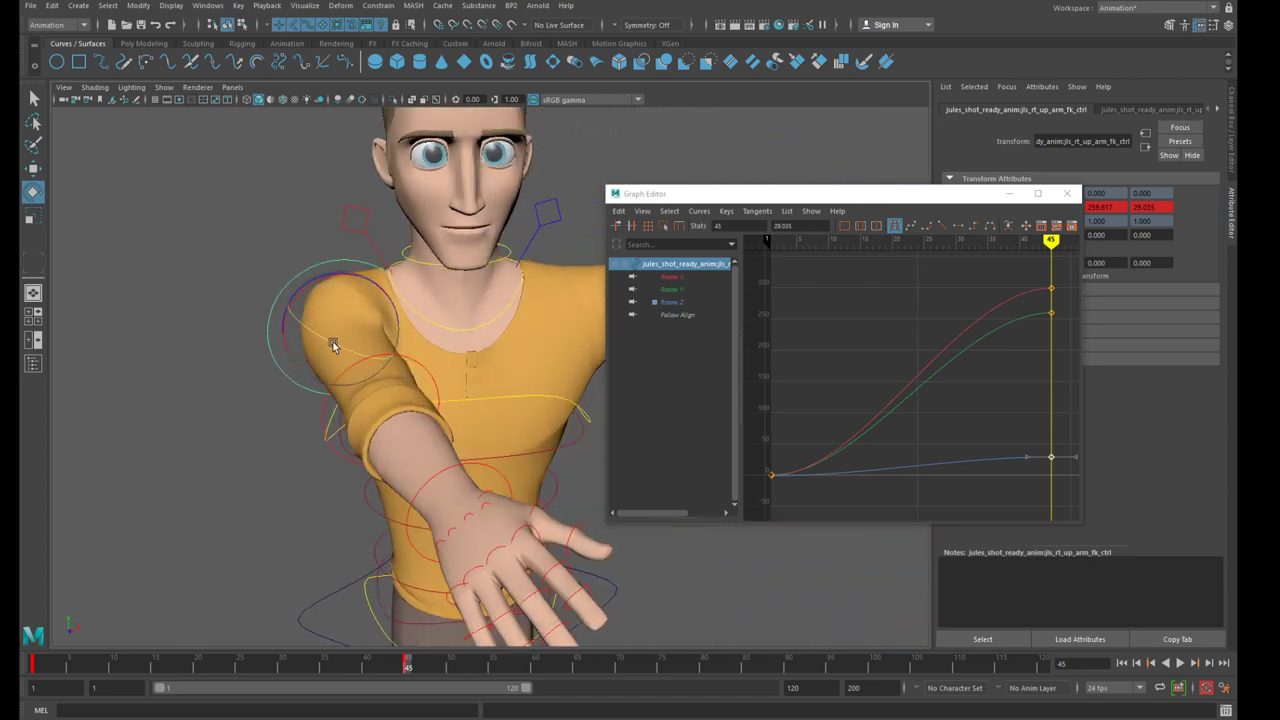
Try rotating the right upper arm around its gimbal Y axis and moving its Rotate Y key at frame 45, undoing each change
{"action": "left_click_drag", "start_coordinate": [346, 350], "coordinate": [338, 341]}
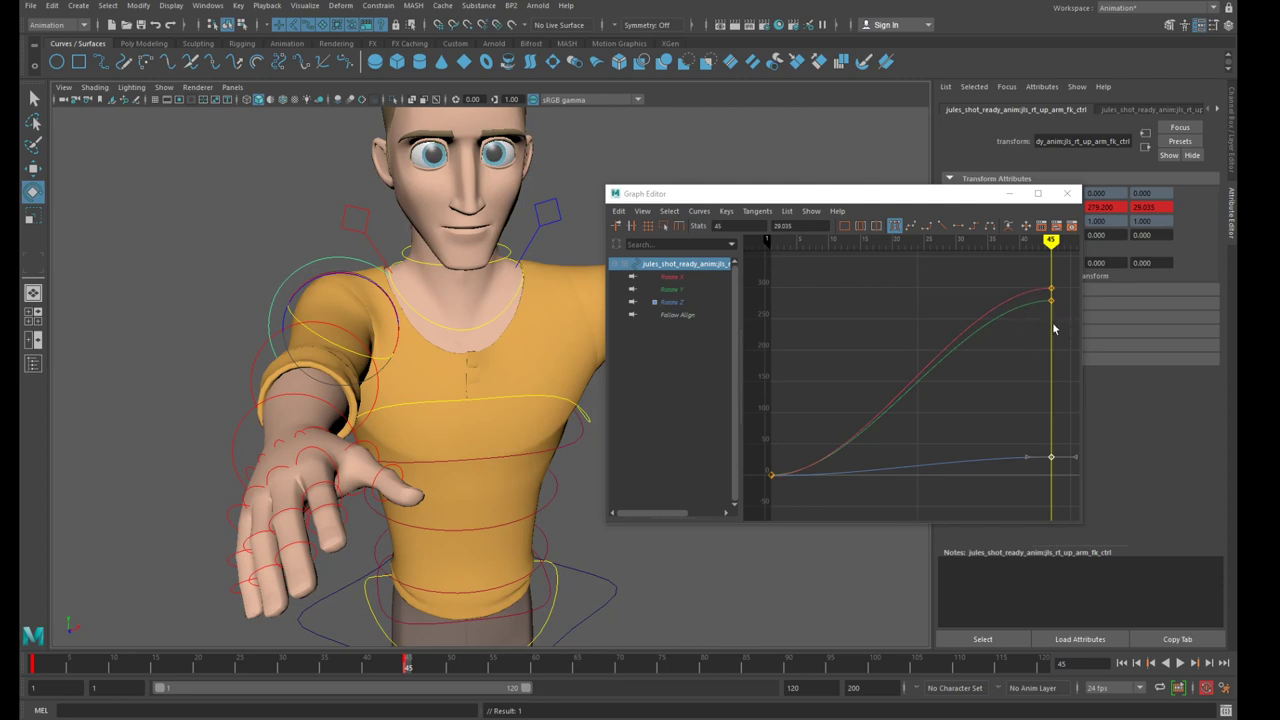
{"action": "key", "text": "ctrl+z"}
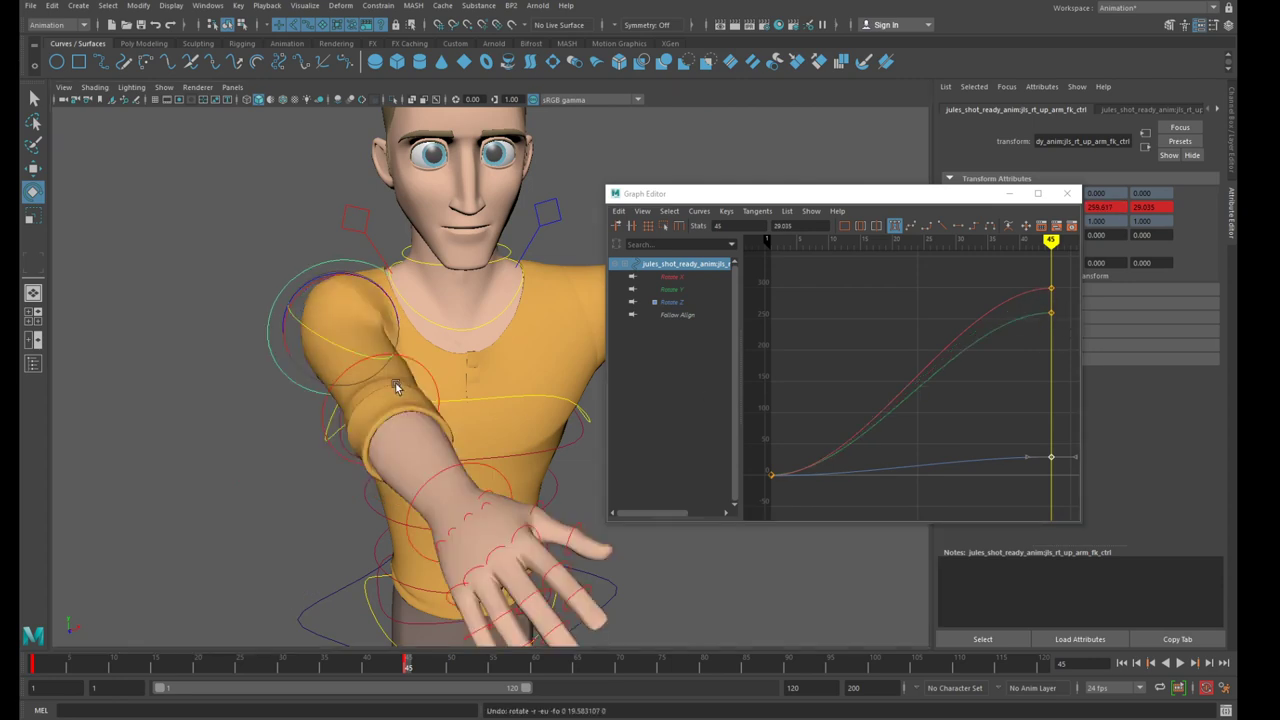
{"action": "left_click_drag", "start_coordinate": [350, 346], "coordinate": [278, 318]}
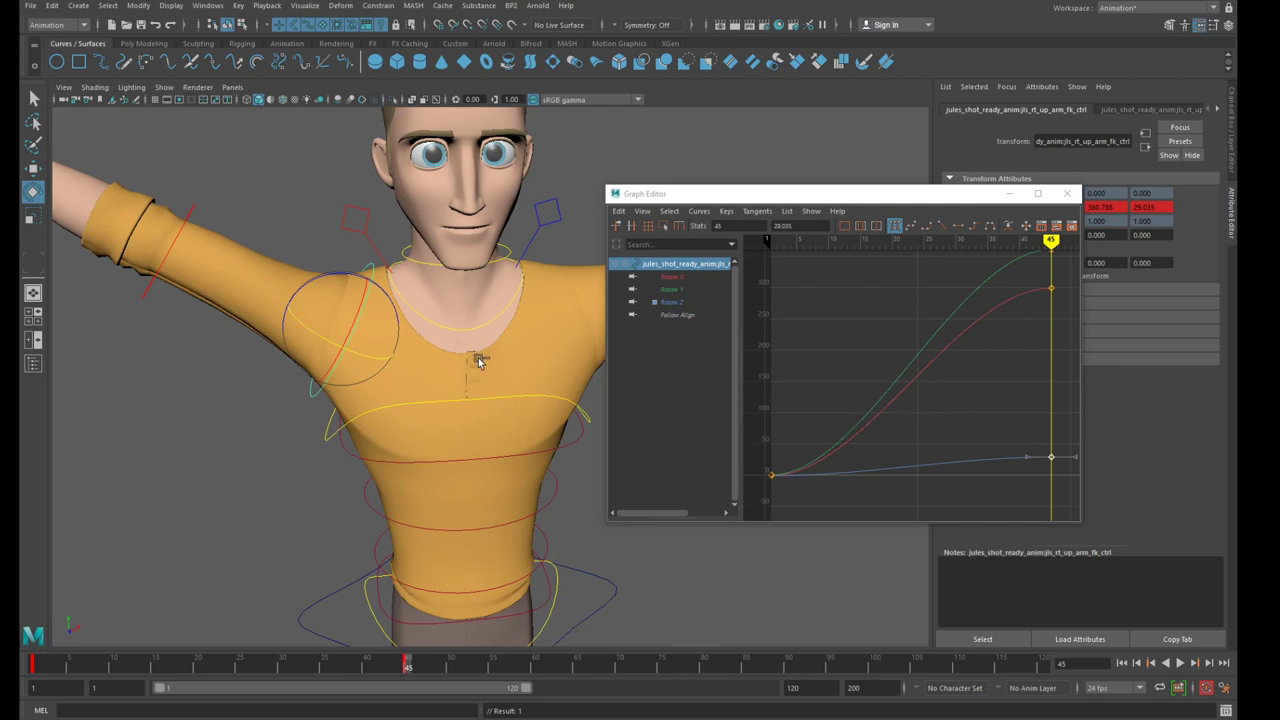
{"action": "key", "text": "ctrl+z"}
{"action": "left_click_drag", "start_coordinate": [345, 347], "coordinate": [280, 332]}
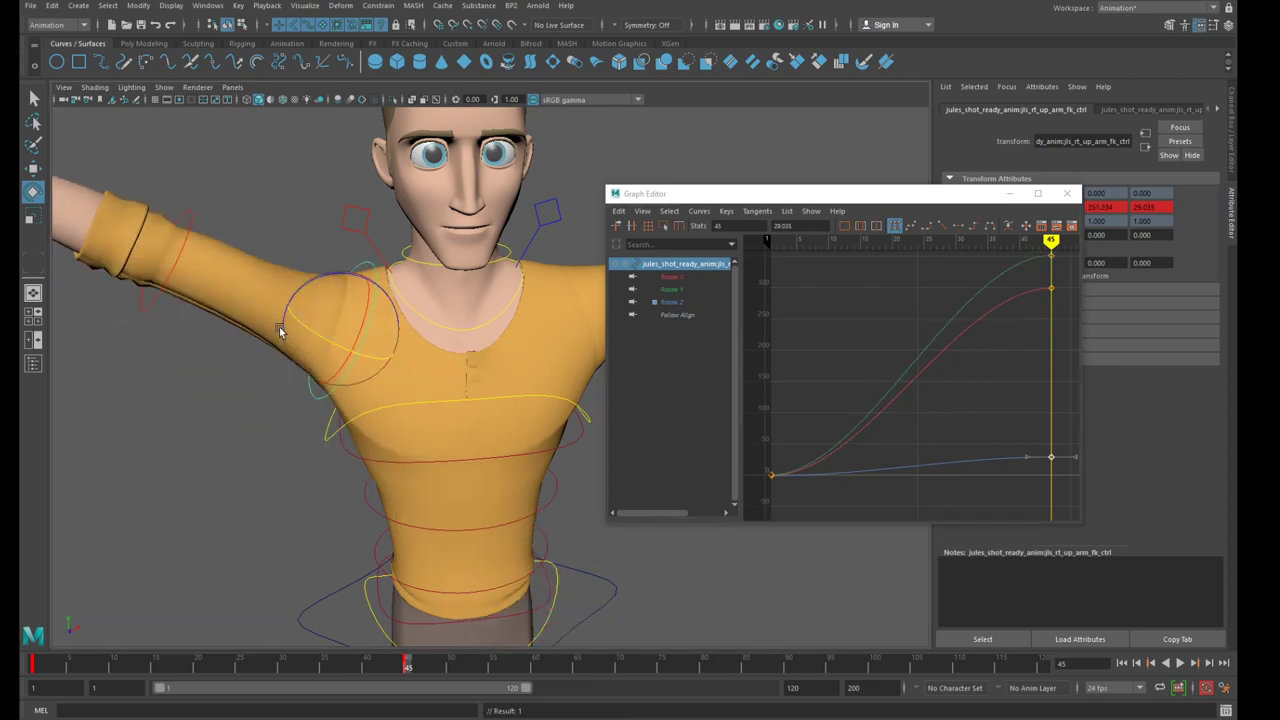
{"action": "key", "text": "ctrl+z"}
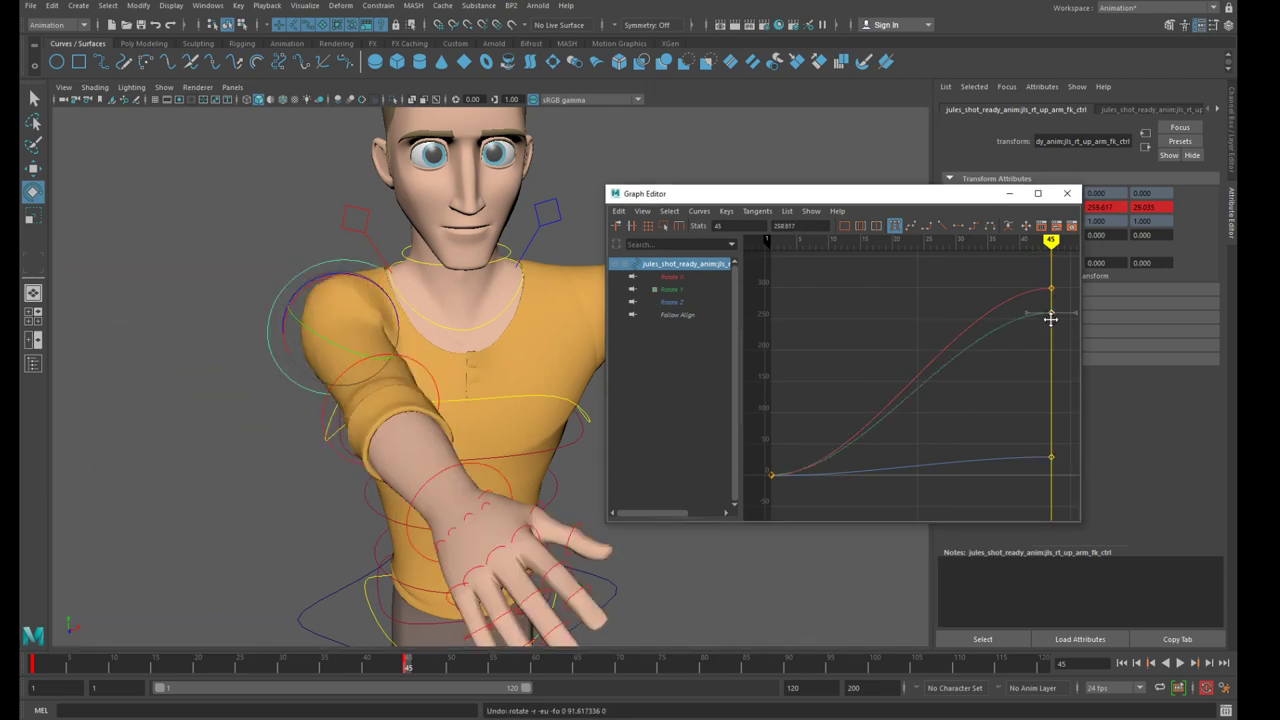
{"action": "mouse_move", "coordinate": [1050, 318]}
{"action": "left_mouse_down"}
{"action": "mouse_move", "coordinate": [1048, 363]}
{"action": "mouse_move", "coordinate": [1040, 297]}
{"action": "mouse_move", "coordinate": [1045, 397]}
{"action": "mouse_move", "coordinate": [1052, 338]}
{"action": "left_mouse_up"}
{"action": "key", "text": "ctrl+z"}
Delete the right upper arm's rotation keys at frame 45 and close the Graph Editor
{"action": "scroll", "coordinate": [448, 393], "scroll_direction": "down", "scroll_amount": 4}
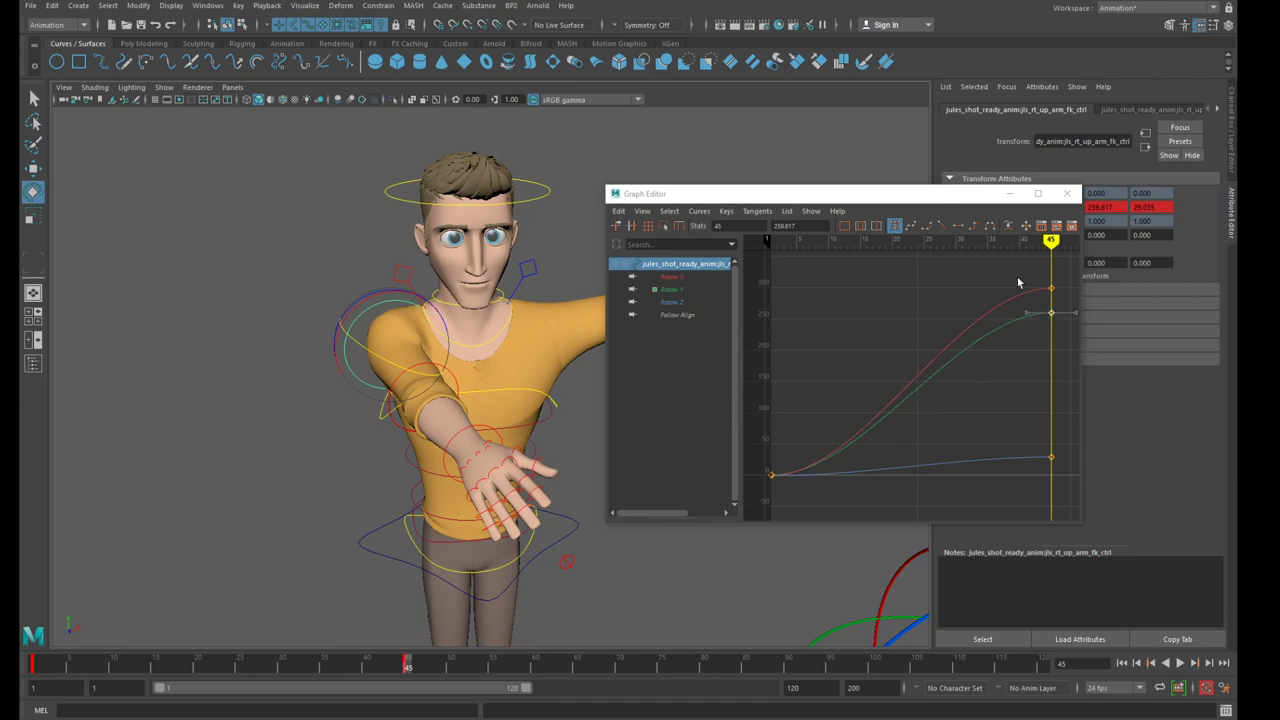
{"action": "left_click_drag", "start_coordinate": [1018, 283], "coordinate": [1082, 474]}
{"action": "key", "text": "Delete"}
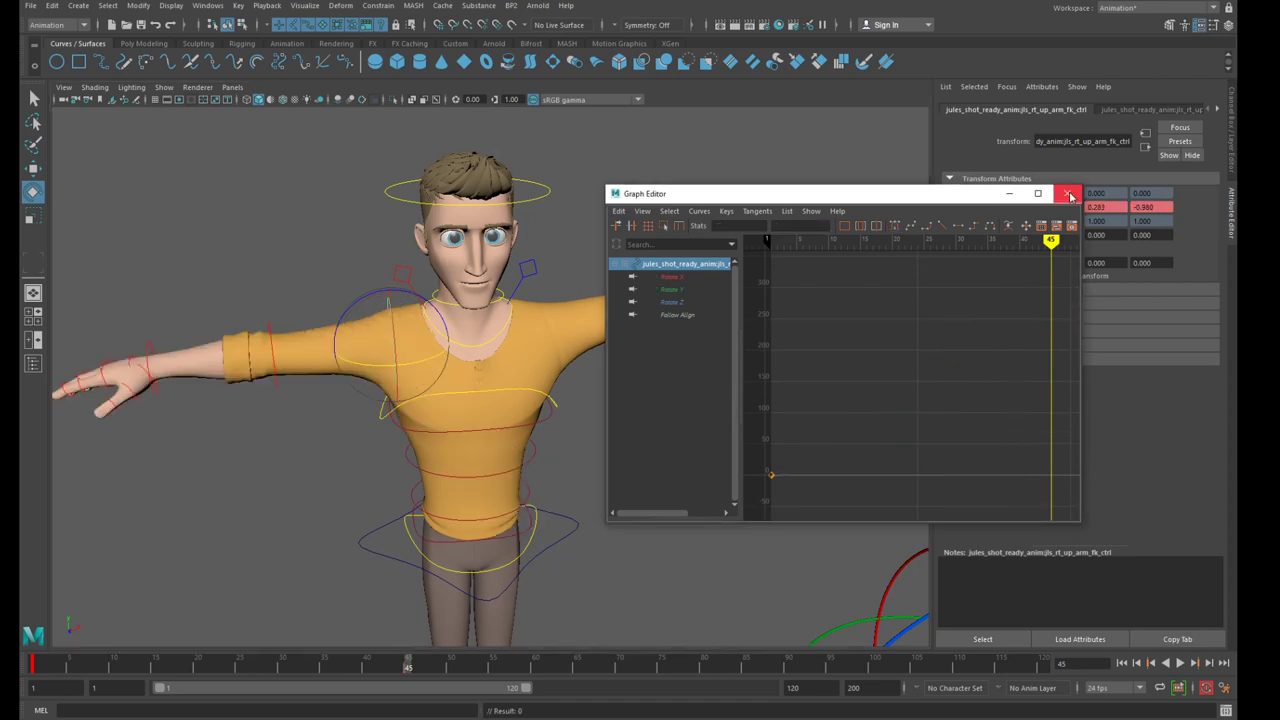
{"action": "left_click", "coordinate": [1069, 196]}
Try lowering the right upper arm around its gimbal Z axis from the T-pose and undo the rotation
{"action": "left_click_drag", "start_coordinate": [553, 513], "coordinate": [551, 502], "text": "alt"}
{"action": "middle_click_drag", "start_coordinate": [560, 485], "coordinate": [622, 521], "text": "alt"}
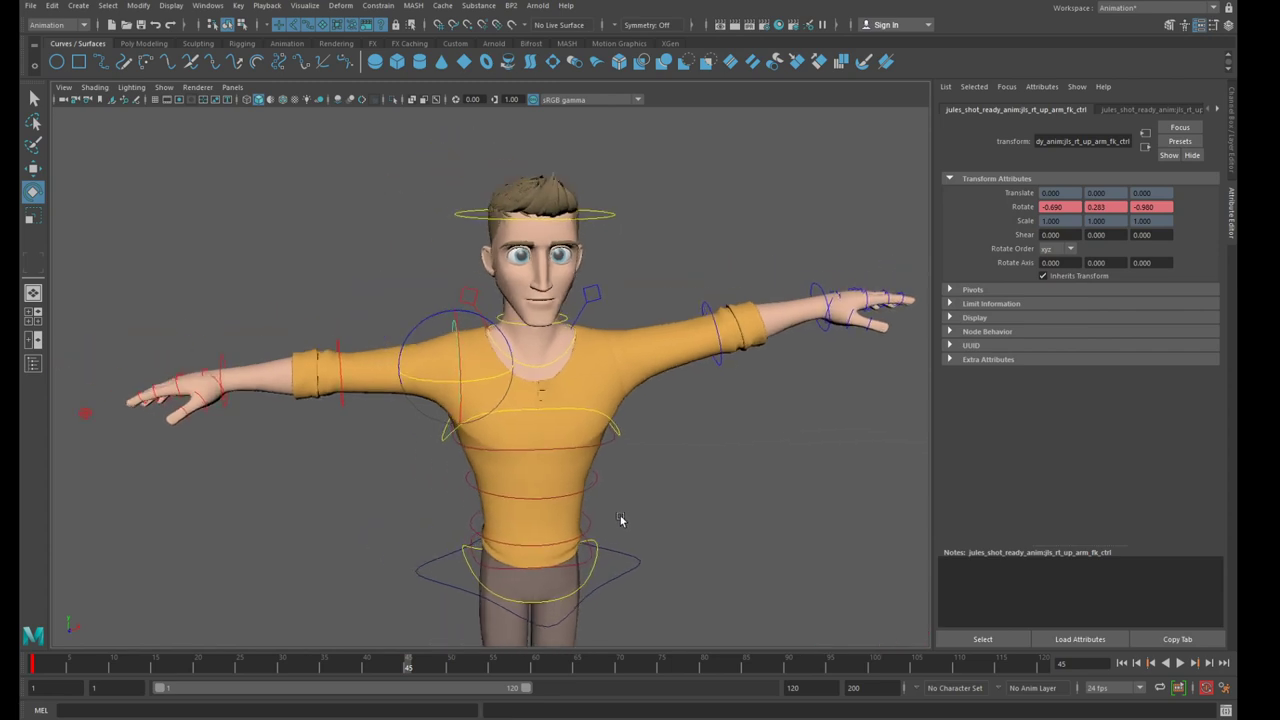
{"action": "scroll", "coordinate": [623, 522], "scroll_direction": "up", "scroll_amount": 2}
{"action": "left_click_drag", "start_coordinate": [623, 529], "coordinate": [611, 539], "text": "alt"}
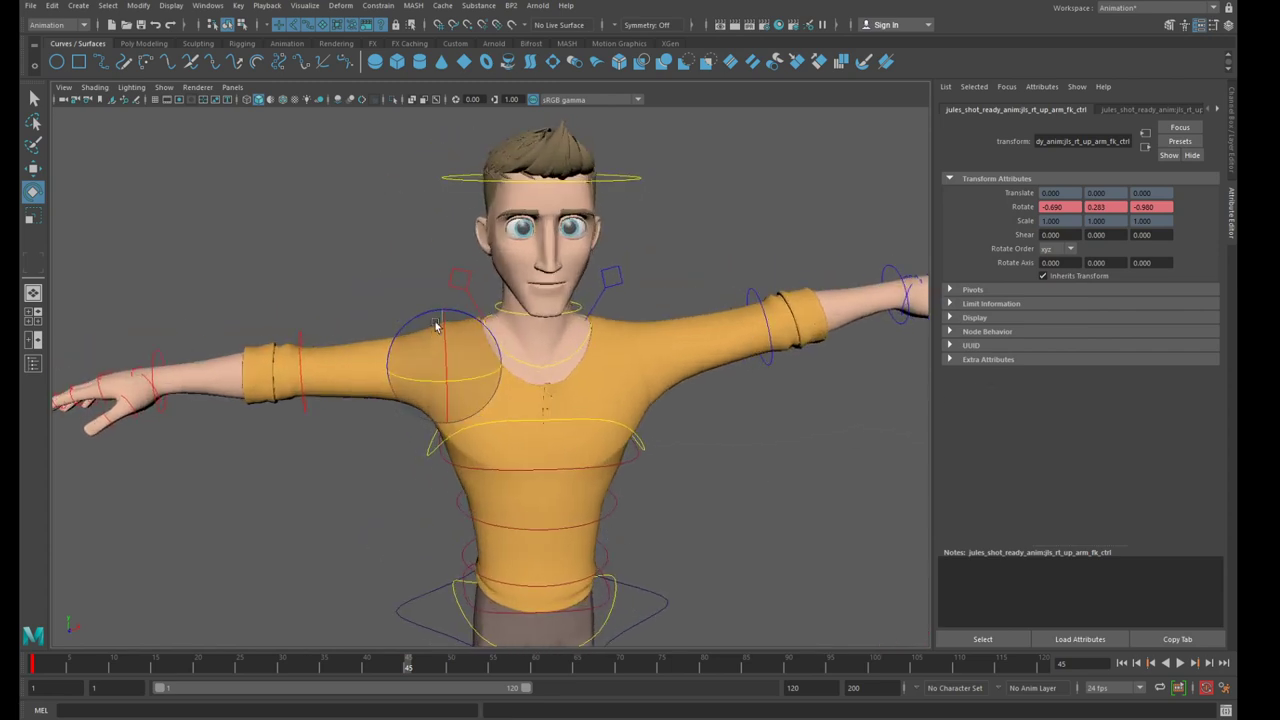
{"action": "scroll", "coordinate": [789, 312], "scroll_direction": "down", "scroll_amount": 2}
{"action": "left_click_drag", "start_coordinate": [789, 312], "coordinate": [706, 349], "text": "alt"}
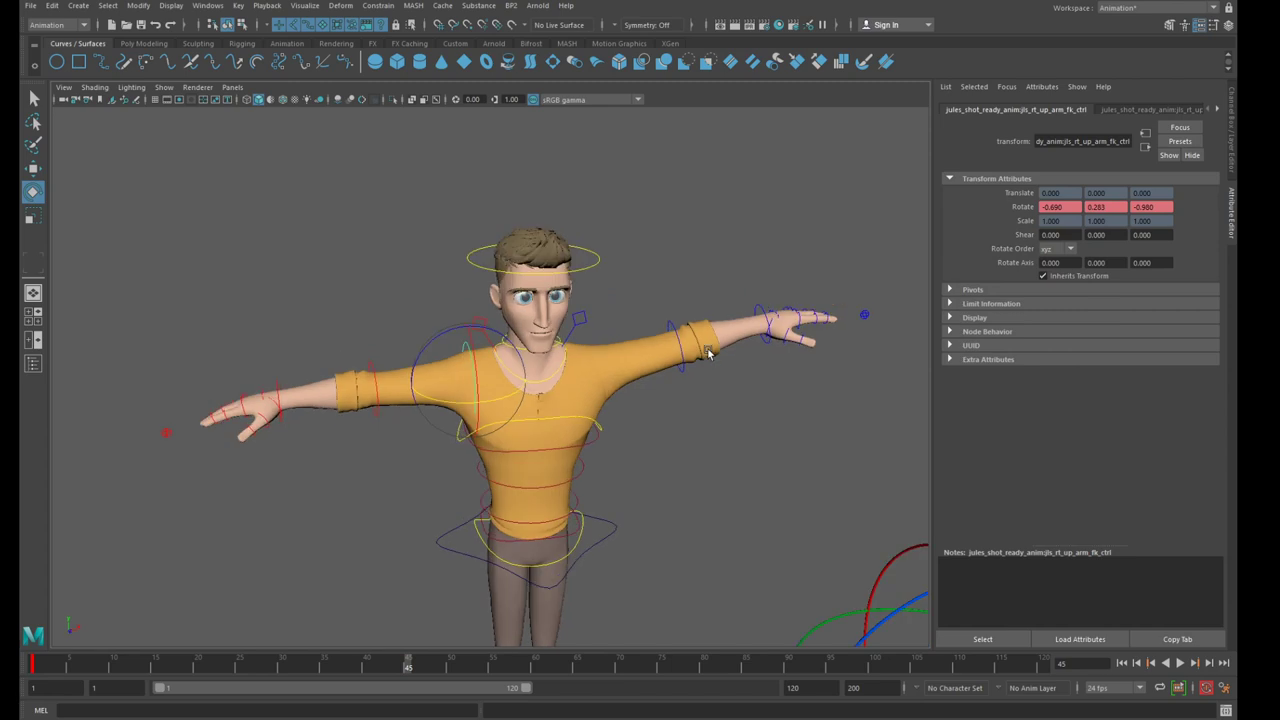
{"action": "scroll", "coordinate": [708, 350], "scroll_direction": "up", "scroll_amount": 2}
{"action": "left_click_drag", "start_coordinate": [431, 339], "coordinate": [409, 368]}
{"action": "key", "text": "ctrl+z"}
{"action": "scroll", "coordinate": [775, 316], "scroll_direction": "down", "scroll_amount": 2}
{"action": "scroll", "coordinate": [775, 316], "scroll_direction": "down", "scroll_amount": 2}
Set the right upper arm control's rotate order to yzx, rotate it around Z to about -92.6° and key it at frame 45
{"action": "left_click", "coordinate": [1070, 249]}
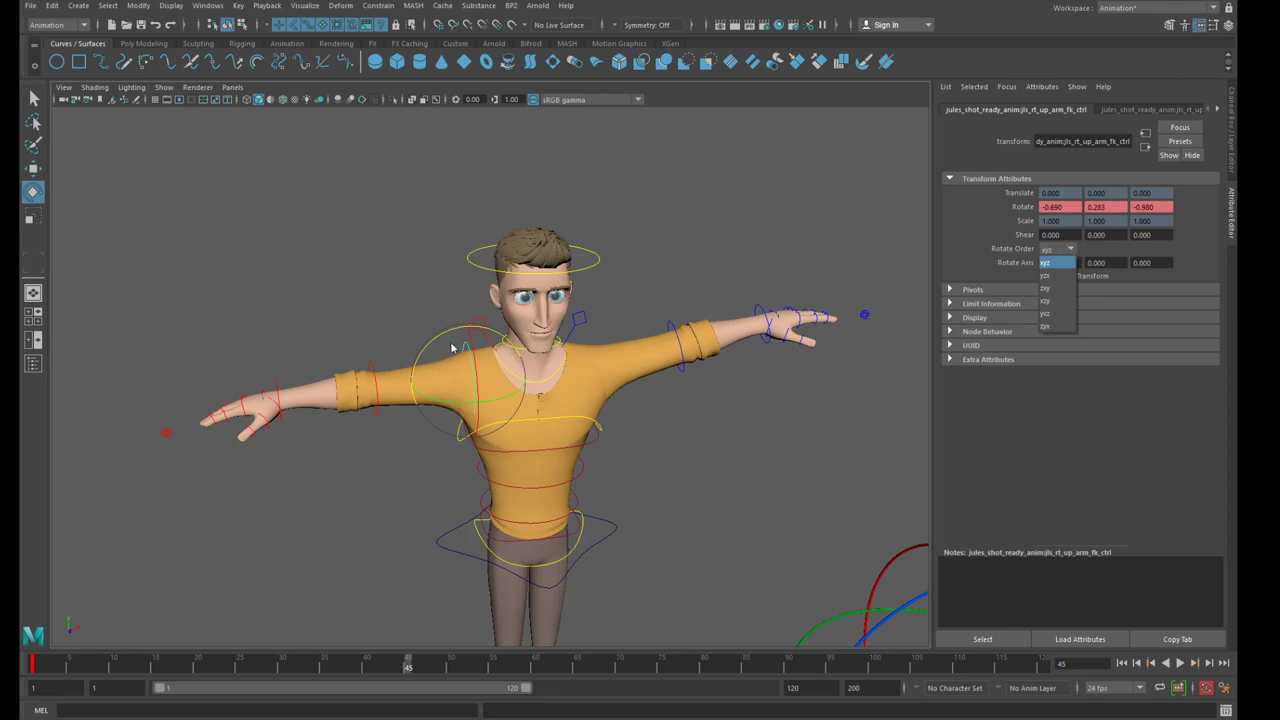
{"action": "left_click", "coordinate": [1045, 275]}
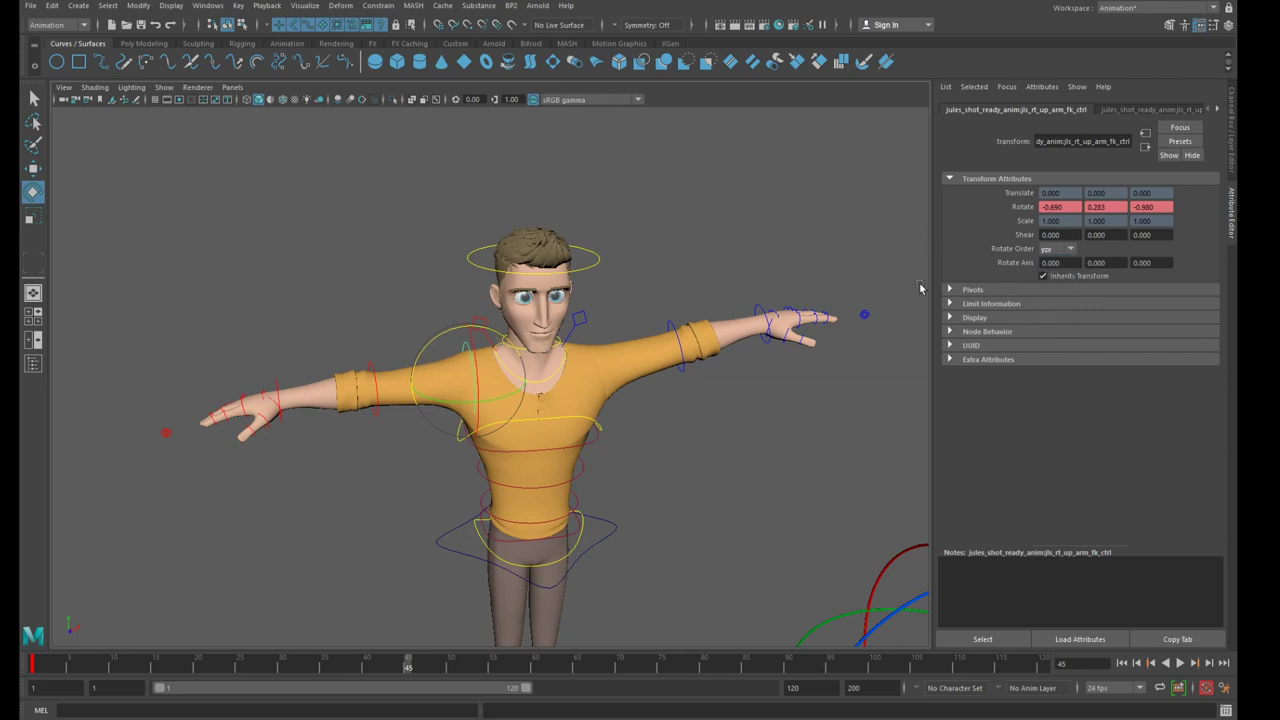
{"action": "left_click_drag", "start_coordinate": [465, 340], "coordinate": [417, 394]}
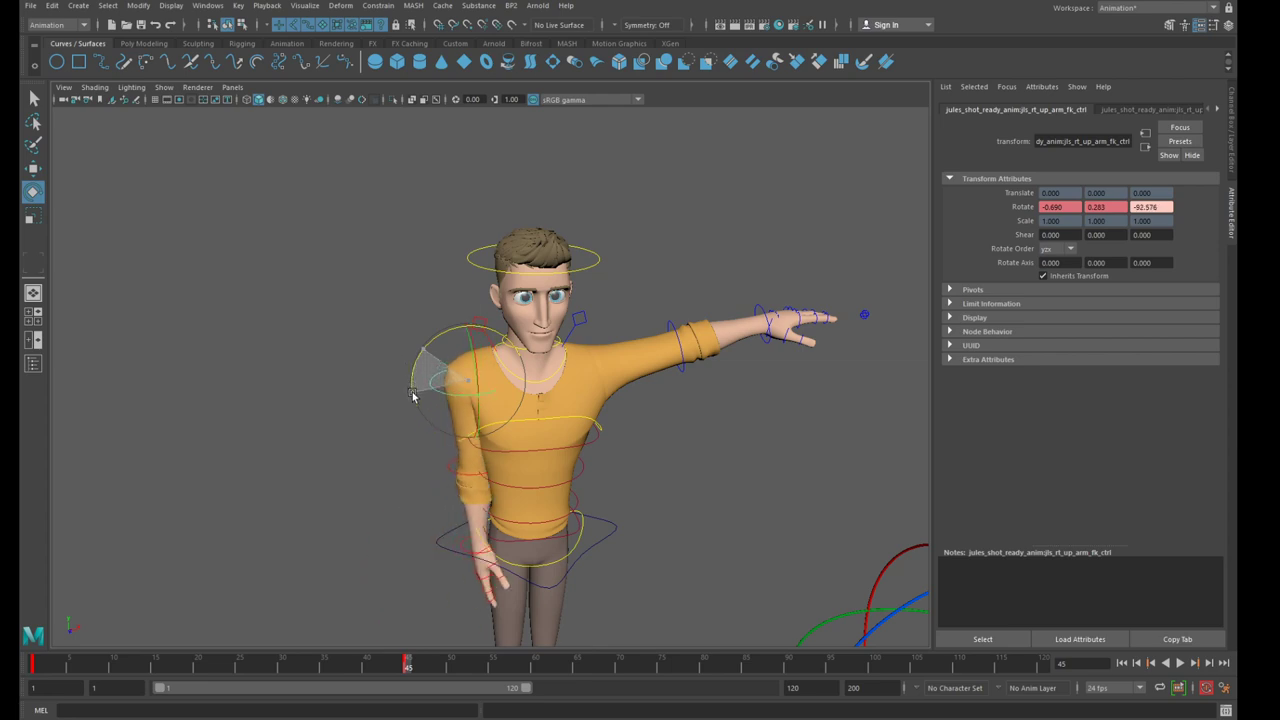
{"action": "key", "text": "s"}
Try rotating the lowered right upper arm around its Y axis under the yzx rotate order and undo it
{"action": "scroll", "coordinate": [497, 380], "scroll_direction": "up", "scroll_amount": 4}
{"action": "mouse_move", "coordinate": [497, 382]}
{"action": "left_mouse_down", "text": "alt"}
{"action": "mouse_move", "coordinate": [511, 408]}
{"action": "mouse_move", "coordinate": [563, 414]}
{"action": "mouse_move", "coordinate": [499, 384]}
{"action": "left_mouse_up", "text": "alt"}
{"action": "left_click_drag", "start_coordinate": [497, 441], "coordinate": [534, 429], "text": "alt"}
{"action": "scroll", "coordinate": [534, 429], "scroll_direction": "up", "scroll_amount": 2}
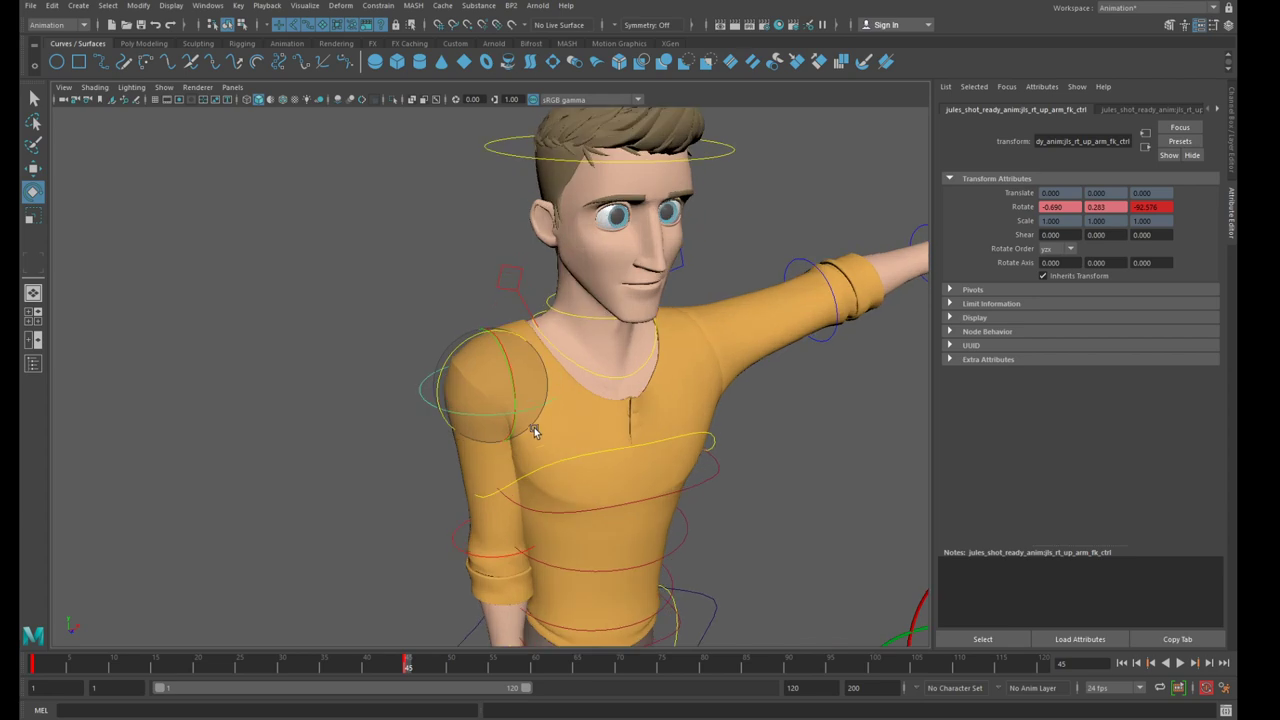
{"action": "mouse_move", "coordinate": [512, 380]}
{"action": "left_mouse_down"}
{"action": "mouse_move", "coordinate": [517, 414]}
{"action": "mouse_move", "coordinate": [508, 361]}
{"action": "left_mouse_up"}
{"action": "key", "text": "ctrl+z"}
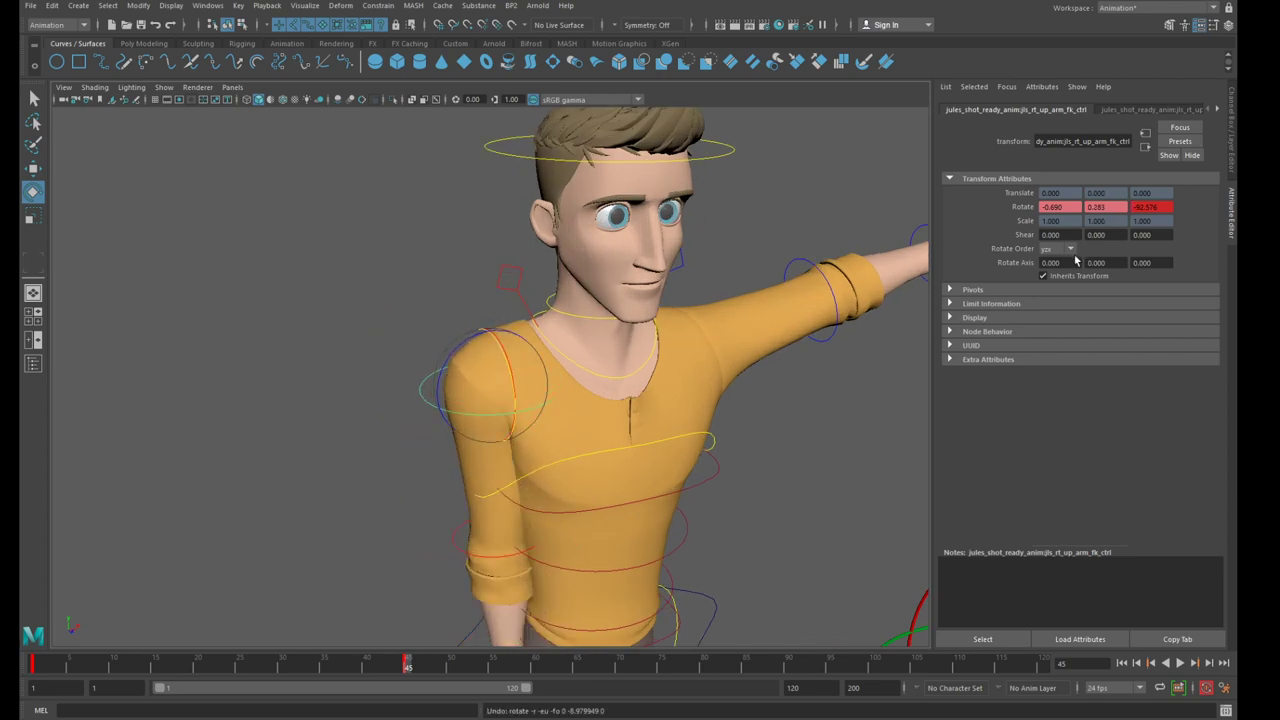
Change the right upper arm control's rotate order to yxz and try rotating the lowered arm, undoing the test
{"action": "left_click", "coordinate": [1068, 249]}
{"action": "left_click", "coordinate": [1051, 315]}
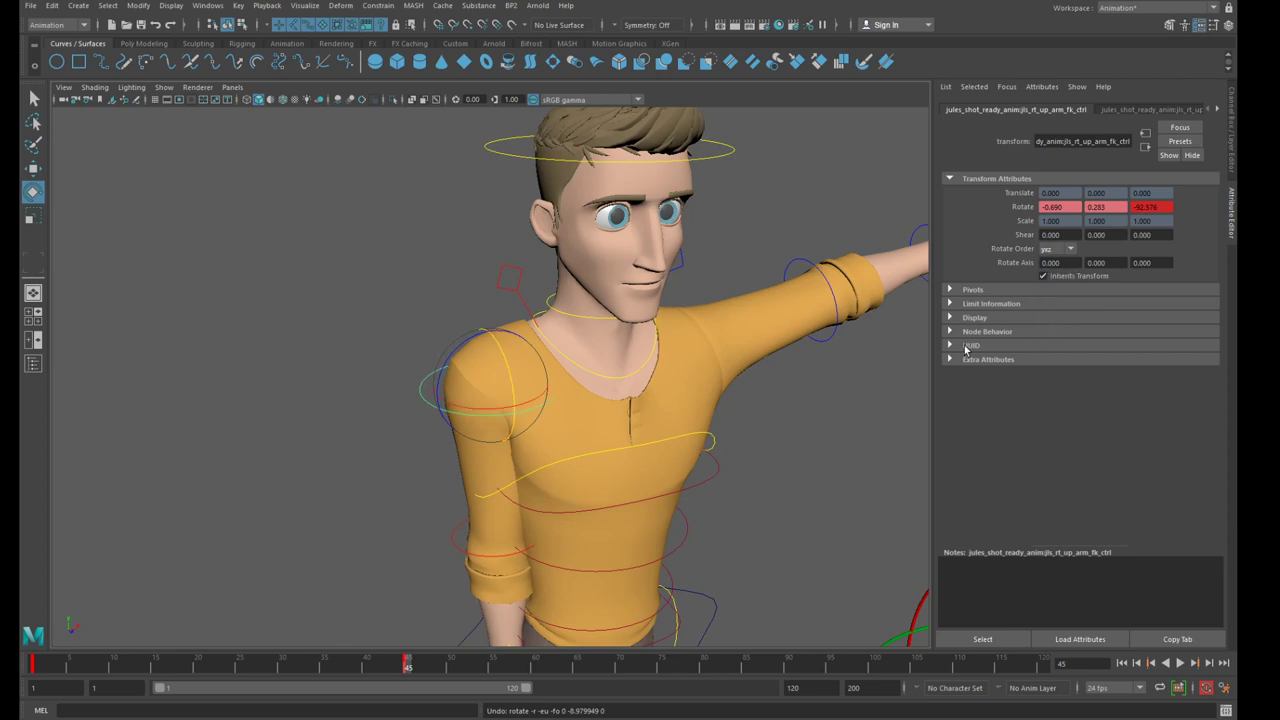
{"action": "left_click_drag", "start_coordinate": [455, 355], "coordinate": [503, 341]}
{"action": "left_click", "coordinate": [396, 374]}
{"action": "left_click", "coordinate": [440, 400]}
{"action": "key", "text": "ctrl+z"}
{"action": "key", "text": "ctrl+z"}
{"action": "key", "text": "ctrl+z"}
{"action": "scroll", "coordinate": [640, 420], "scroll_direction": "down", "scroll_amount": 6}
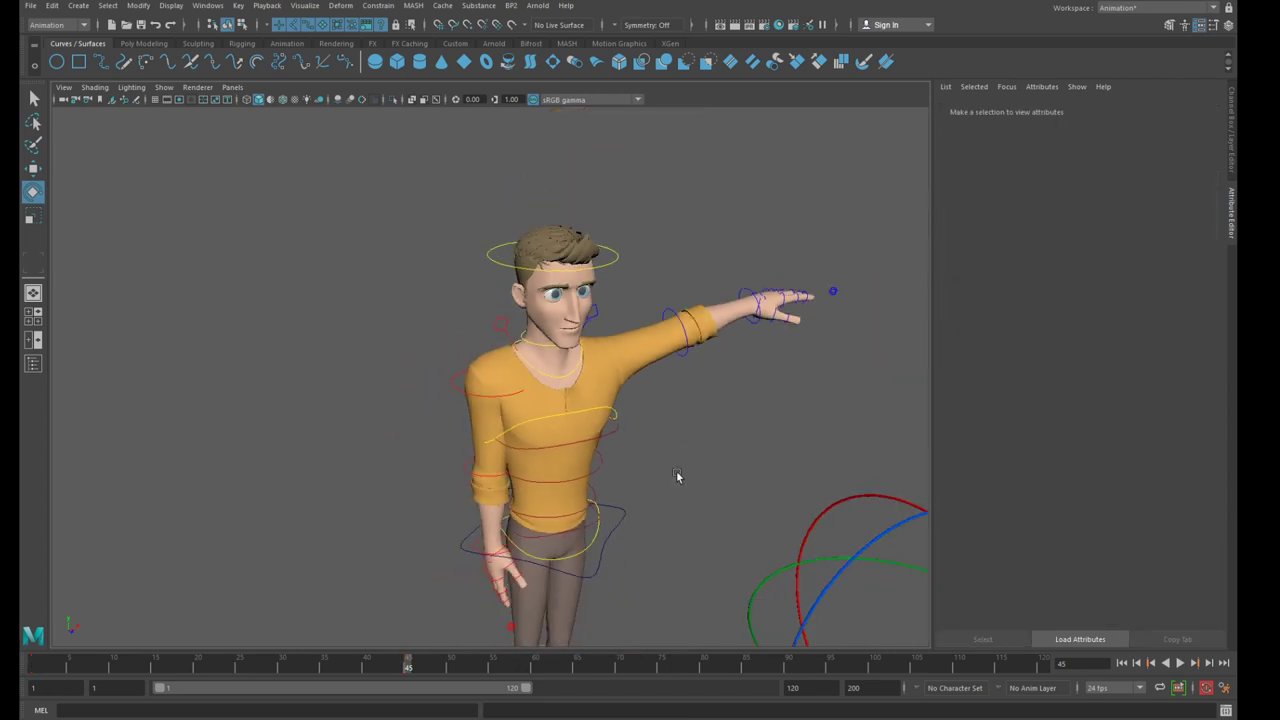
Select the character's COG control at the hips and rotate it around Y to about 83°
{"action": "left_click_drag", "start_coordinate": [696, 474], "coordinate": [652, 405]}
{"action": "middle_click_drag", "start_coordinate": [738, 463], "coordinate": [699, 364], "text": "alt"}
{"action": "scroll", "coordinate": [690, 375], "scroll_direction": "up", "scroll_amount": 4}
{"action": "left_click_drag", "start_coordinate": [618, 406], "coordinate": [654, 463]}
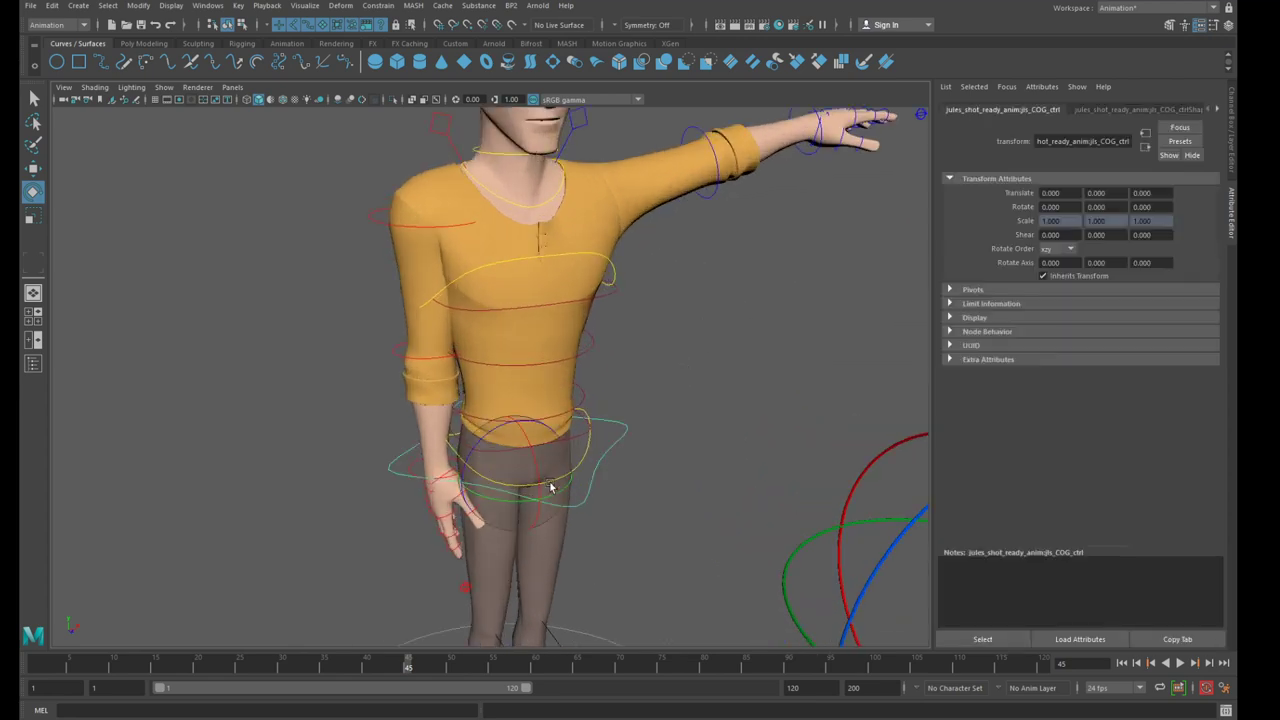
{"action": "left_click_drag", "start_coordinate": [520, 502], "coordinate": [561, 363]}
{"action": "key", "text": "ctrl+z"}
{"action": "left_click_drag", "start_coordinate": [517, 426], "coordinate": [491, 451], "text": "alt"}
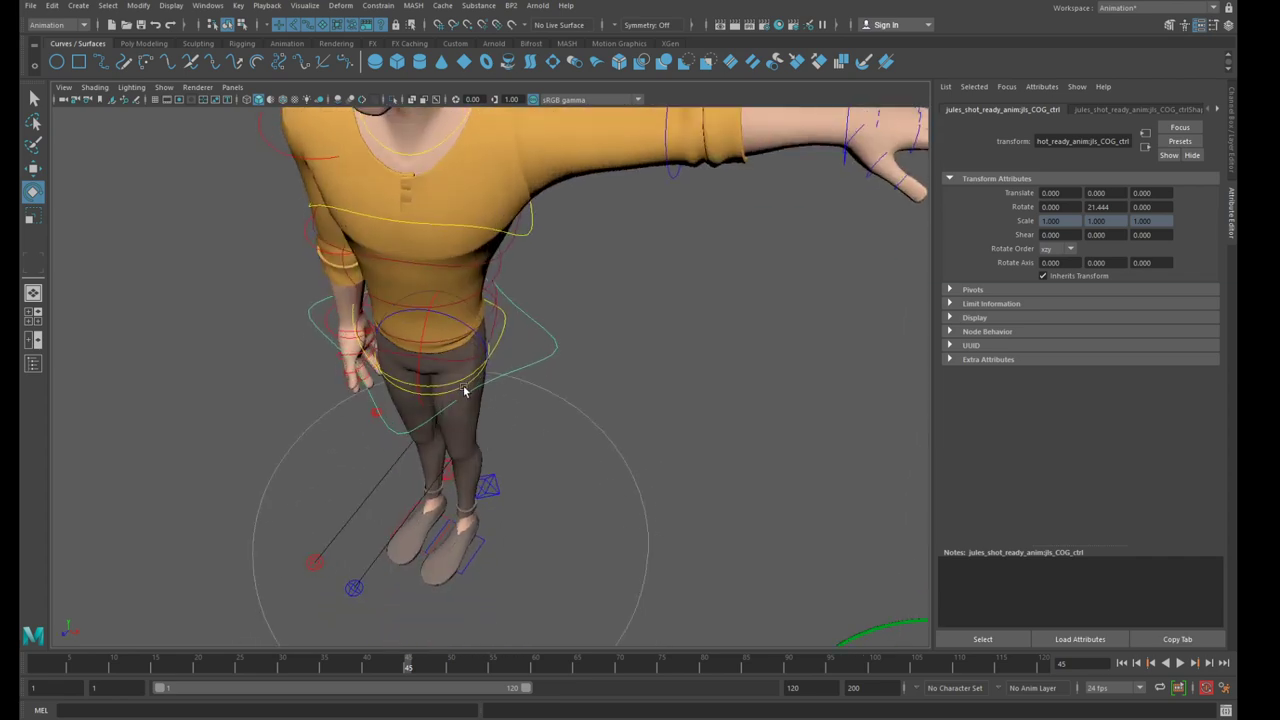
{"action": "left_click_drag", "start_coordinate": [443, 390], "coordinate": [496, 366]}
{"action": "left_click_drag", "start_coordinate": [492, 400], "coordinate": [454, 366], "text": "alt"}
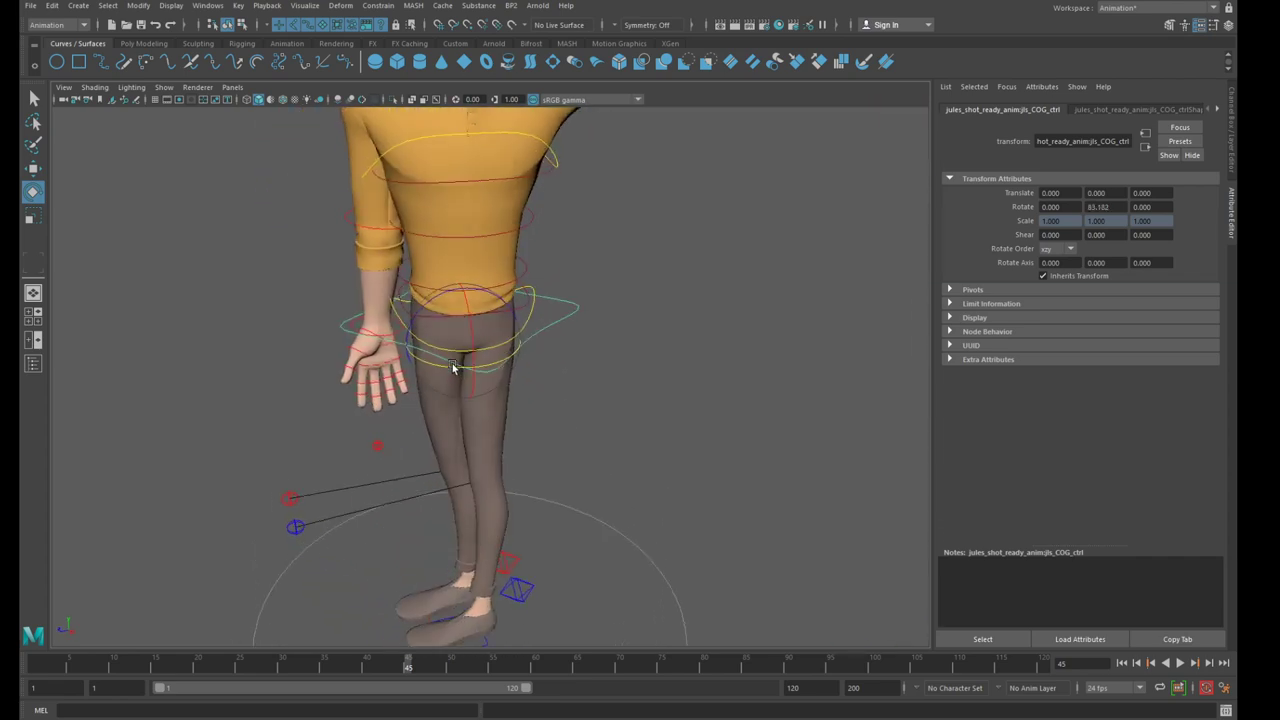
{"action": "right_click_drag", "start_coordinate": [454, 366], "coordinate": [473, 351], "text": "alt"}
{"action": "left_click_drag", "start_coordinate": [491, 358], "coordinate": [542, 370]}
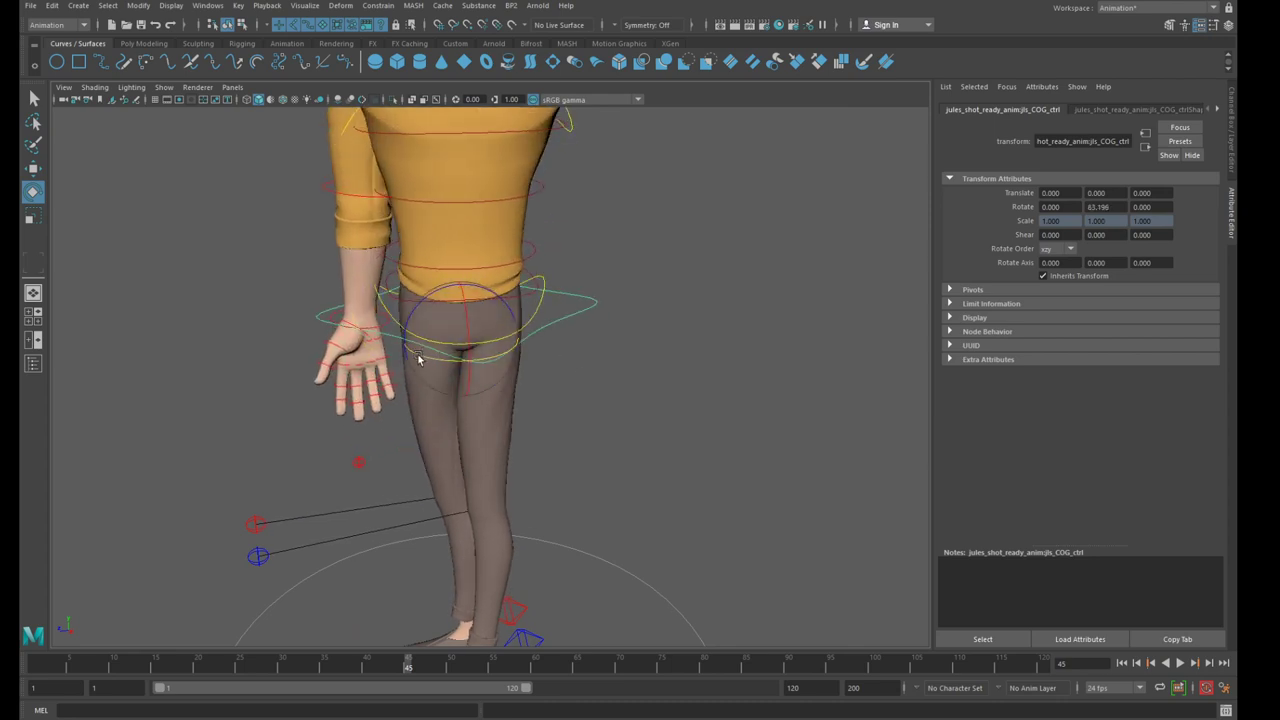
Try the yzx rotate order on the COG control, set it to xyz, and rotate the control around Y to about 93°
{"action": "left_click", "coordinate": [1051, 251]}
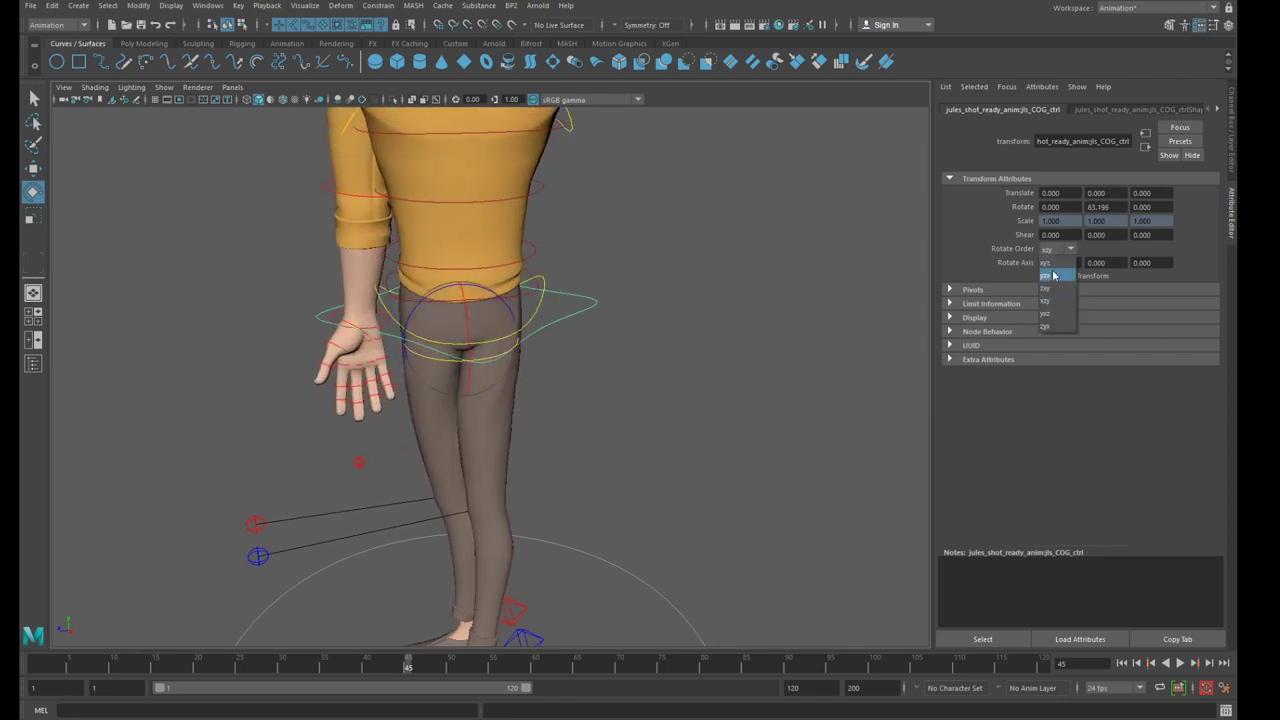
{"action": "left_click", "coordinate": [1052, 275]}
{"action": "left_click", "coordinate": [1066, 249]}
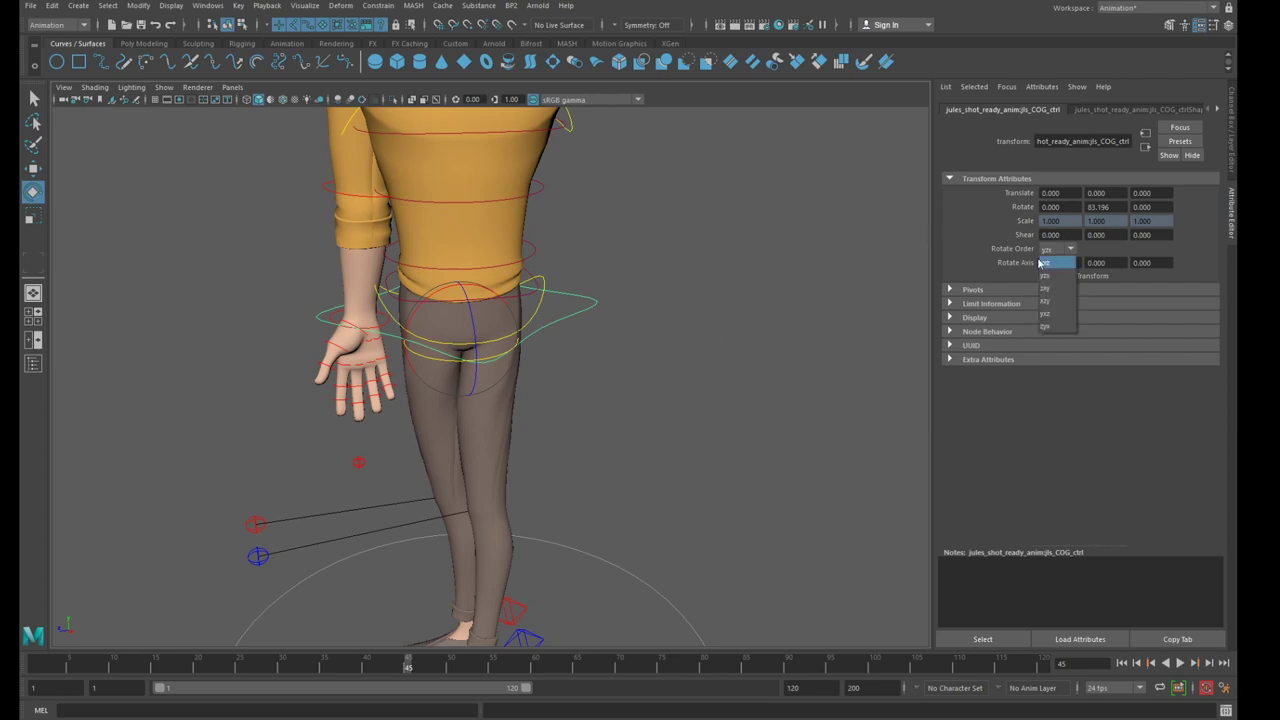
{"action": "left_click", "coordinate": [1050, 259]}
{"action": "left_click_drag", "start_coordinate": [508, 360], "coordinate": [466, 360]}
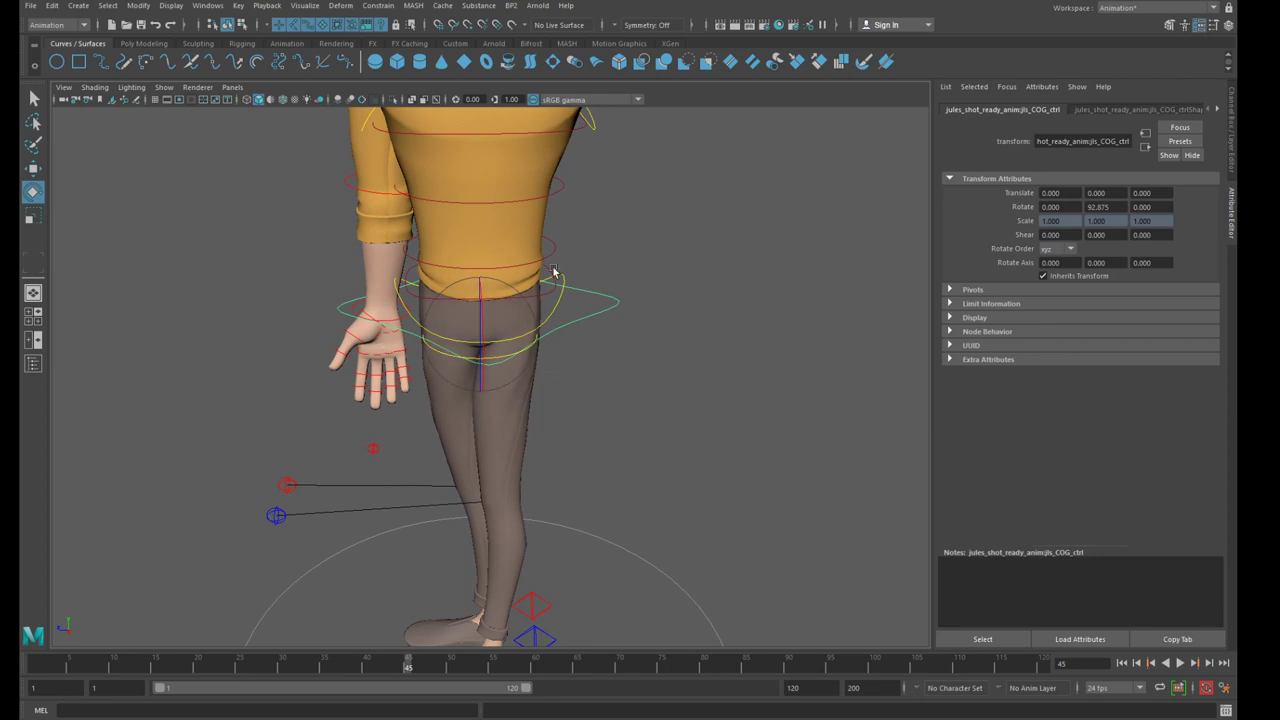
Rotate the COG control around Y to about 2.6° so the character faces nearly forward
{"action": "scroll", "coordinate": [491, 294], "scroll_direction": "down", "scroll_amount": 4}
{"action": "left_click_drag", "start_coordinate": [493, 292], "coordinate": [618, 304], "text": "alt"}
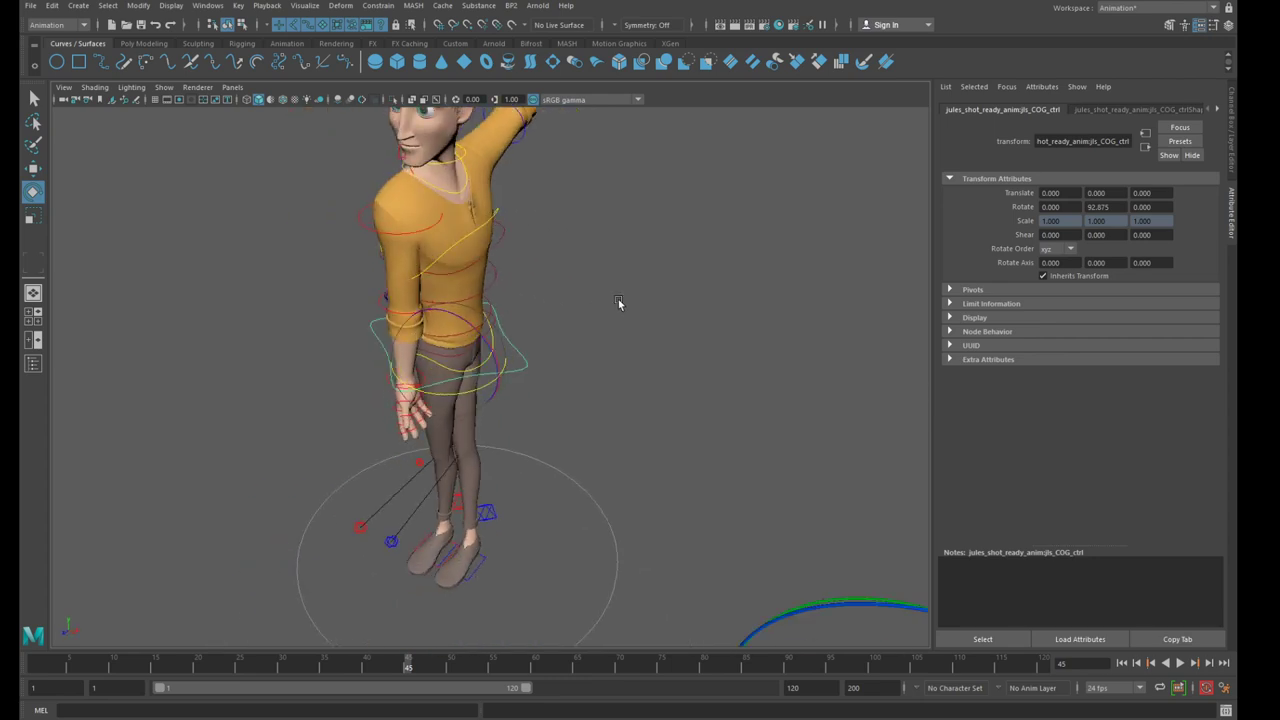
{"action": "scroll", "coordinate": [618, 303], "scroll_direction": "up", "scroll_amount": 2}
{"action": "scroll", "coordinate": [622, 295], "scroll_direction": "down", "scroll_amount": 3}
{"action": "scroll", "coordinate": [530, 335], "scroll_direction": "up", "scroll_amount": 2}
{"action": "left_click_drag", "start_coordinate": [522, 318], "coordinate": [546, 349], "text": "alt"}
{"action": "left_click_drag", "start_coordinate": [441, 395], "coordinate": [475, 390]}
{"action": "left_click_drag", "start_coordinate": [574, 337], "coordinate": [581, 357], "text": "alt"}
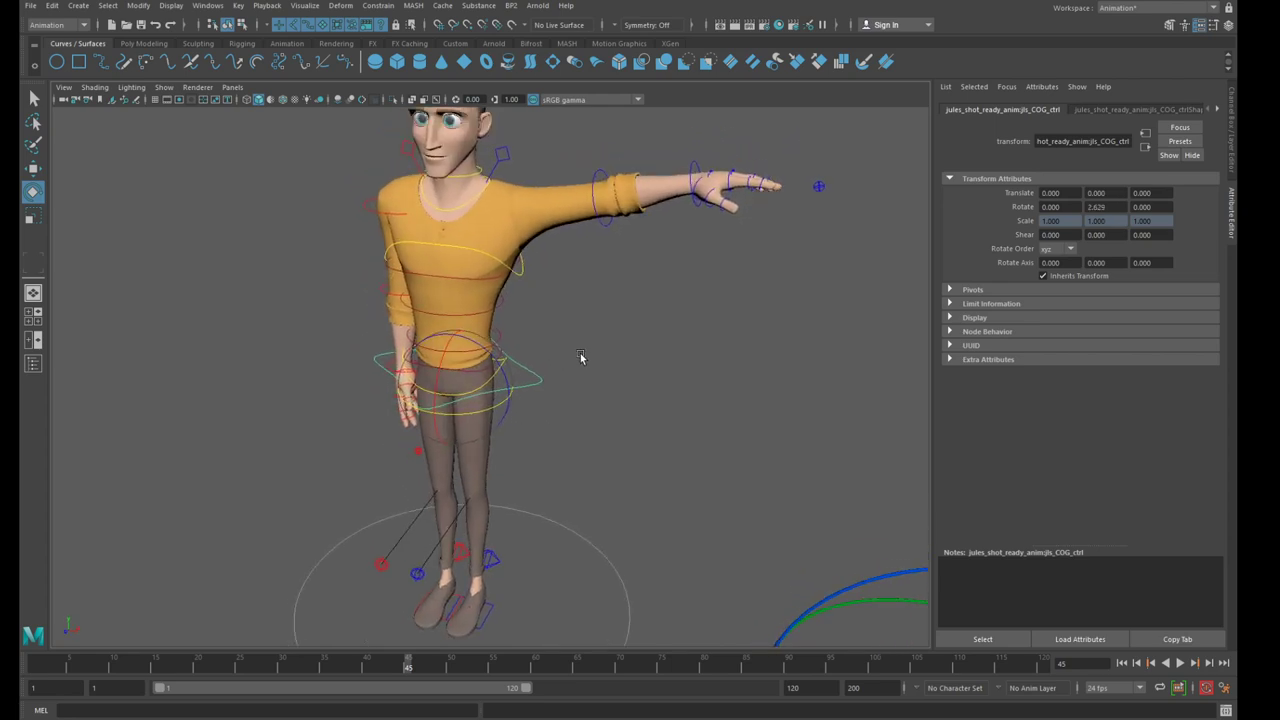
{"action": "middle_click_drag", "start_coordinate": [581, 357], "coordinate": [602, 389], "text": "alt"}
{"action": "scroll", "coordinate": [602, 389], "scroll_direction": "up", "scroll_amount": 2}
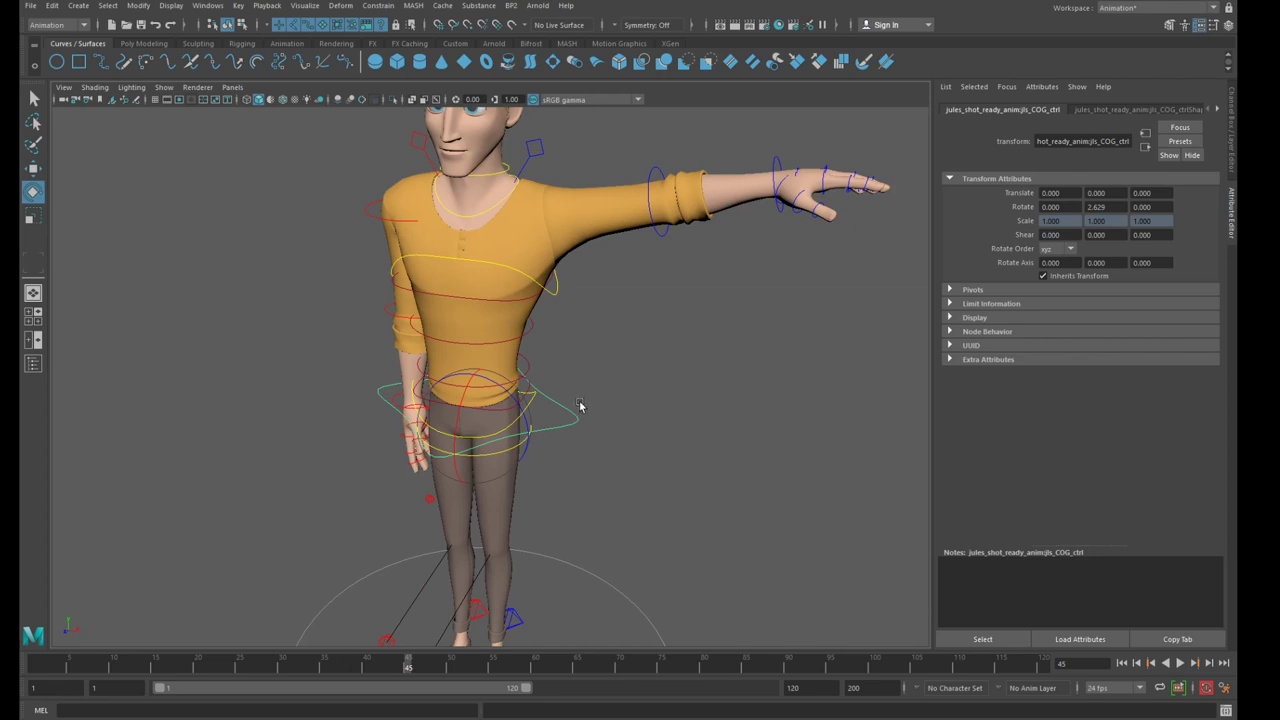
Examine the COG control at the hips and the posed upper body from the front, up close and at a distance
{"action": "key", "text": "ctrl+z"}
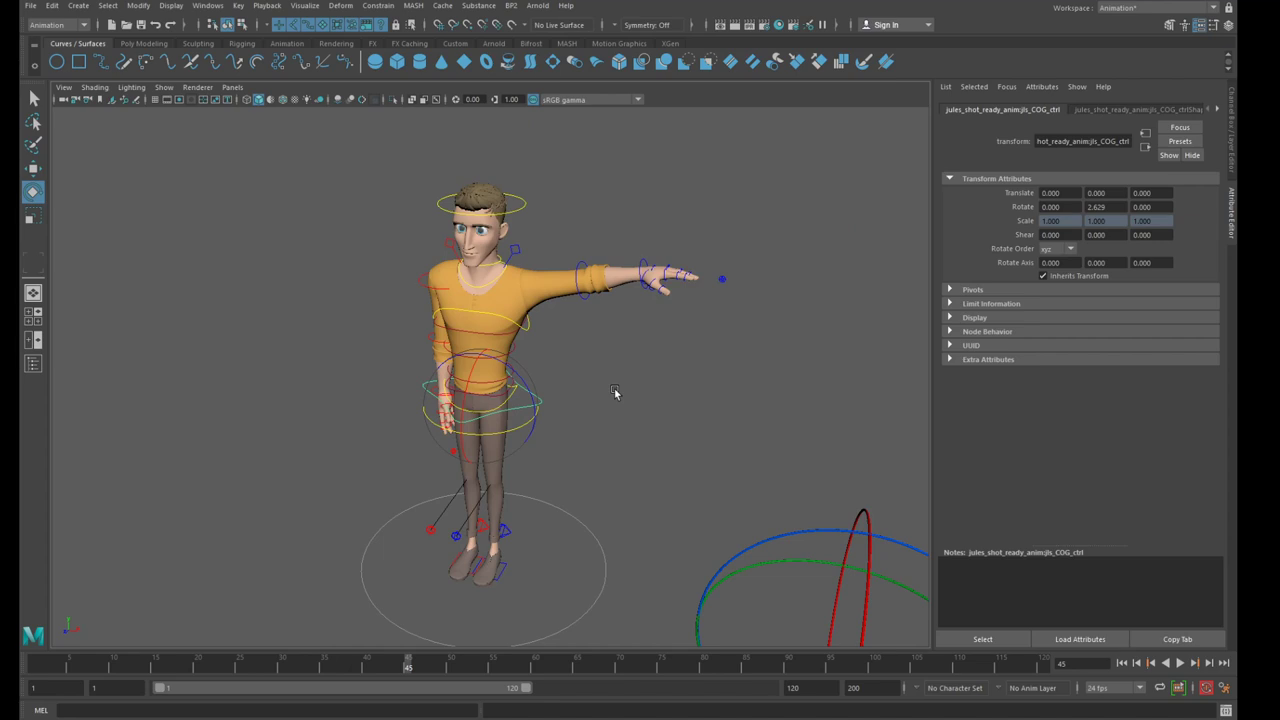
{"action": "key", "text": "["}
{"action": "key", "text": "]"}
{"action": "left_click_drag", "start_coordinate": [573, 391], "coordinate": [590, 400], "text": "alt"}
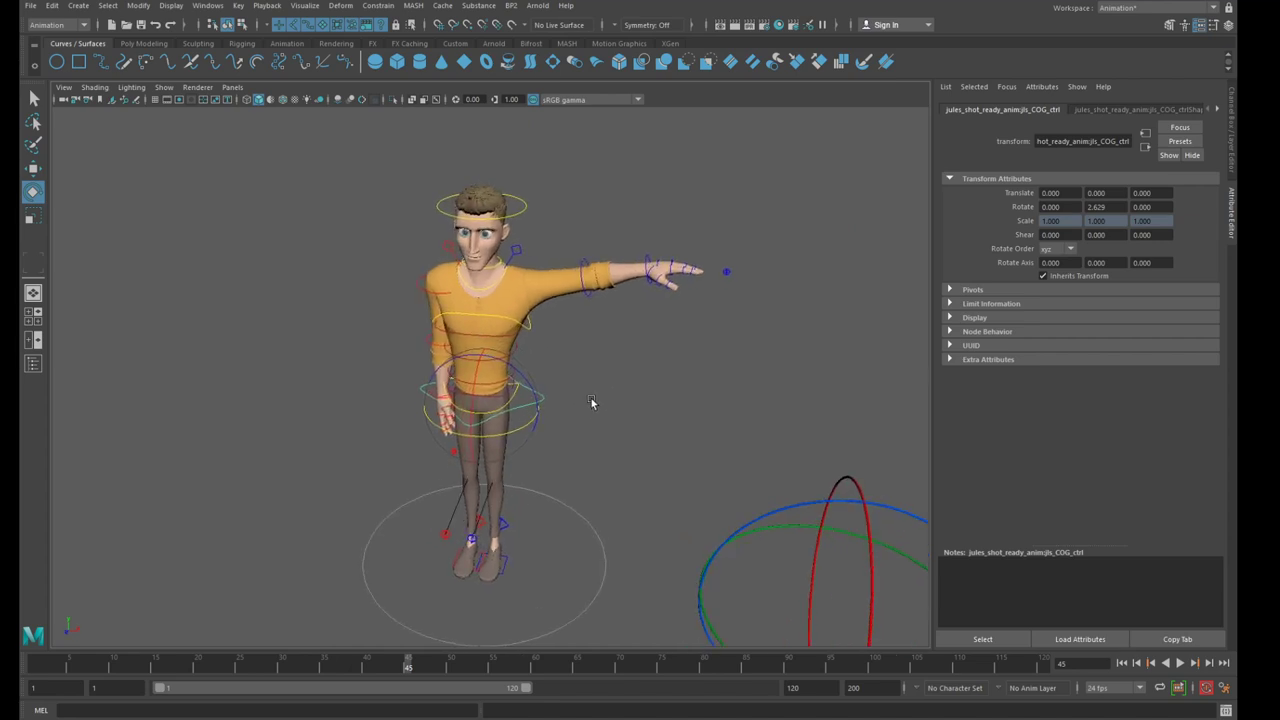
{"action": "middle_click_drag", "start_coordinate": [590, 400], "coordinate": [598, 370], "text": "alt"}
{"action": "scroll", "coordinate": [598, 370], "scroll_direction": "up", "scroll_amount": 3}
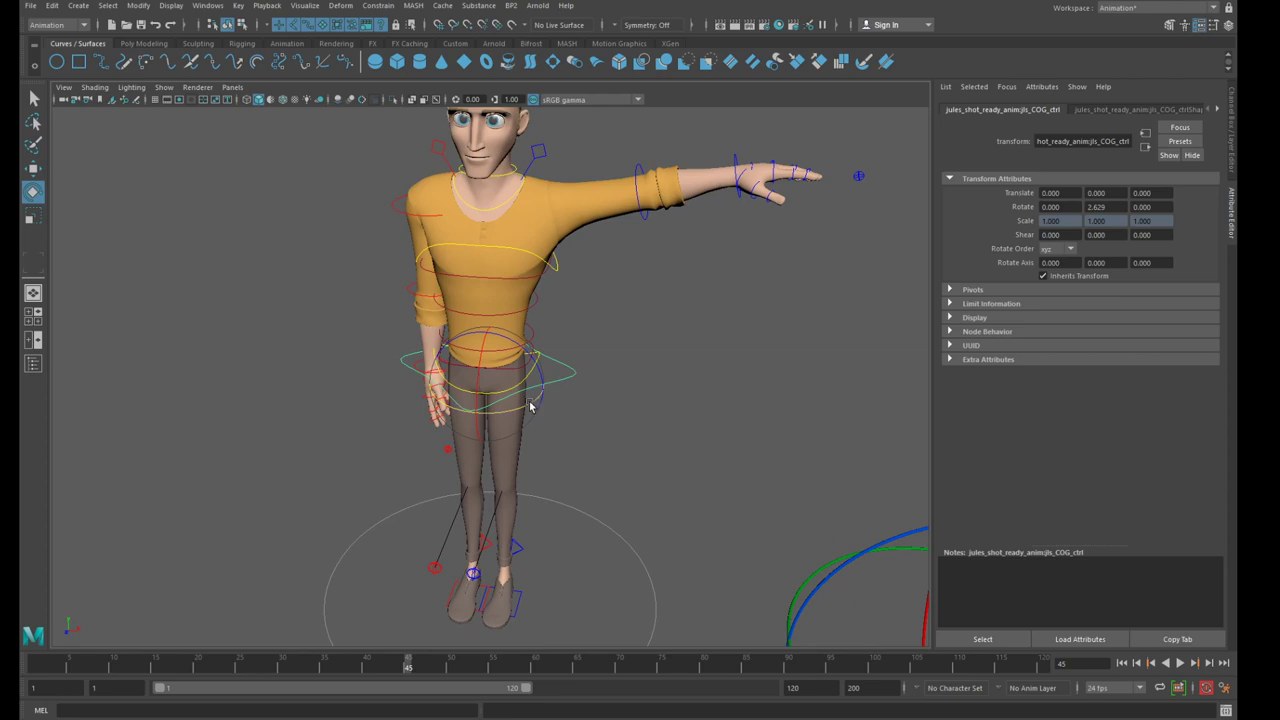
{"action": "scroll", "coordinate": [554, 398], "scroll_direction": "up", "scroll_amount": 5}
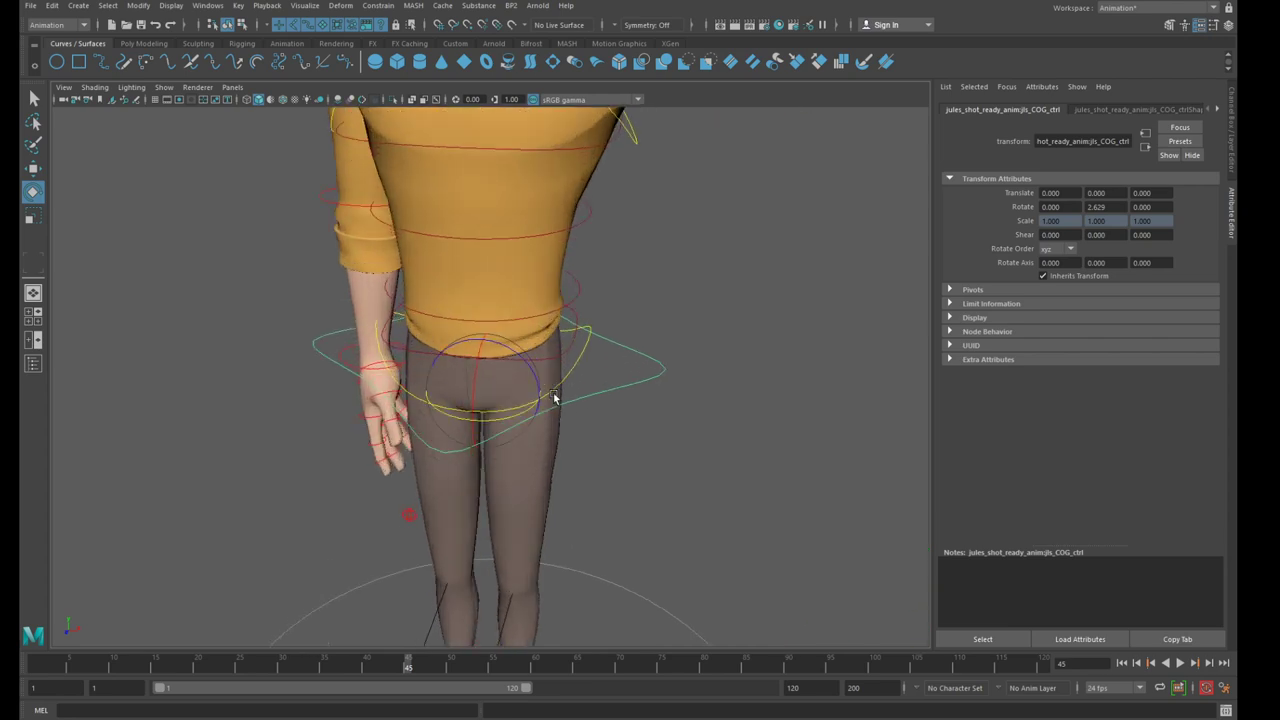
{"action": "scroll", "coordinate": [554, 398], "scroll_direction": "down", "scroll_amount": 5}
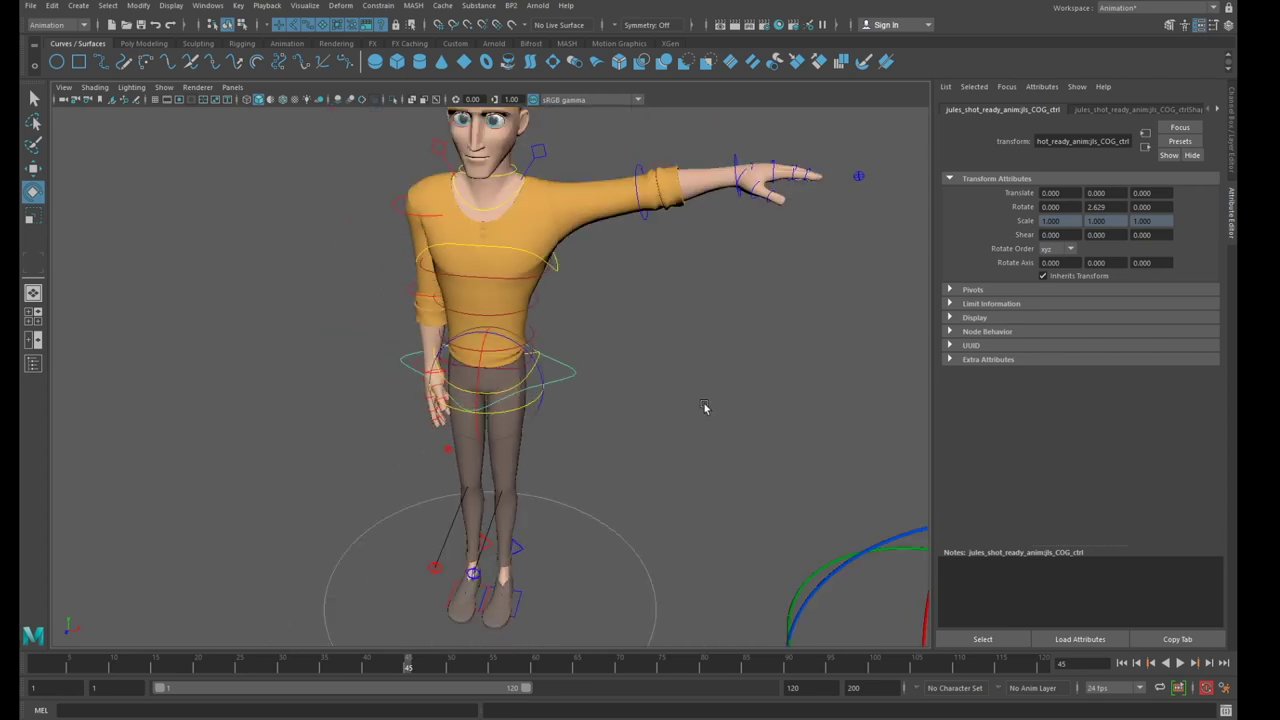
{"action": "left_click_drag", "start_coordinate": [556, 353], "coordinate": [566, 349], "text": "alt"}
{"action": "middle_click_drag", "start_coordinate": [570, 335], "coordinate": [582, 388], "text": "alt"}
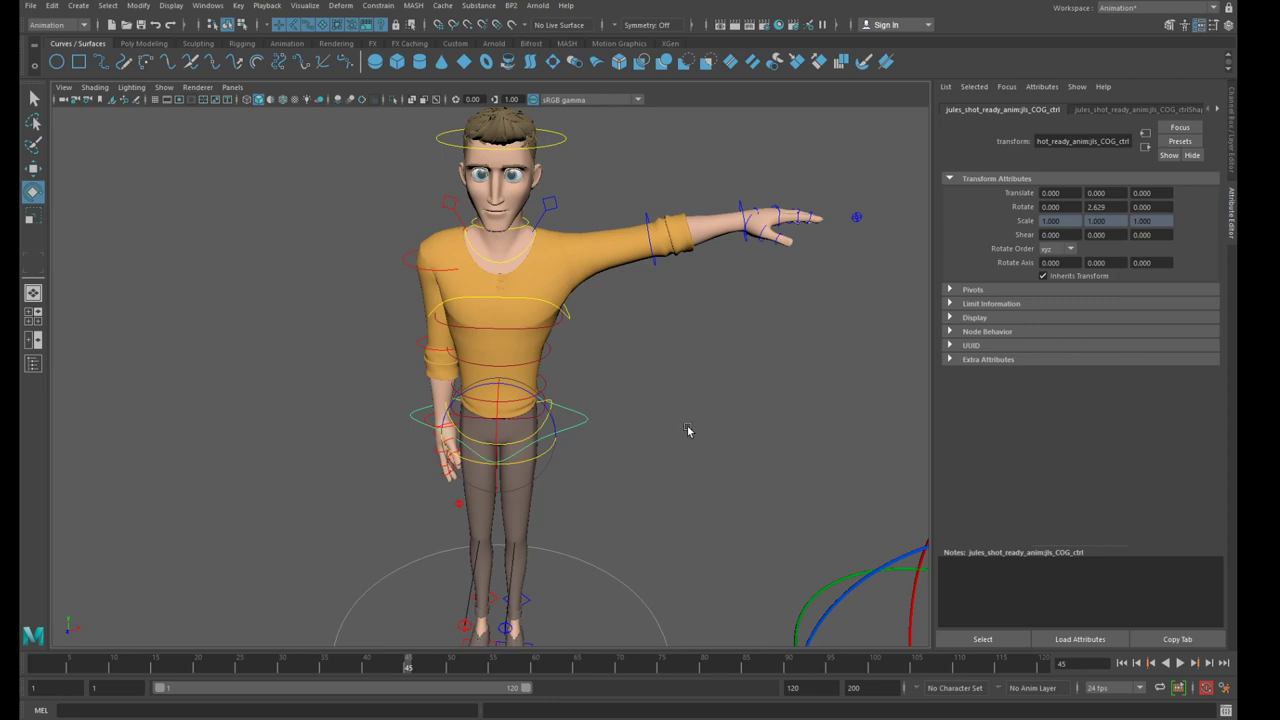
{"action": "left_click_drag", "start_coordinate": [687, 430], "coordinate": [640, 428], "text": "alt"}
{"action": "right_click_drag", "start_coordinate": [640, 428], "coordinate": [653, 413], "text": "alt"}
{"action": "middle_click_drag", "start_coordinate": [653, 413], "coordinate": [693, 480], "text": "alt"}
{"action": "left_click_drag", "start_coordinate": [693, 480], "coordinate": [671, 468], "text": "alt"}
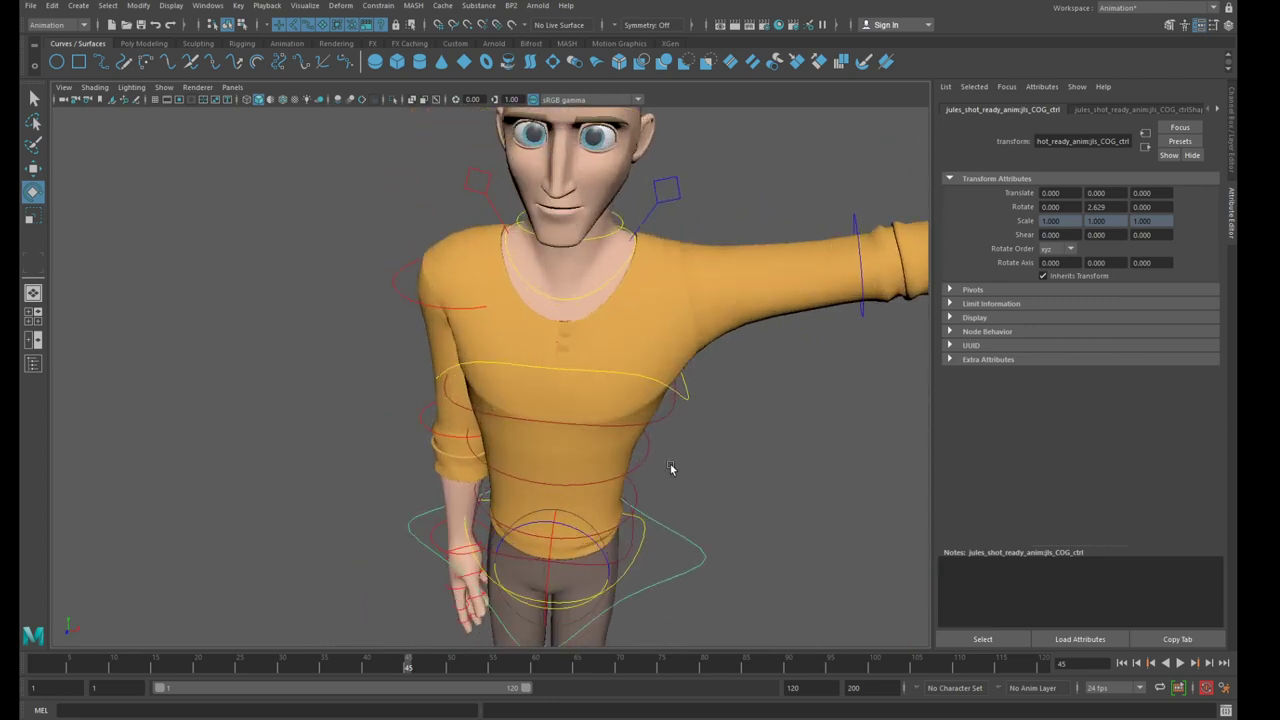
Go to frame 1, check the right upper arm control's attributes, and clear the selection
{"action": "left_click_drag", "start_coordinate": [375, 649], "coordinate": [36, 662]}
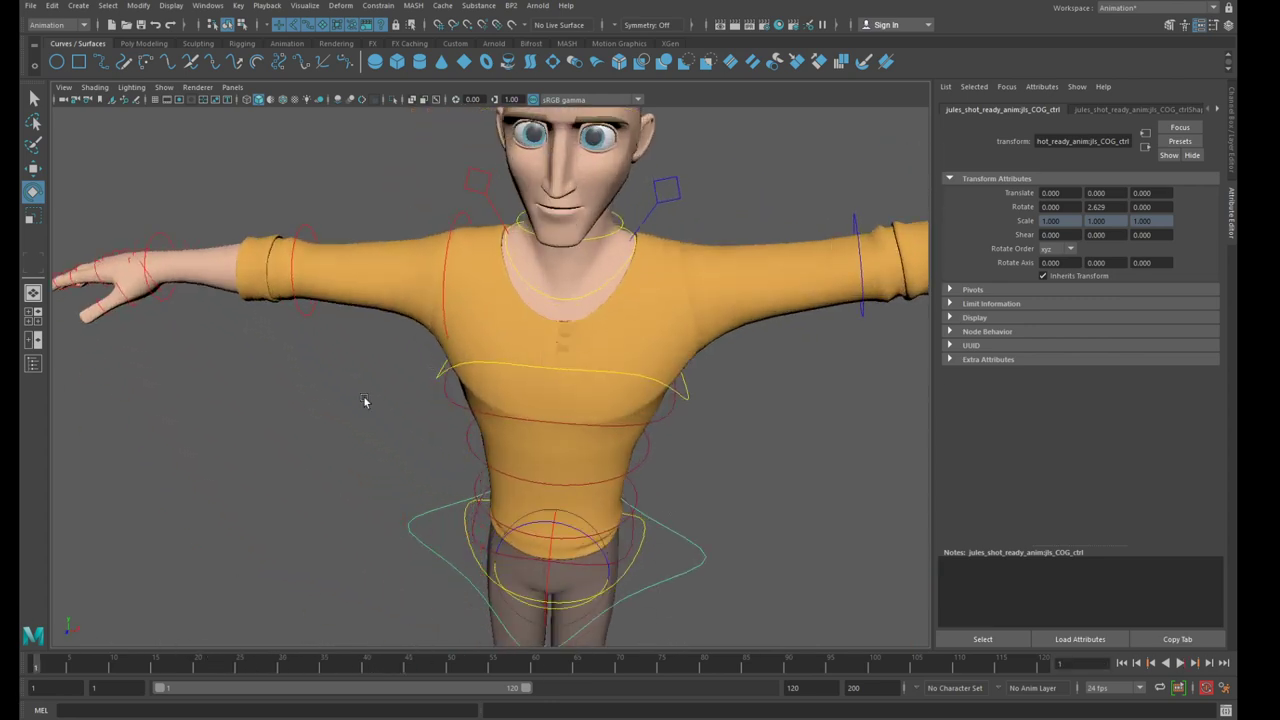
{"action": "left_click", "coordinate": [453, 222]}
{"action": "right_click_drag", "start_coordinate": [778, 511], "coordinate": [757, 532], "text": "alt"}
{"action": "middle_click_drag", "start_coordinate": [757, 532], "coordinate": [717, 437], "text": "alt"}
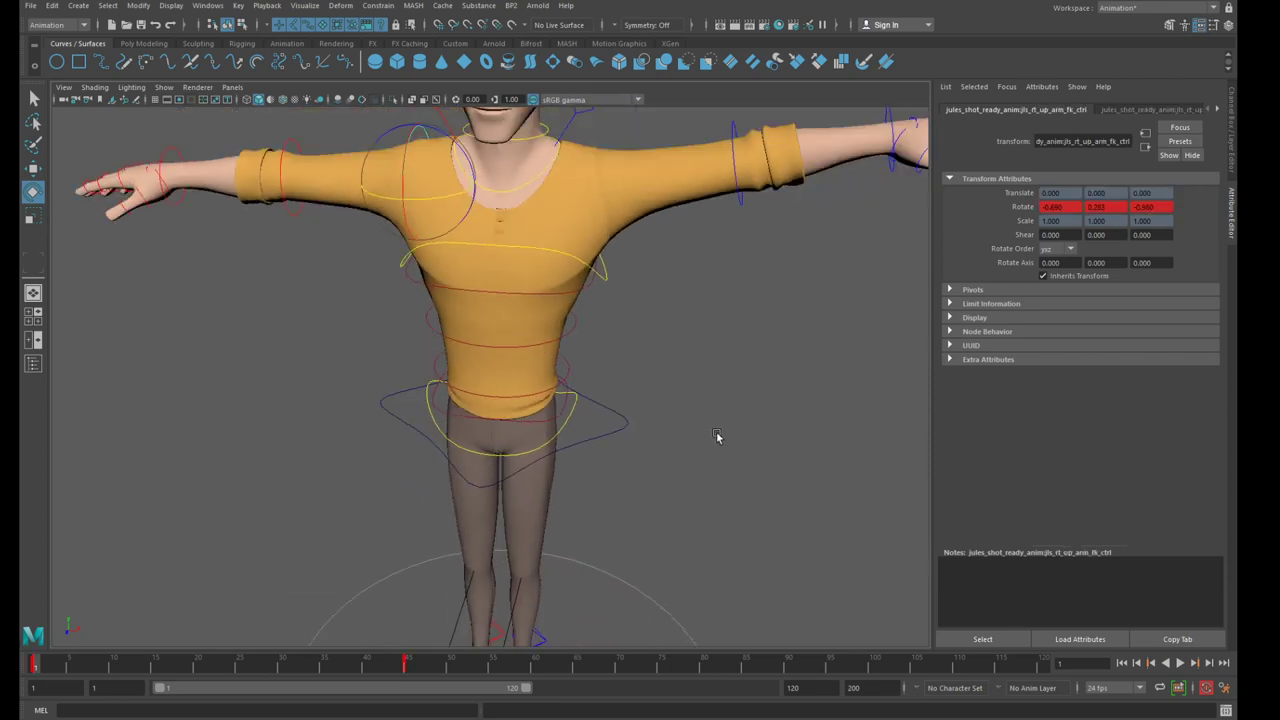
{"action": "left_click", "coordinate": [732, 500]}
{"action": "right_click_drag", "start_coordinate": [732, 500], "coordinate": [716, 405], "text": "alt"}
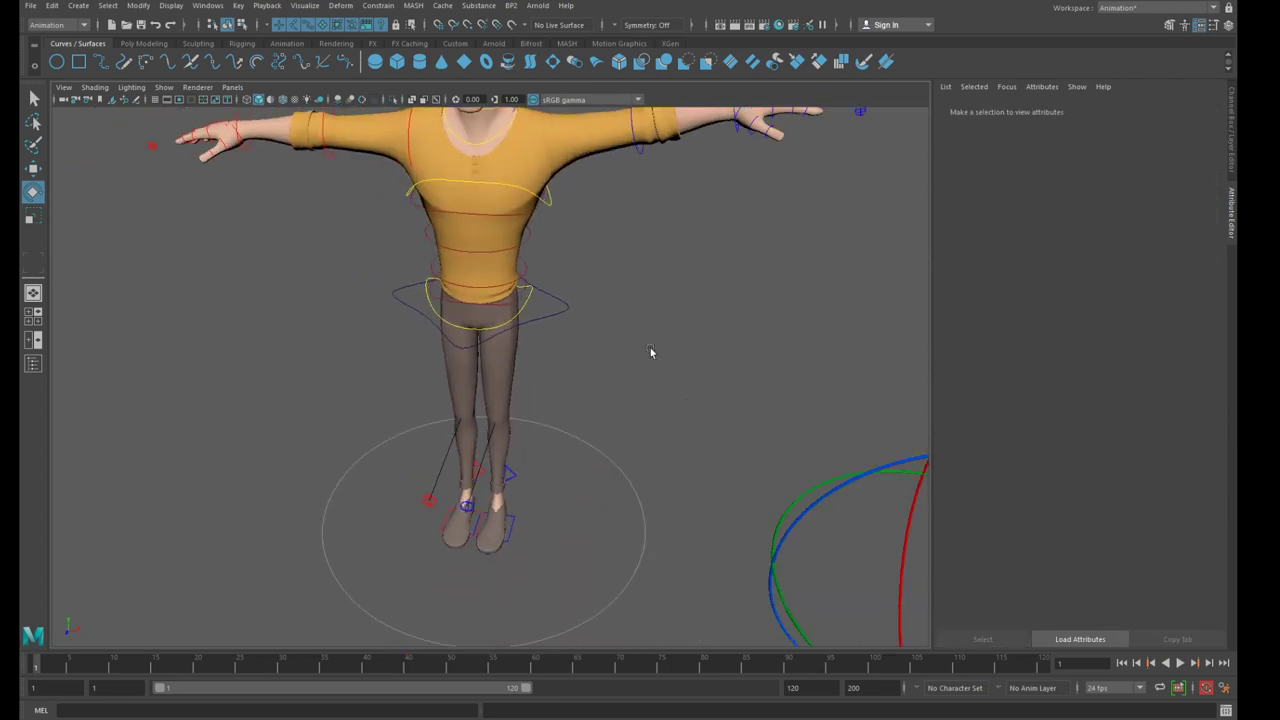
{"action": "right_click_drag", "start_coordinate": [650, 352], "coordinate": [601, 376], "text": "alt"}
Create a NURBS circle at the origin with a radius of about 32.474 and 3 sections
{"action": "left_click", "coordinate": [57, 62]}
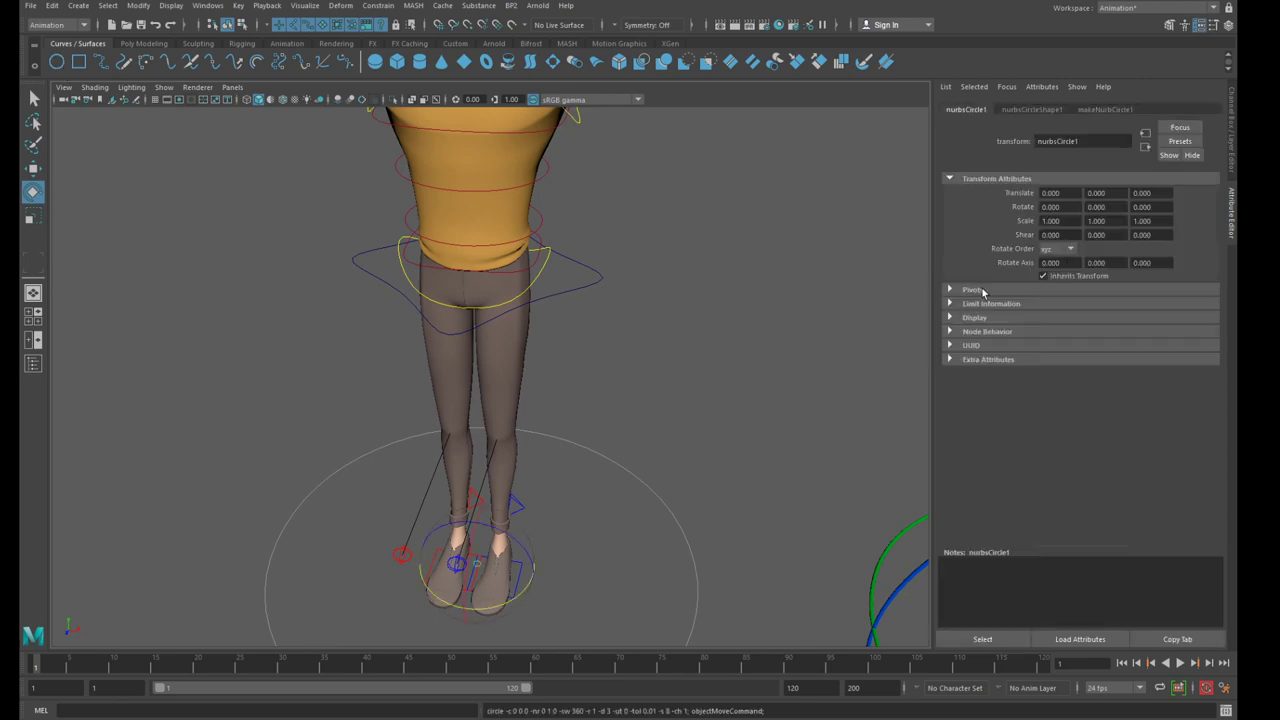
{"action": "left_click", "coordinate": [1033, 110]}
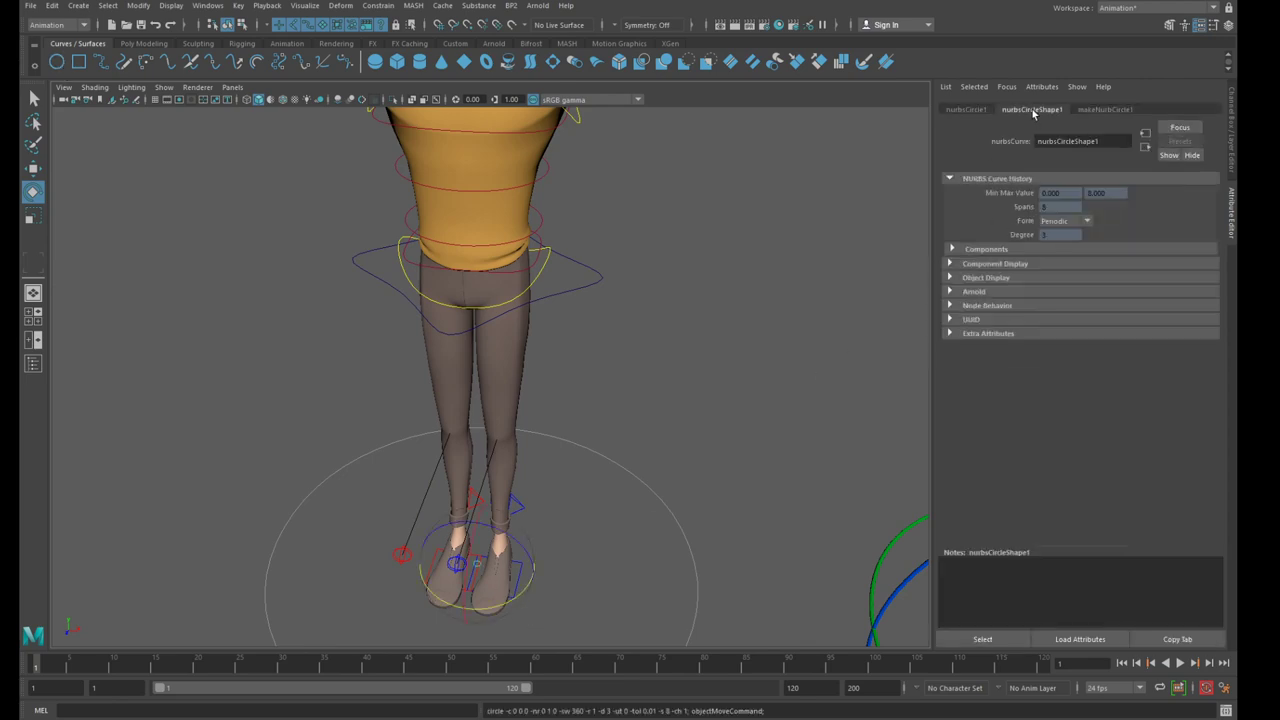
{"action": "left_click", "coordinate": [1102, 110]}
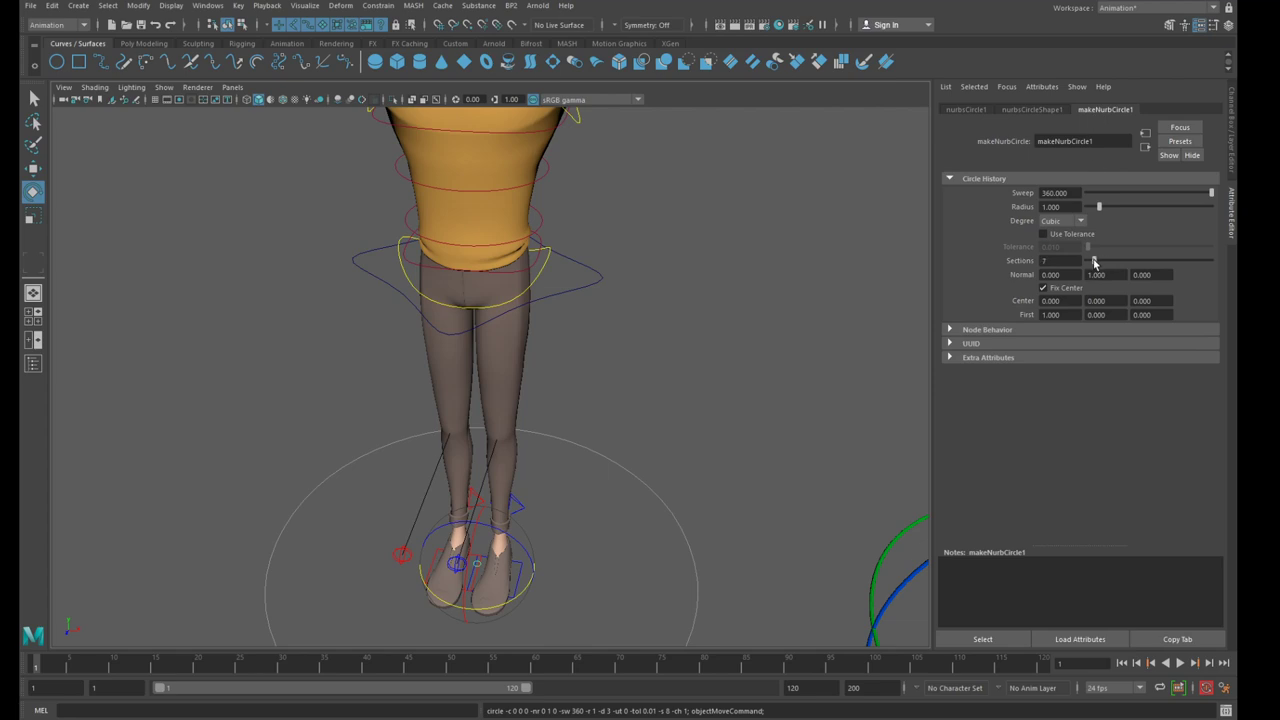
{"action": "left_click_drag", "start_coordinate": [1100, 206], "coordinate": [1121, 214]}
{"action": "key", "text": "Return"}
{"action": "type", "text": "50"}
{"action": "key", "text": "Return"}
{"action": "left_click_drag", "start_coordinate": [1137, 217], "coordinate": [1126, 221]}
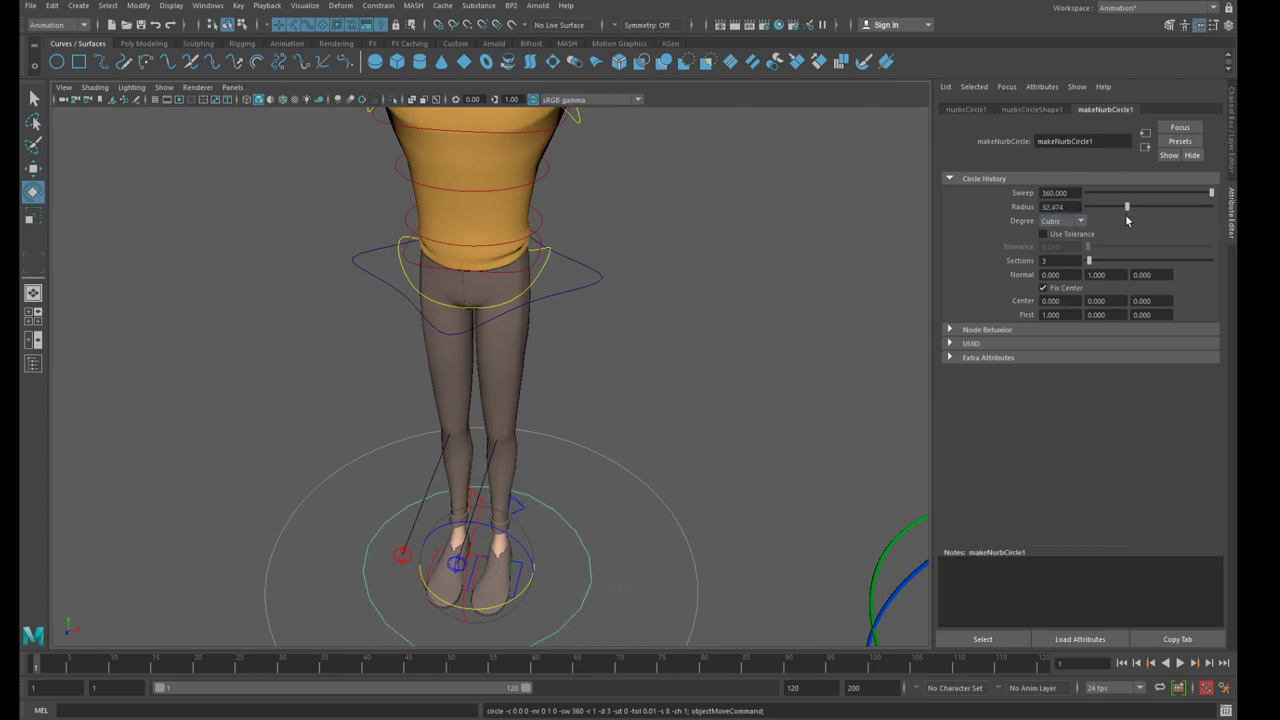
Move the new circle straight up to hip height so it surrounds the COG control, and deselect it
{"action": "key", "text": "w"}
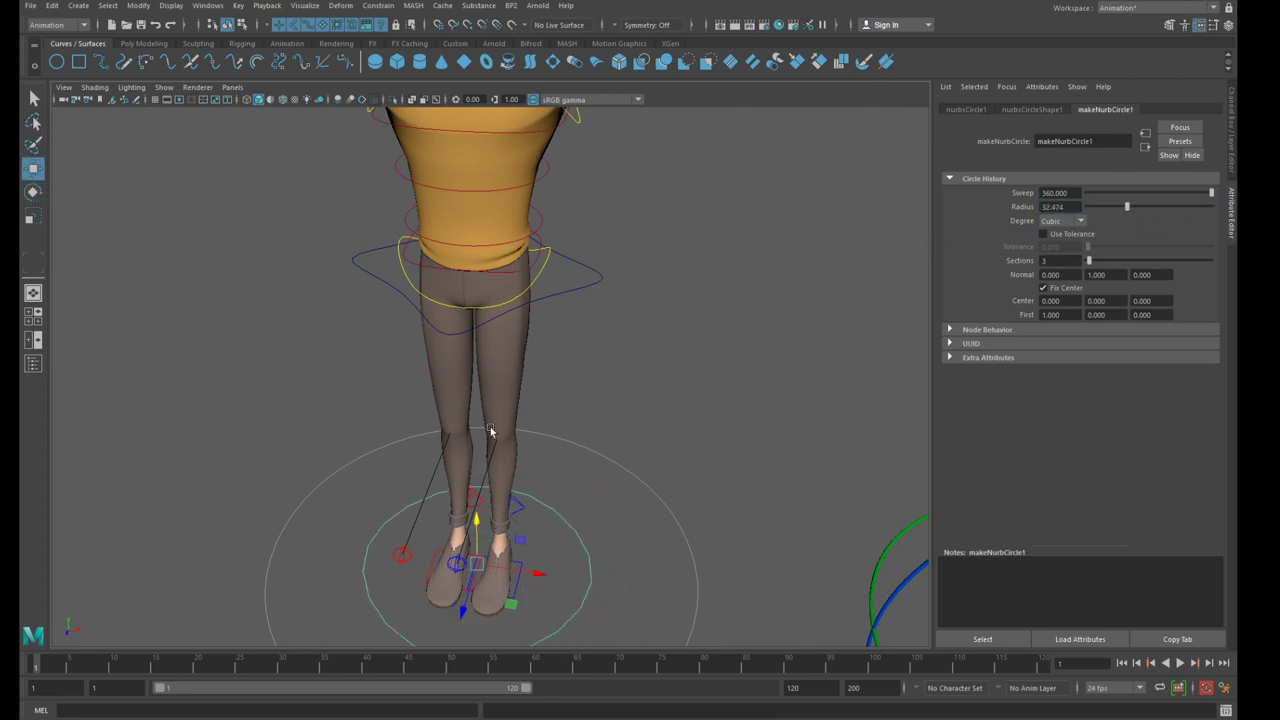
{"action": "left_click_drag", "start_coordinate": [476, 527], "coordinate": [477, 207]}
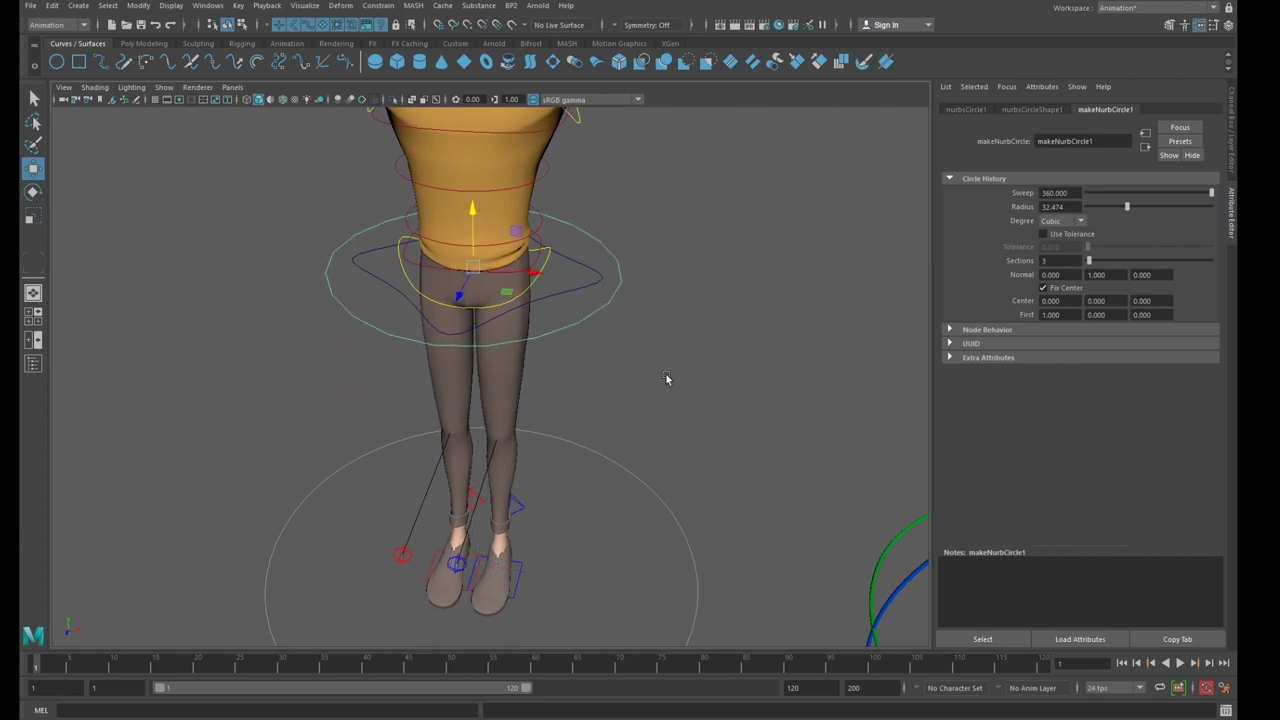
{"action": "scroll", "coordinate": [595, 394], "scroll_direction": "up", "scroll_amount": 3}
{"action": "left_click_drag", "start_coordinate": [669, 380], "coordinate": [584, 315], "text": "alt"}
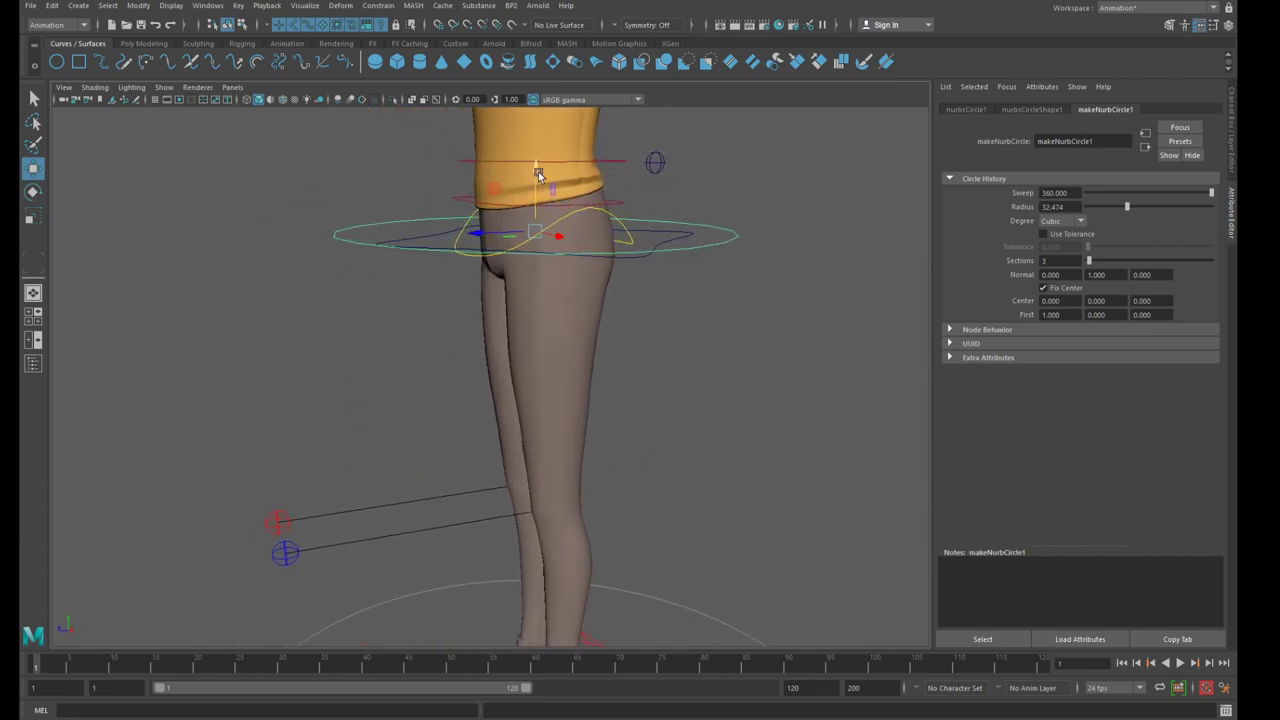
{"action": "left_click_drag", "start_coordinate": [538, 171], "coordinate": [637, 348], "text": "alt"}
{"action": "scroll", "coordinate": [637, 375], "scroll_direction": "up", "scroll_amount": 2}
{"action": "scroll", "coordinate": [637, 375], "scroll_direction": "down", "scroll_amount": 3}
{"action": "middle_click_drag", "start_coordinate": [637, 348], "coordinate": [640, 394], "text": "alt"}
{"action": "left_click", "coordinate": [726, 349]}
{"action": "left_click_drag", "start_coordinate": [738, 376], "coordinate": [745, 390], "text": "alt"}
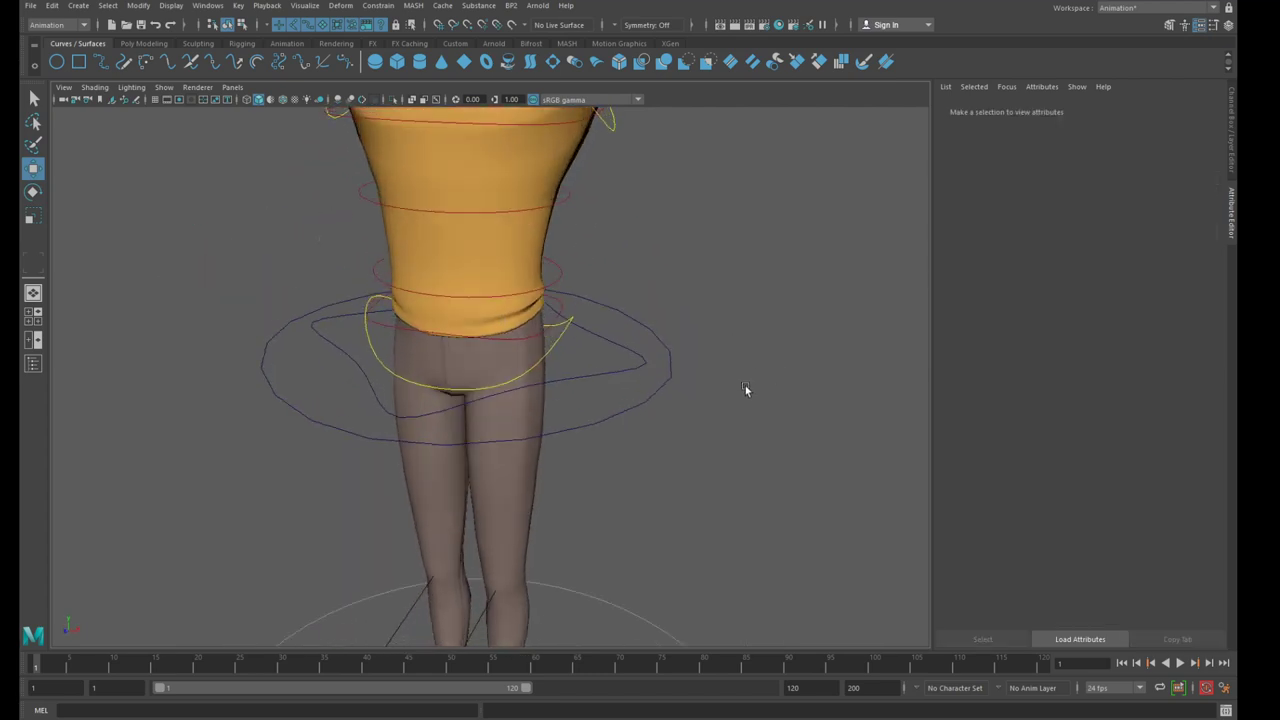
Parent the COG control under the new circle
{"action": "left_click", "coordinate": [631, 393]}
{"action": "left_click", "coordinate": [624, 414]}
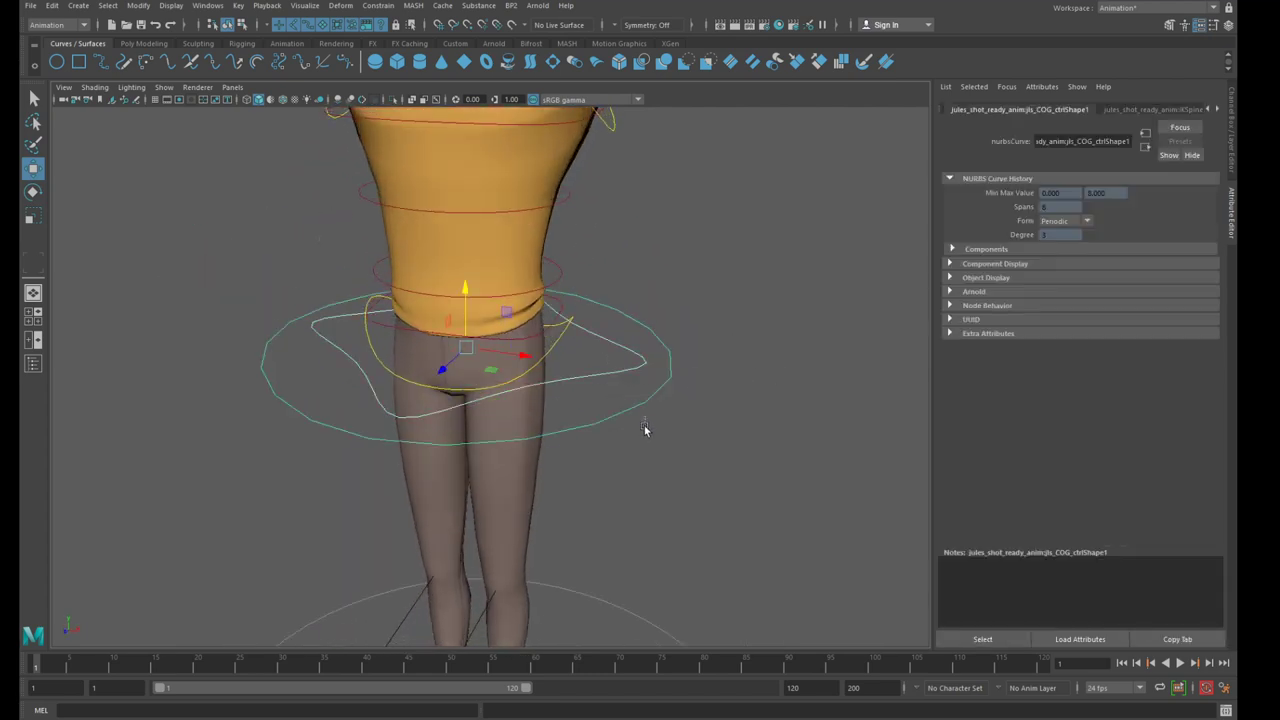
{"action": "left_click", "coordinate": [644, 425]}
{"action": "scroll", "coordinate": [712, 428], "scroll_direction": "down", "scroll_amount": 2}
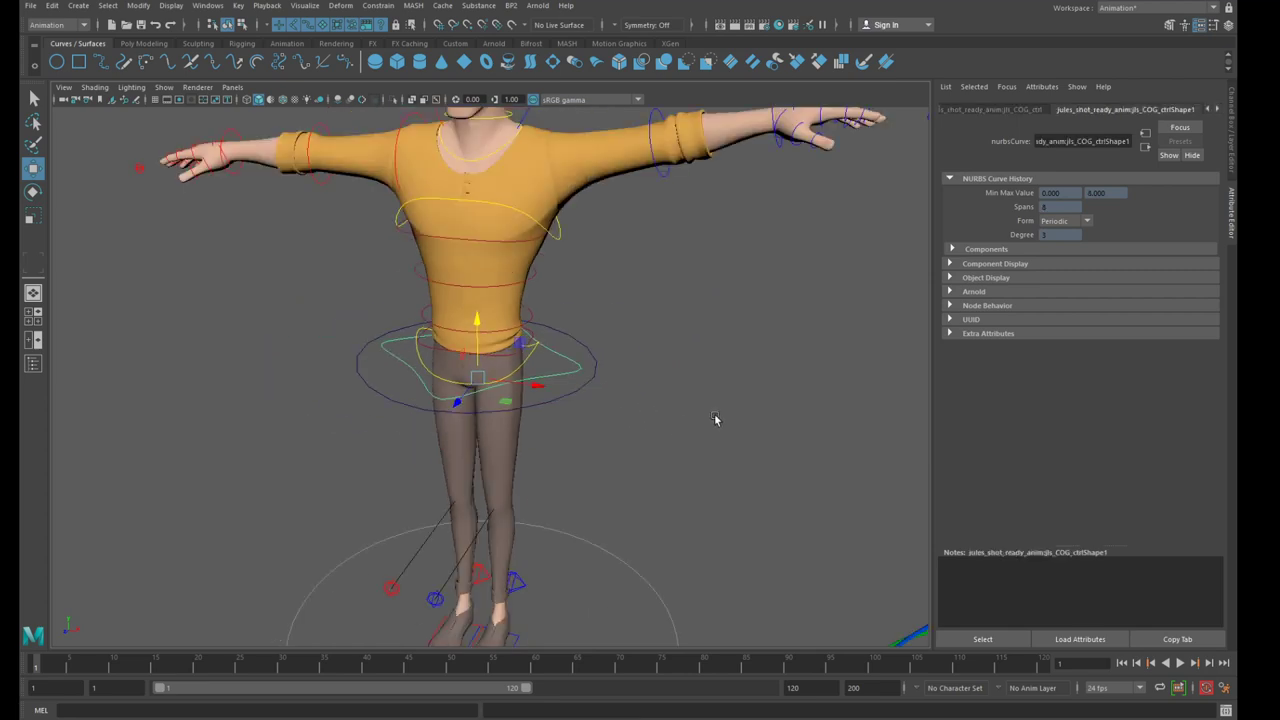
{"action": "left_click_drag", "start_coordinate": [652, 446], "coordinate": [631, 427], "text": "alt"}
Try moving and rotating the circle together with the COG control, and undo both tests
{"action": "left_click", "coordinate": [580, 403]}
{"action": "left_click", "coordinate": [572, 395]}
{"action": "scroll", "coordinate": [638, 416], "scroll_direction": "up", "scroll_amount": 1}
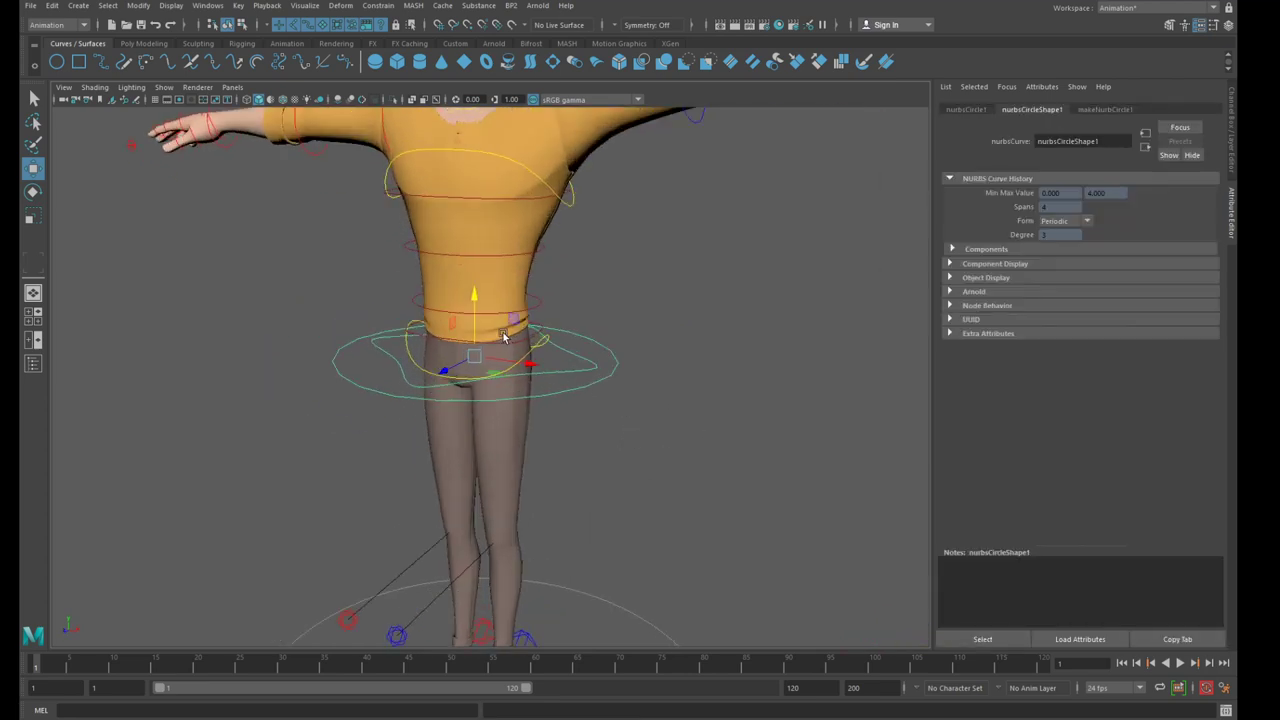
{"action": "left_click_drag", "start_coordinate": [514, 319], "coordinate": [458, 372]}
{"action": "key", "text": "ctrl+z"}
{"action": "key", "text": "e"}
{"action": "key", "text": "ctrl+z"}
Rotate the circle around Y by roughly a quarter turn, and turn the head control to face the same way as the body
{"action": "scroll", "coordinate": [537, 394], "scroll_direction": "down", "scroll_amount": 3}
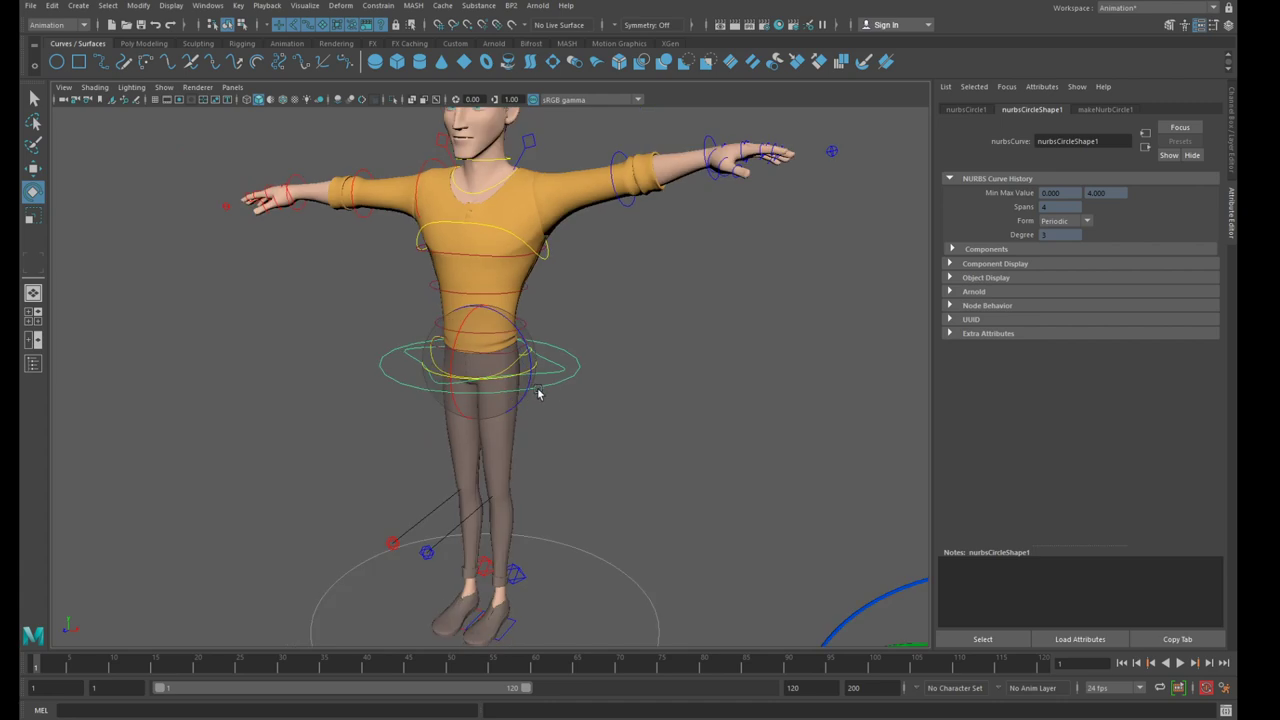
{"action": "scroll", "coordinate": [556, 397], "scroll_direction": "up", "scroll_amount": 3}
{"action": "left_click_drag", "start_coordinate": [556, 398], "coordinate": [531, 376], "text": "alt"}
{"action": "left_click_drag", "start_coordinate": [531, 376], "coordinate": [448, 335], "text": "alt"}
{"action": "scroll", "coordinate": [518, 373], "scroll_direction": "up", "scroll_amount": 4}
{"action": "scroll", "coordinate": [604, 414], "scroll_direction": "down", "scroll_amount": 6}
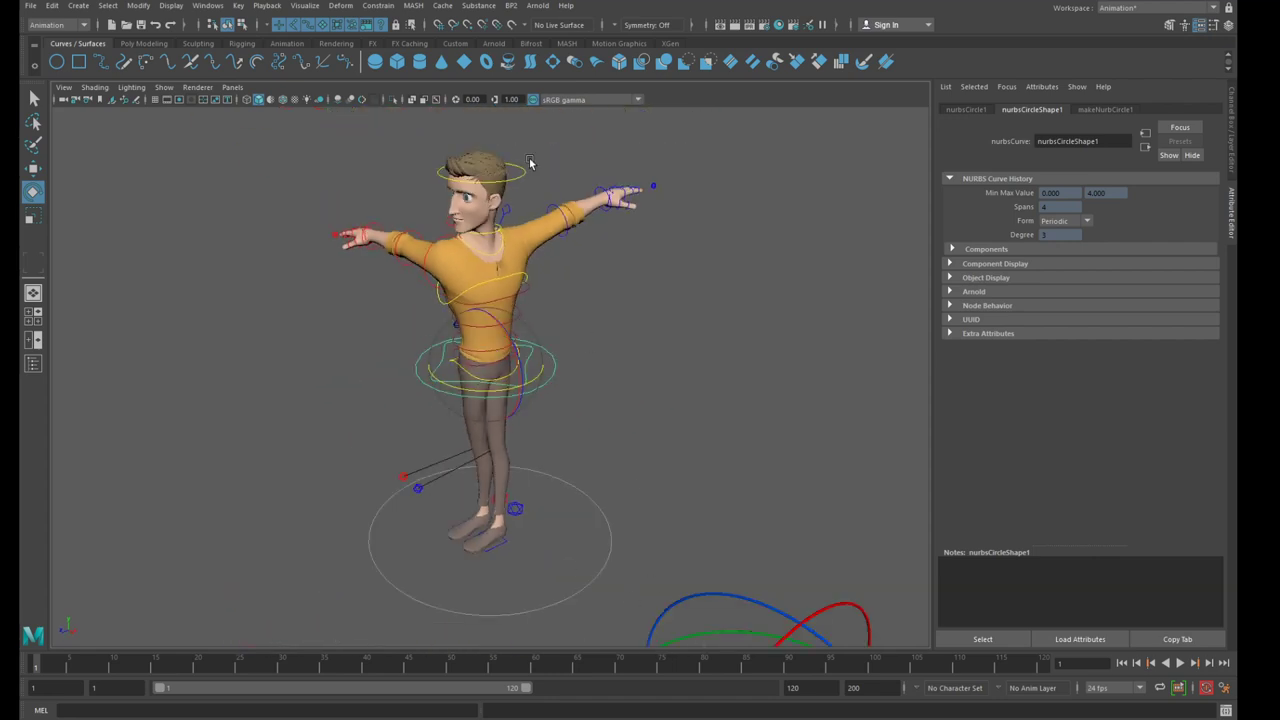
{"action": "left_click", "coordinate": [517, 184]}
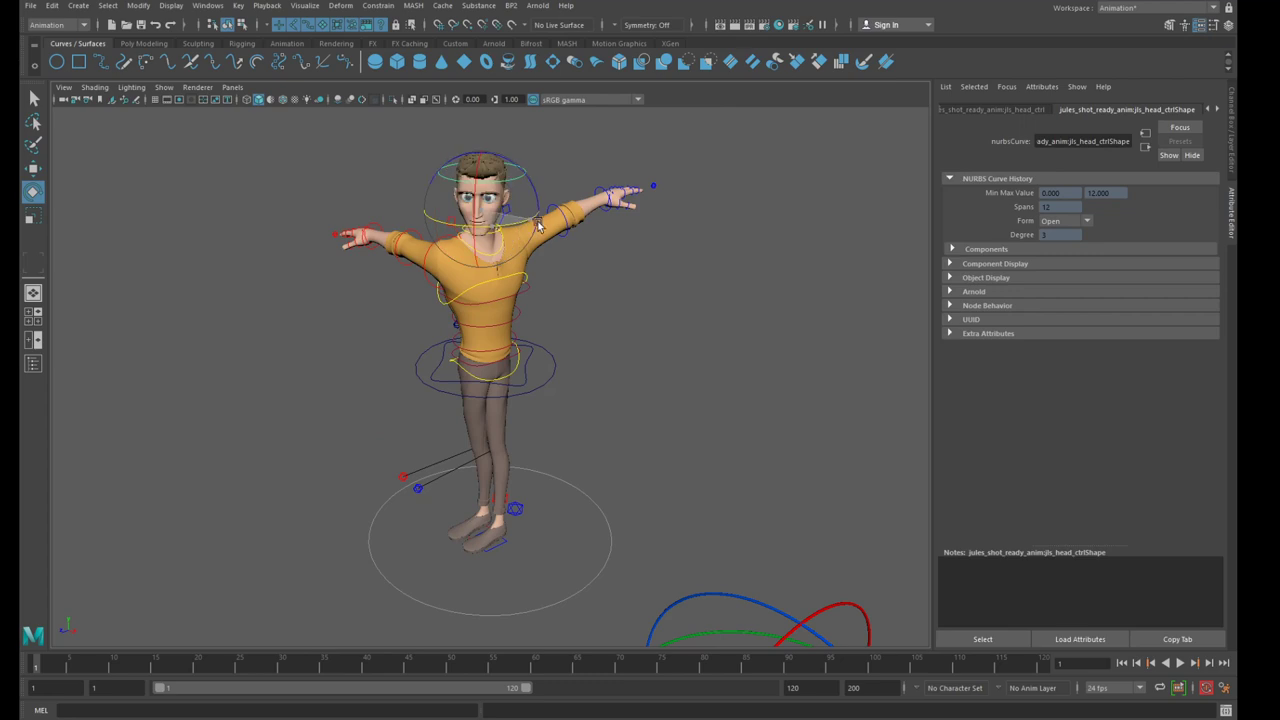
{"action": "scroll", "coordinate": [543, 333], "scroll_direction": "up", "scroll_amount": 6}
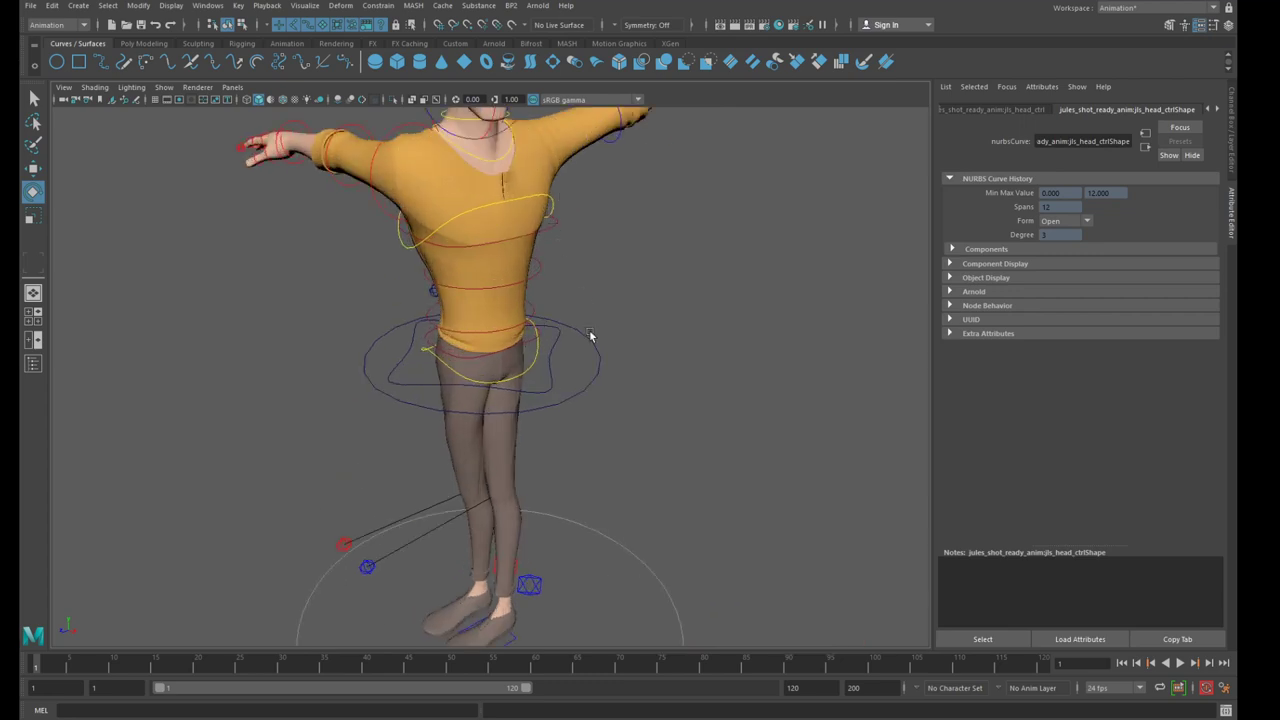
Compare the rotation rings of the circle and the COG control, try tilting the COG control around Z, and undo it
{"action": "left_click", "coordinate": [621, 374]}
{"action": "left_click_drag", "start_coordinate": [503, 325], "coordinate": [437, 334], "text": "alt"}
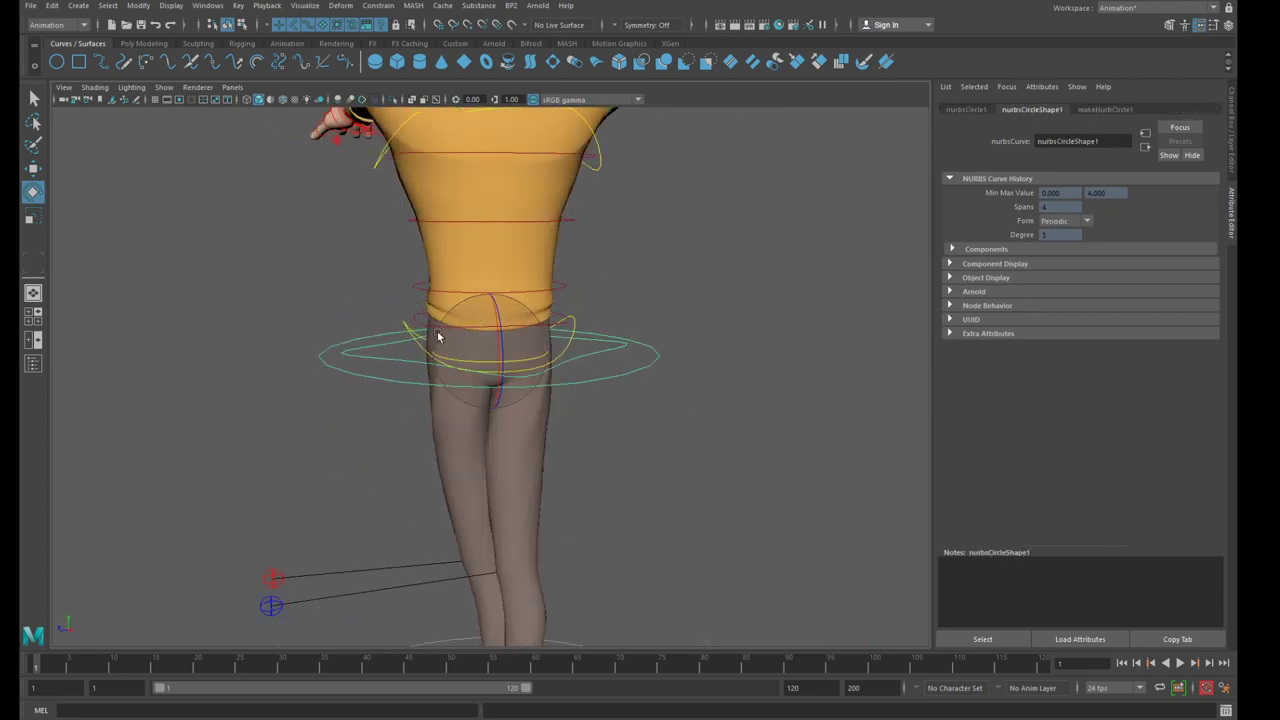
{"action": "scroll", "coordinate": [470, 350], "scroll_direction": "up", "scroll_amount": 4}
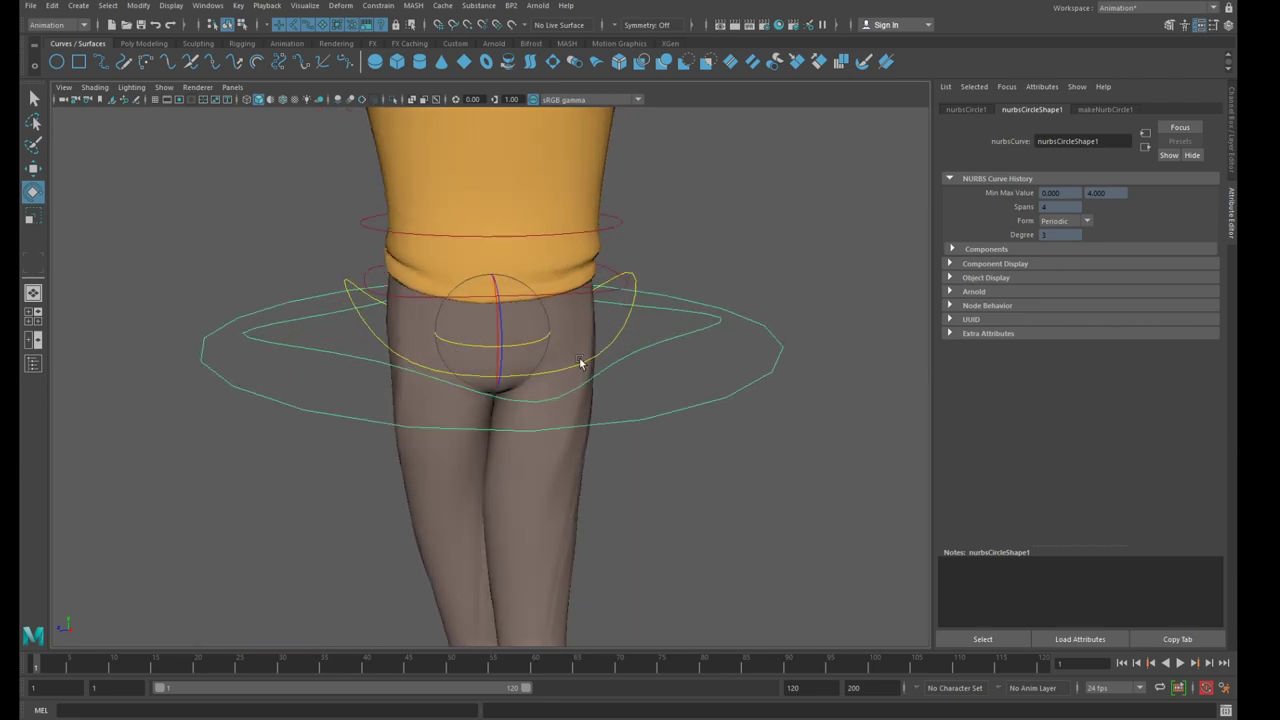
{"action": "left_click", "coordinate": [697, 335]}
{"action": "left_click", "coordinate": [697, 333]}
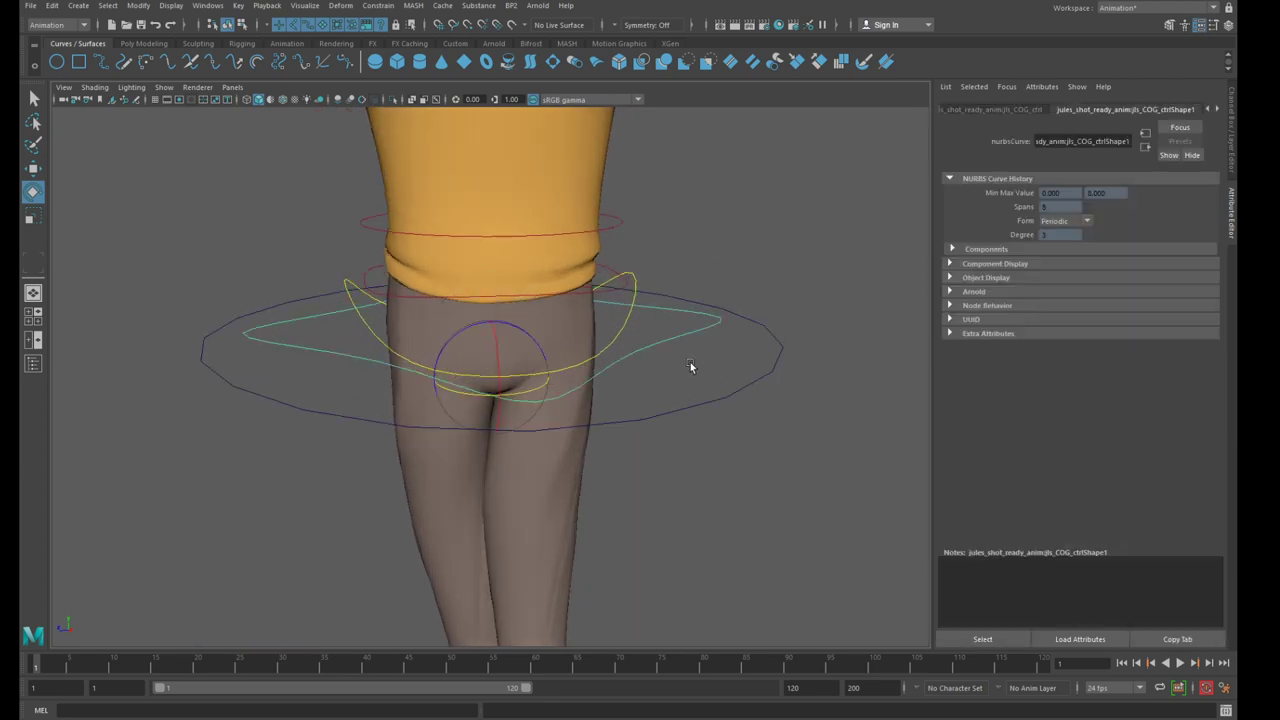
{"action": "mouse_move", "coordinate": [514, 334]}
{"action": "left_mouse_down"}
{"action": "mouse_move", "coordinate": [489, 333]}
{"action": "mouse_move", "coordinate": [543, 337]}
{"action": "mouse_move", "coordinate": [471, 331]}
{"action": "mouse_move", "coordinate": [505, 350]}
{"action": "mouse_move", "coordinate": [536, 333]}
{"action": "left_mouse_up"}
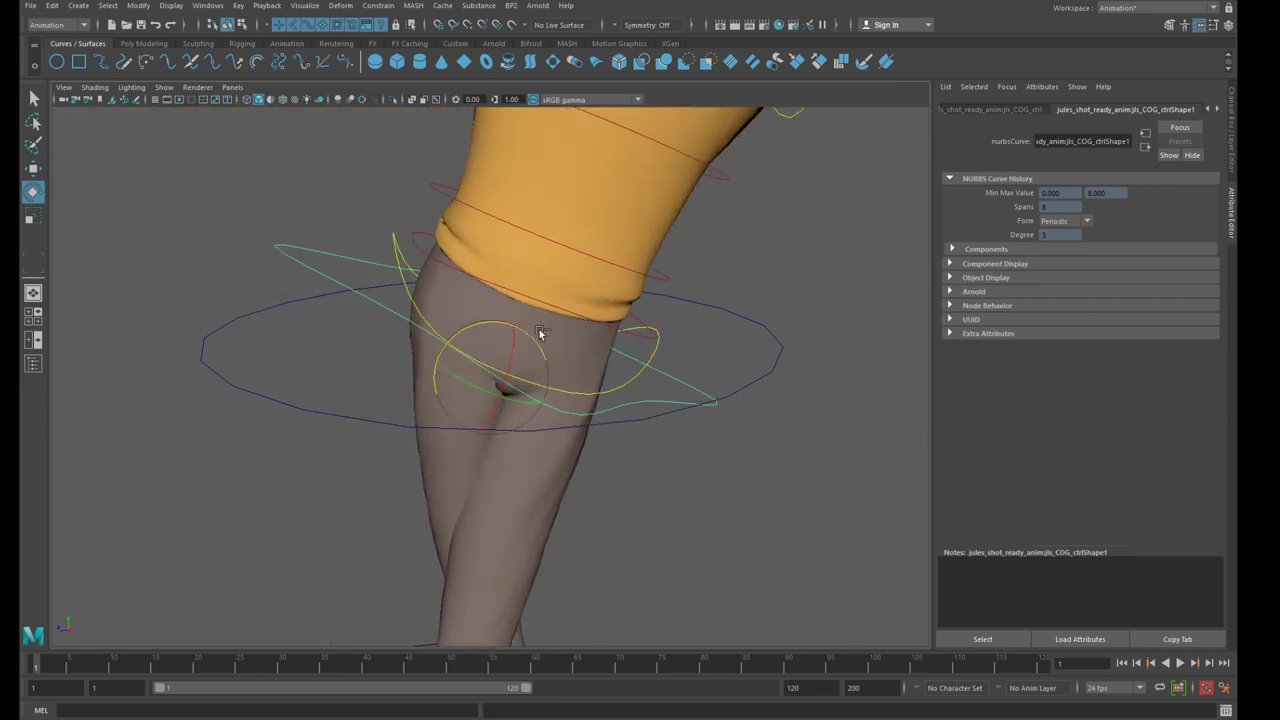
{"action": "key", "text": "ctrl+z"}
{"action": "scroll", "coordinate": [515, 400], "scroll_direction": "down", "scroll_amount": 4}
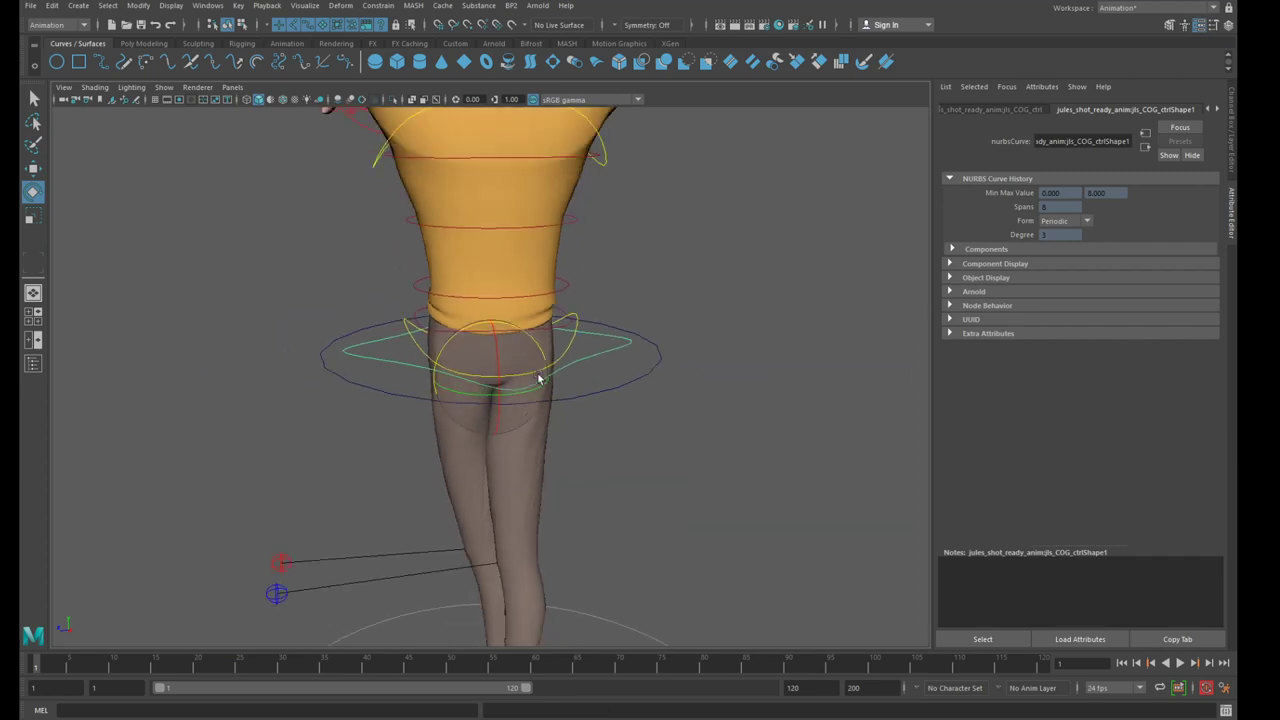
Examine the COG control and the circle around the hips from behind, from the side and from above
{"action": "scroll", "coordinate": [515, 406], "scroll_direction": "down", "scroll_amount": 3}
{"action": "left_click_drag", "start_coordinate": [515, 406], "coordinate": [614, 457], "text": "alt"}
{"action": "scroll", "coordinate": [614, 455], "scroll_direction": "up", "scroll_amount": 3}
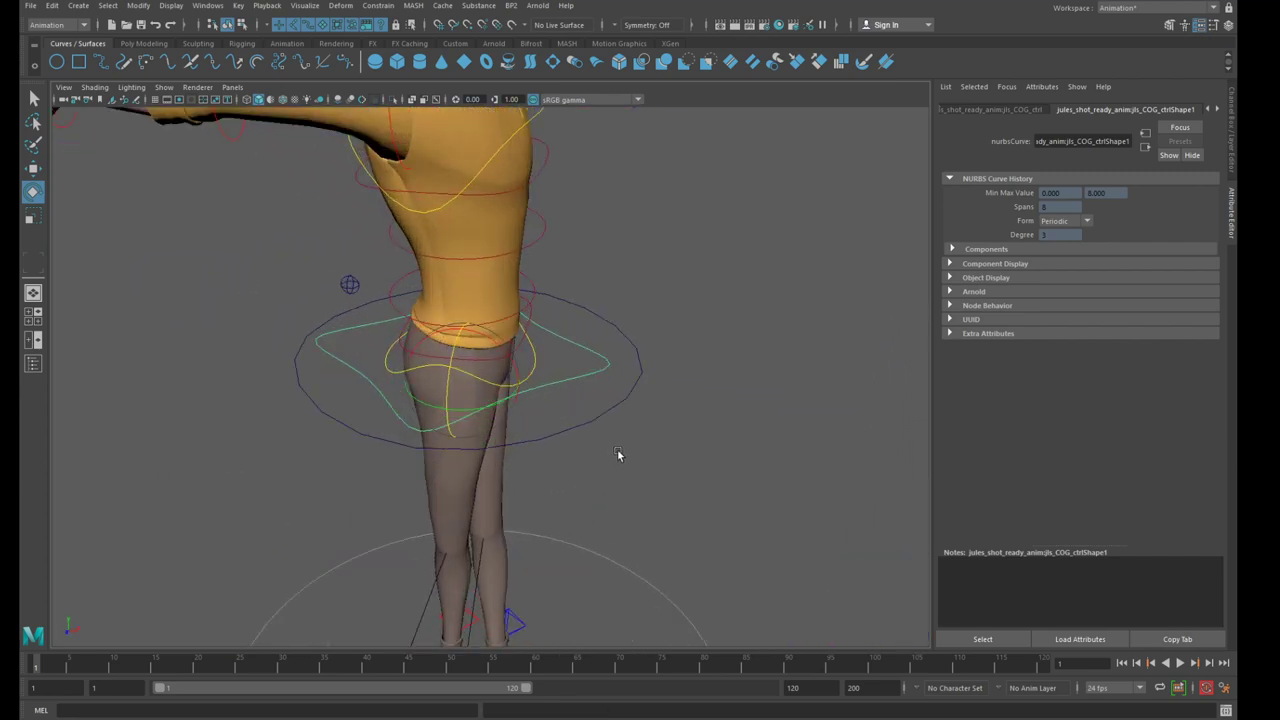
{"action": "scroll", "coordinate": [617, 453], "scroll_direction": "down", "scroll_amount": 3}
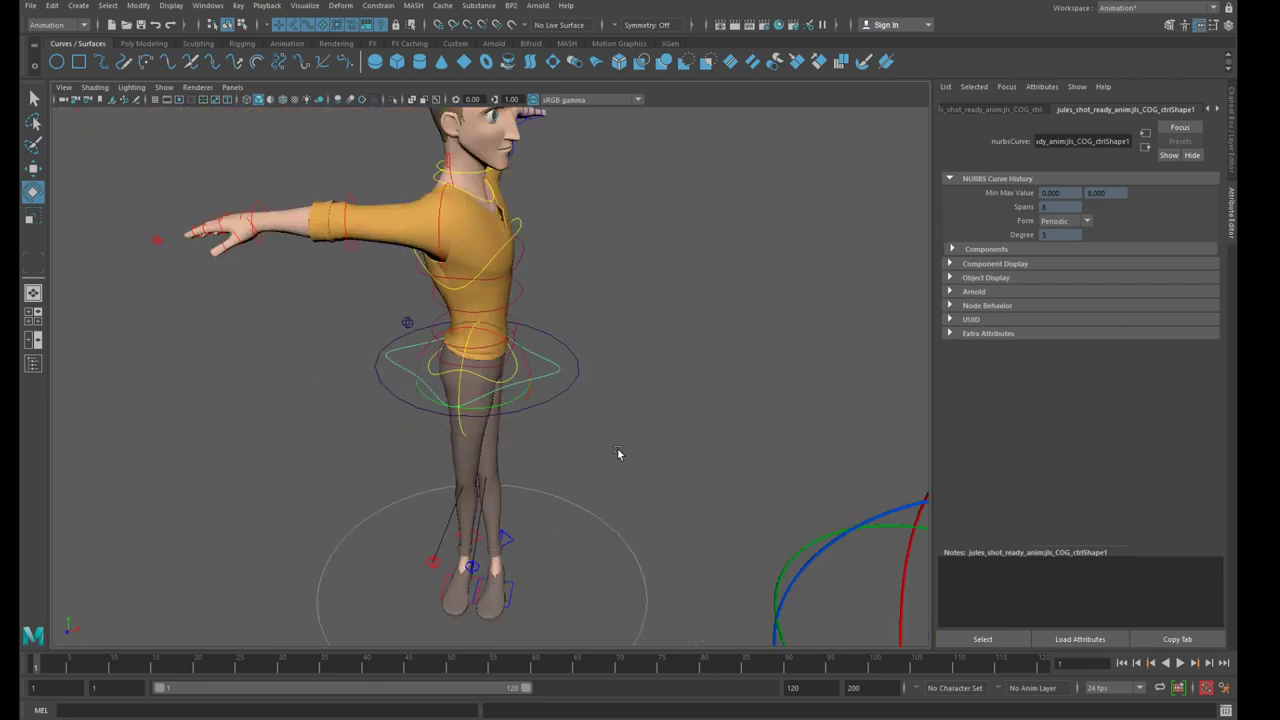
{"action": "left_click_drag", "start_coordinate": [641, 447], "coordinate": [562, 459], "text": "alt"}
{"action": "scroll", "coordinate": [570, 458], "scroll_direction": "up", "scroll_amount": 3}
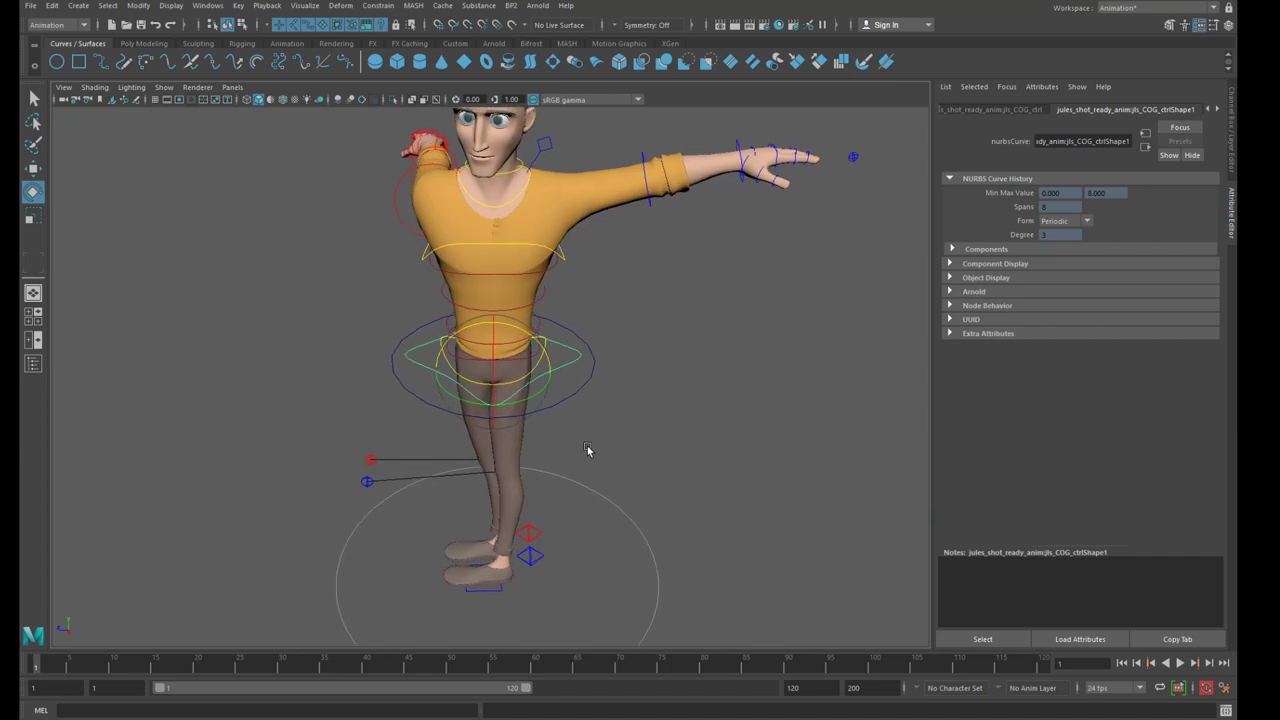
{"action": "left_click_drag", "start_coordinate": [587, 450], "coordinate": [524, 483], "text": "alt"}
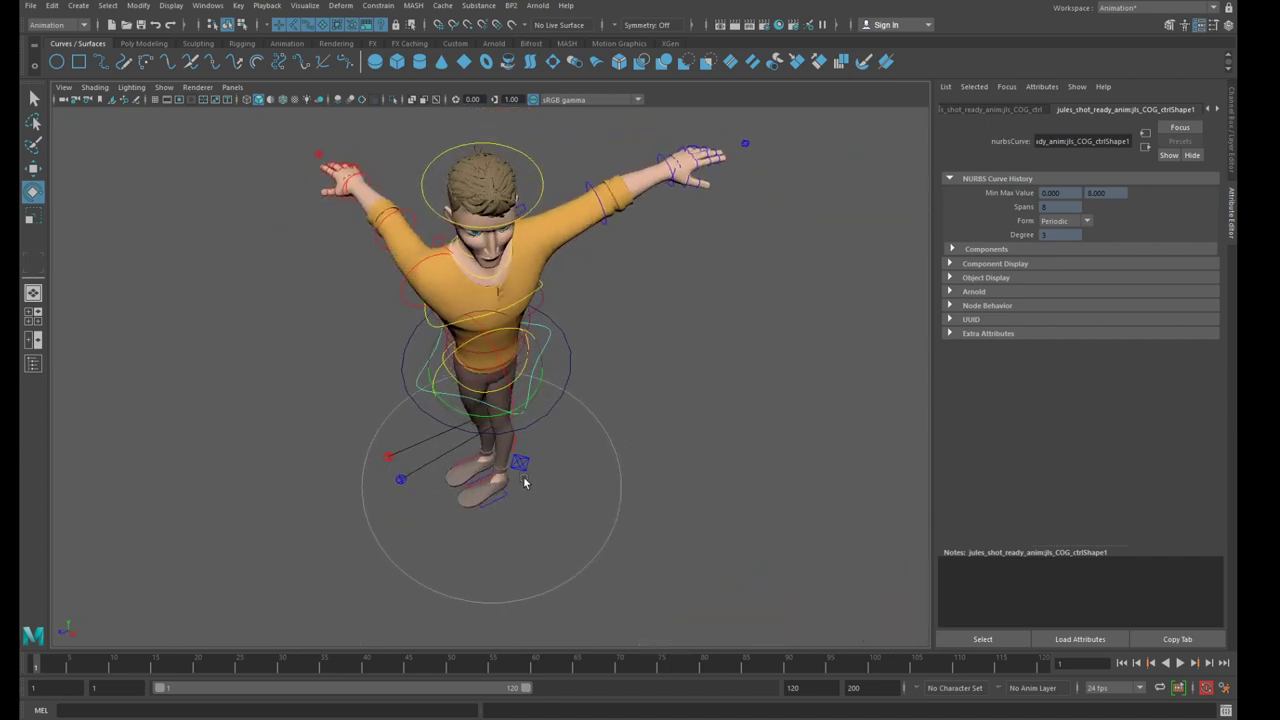
Select the left foot IK control, examine its rotation rings against the turned body, and clear the selection
{"action": "left_click", "coordinate": [520, 464]}
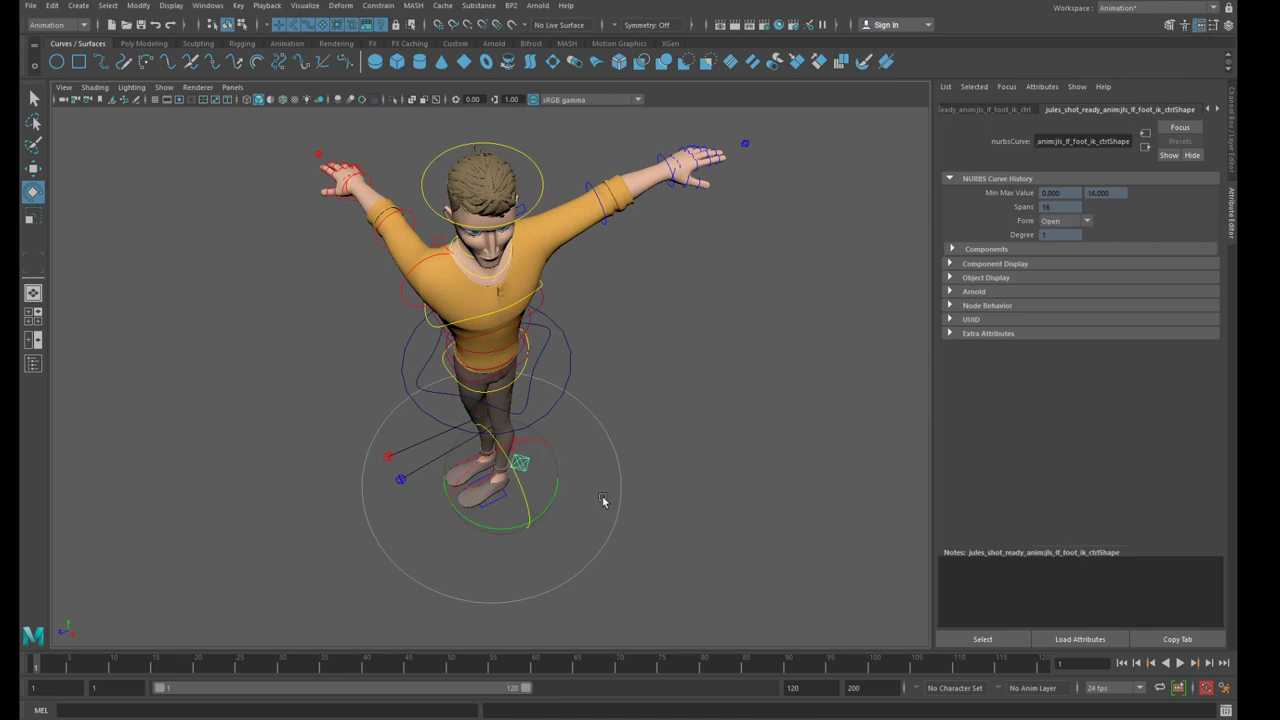
{"action": "scroll", "coordinate": [585, 505], "scroll_direction": "down", "scroll_amount": 2}
{"action": "scroll", "coordinate": [611, 500], "scroll_direction": "up", "scroll_amount": 5}
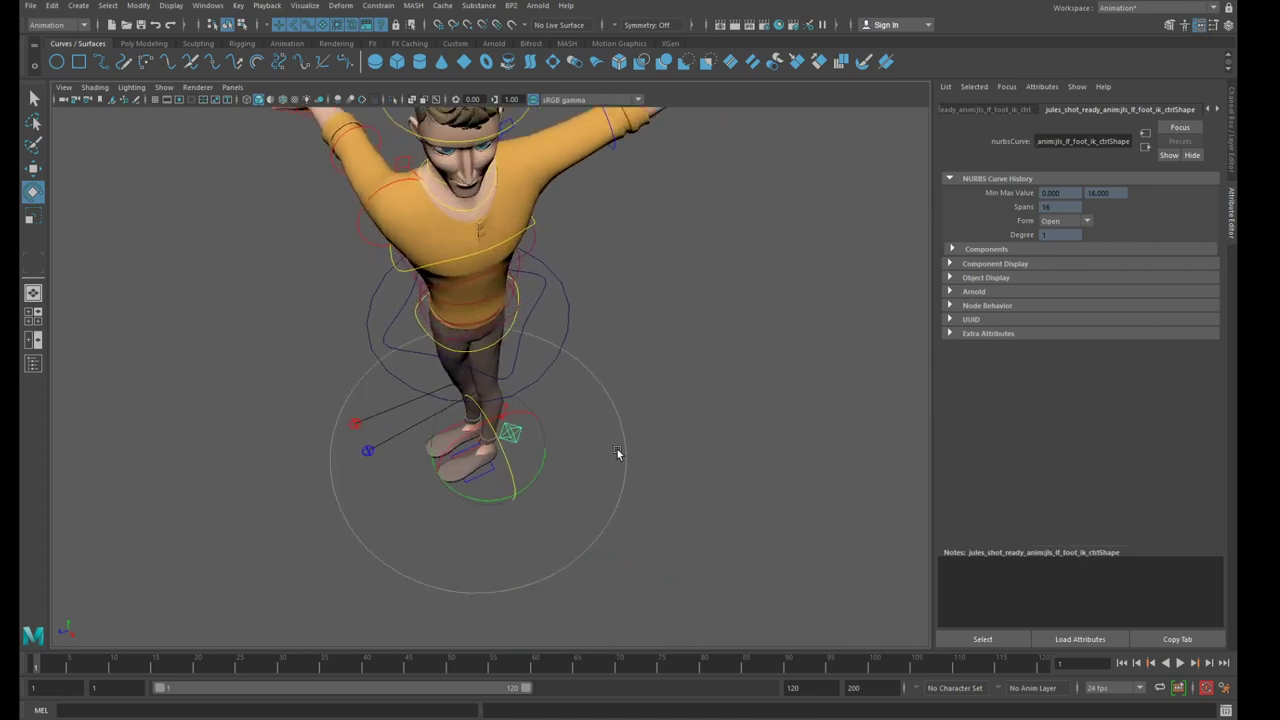
{"action": "scroll", "coordinate": [605, 447], "scroll_direction": "up", "scroll_amount": 2}
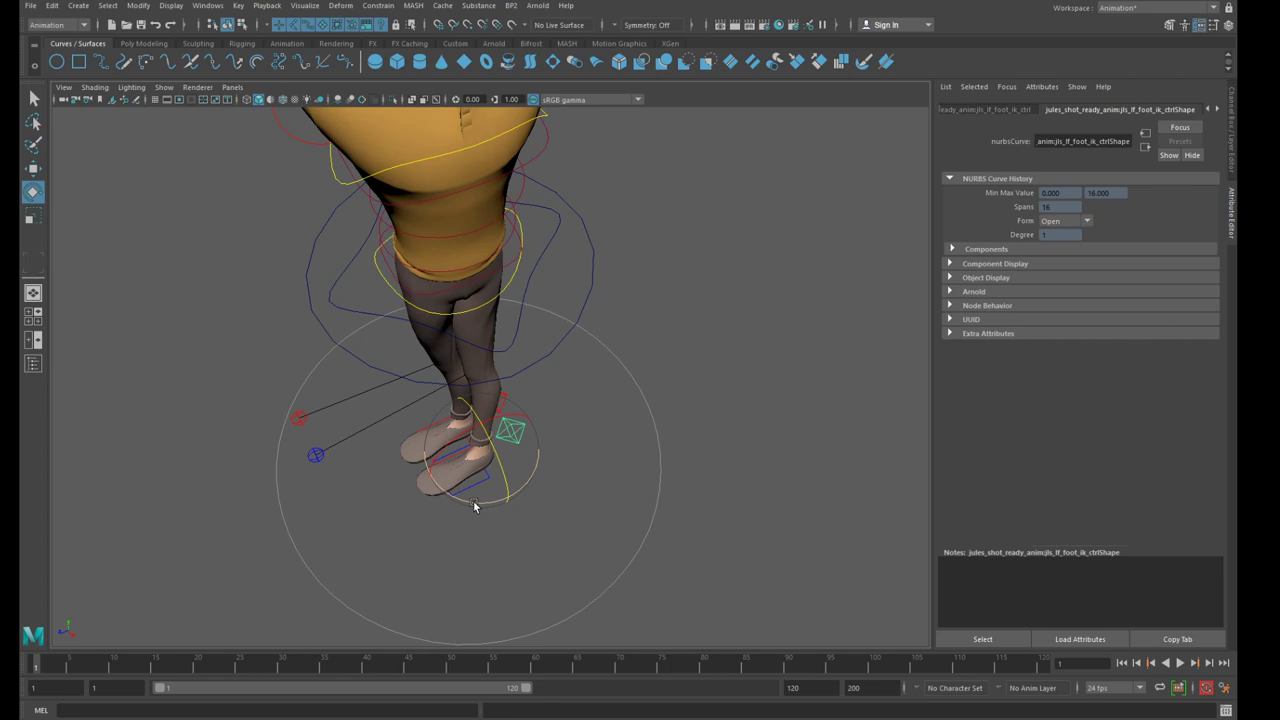
{"action": "left_click_drag", "start_coordinate": [488, 502], "coordinate": [598, 458], "text": "alt"}
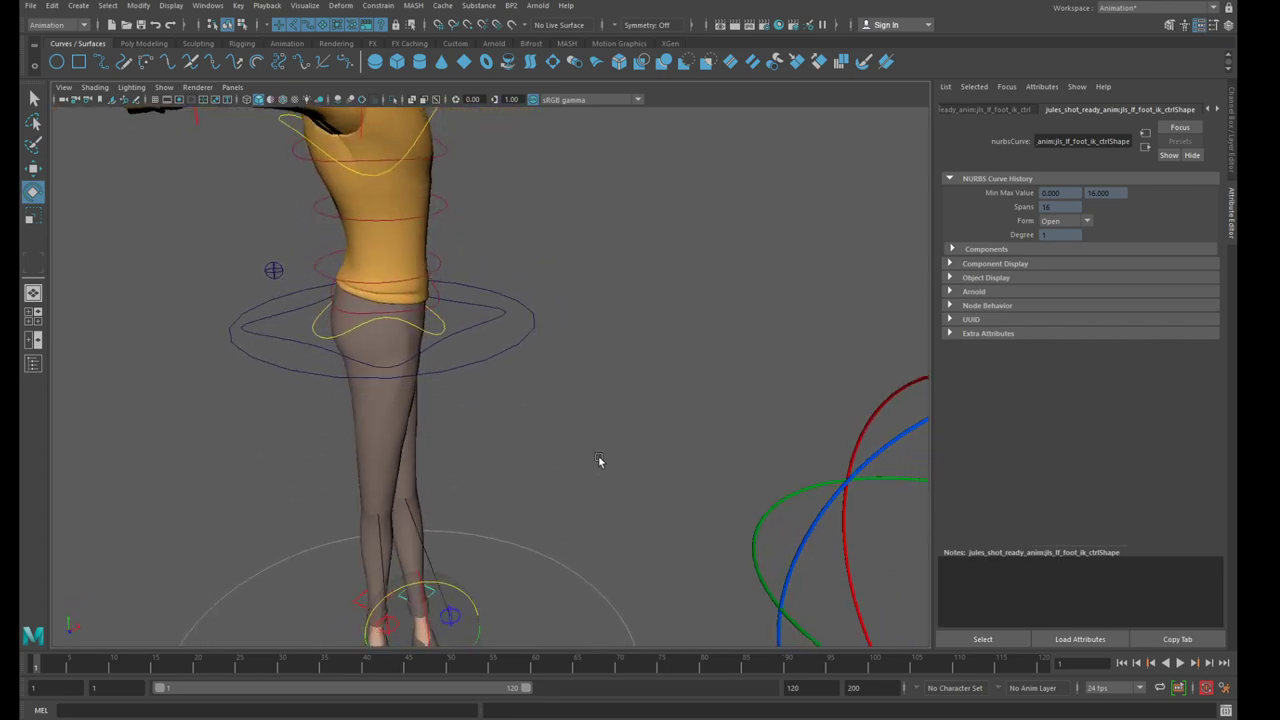
{"action": "key", "text": "["}
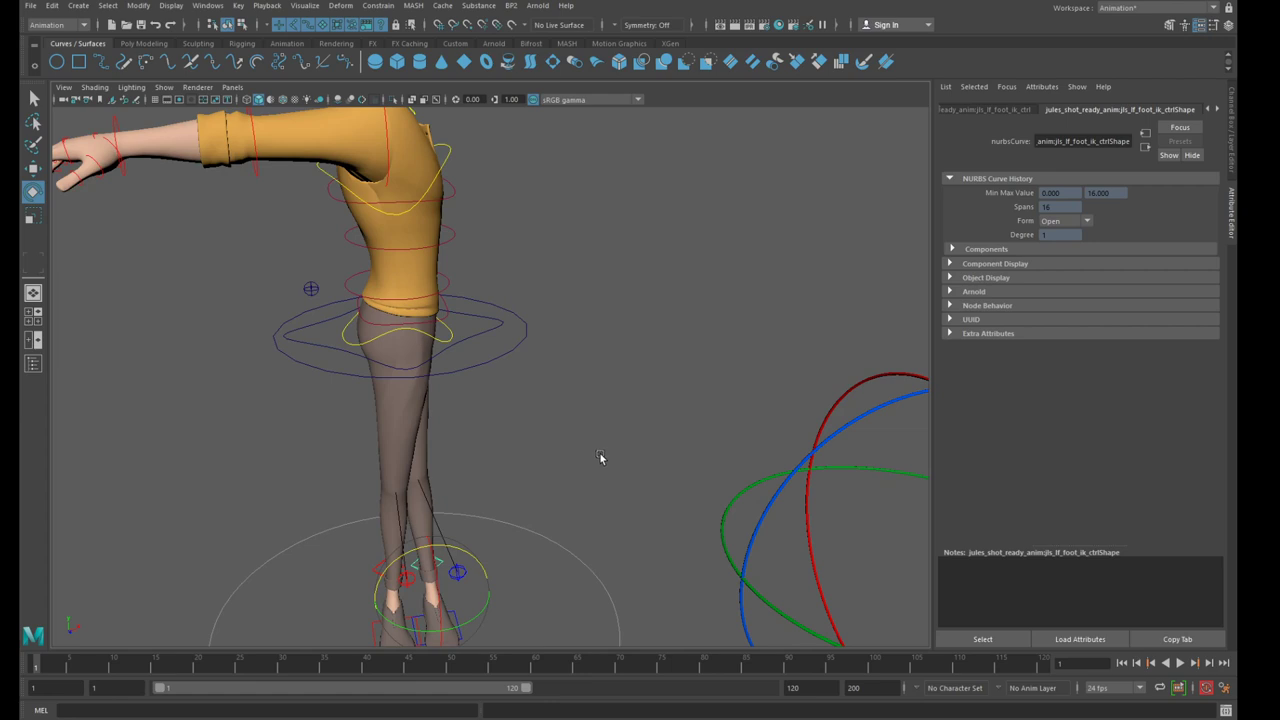
{"action": "key", "text": "["}
{"action": "key", "text": "["}
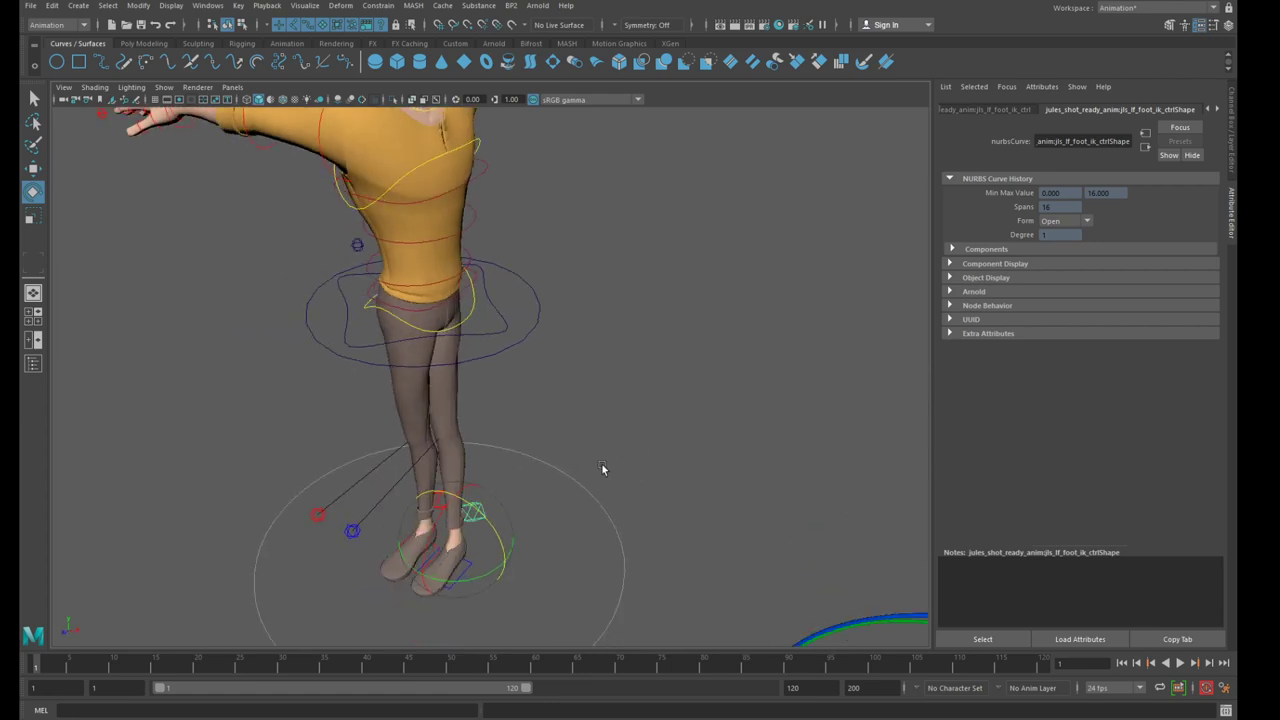
{"action": "left_click", "coordinate": [611, 464]}
Create a polygon cube at the character's feet, scale it up uniformly, and place it beside the character
{"action": "scroll", "coordinate": [606, 467], "scroll_direction": "down", "scroll_amount": 3}
{"action": "mouse_move", "coordinate": [606, 467]}
{"action": "left_mouse_down", "text": "alt"}
{"action": "mouse_move", "coordinate": [506, 486]}
{"action": "mouse_move", "coordinate": [597, 482]}
{"action": "left_mouse_up", "text": "alt"}
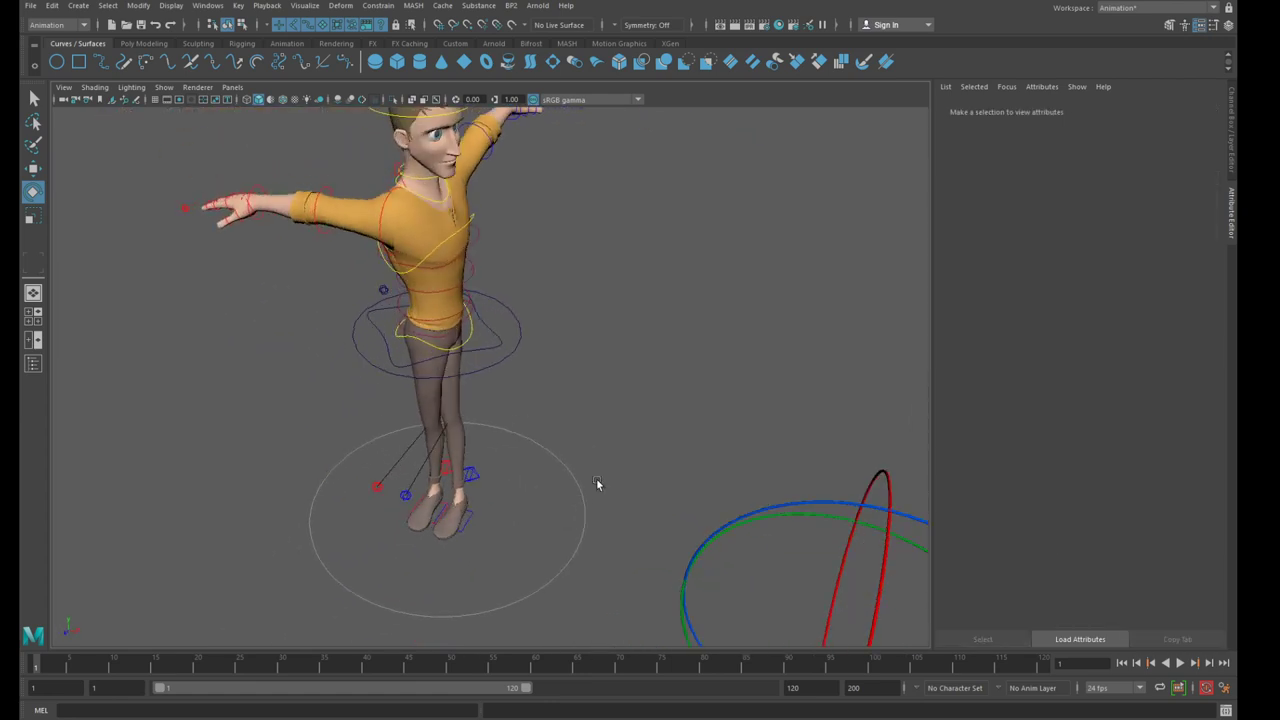
{"action": "scroll", "coordinate": [597, 482], "scroll_direction": "down", "scroll_amount": 3}
{"action": "scroll", "coordinate": [594, 481], "scroll_direction": "up", "scroll_amount": 3}
{"action": "left_click_drag", "start_coordinate": [692, 403], "coordinate": [620, 454], "text": "alt"}
{"action": "key", "text": "["}
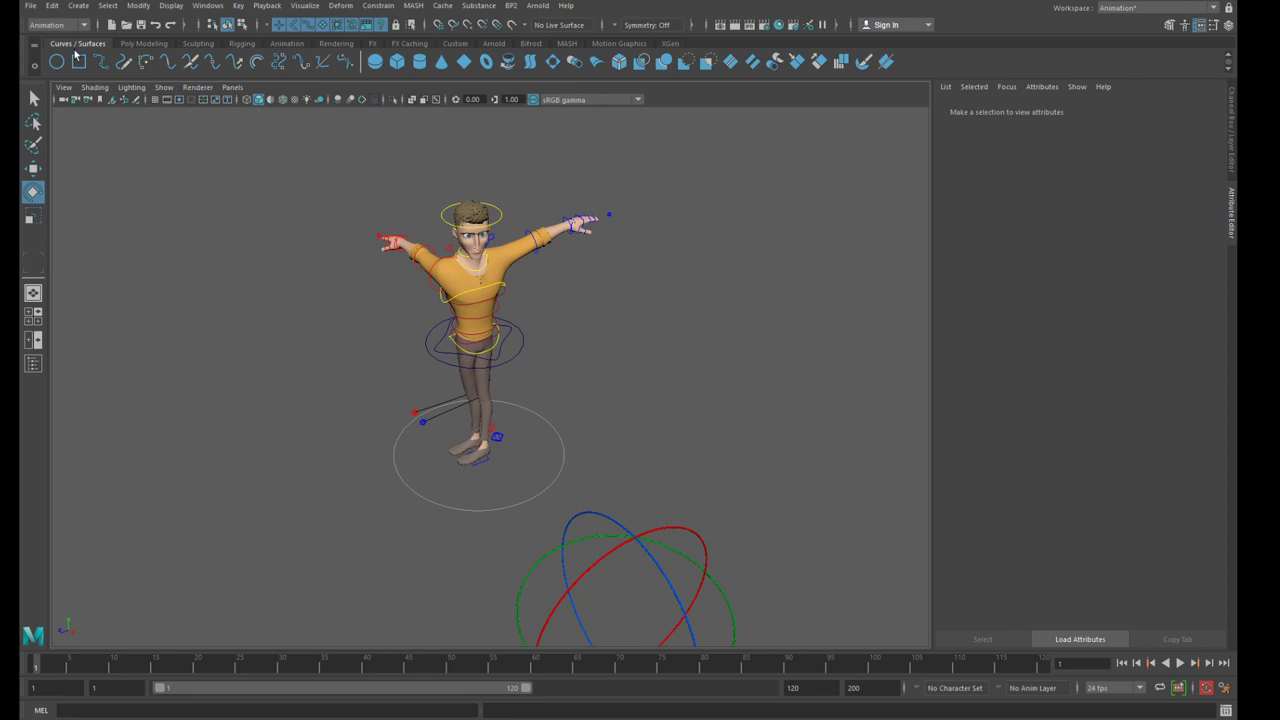
{"action": "left_click", "coordinate": [143, 44]}
{"action": "left_click", "coordinate": [79, 61]}
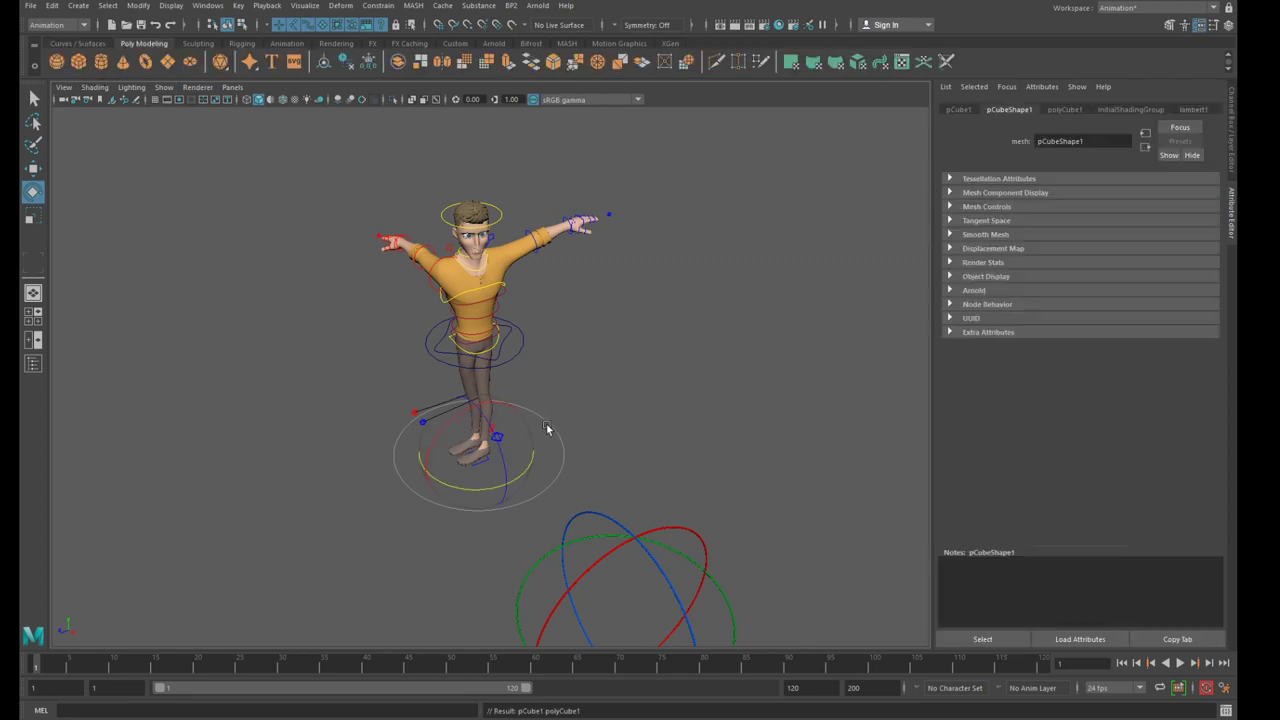
{"action": "key", "text": "r"}
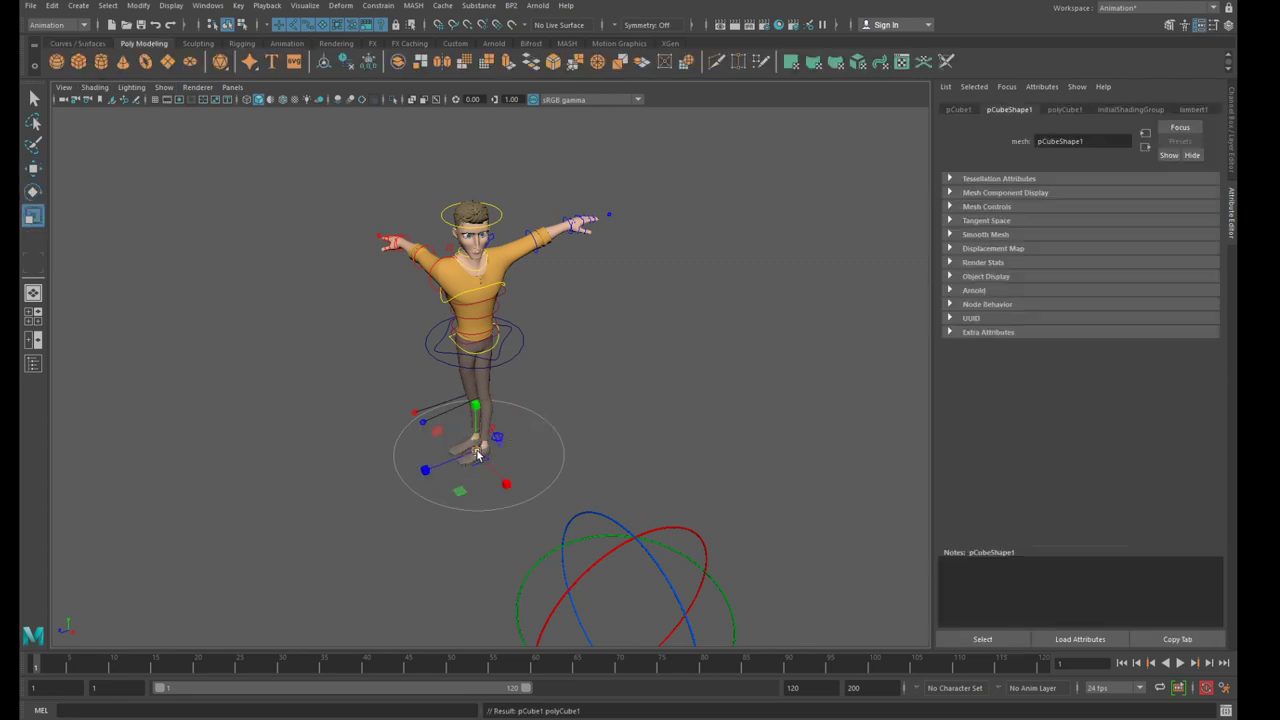
{"action": "left_click_drag", "start_coordinate": [478, 456], "coordinate": [586, 395]}
{"action": "key", "text": "w"}
{"action": "left_click_drag", "start_coordinate": [436, 432], "coordinate": [92, 325]}
Duplicate the large cube, shrink the copy, and place it just above the large cube
{"action": "key", "text": "ctrl+d"}
{"action": "key", "text": "e"}
{"action": "key", "text": "r"}
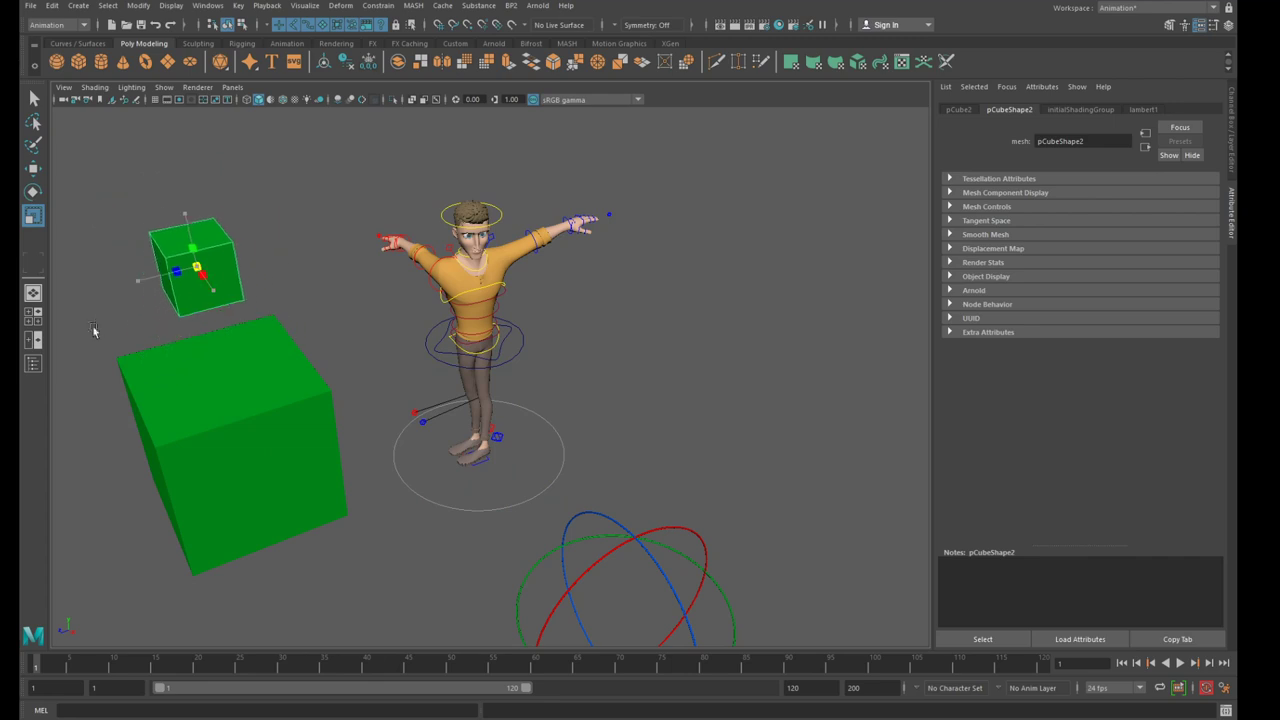
{"action": "left_click", "coordinate": [325, 223]}
{"action": "left_click_drag", "start_coordinate": [398, 271], "coordinate": [363, 277], "text": "alt"}
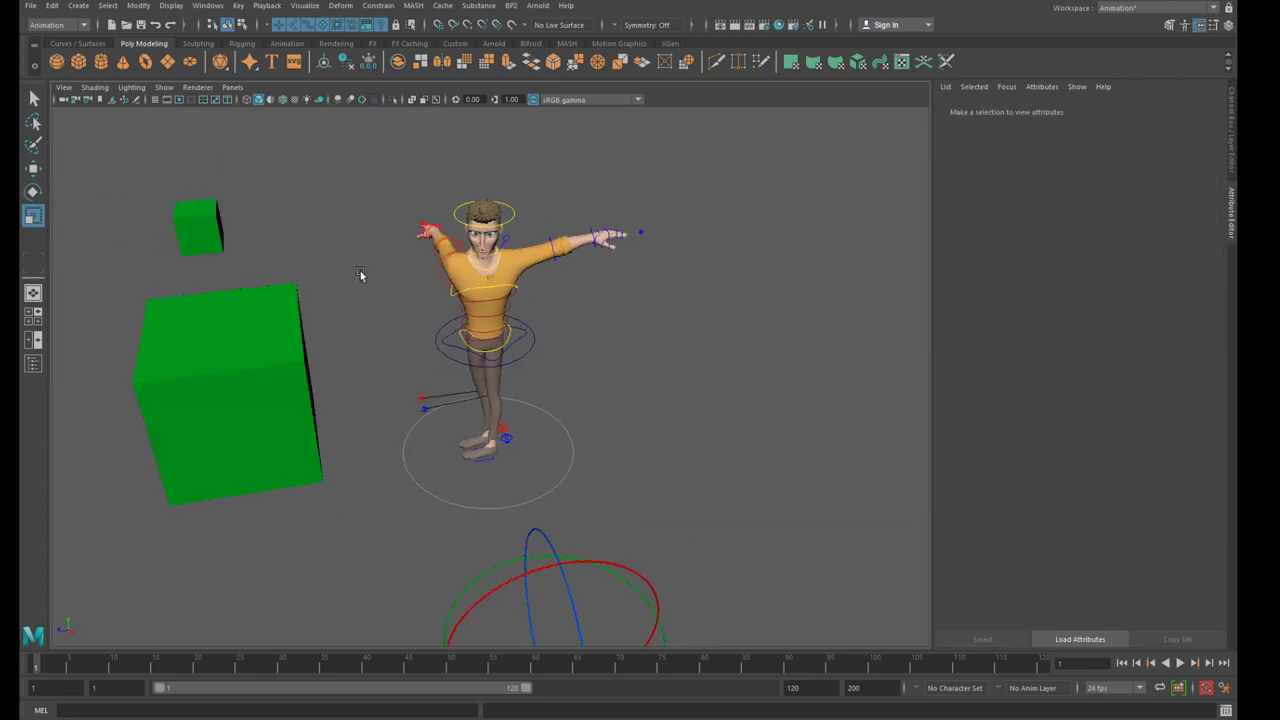
{"action": "middle_click_drag", "start_coordinate": [363, 277], "coordinate": [512, 283], "text": "alt"}
{"action": "left_click", "coordinate": [361, 230]}
{"action": "key", "text": "w"}
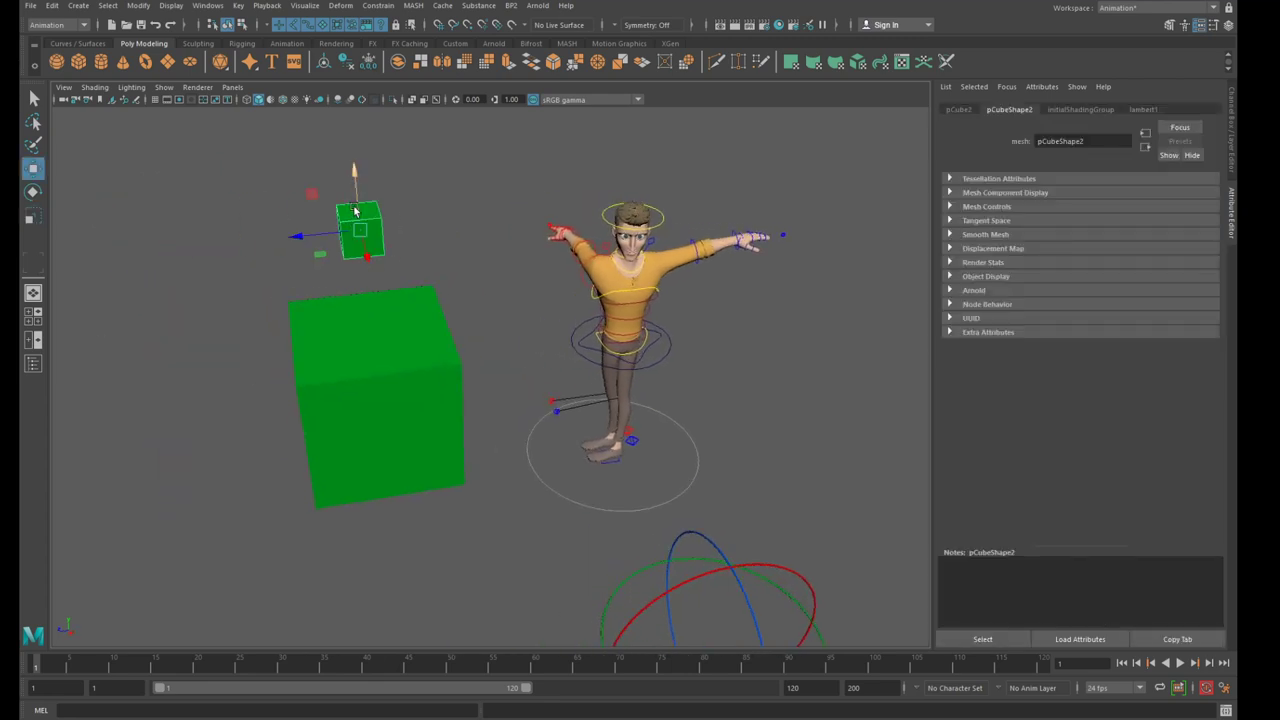
{"action": "left_click_drag", "start_coordinate": [356, 185], "coordinate": [361, 217]}
{"action": "left_click", "coordinate": [328, 249]}
{"action": "left_click", "coordinate": [354, 258]}
{"action": "left_click", "coordinate": [384, 358]}
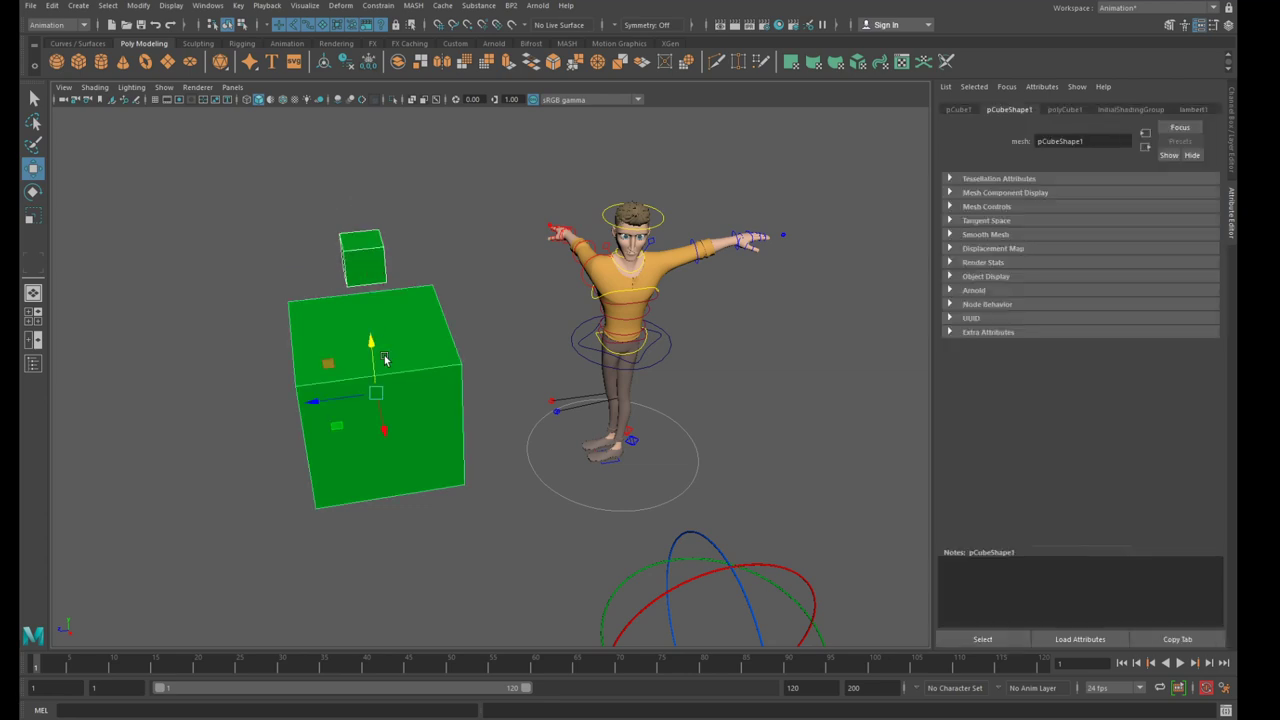
{"action": "left_click", "coordinate": [466, 233]}
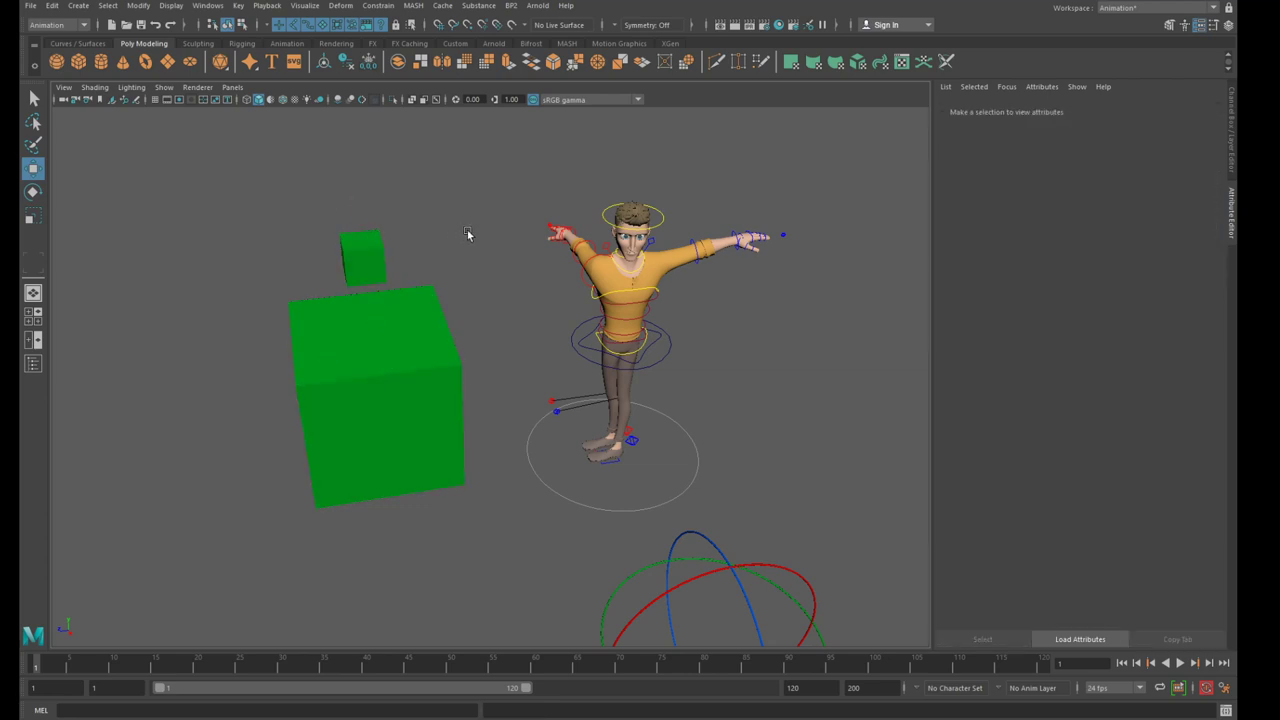
Try moving the small cube within its Y-Z plane above the large cube twice, and undo both moves
{"action": "left_click", "coordinate": [371, 271]}
{"action": "right_click_drag", "start_coordinate": [371, 271], "coordinate": [376, 271]}
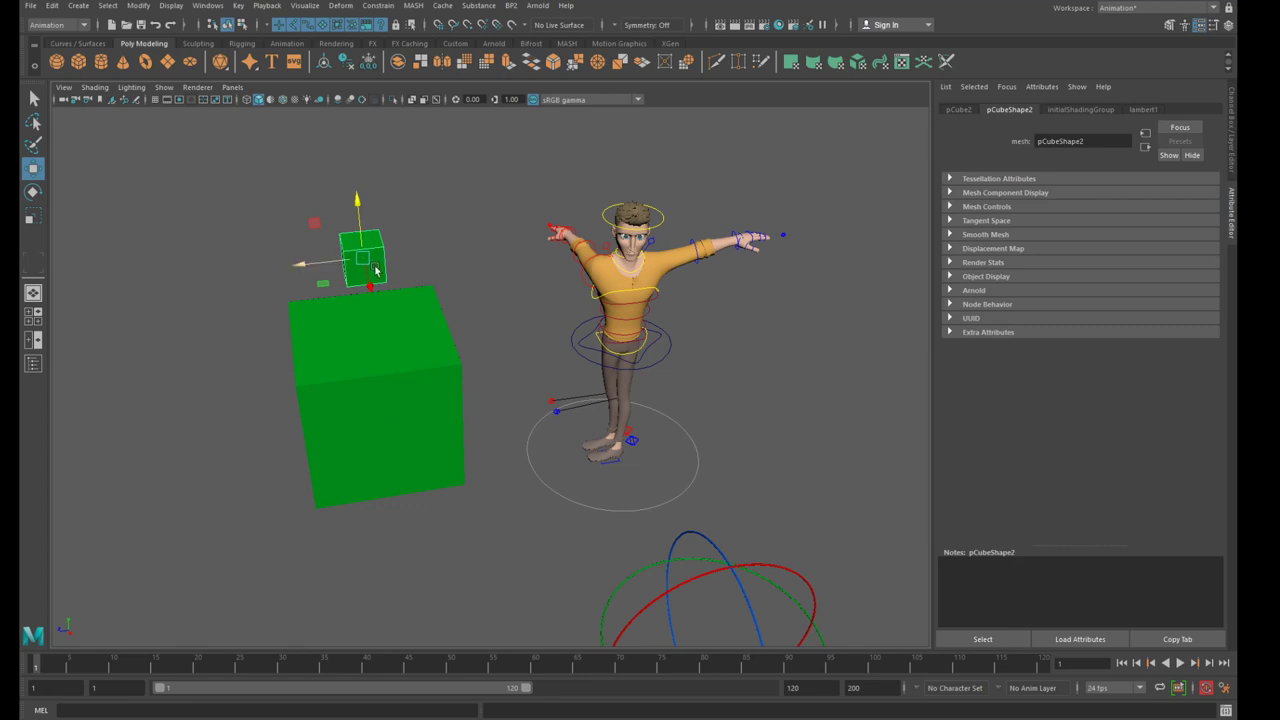
{"action": "scroll", "coordinate": [445, 311], "scroll_direction": "up", "scroll_amount": 3}
{"action": "left_click_drag", "start_coordinate": [437, 314], "coordinate": [460, 346], "text": "alt"}
{"action": "middle_click_drag", "start_coordinate": [460, 346], "coordinate": [471, 349], "text": "alt"}
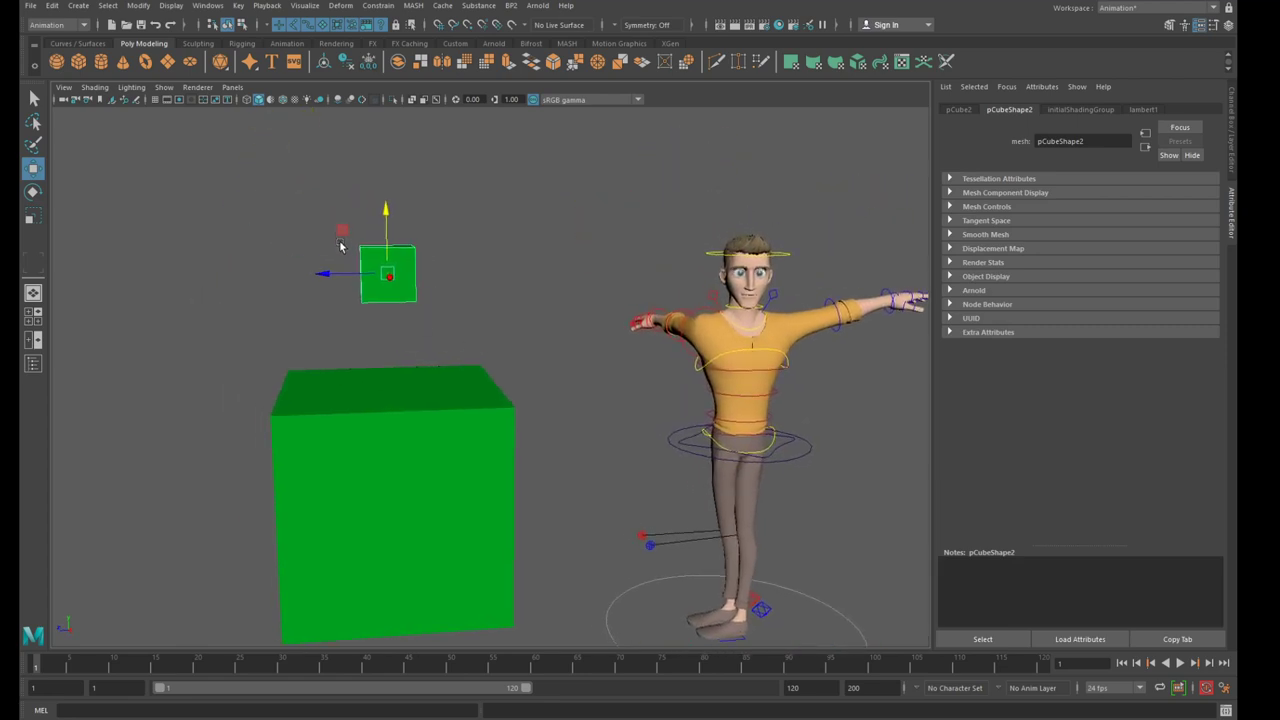
{"action": "left_click_drag", "start_coordinate": [339, 232], "coordinate": [376, 266]}
{"action": "scroll", "coordinate": [370, 223], "scroll_direction": "down", "scroll_amount": 3}
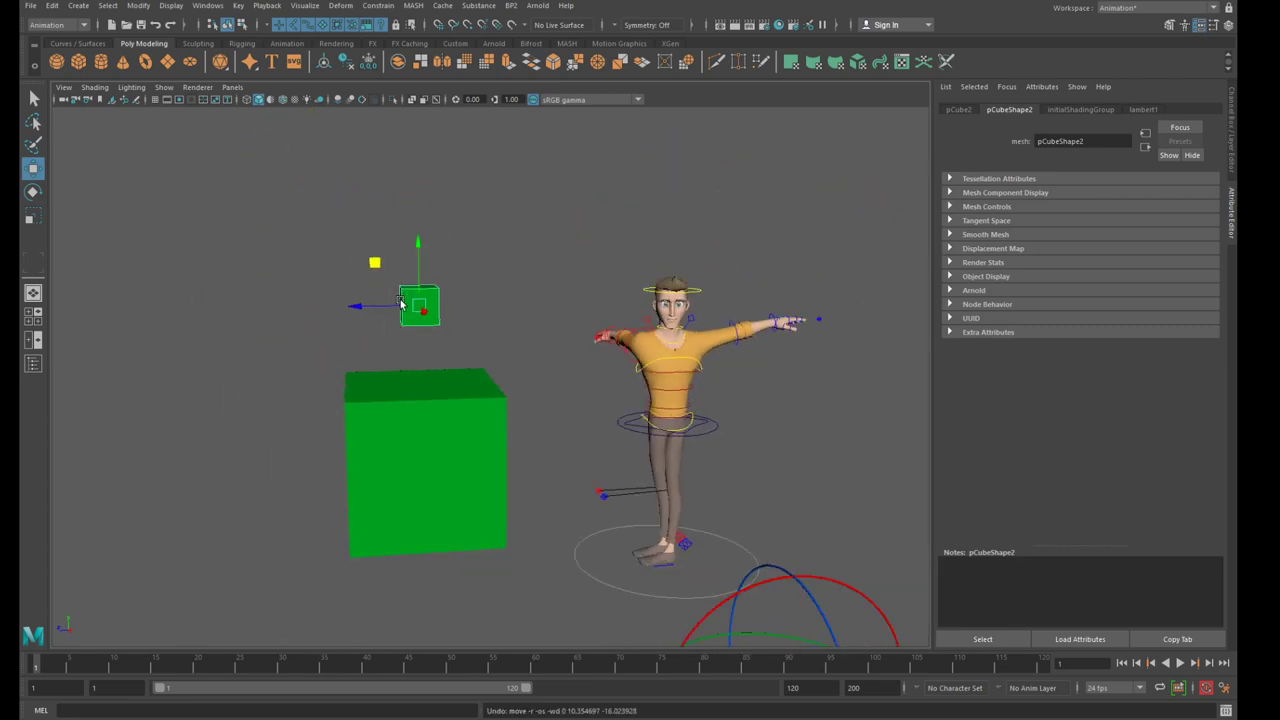
{"action": "left_click_drag", "start_coordinate": [400, 309], "coordinate": [431, 329], "text": "alt"}
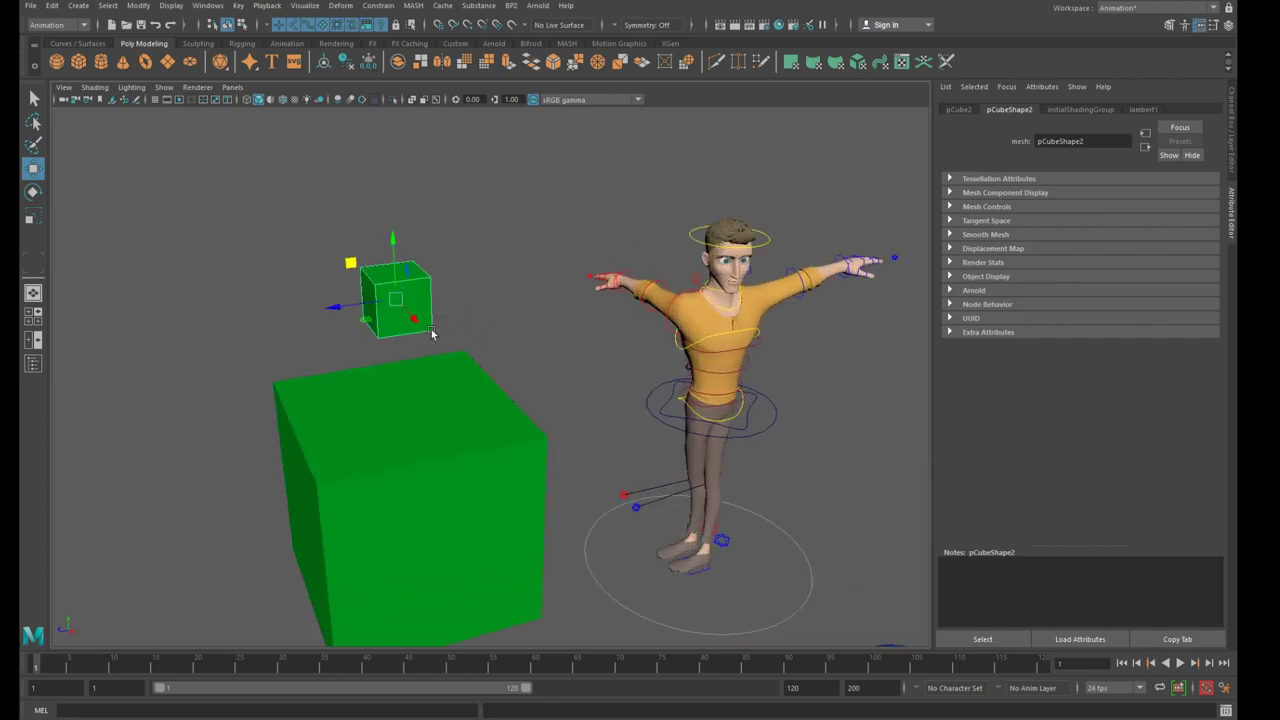
{"action": "mouse_move", "coordinate": [358, 259]}
{"action": "left_mouse_down"}
{"action": "mouse_move", "coordinate": [360, 317]}
{"action": "mouse_move", "coordinate": [369, 260]}
{"action": "left_mouse_up"}
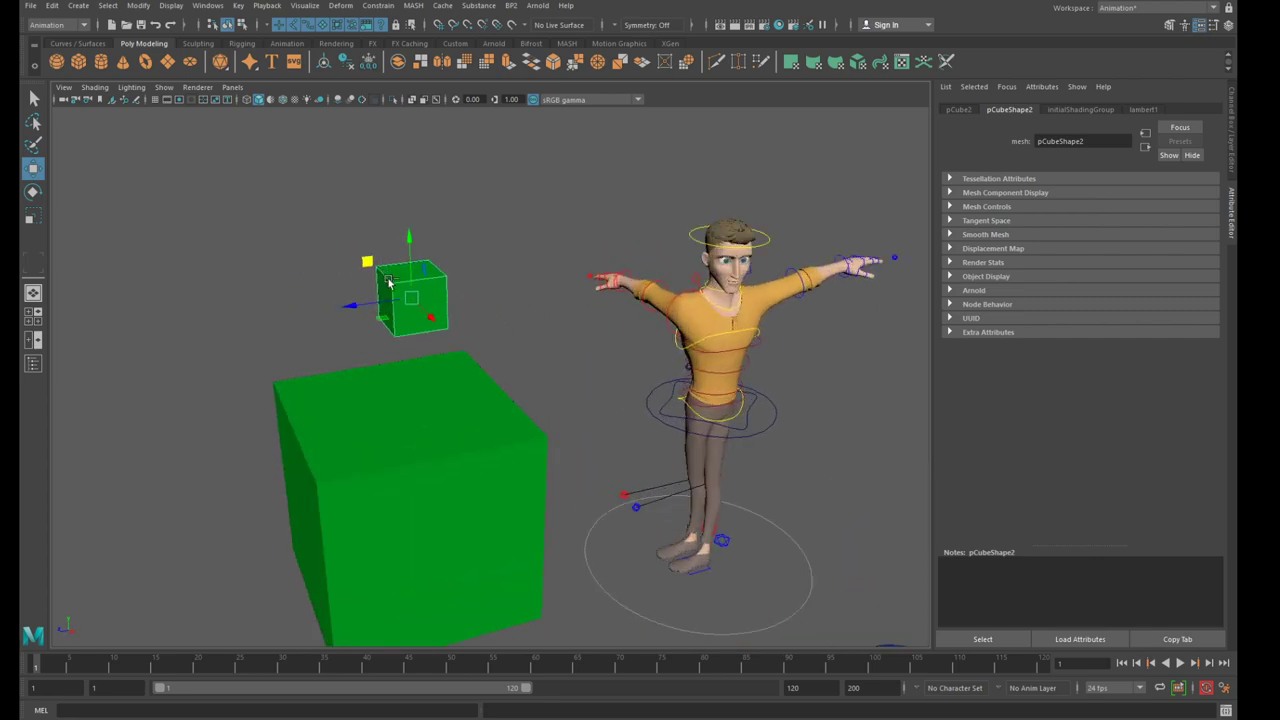
{"action": "key", "text": "ctrl+z"}
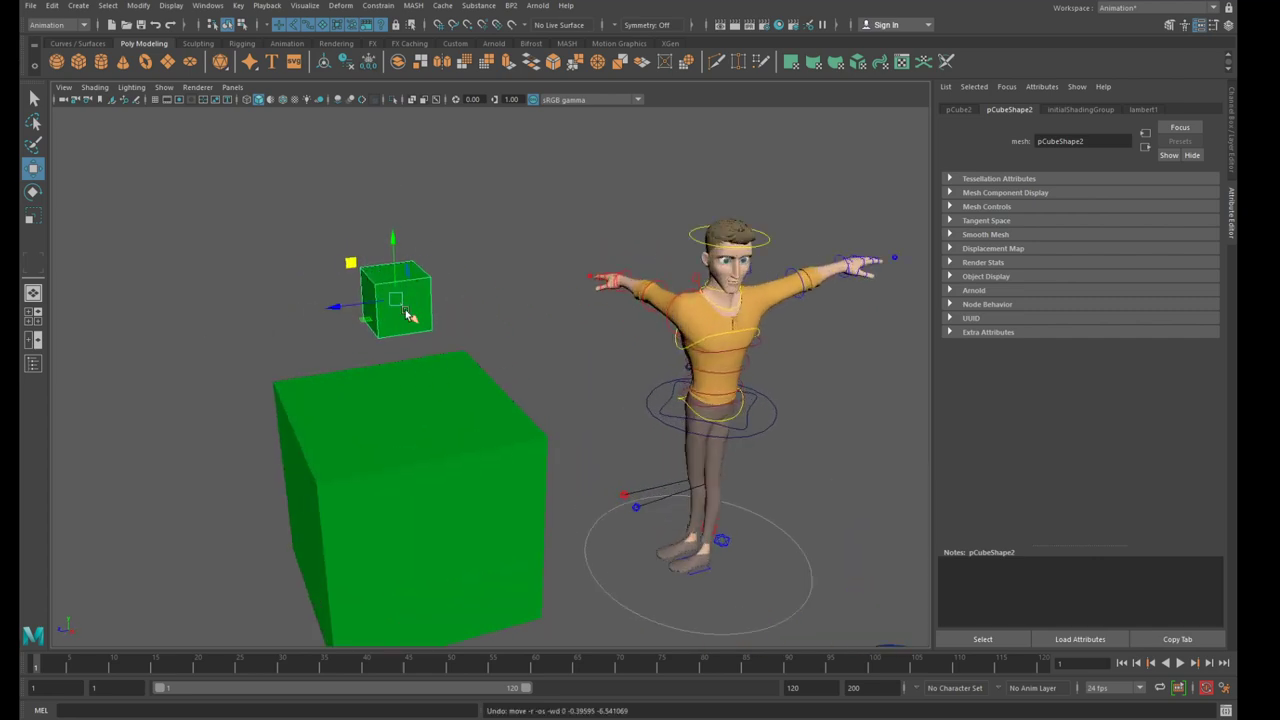
Tilt the small cube about 48° around X and key it at frames 1 and 30
{"action": "left_click_drag", "start_coordinate": [481, 364], "coordinate": [457, 360], "text": "alt"}
{"action": "key", "text": "e"}
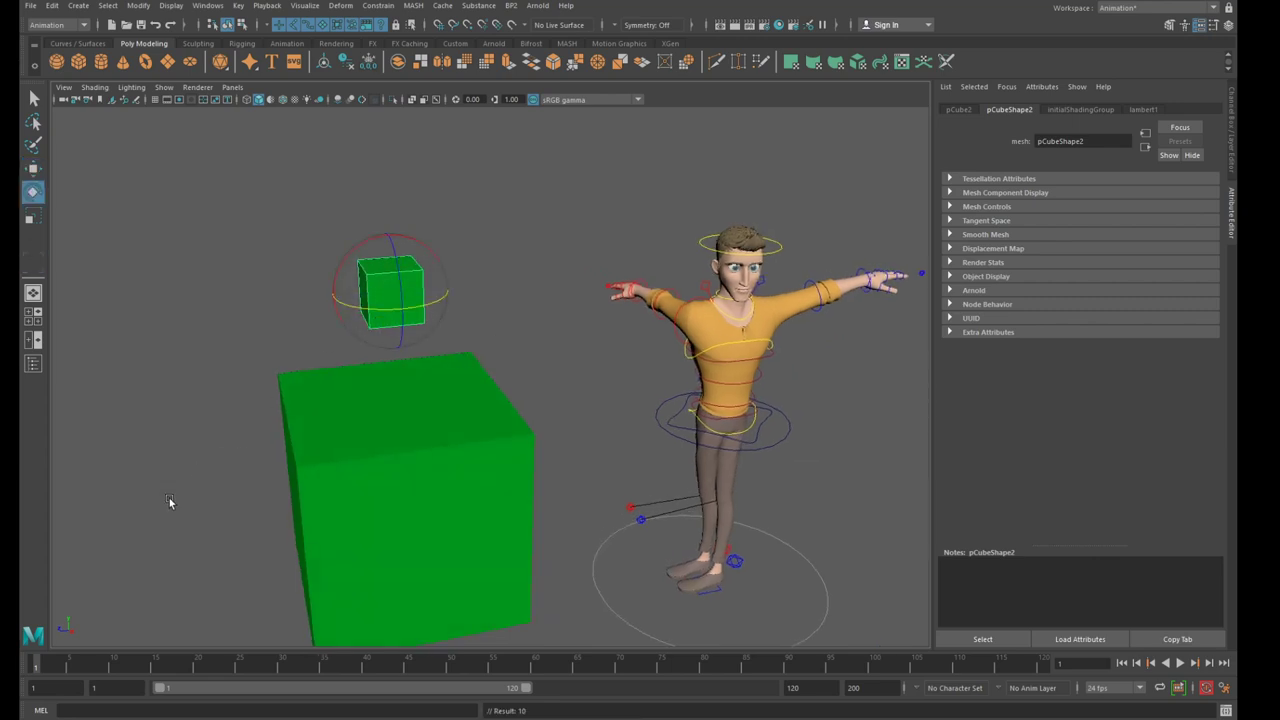
{"action": "key", "text": "s"}
{"action": "left_click_drag", "start_coordinate": [349, 266], "coordinate": [321, 296]}
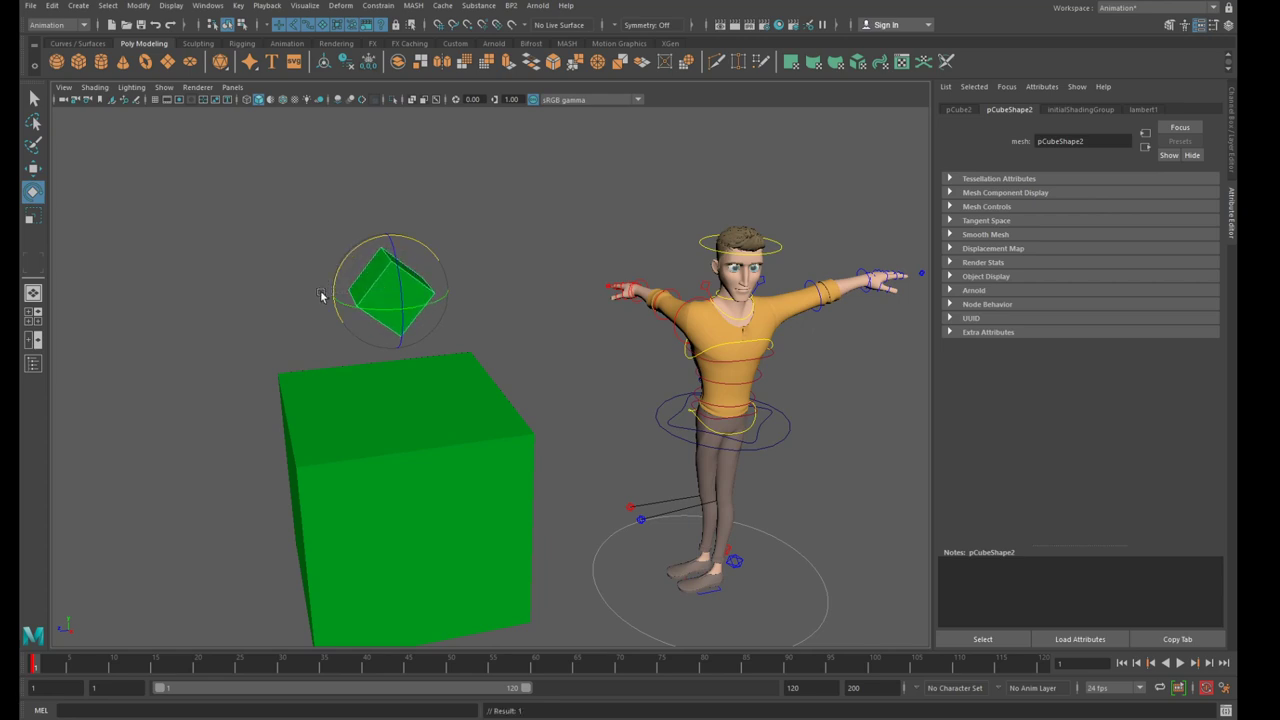
{"action": "left_click_drag", "start_coordinate": [56, 664], "coordinate": [281, 677]}
Try moving the small cube along its own tilted Y axis at frame 30, and undo the move
{"action": "key", "text": "w"}
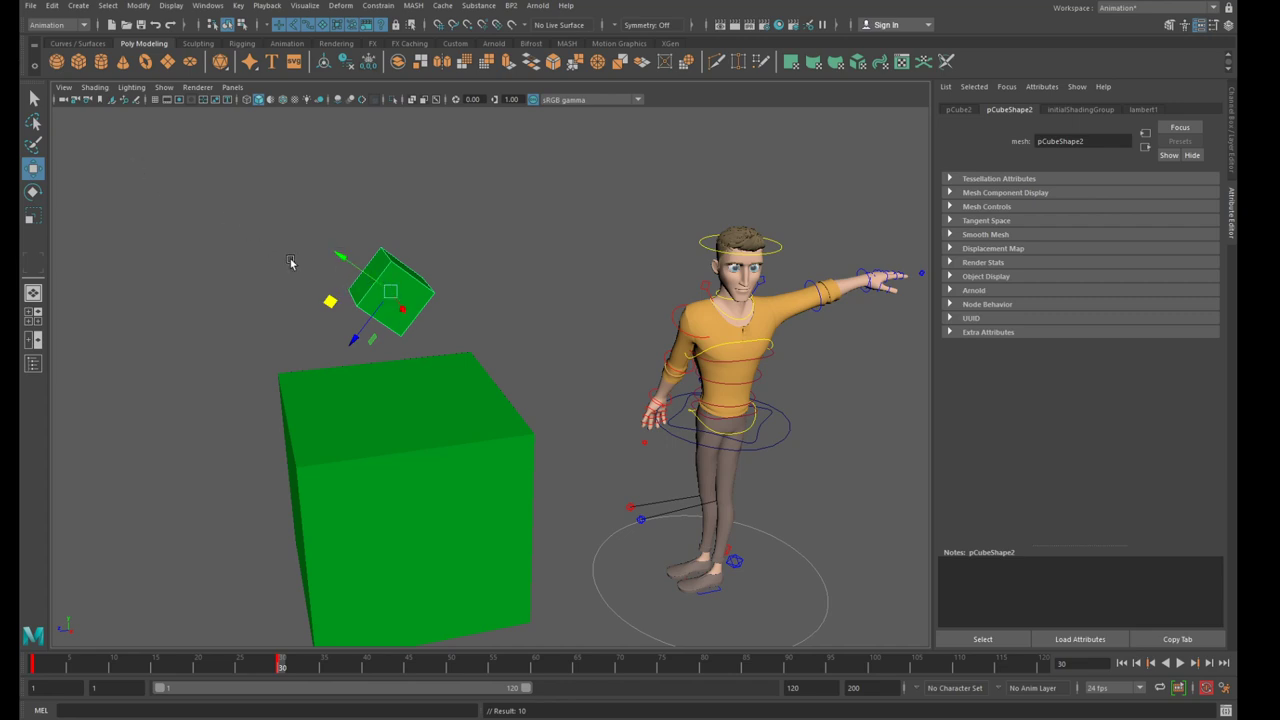
{"action": "left_click_drag", "start_coordinate": [362, 273], "coordinate": [265, 391]}
{"action": "key", "text": "ctrl+z"}
Open the Graph Editor for the small cube and show only its Translate Y curve
{"action": "left_click", "coordinate": [207, 5]}
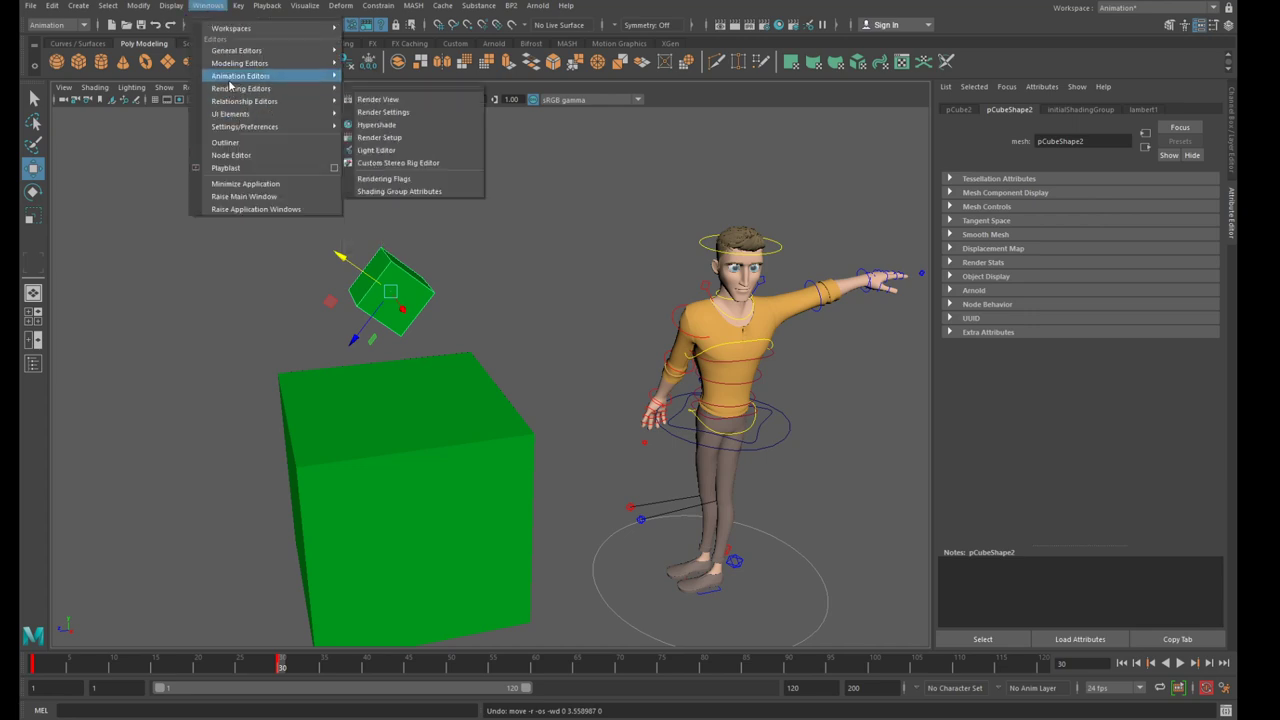
{"action": "mouse_move", "coordinate": [231, 67]}
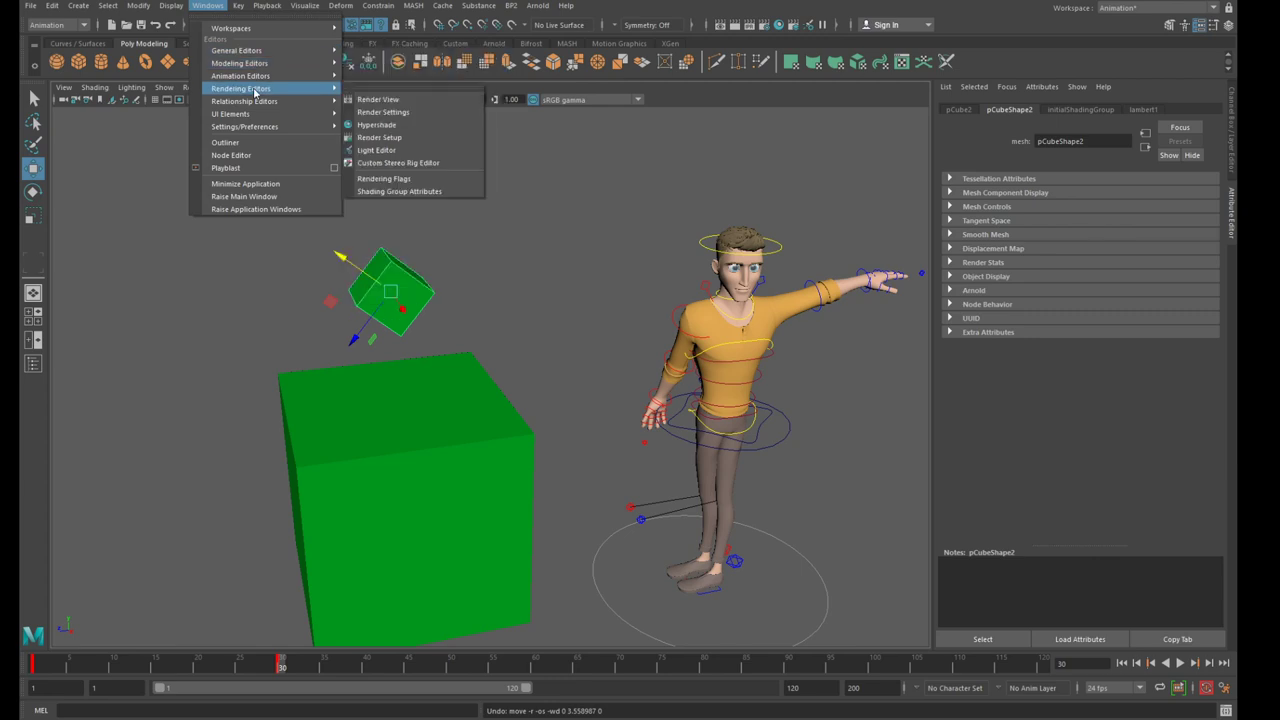
{"action": "left_click", "coordinate": [378, 86]}
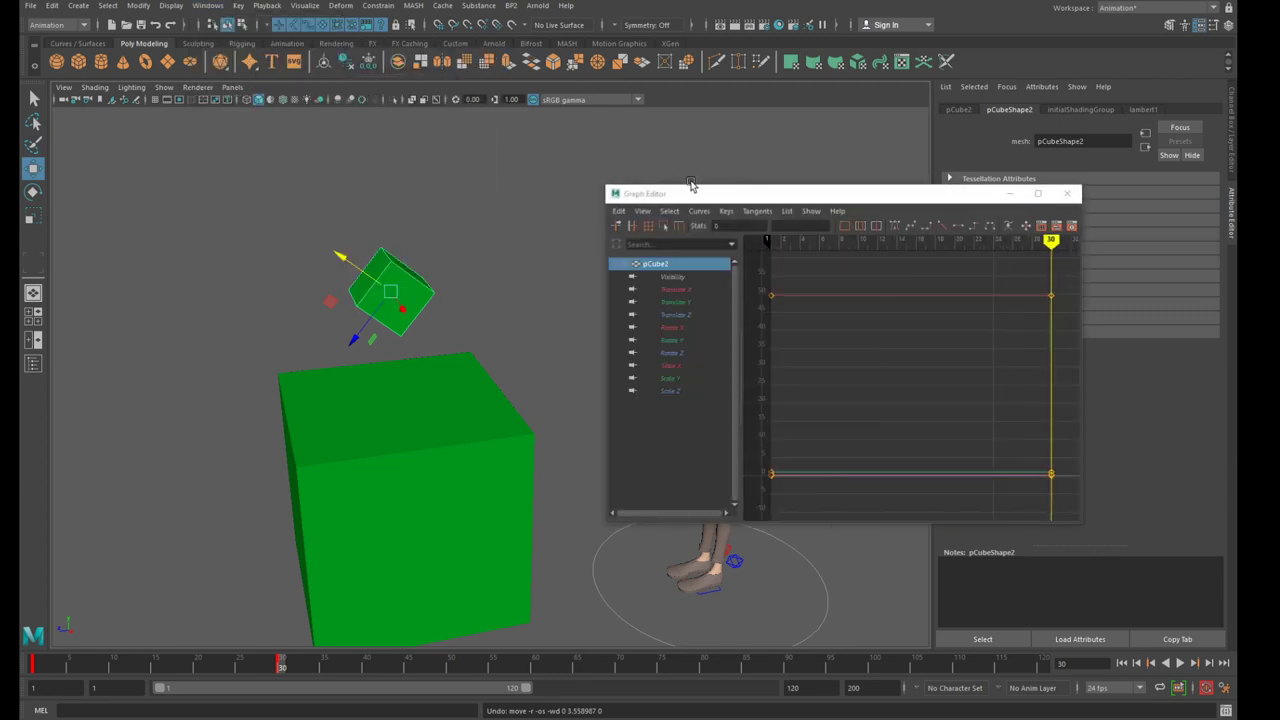
{"action": "left_click_drag", "start_coordinate": [743, 198], "coordinate": [632, 196]}
{"action": "left_click", "coordinate": [566, 303]}
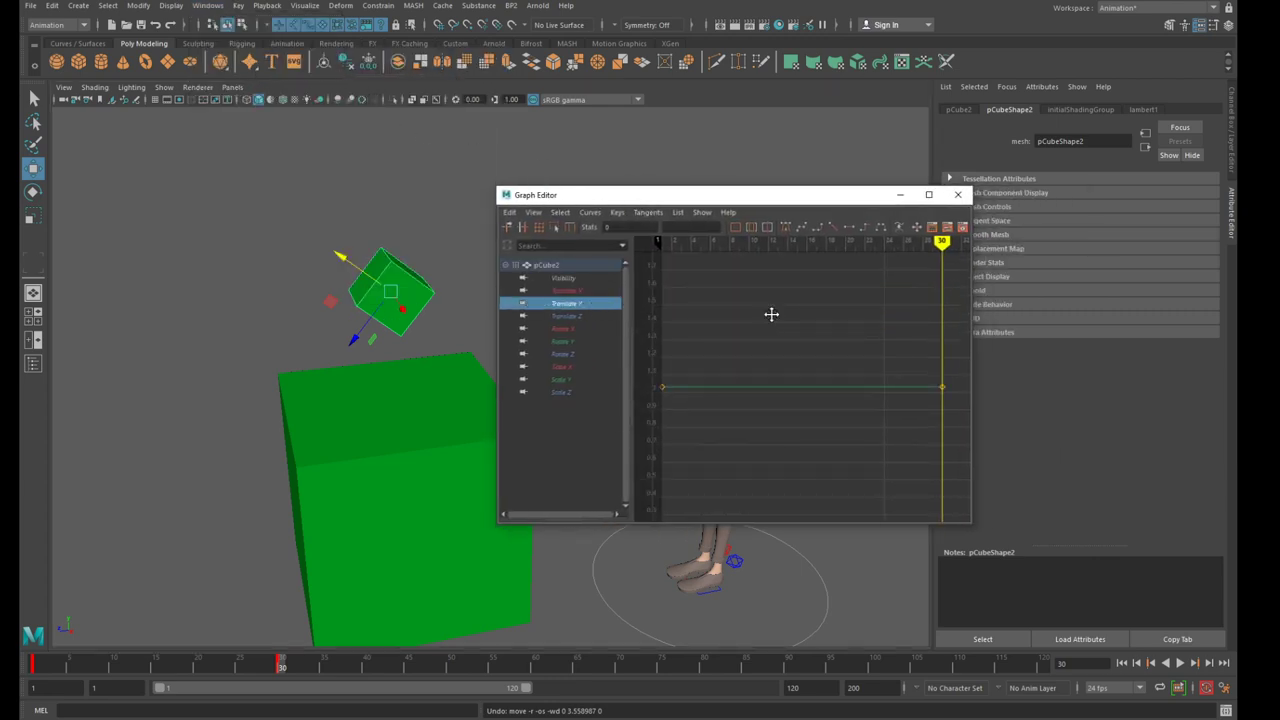
Move the small cube along its tilted Y axis at frame 30, check its Translate Y curve, and reselect the cube
{"action": "middle_click_drag", "start_coordinate": [771, 315], "coordinate": [725, 343], "text": "alt"}
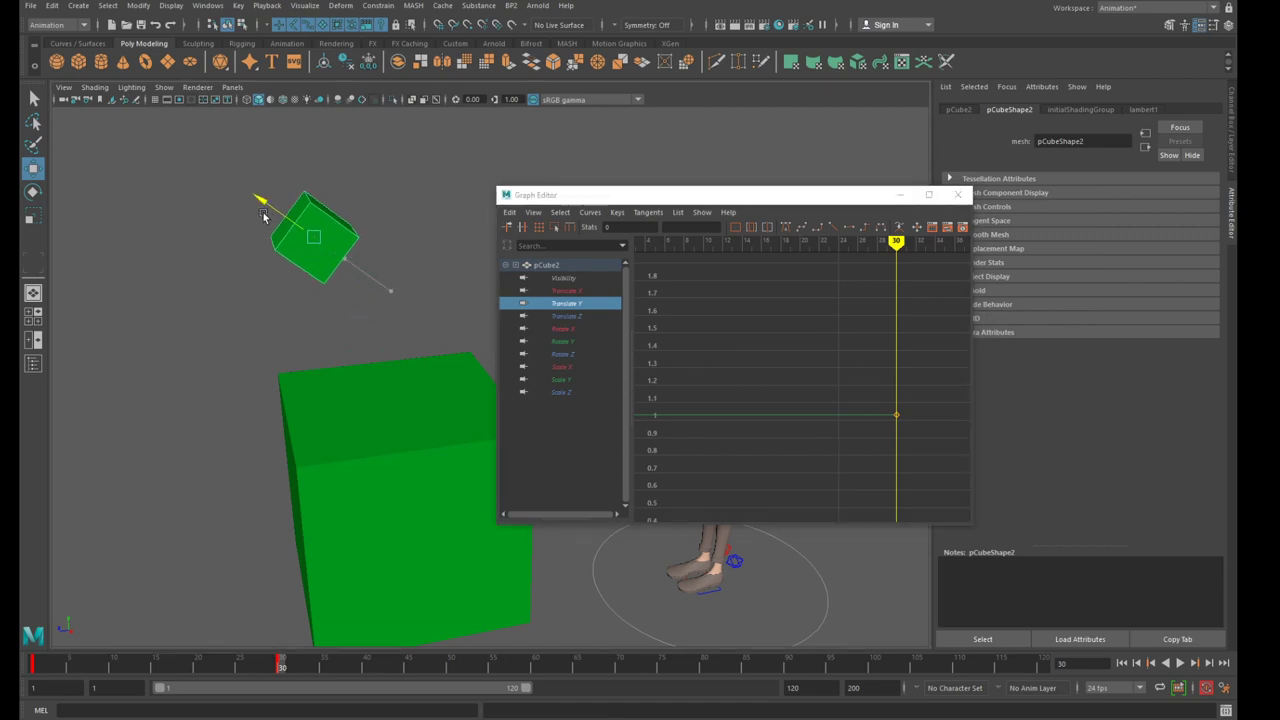
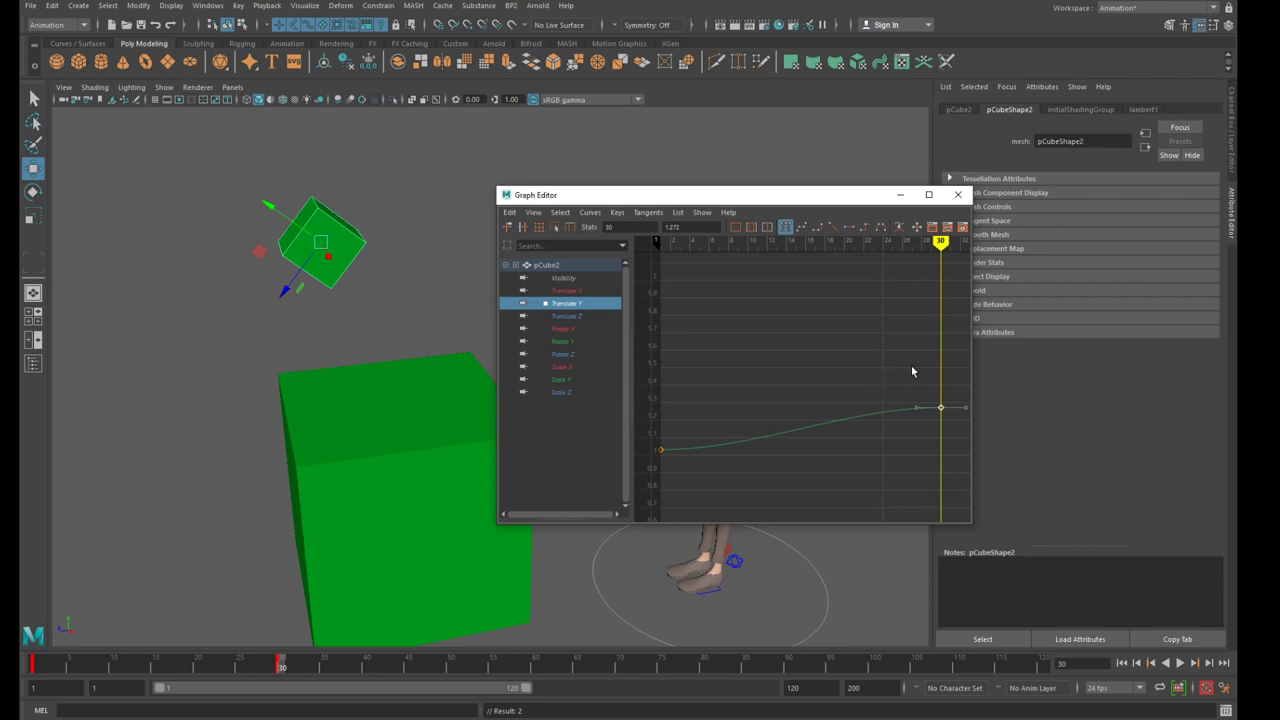
{"action": "mouse_move", "coordinate": [948, 417]}
{"action": "middle_mouse_down"}
{"action": "mouse_move", "coordinate": [929, 349]}
{"action": "mouse_move", "coordinate": [957, 466]}
{"action": "mouse_move", "coordinate": [954, 316]}
{"action": "mouse_move", "coordinate": [946, 454]}
{"action": "mouse_move", "coordinate": [937, 320]}
{"action": "mouse_move", "coordinate": [957, 482]}
{"action": "mouse_move", "coordinate": [929, 329]}
{"action": "mouse_move", "coordinate": [943, 280]}
{"action": "mouse_move", "coordinate": [950, 419]}
{"action": "middle_mouse_up"}
{"action": "left_click", "coordinate": [384, 227]}
{"action": "left_click", "coordinate": [354, 250]}
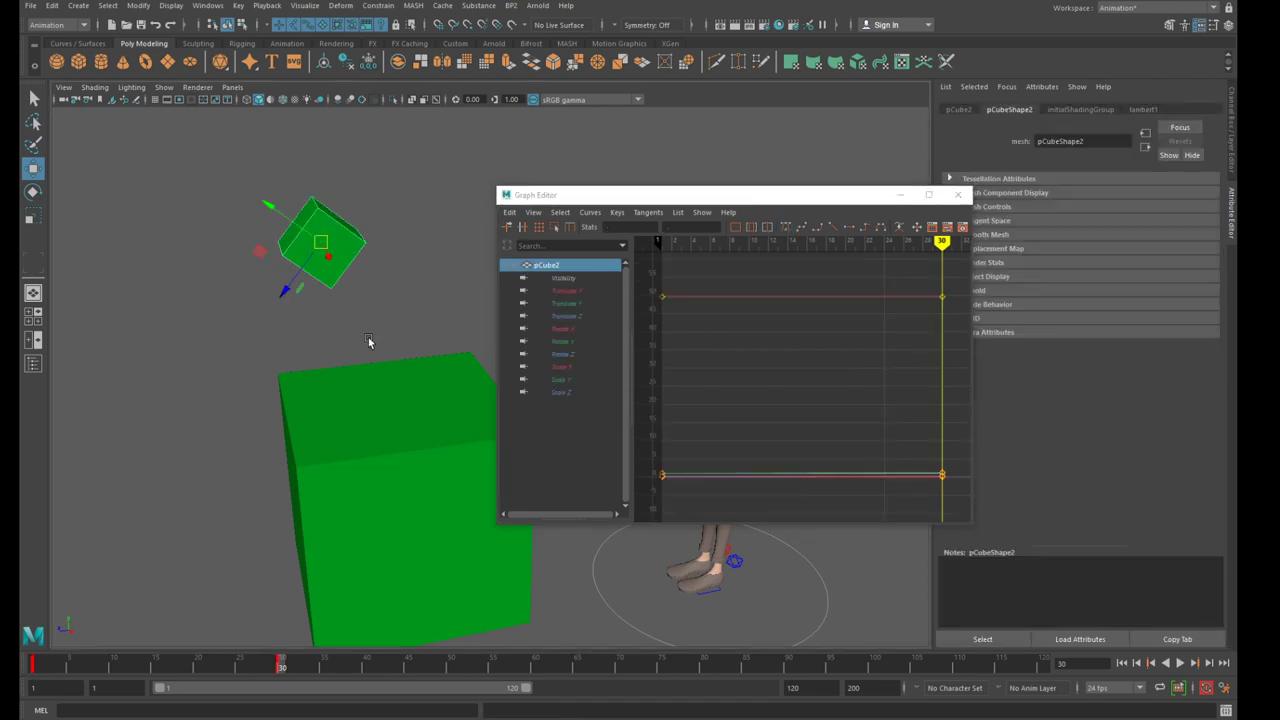
Examine the move axes of the large and small cubes by selecting each in turn, ending on the large cube
{"action": "left_click", "coordinate": [398, 428]}
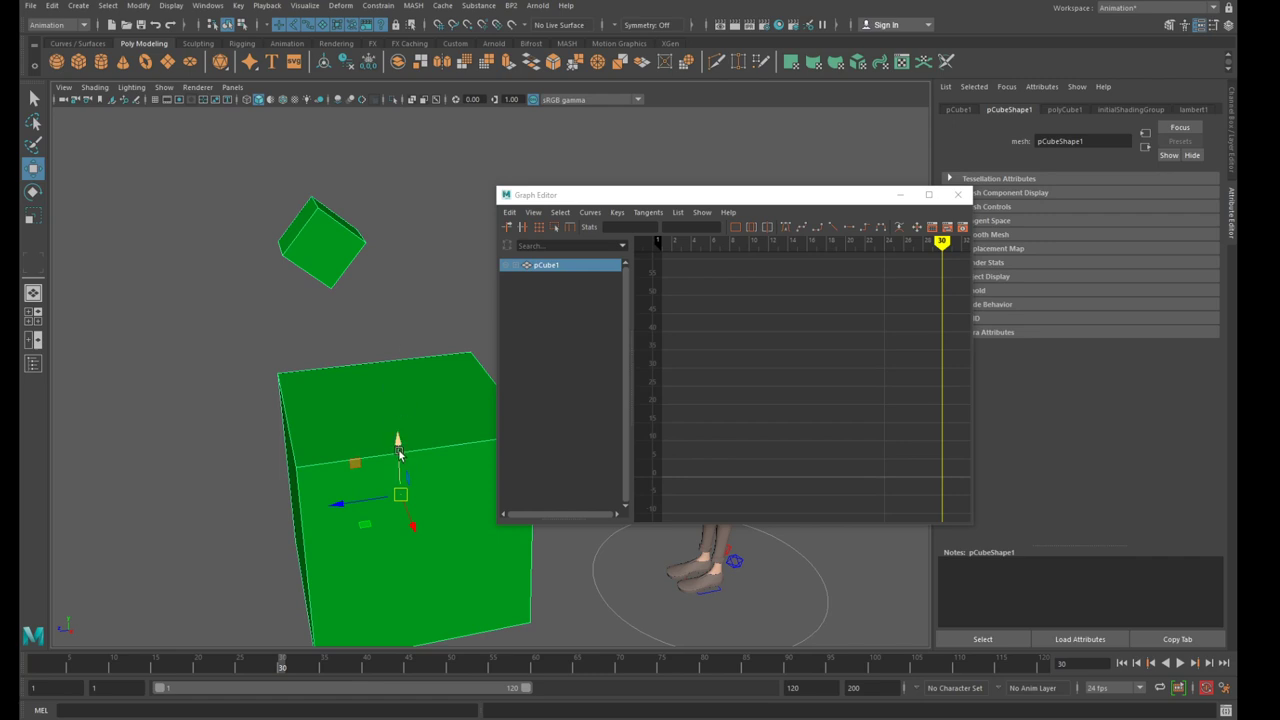
{"action": "left_click", "coordinate": [334, 280]}
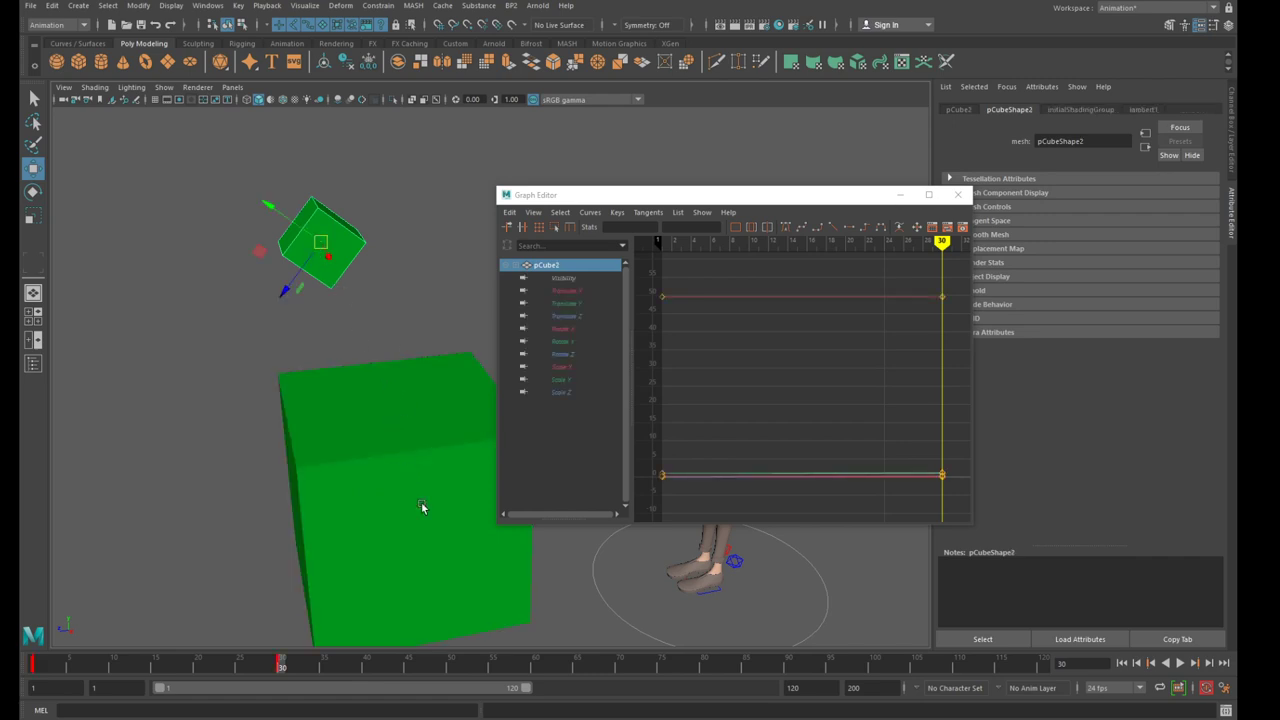
{"action": "left_click", "coordinate": [405, 468]}
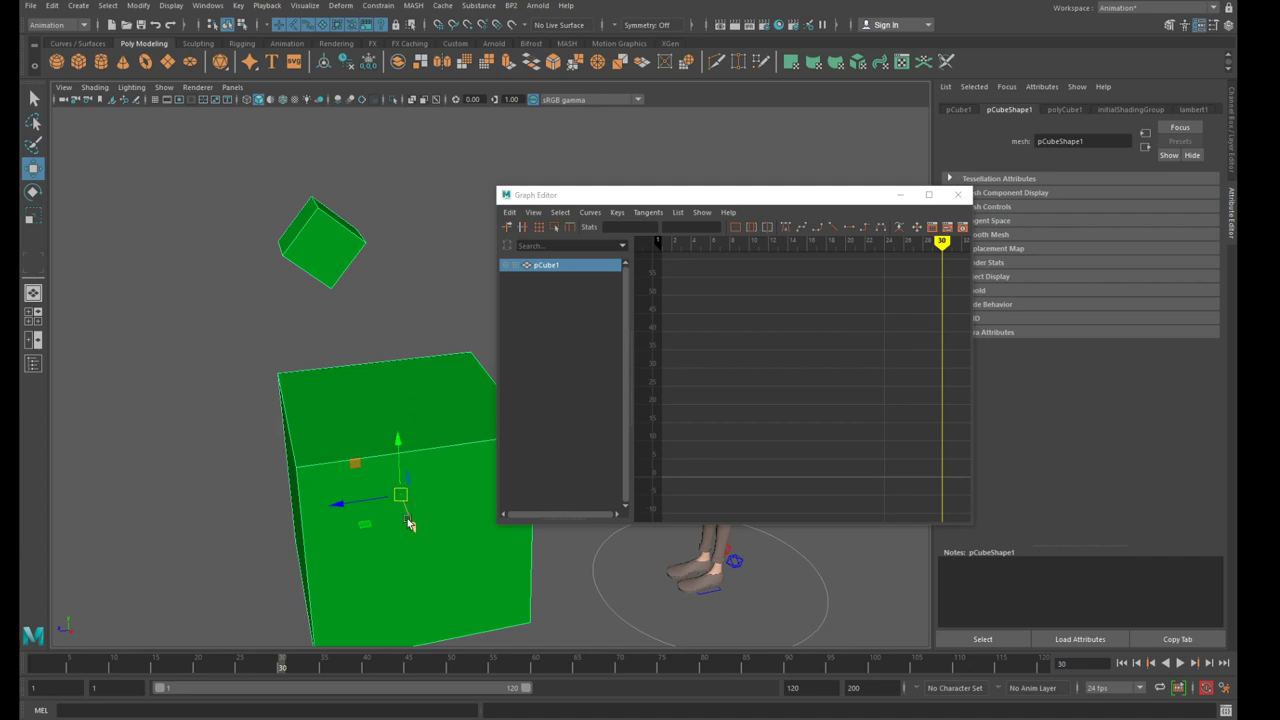
{"action": "left_click", "coordinate": [403, 294]}
{"action": "left_click", "coordinate": [413, 377]}
Rotate the large cube around its X axis so that it is tilted together with the small cube
{"action": "key", "text": "e"}
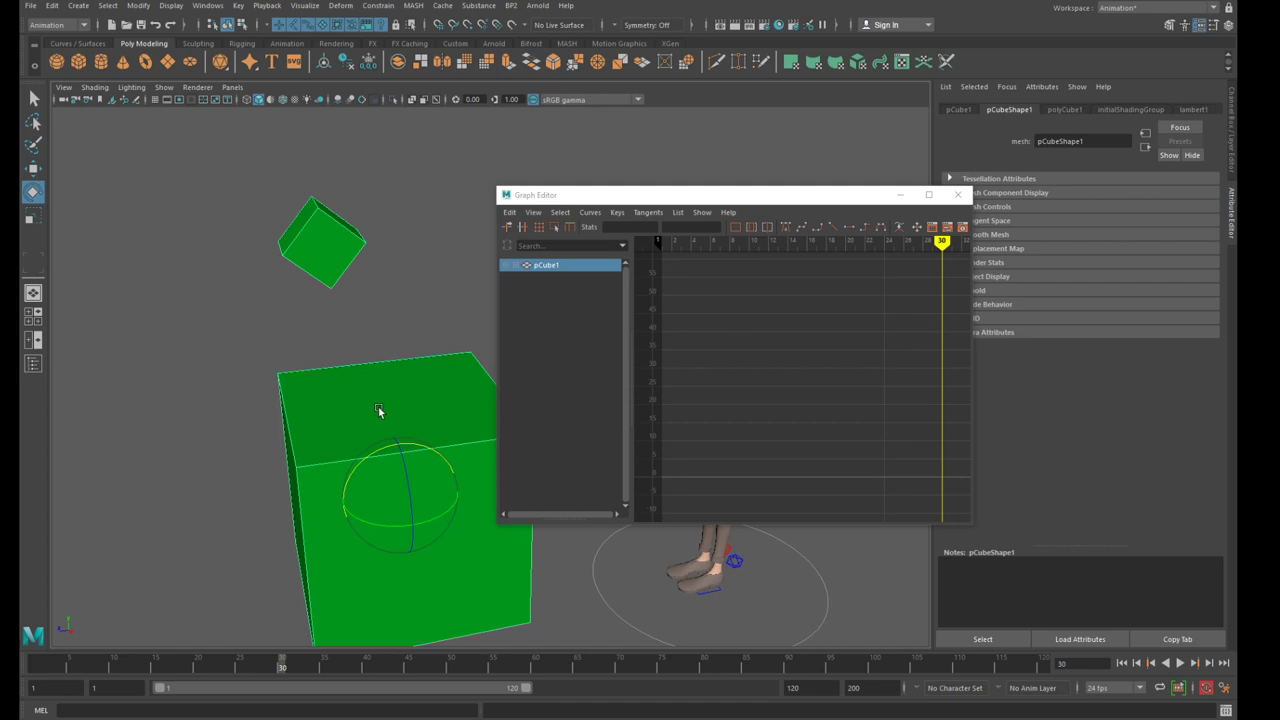
{"action": "left_click_drag", "start_coordinate": [363, 468], "coordinate": [322, 306]}
{"action": "key", "text": "r"}
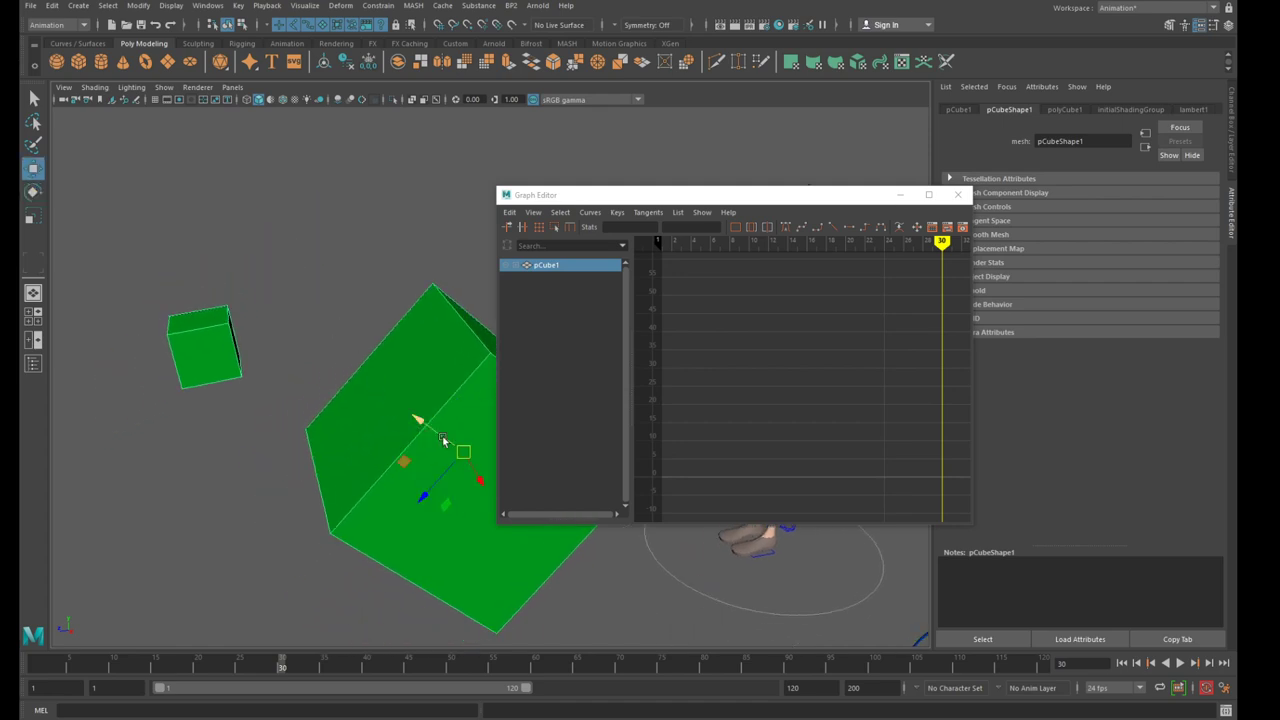
Select the small cube, show only its Translate Y curve in the Graph Editor and select the key at frame 30
{"action": "left_click_drag", "start_coordinate": [134, 243], "coordinate": [242, 340]}
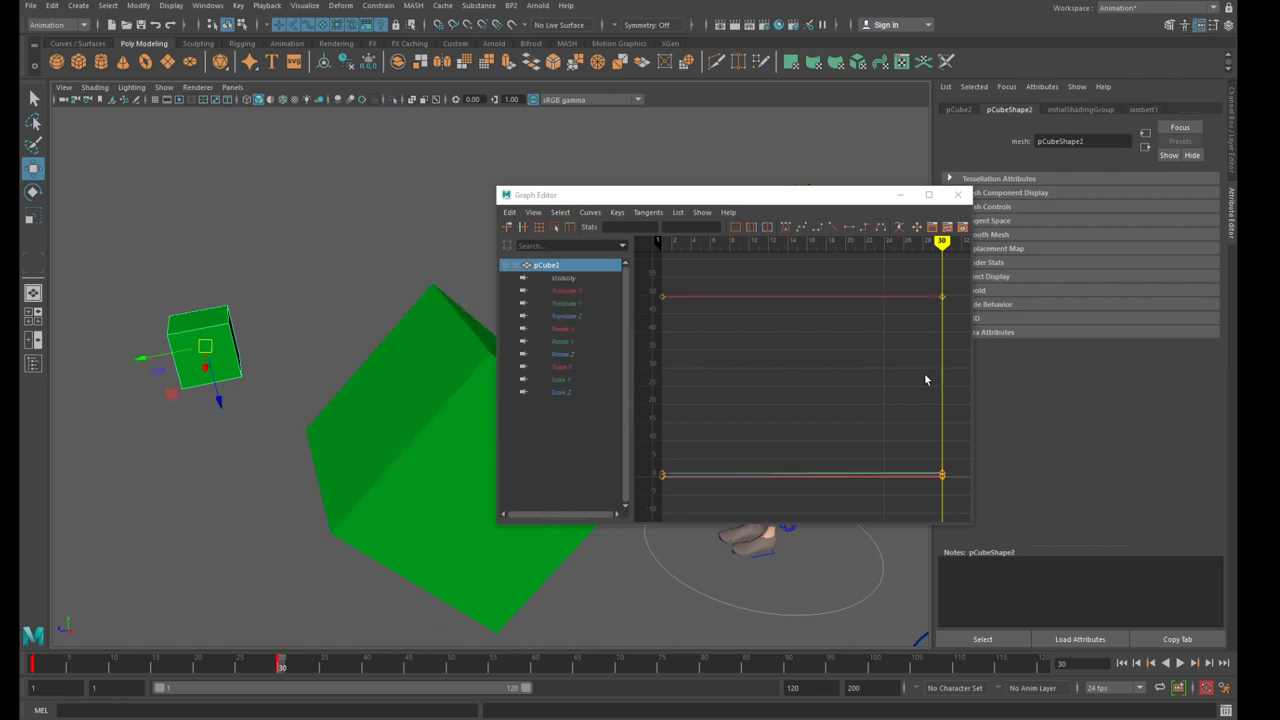
{"action": "left_click", "coordinate": [583, 302]}
{"action": "middle_click_drag", "start_coordinate": [840, 354], "coordinate": [769, 408], "text": "alt"}
{"action": "left_click_drag", "start_coordinate": [829, 317], "coordinate": [888, 372]}
{"action": "middle_click_drag", "start_coordinate": [848, 366], "coordinate": [843, 449], "text": "alt"}
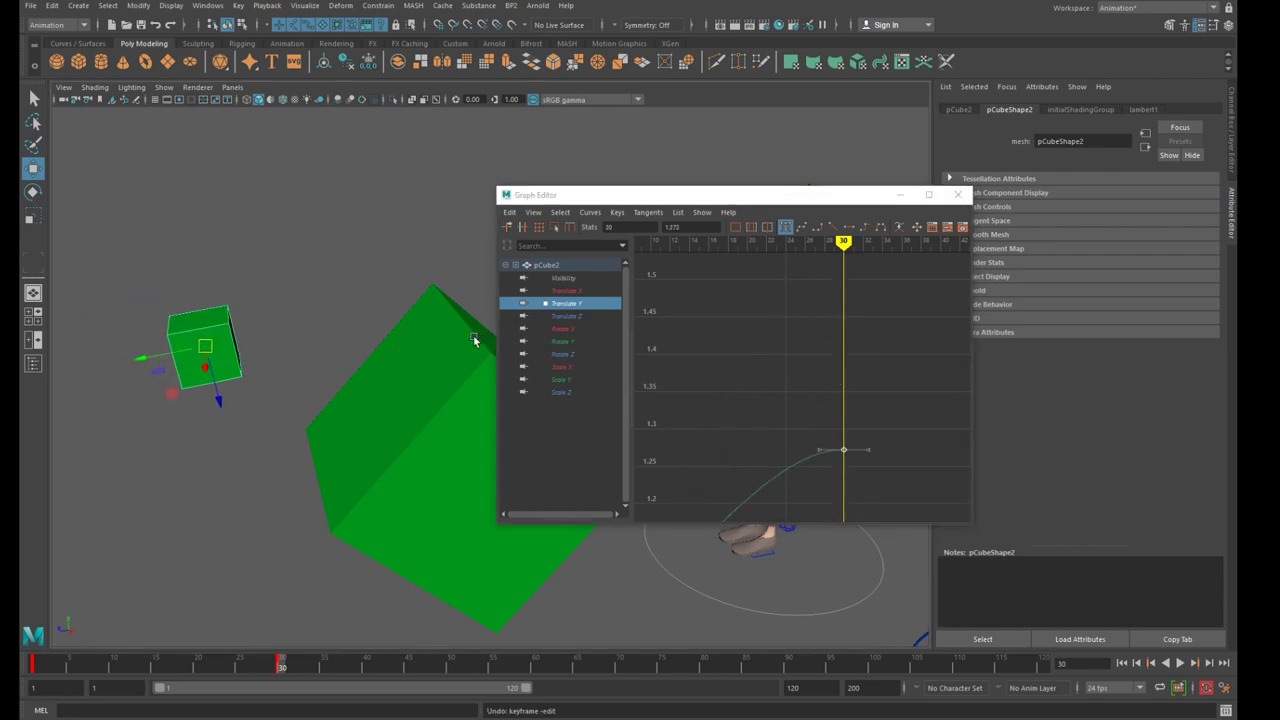
{"action": "right_click_drag", "start_coordinate": [474, 337], "coordinate": [407, 348], "text": "alt"}
{"action": "scroll", "coordinate": [407, 348], "scroll_direction": "up", "scroll_amount": 2}
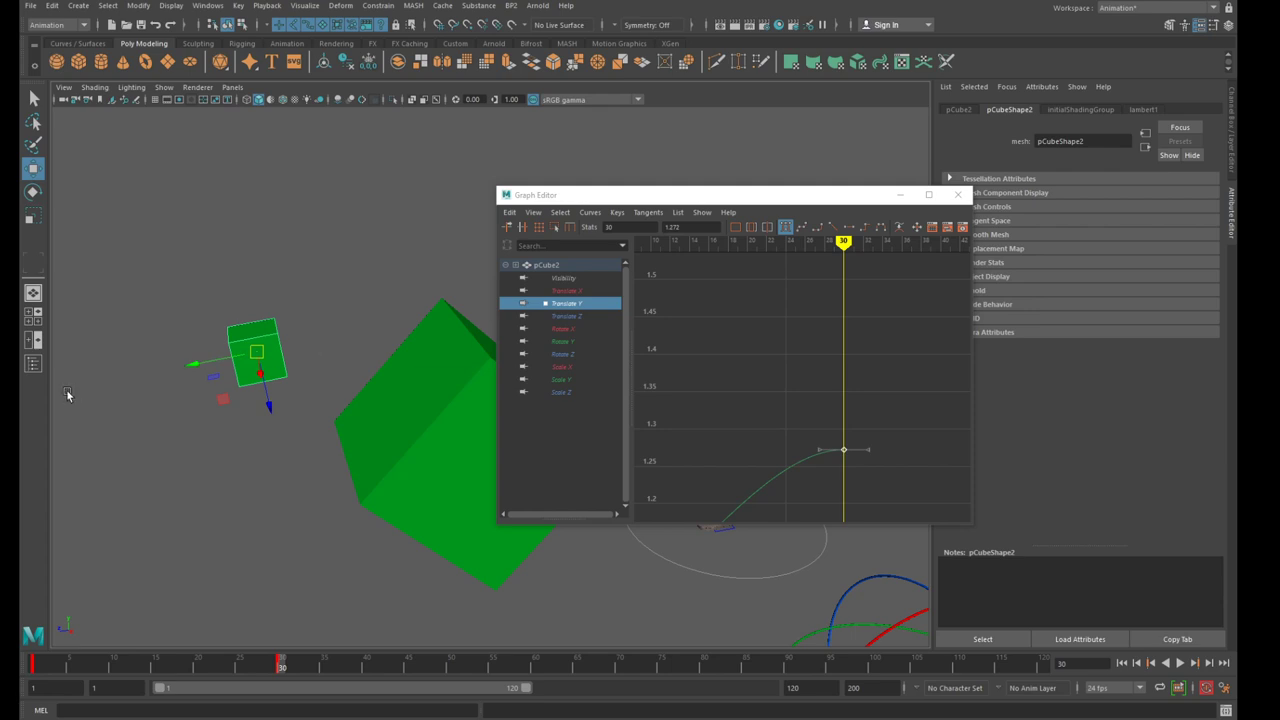
Try raising the small cube's Translate Y key at frame 30 in the Graph Editor, and undo the key edit
{"action": "left_click_drag", "start_coordinate": [806, 379], "coordinate": [876, 475]}
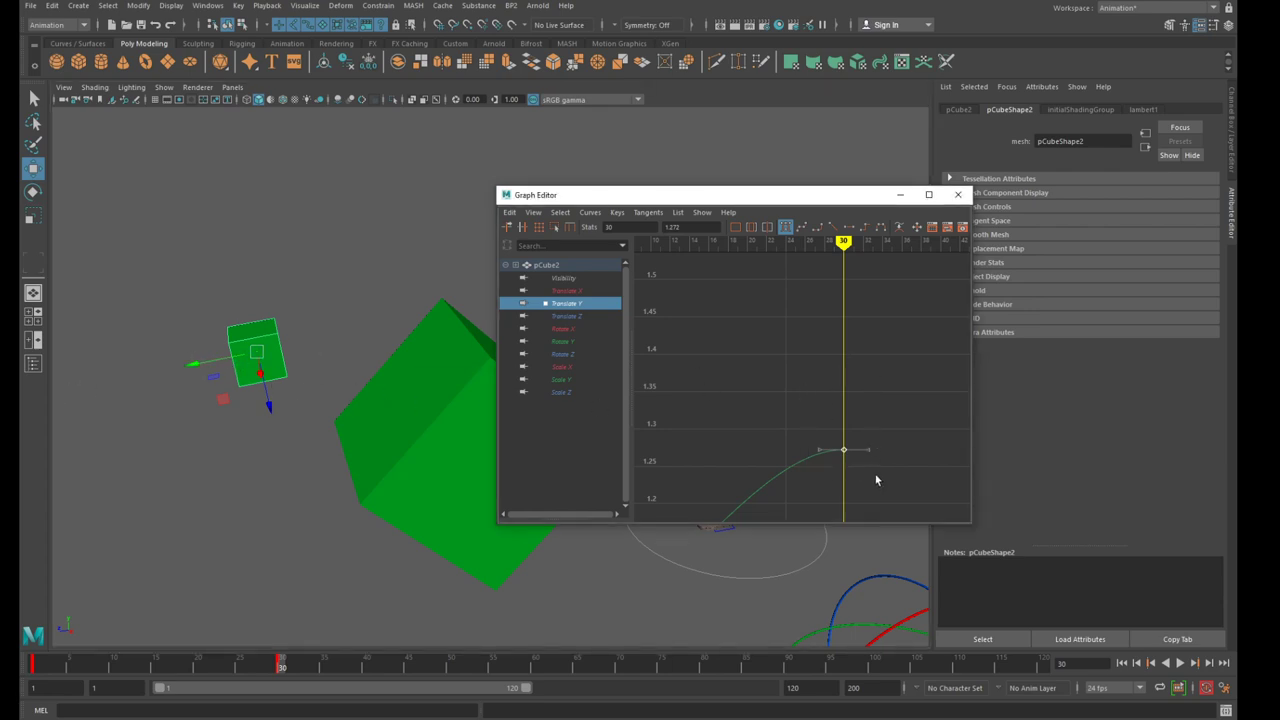
{"action": "left_click", "coordinate": [256, 352]}
{"action": "middle_click_drag", "start_coordinate": [847, 473], "coordinate": [843, 349]}
{"action": "key", "text": "ctrl+z"}
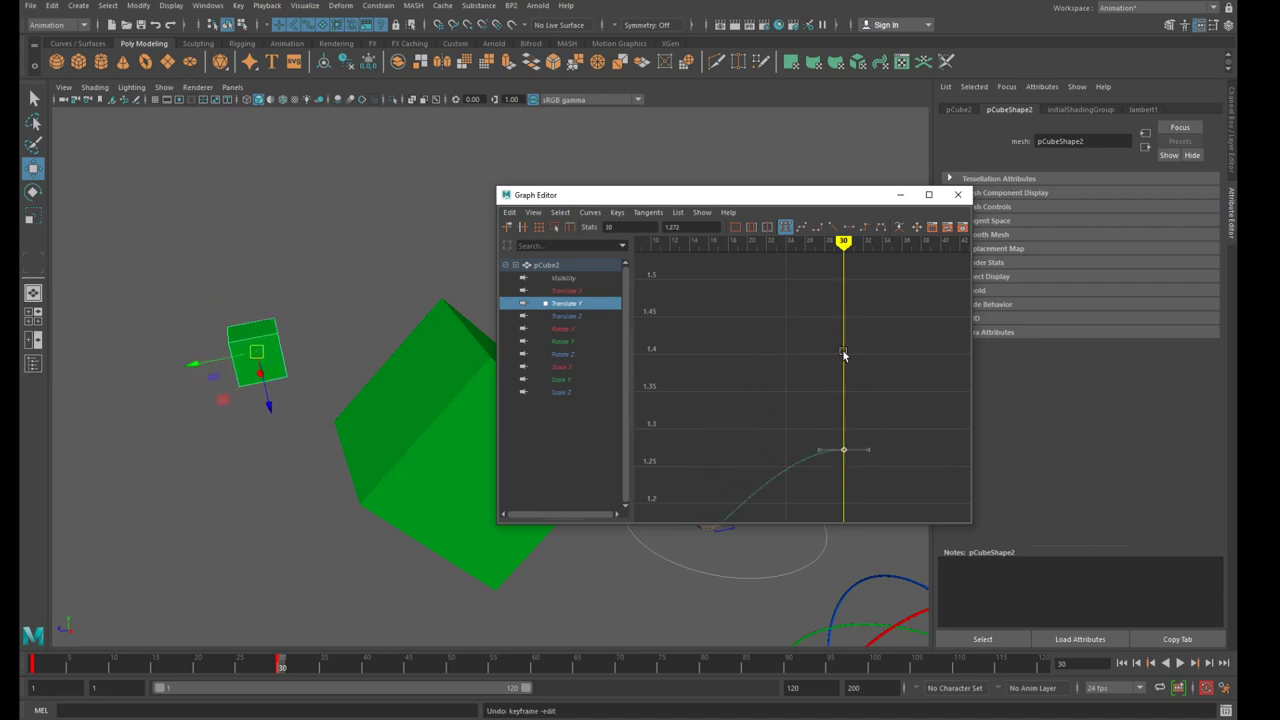